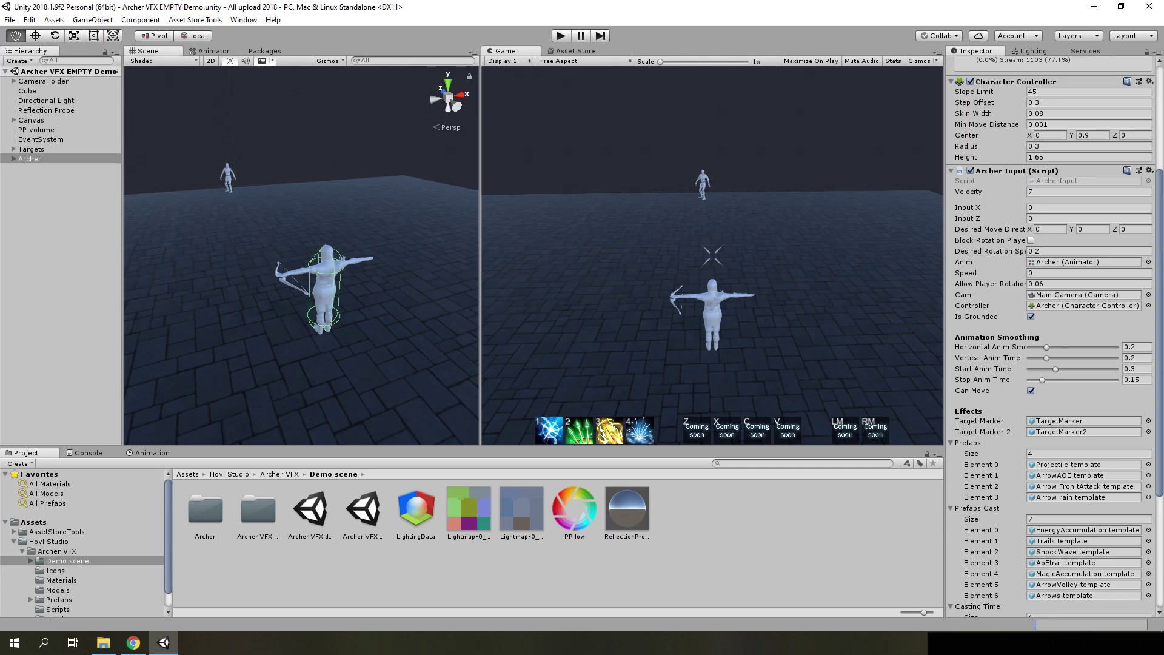
- Look over the demo's Patreon post in Chrome, then return to Unity with the archer demo running
scroll(1052, 333, "down", 5)
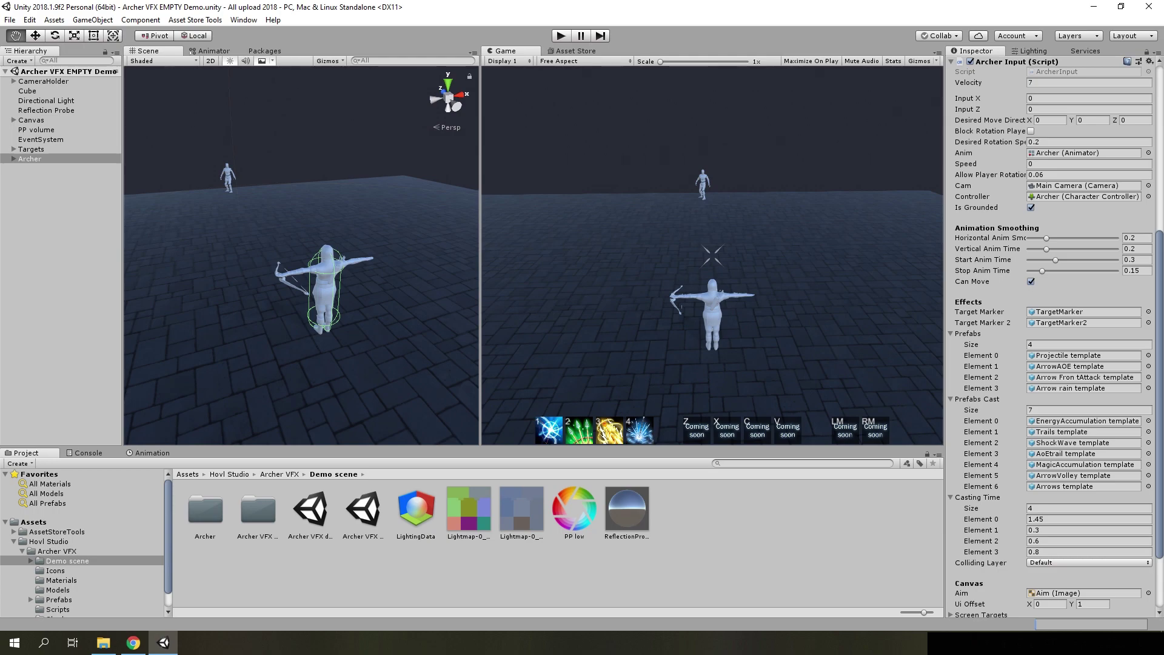
left_click(133, 643)
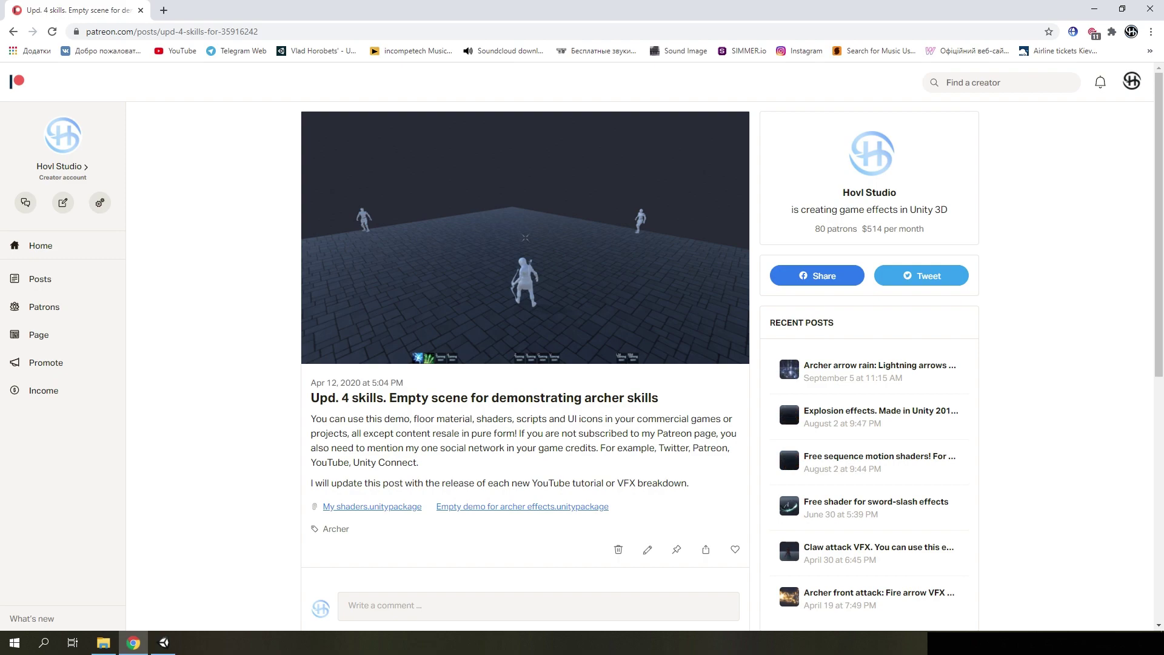
key("alt+Tab")
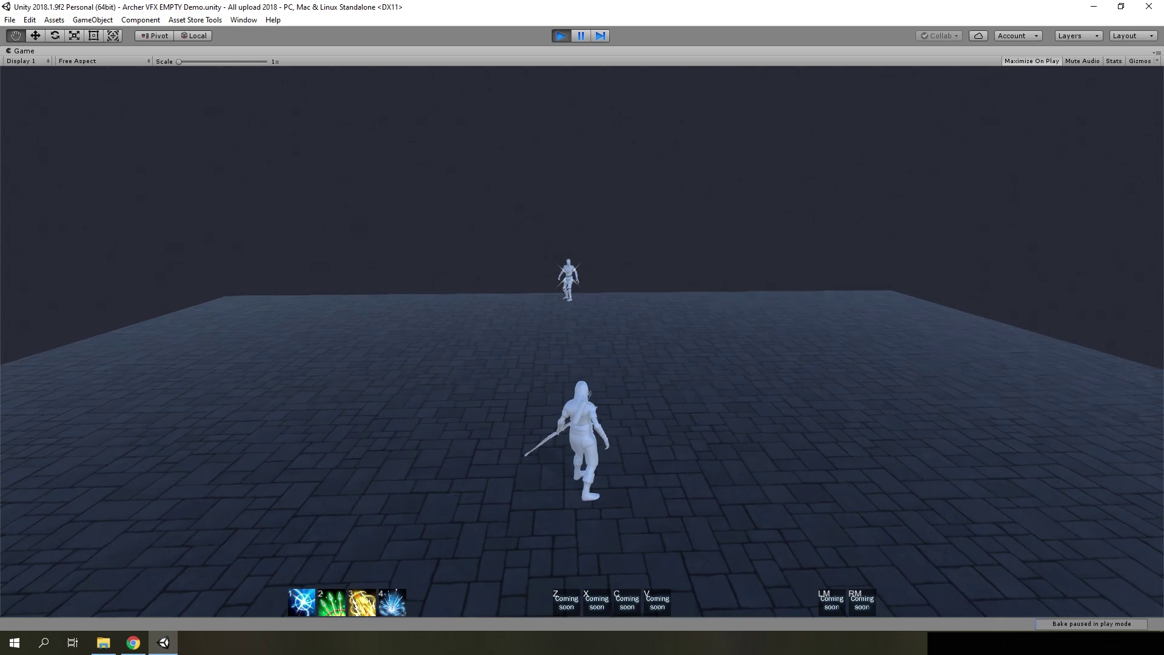
- Cast the archer's skills with keys 1, 2, 4 and 3, finishing with the arrow rain on 4
key("1")
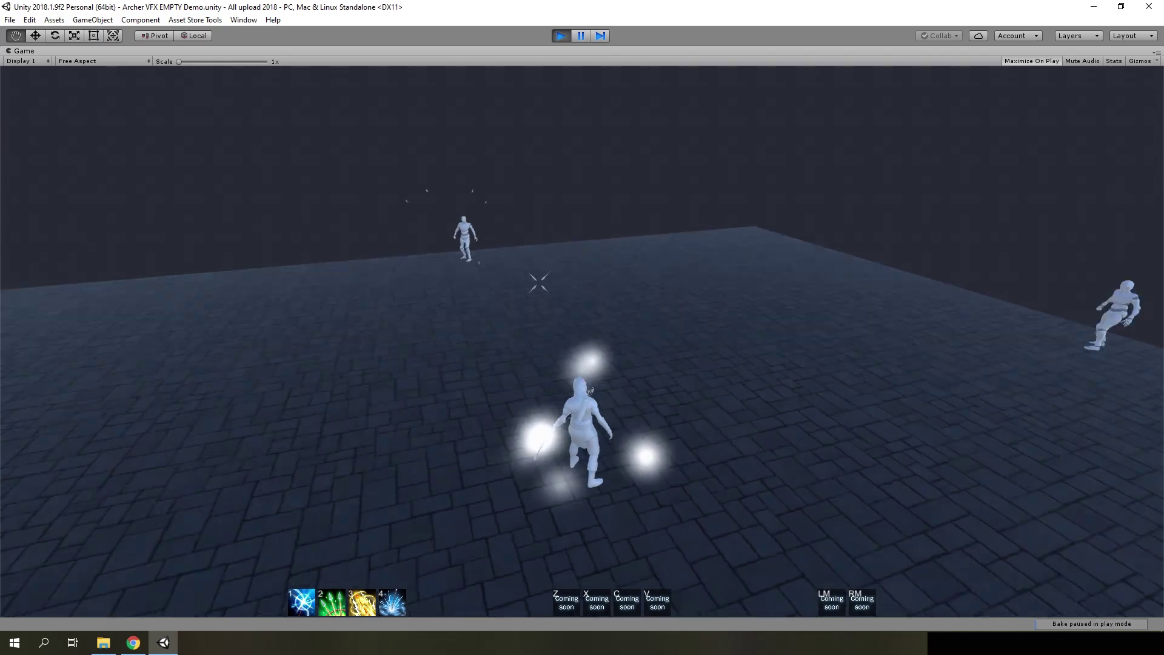
key("2")
key("4")
key("3")
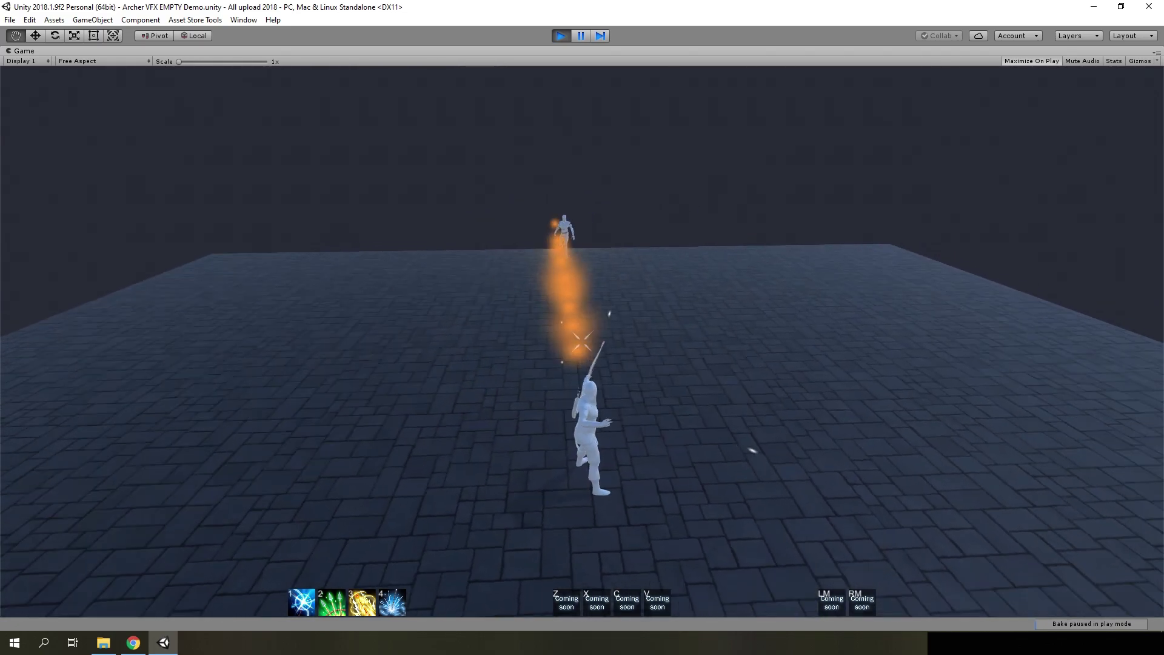
key("4")
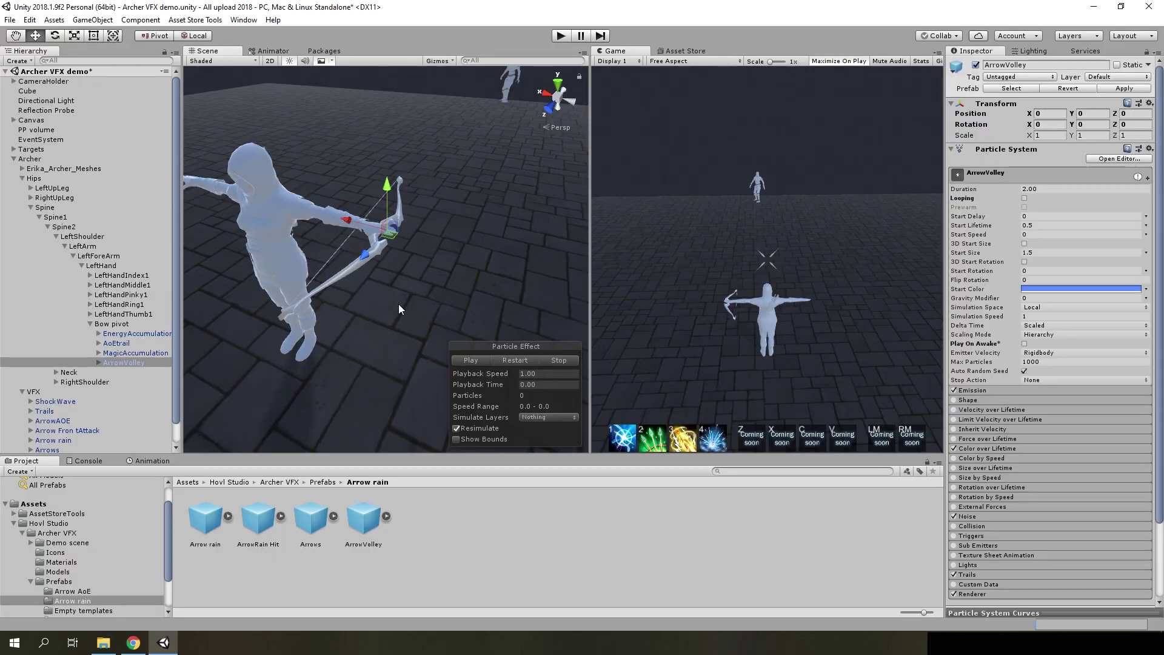
- Replay the ArrowVolley and Arrows effects while viewing the archer from the side
left_click(507, 361)
left_click_drag(231, 333, 169, 285, "alt")
scroll(61, 442, "down", 1)
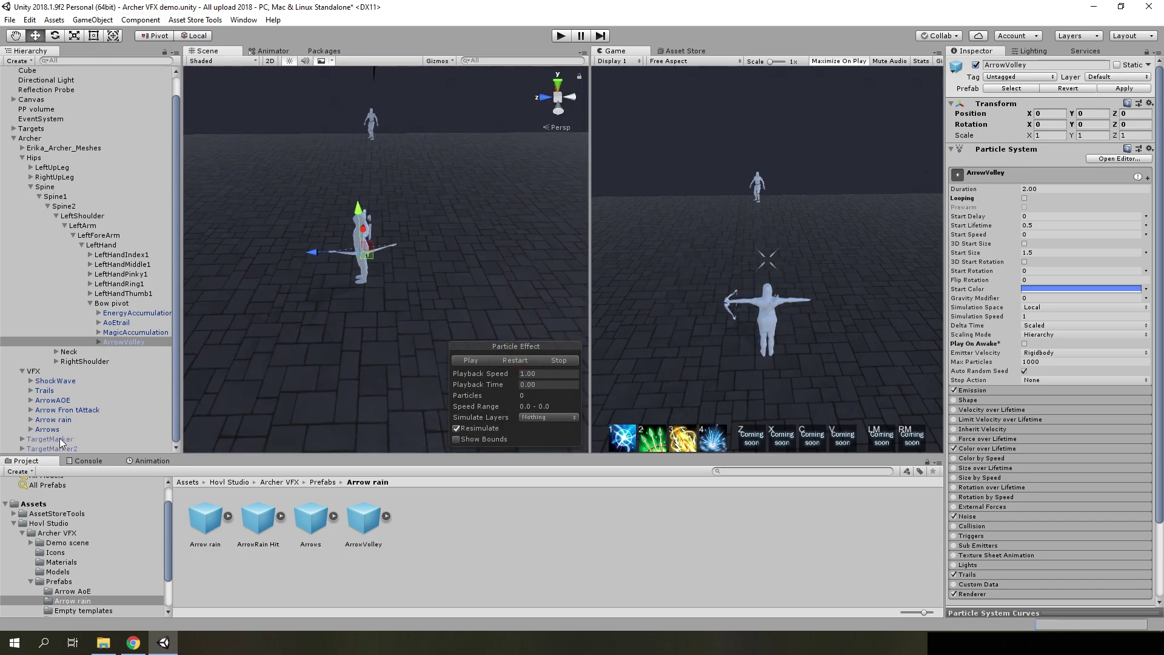
left_click(58, 429)
mouse_move(285, 330)
left_mouse_down("alt")
mouse_move(357, 211)
mouse_move(394, 236)
left_mouse_up("alt")
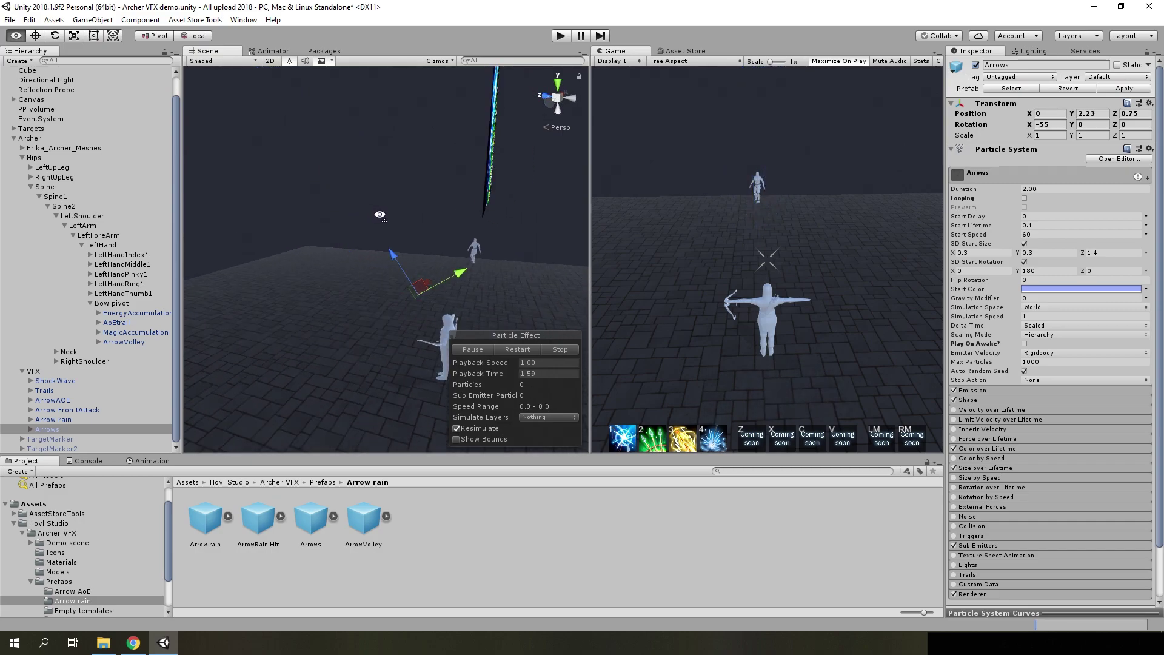
left_click(517, 349)
left_click_drag(495, 295, 507, 298, "alt")
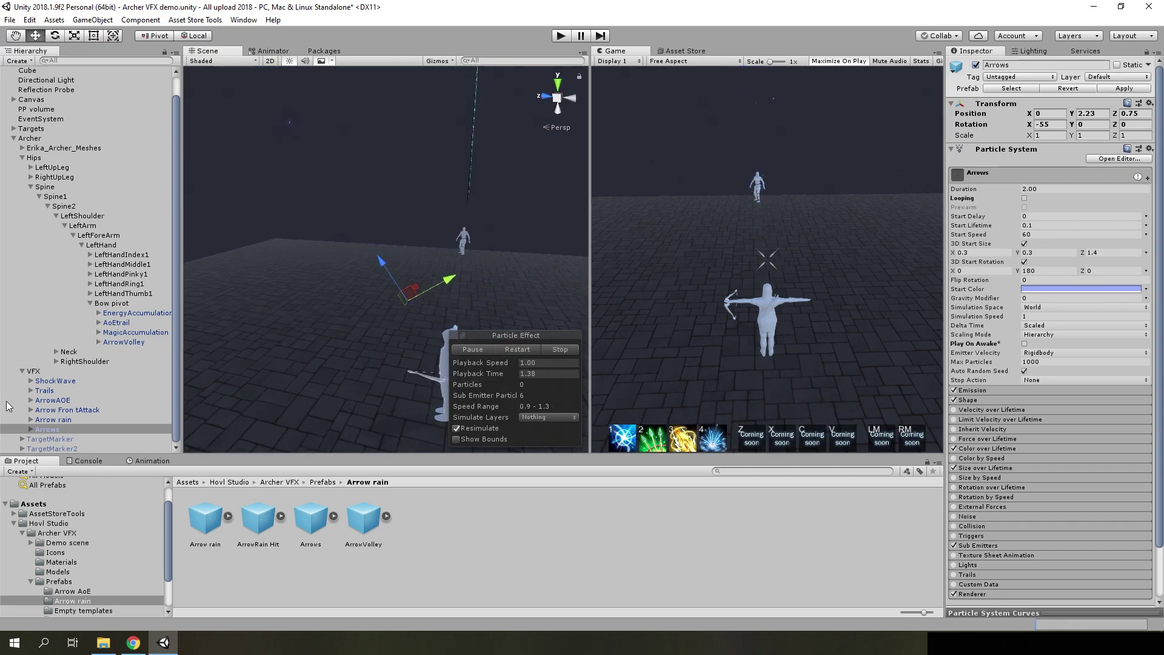
- Frame and preview Arrow rain, collapse the Archer's children, and drag the arrow prefab into the scene
left_click(66, 420)
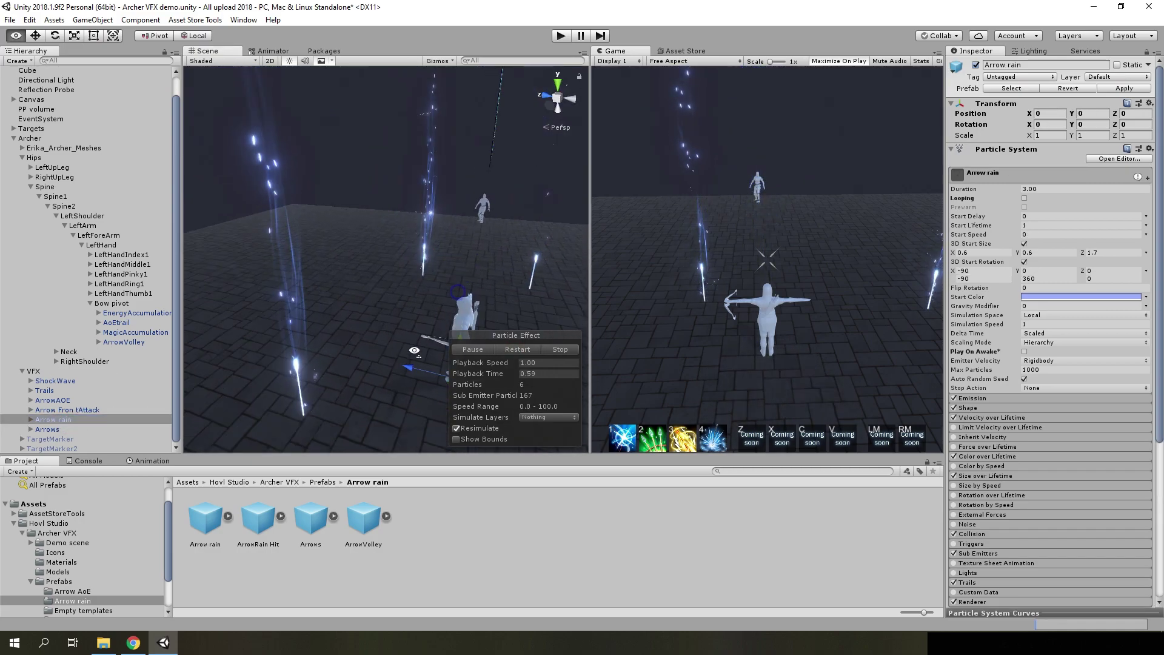
key("f")
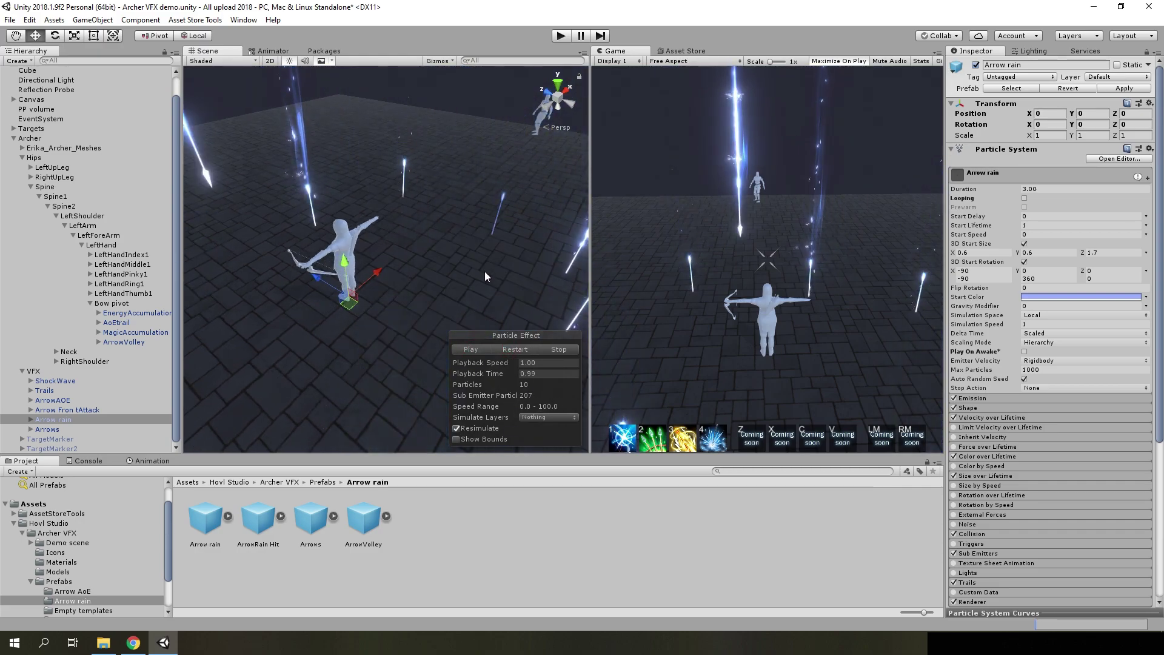
left_click_drag(419, 303, 291, 267, "alt")
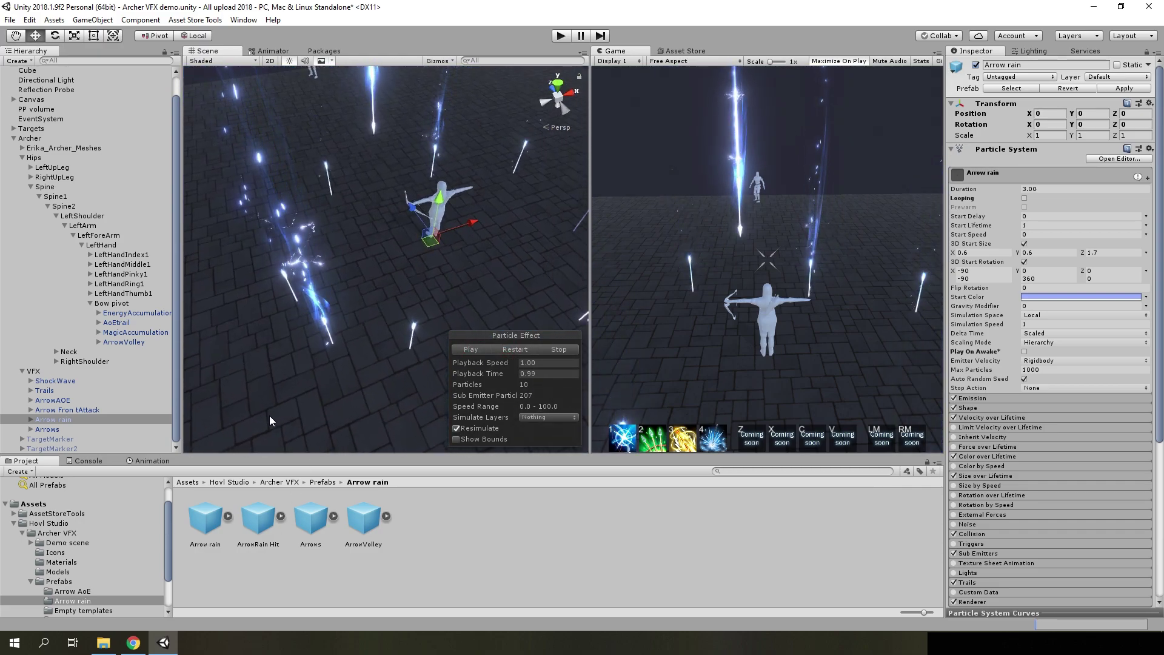
left_click(13, 138)
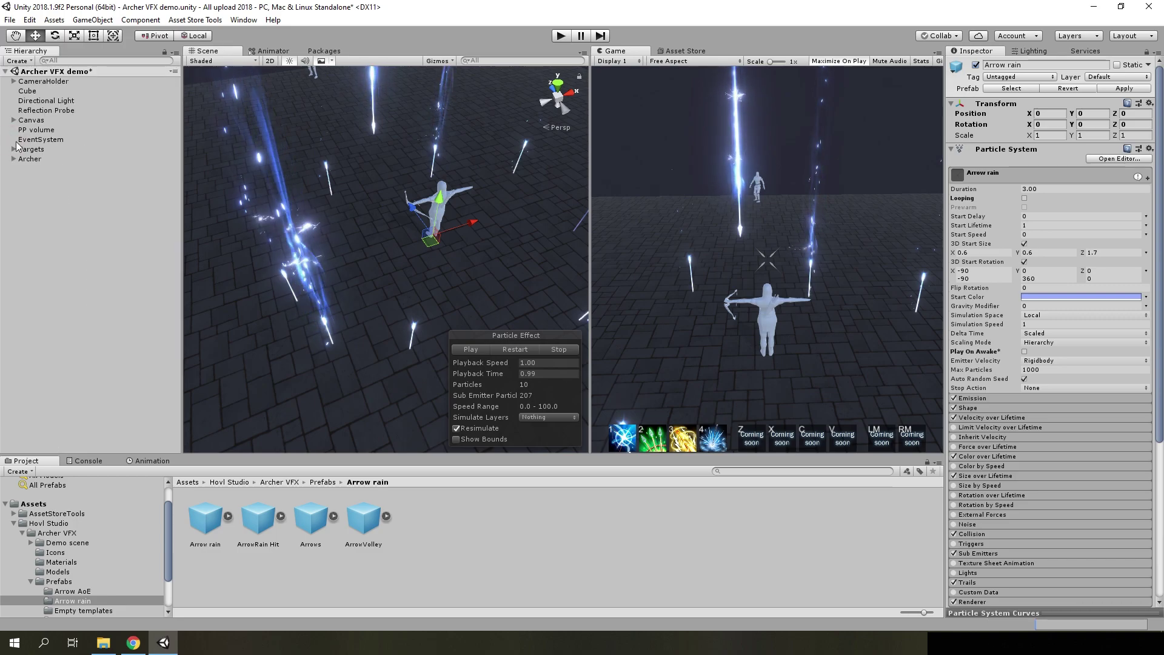
left_click_drag(271, 528, 73, 306)
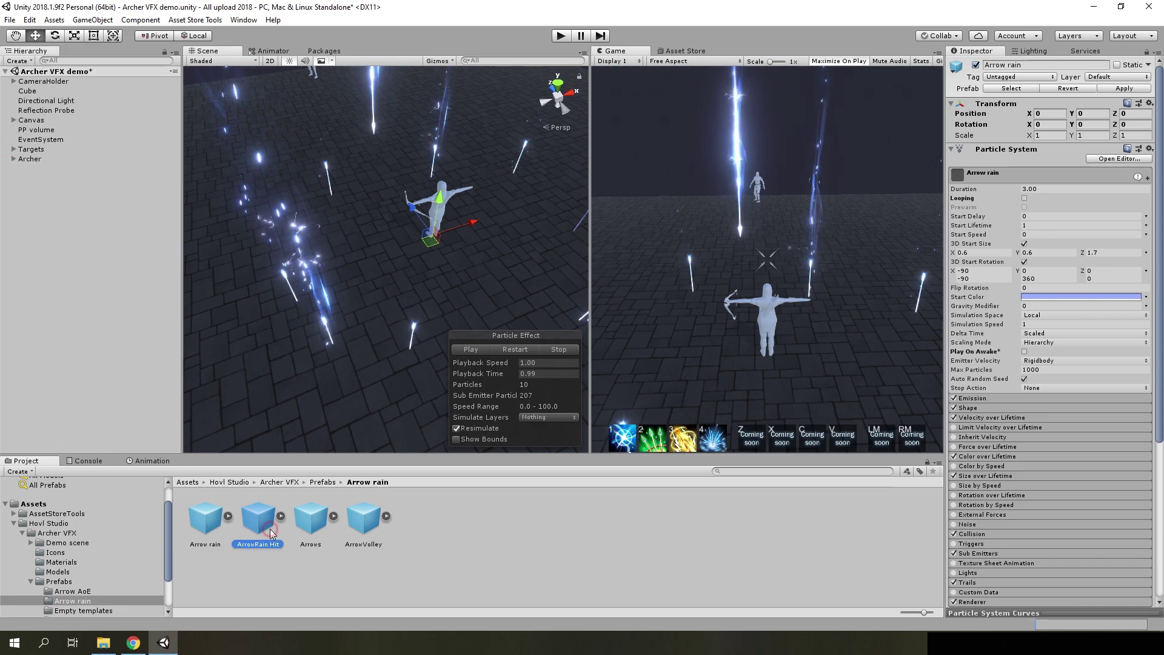
- Frame and play the new ArrowVolley prefab, after checking the flare texture graph in Substance Designer
key("f")
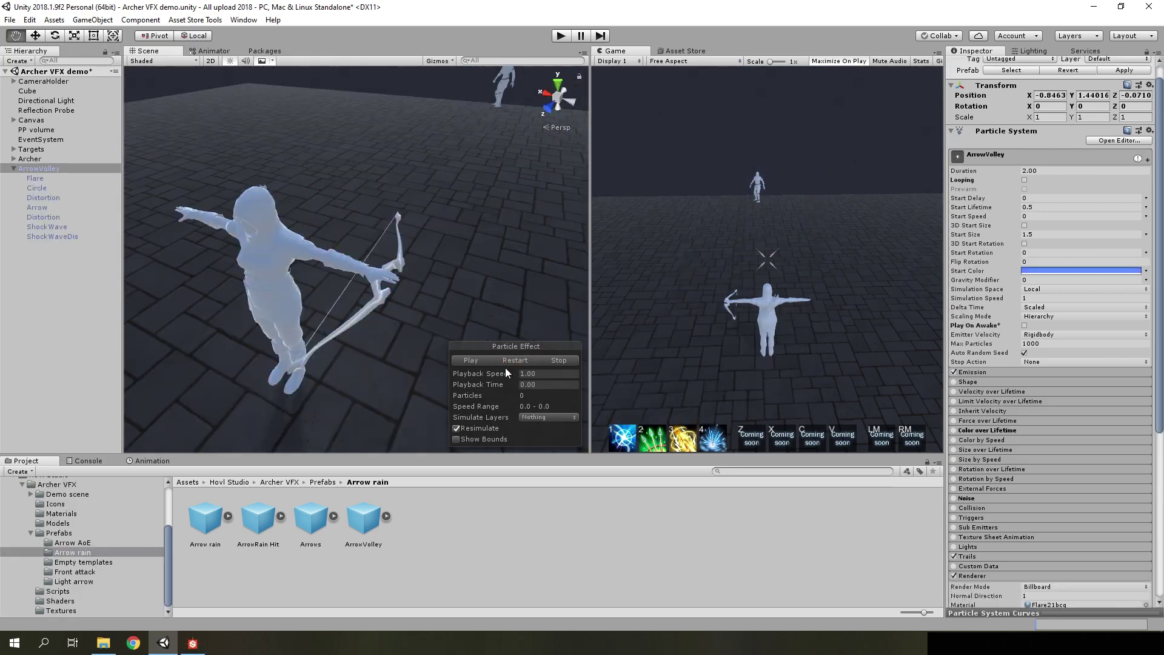
left_click(479, 360)
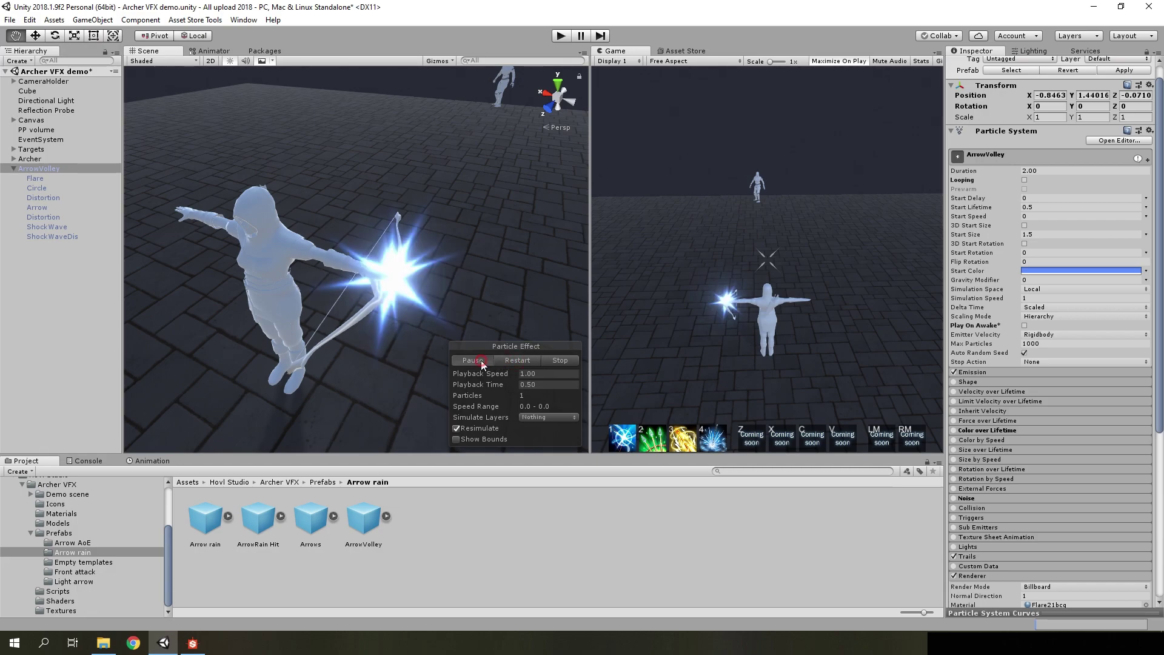
key("alt+Tab")
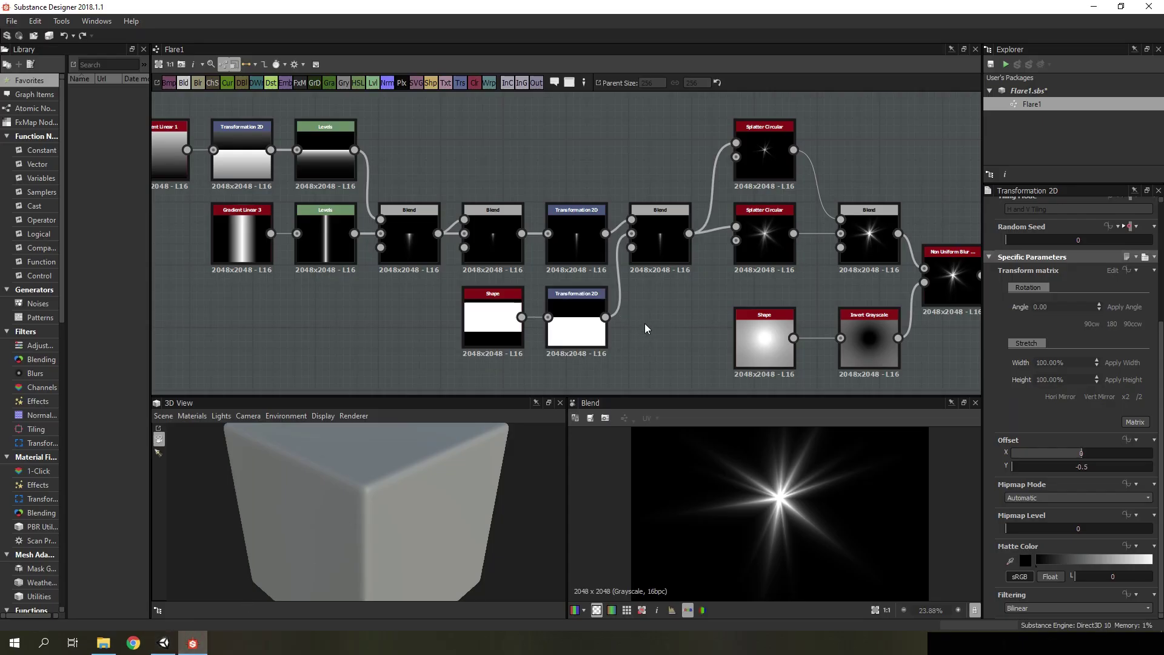
mouse_move(693, 333)
middle_mouse_down()
mouse_move(603, 311)
mouse_move(669, 326)
middle_mouse_up()
left_click(164, 643)
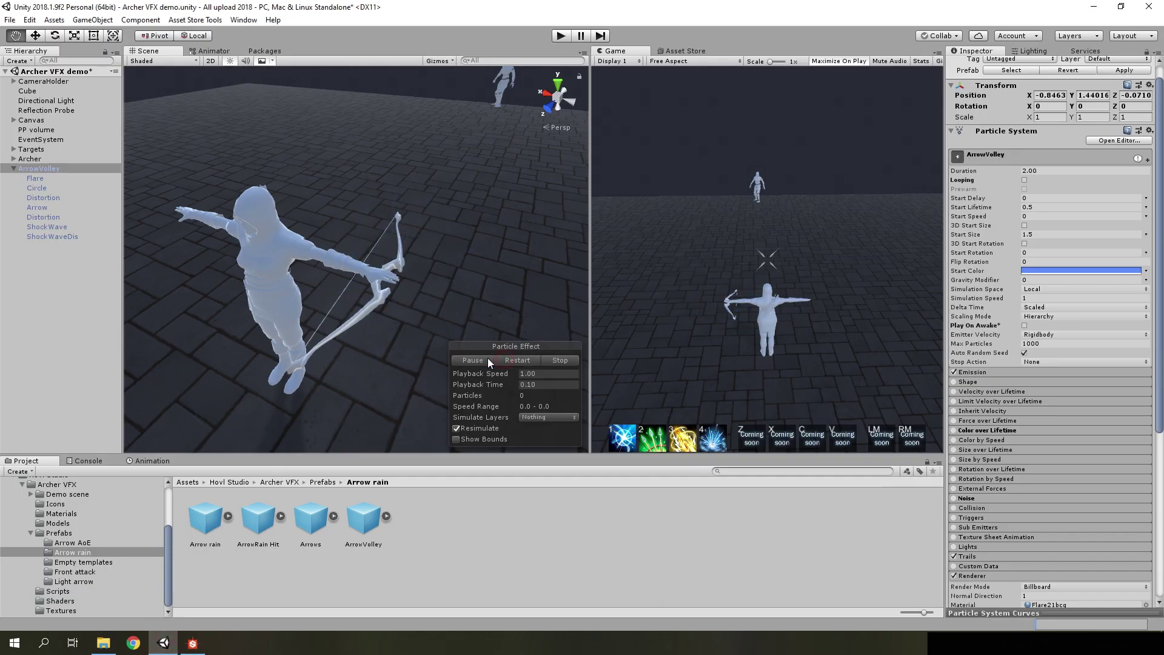
- Edit the ArrowVolley emission burst time and Start Size, and enable Color over Lifetime
left_click(489, 360)
left_click(972, 373)
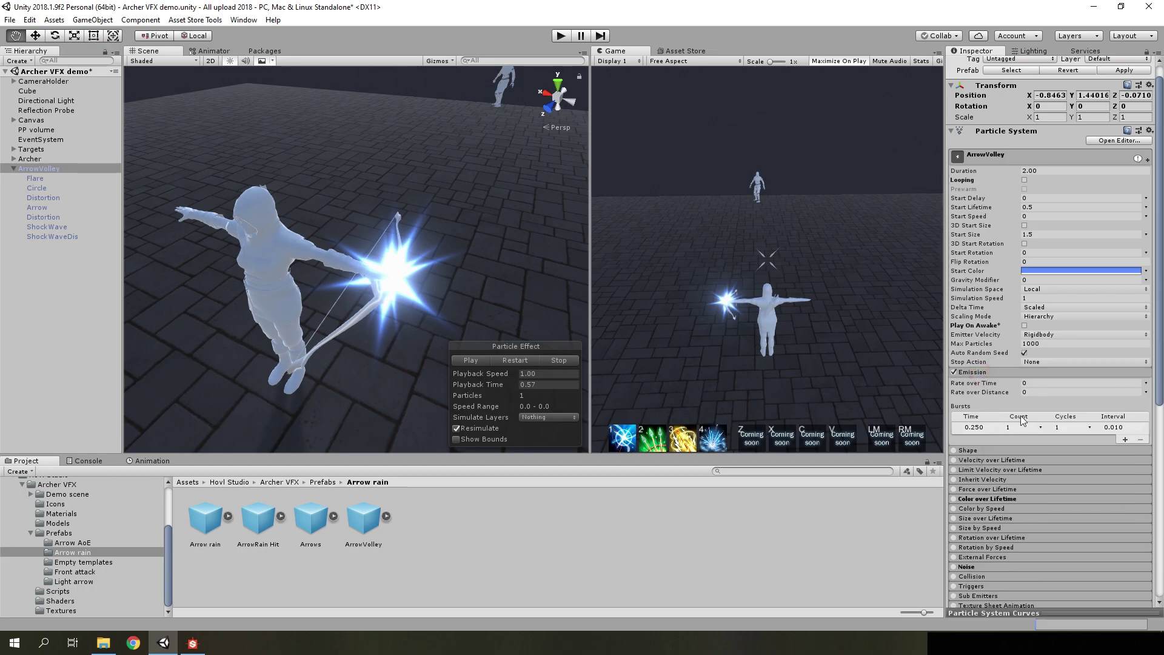
left_click(970, 427)
left_click(980, 429)
left_click(1047, 235)
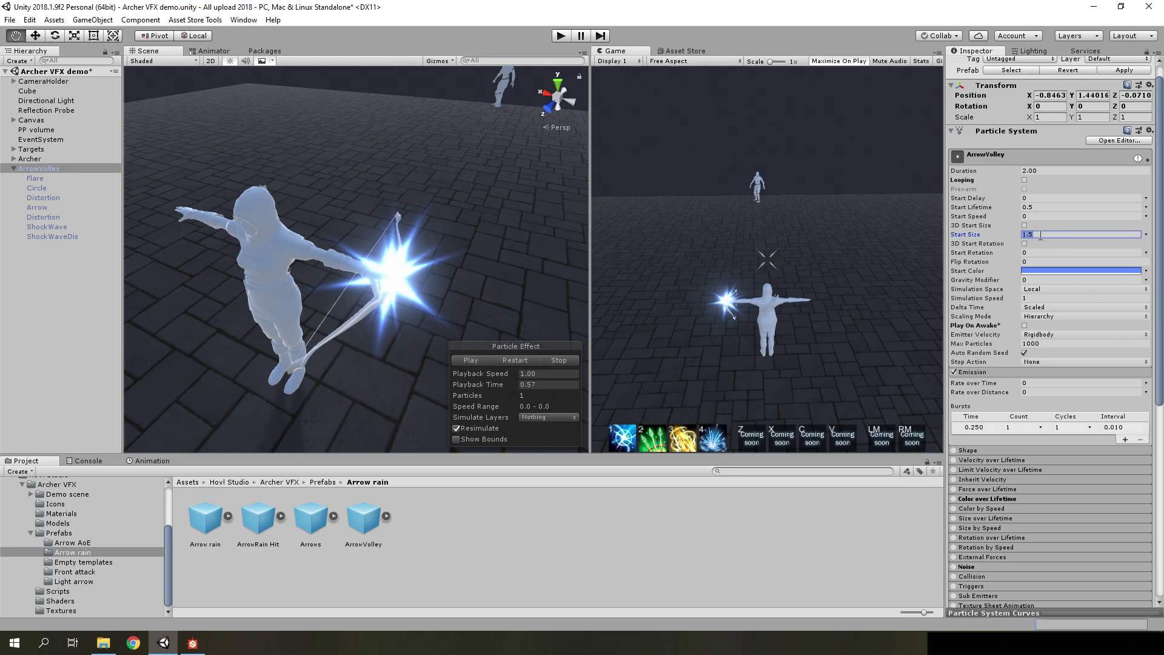
scroll(1051, 249, "down", 5)
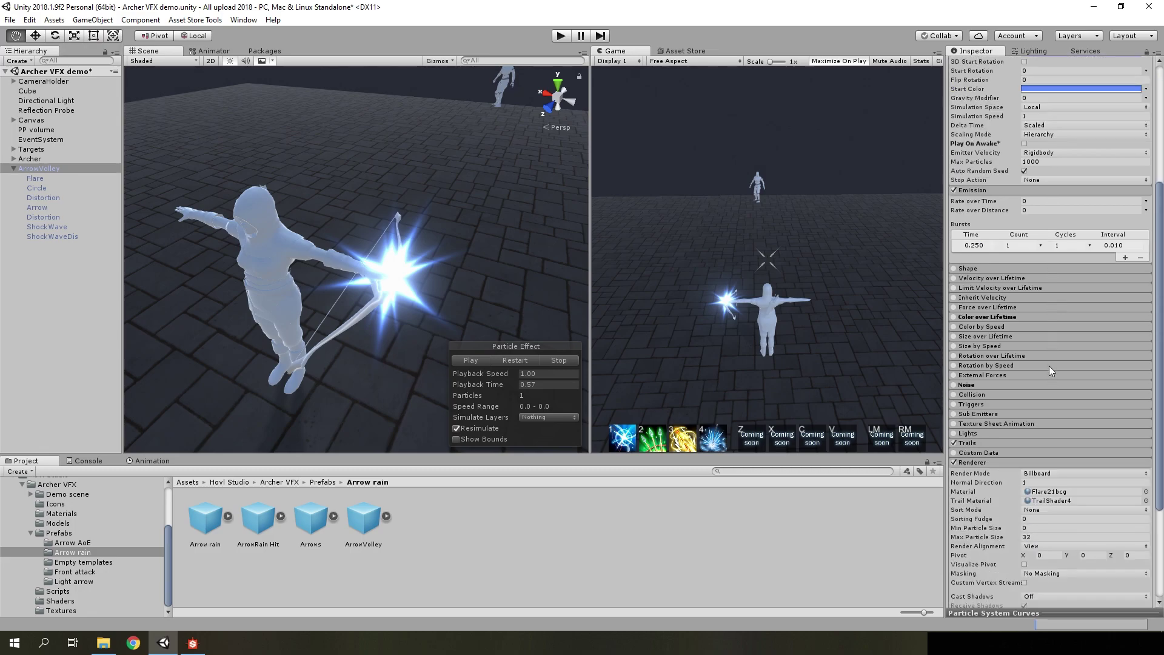
left_click(985, 316)
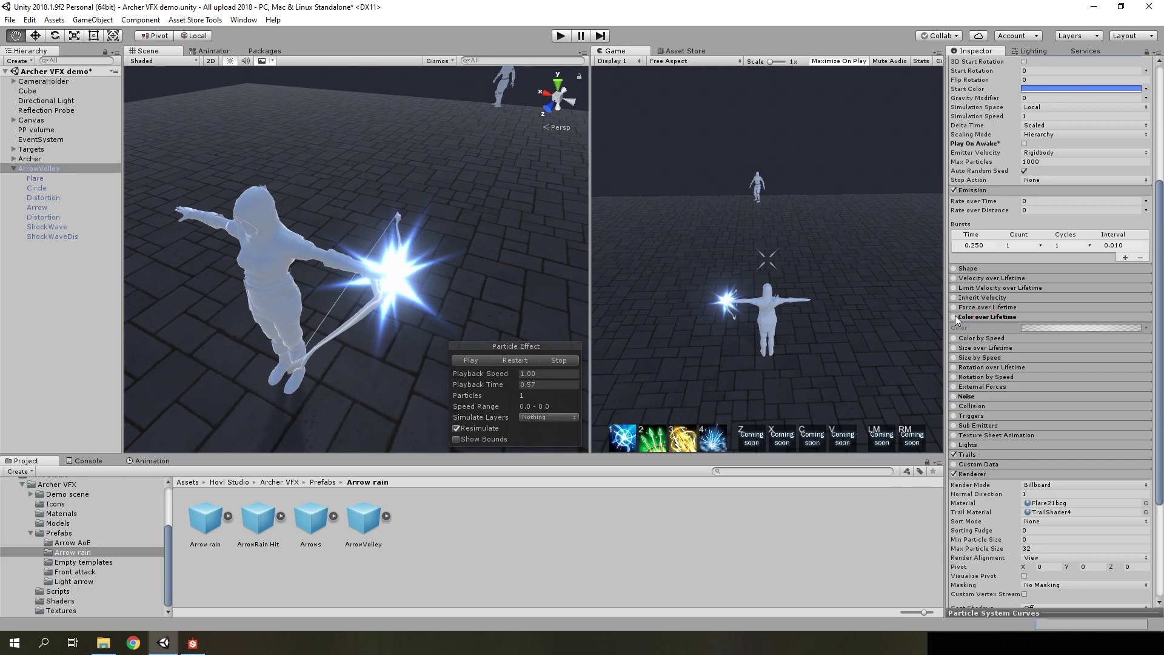
left_click(954, 316)
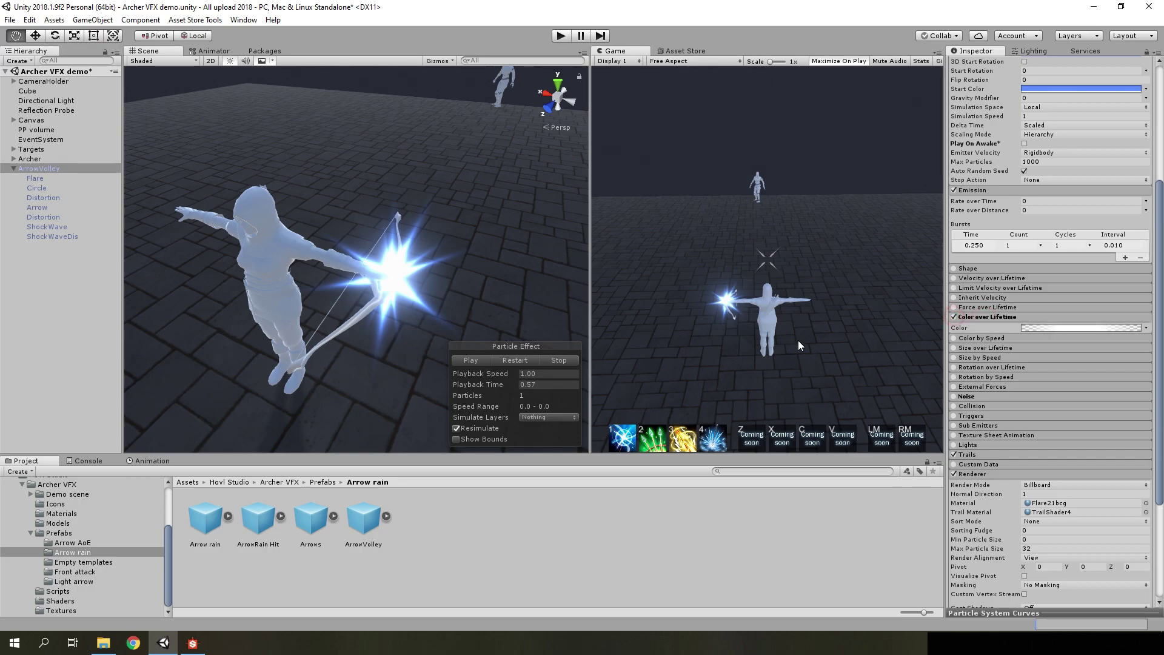
left_click(521, 360)
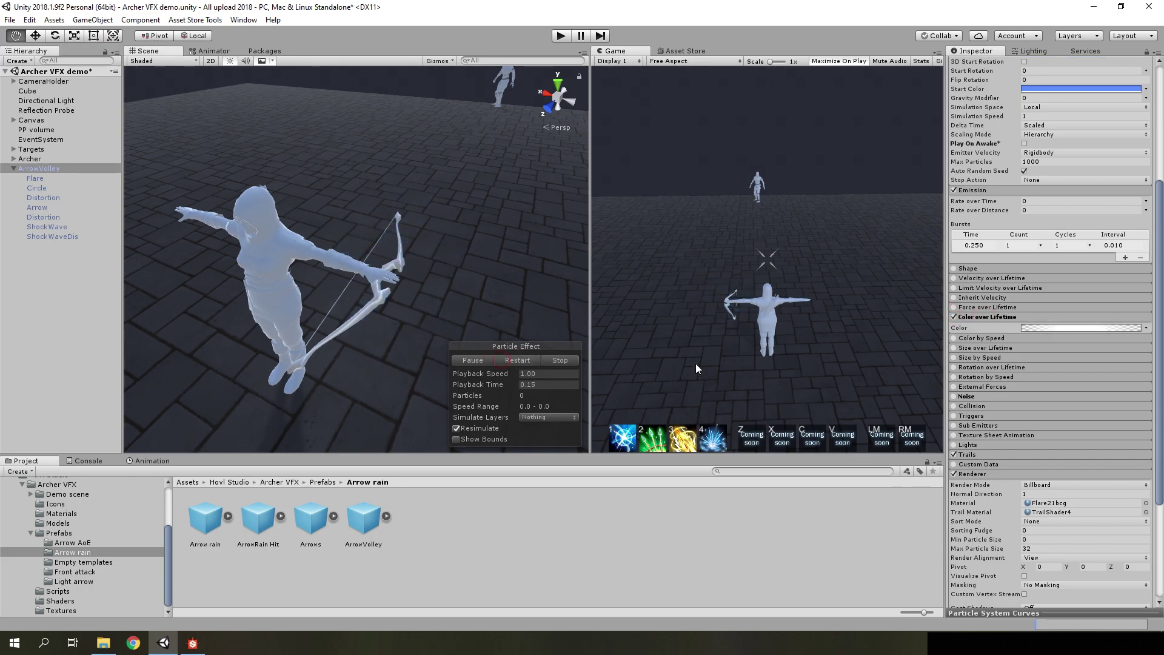
- Enable Noise with Position Amount 1, set its Size Amount, and make trails use world space
left_click(976, 396)
left_click(952, 396)
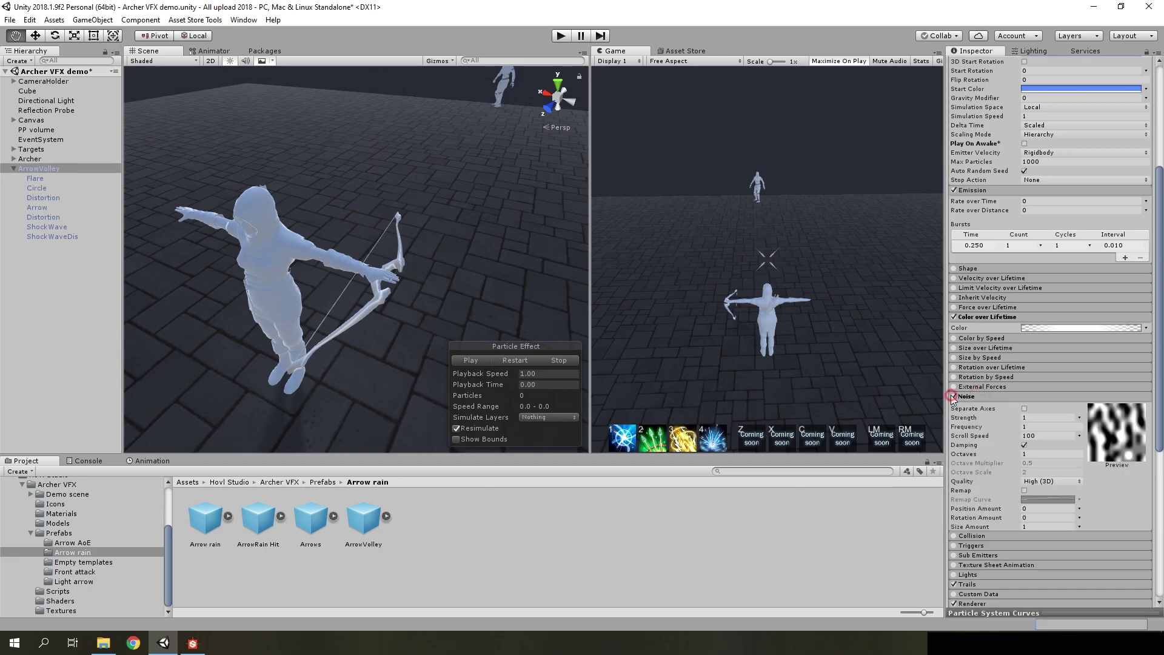
left_click(1027, 508)
type("1")
double_click(1032, 510)
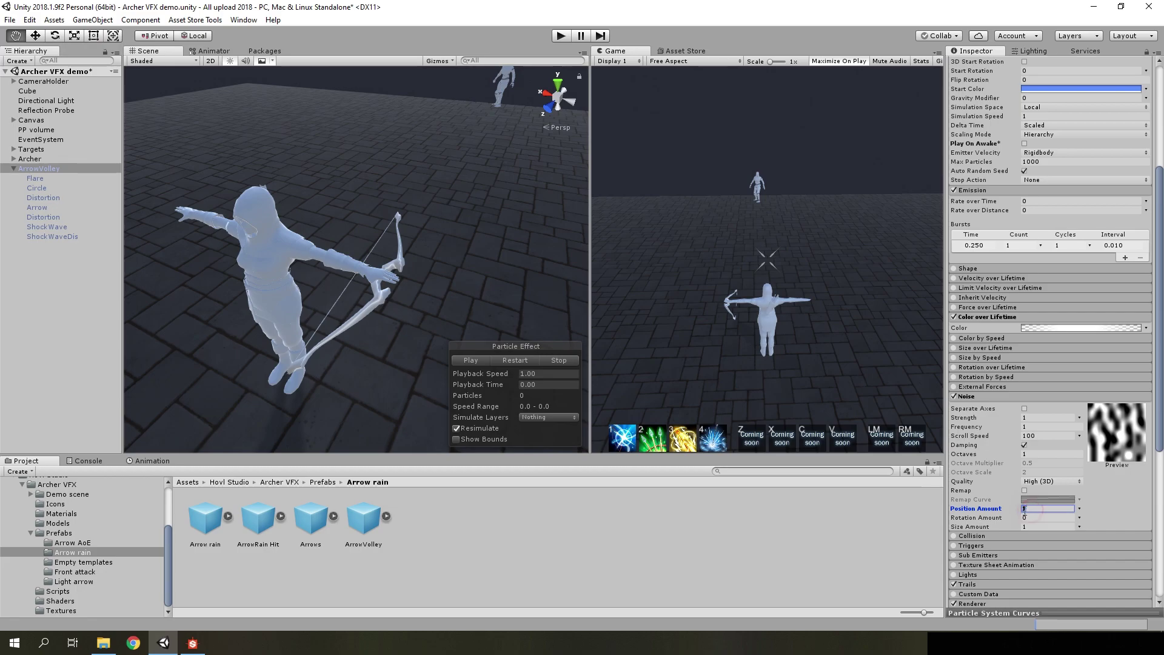
left_click(1030, 527)
type("0")
key("Return")
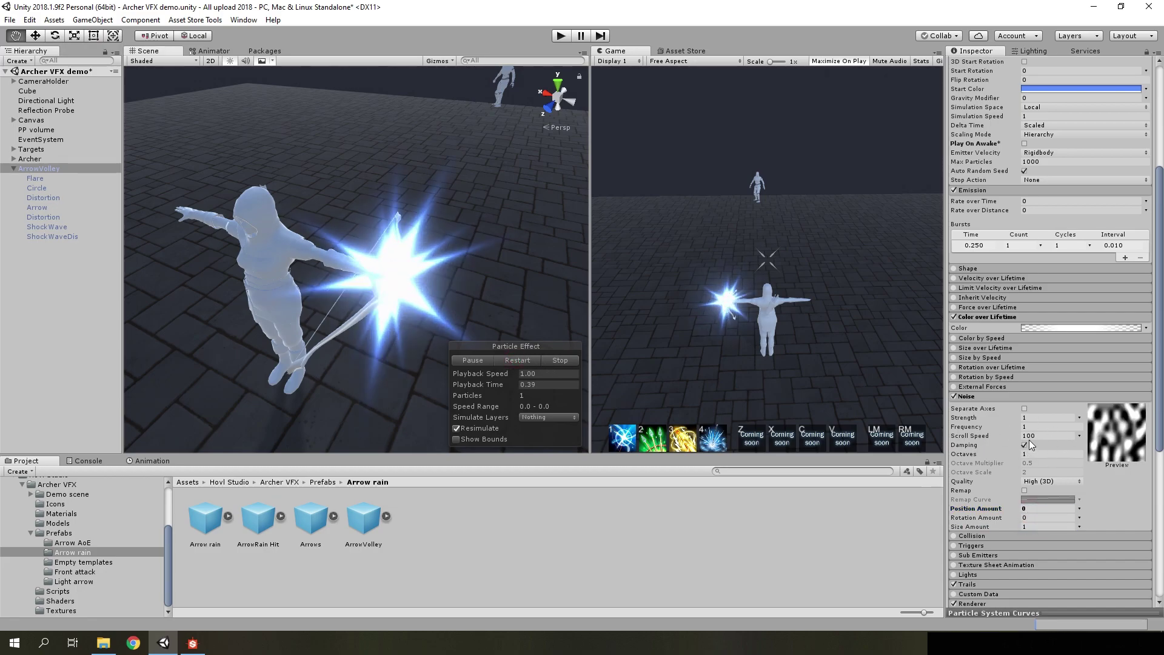
left_click(509, 362)
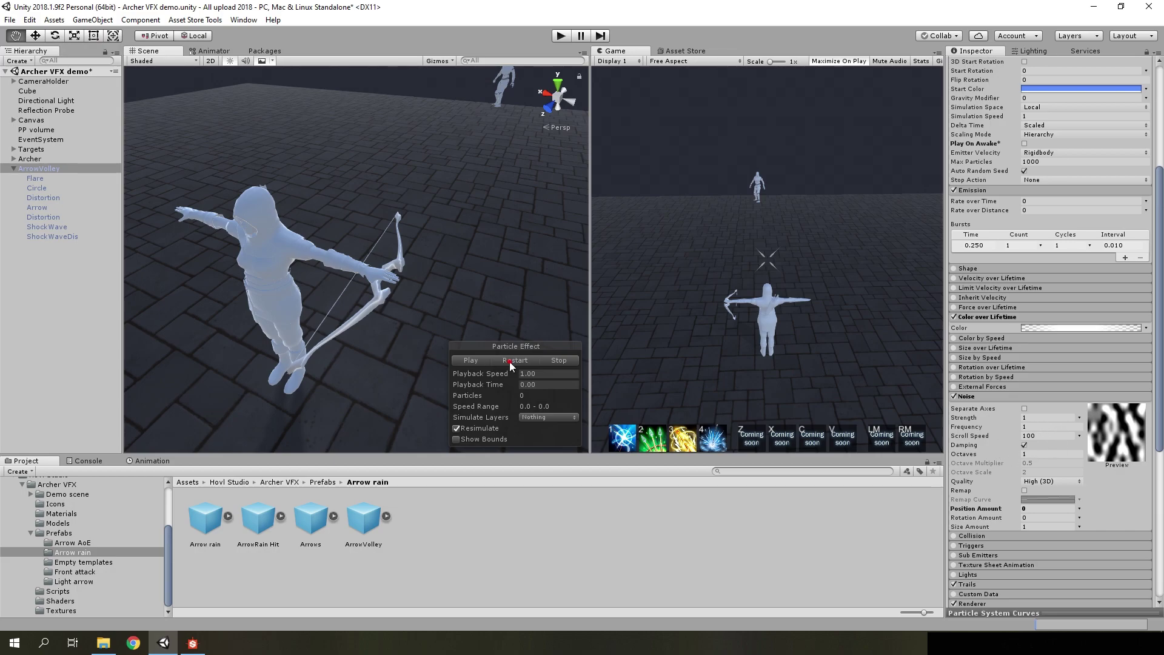
left_click(509, 364)
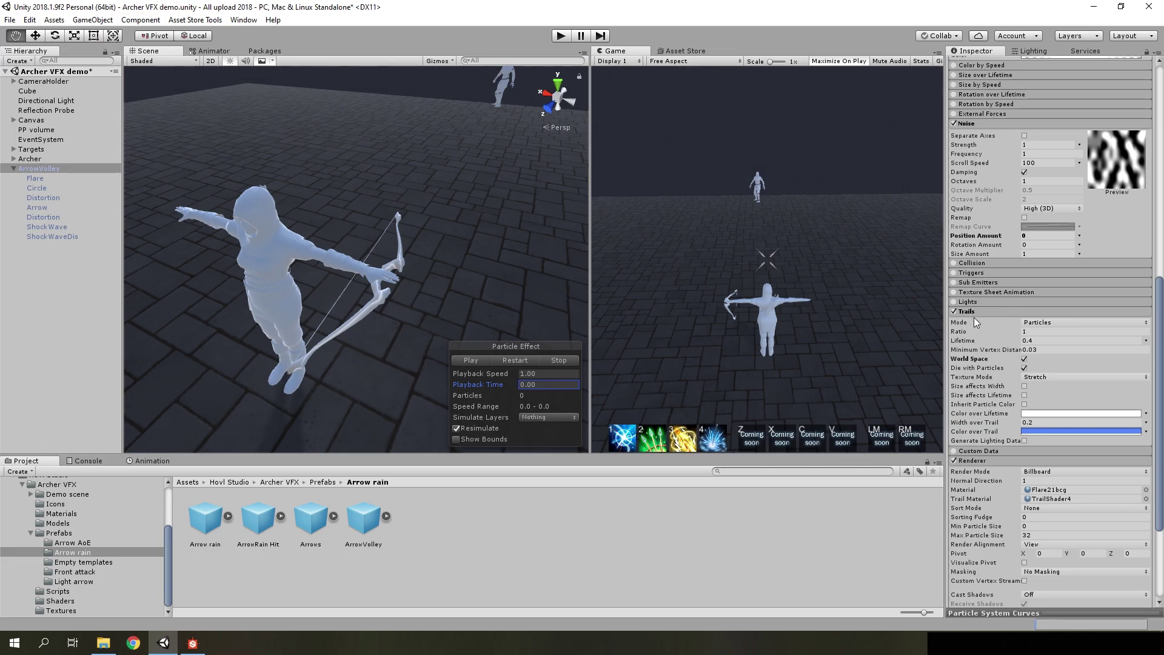
left_click(1025, 359)
left_click(471, 360)
- Enable Size over Lifetime and Color over Lifetime on Flare so it fades out, then replay it
left_click(513, 362)
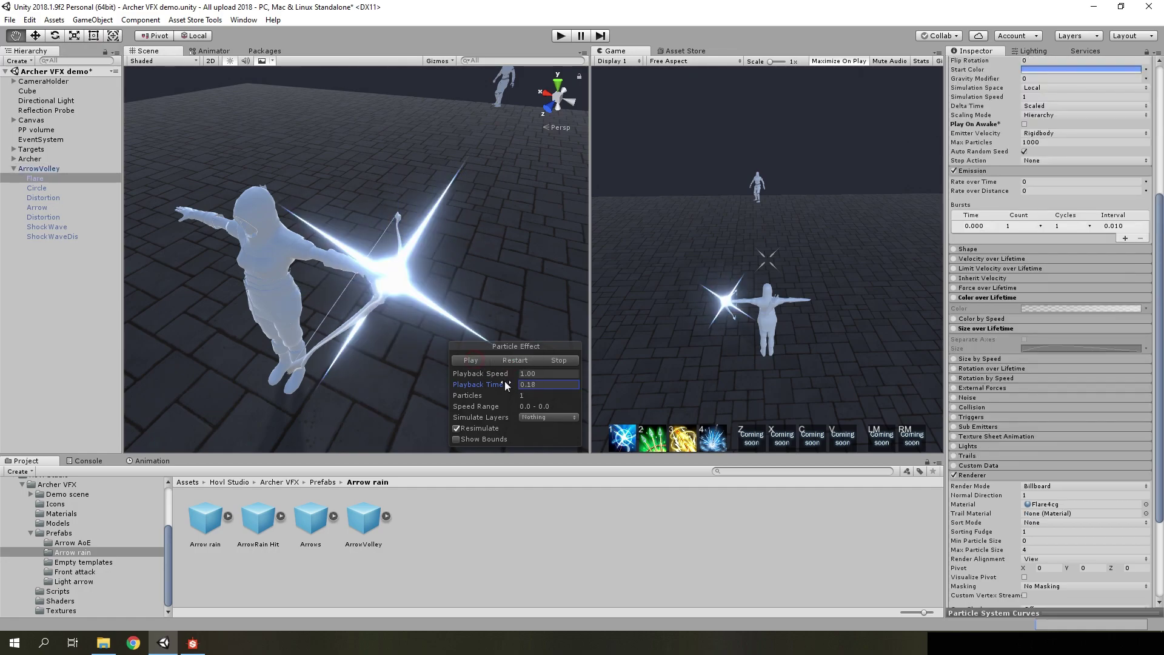
left_click_drag(504, 381, 435, 385)
left_click(954, 329)
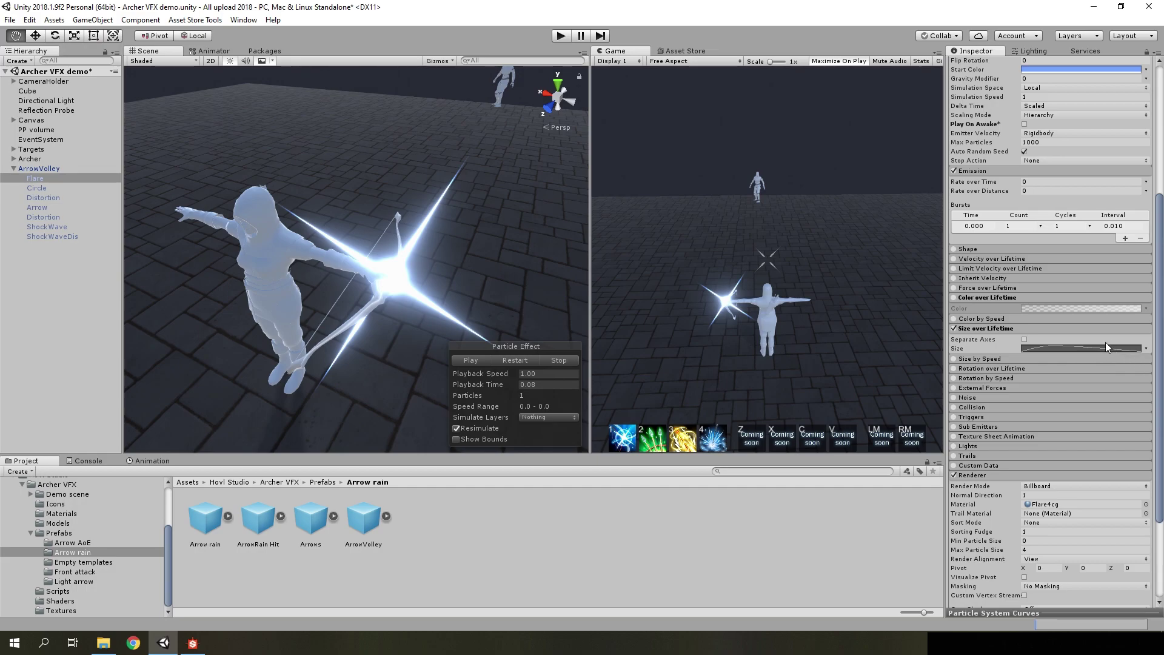
left_click(1058, 350)
mouse_move(981, 614)
left_mouse_down()
mouse_move(1029, 428)
mouse_move(1029, 612)
left_mouse_up()
left_click(953, 297)
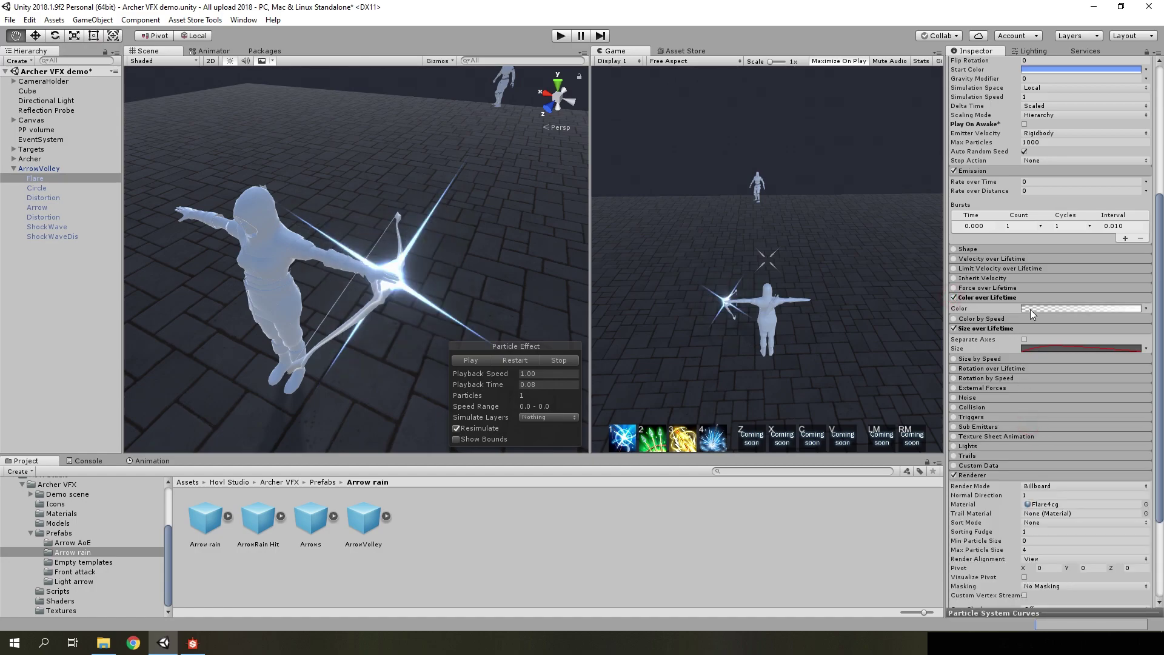
left_click_drag(496, 382, 546, 383)
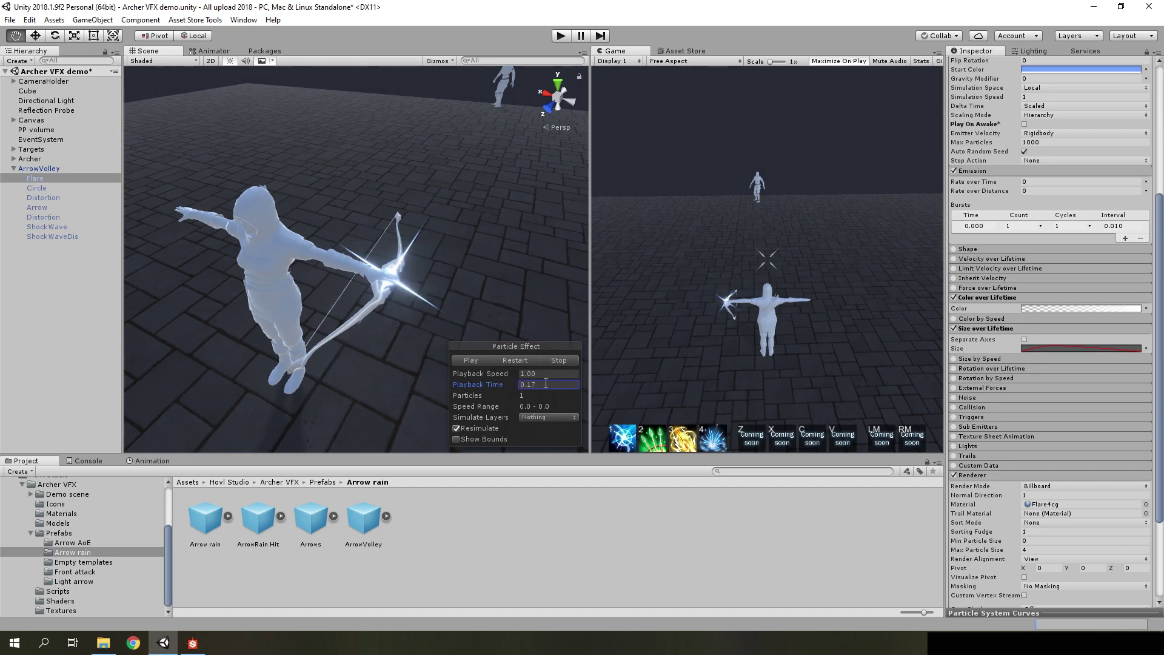
left_click(501, 361)
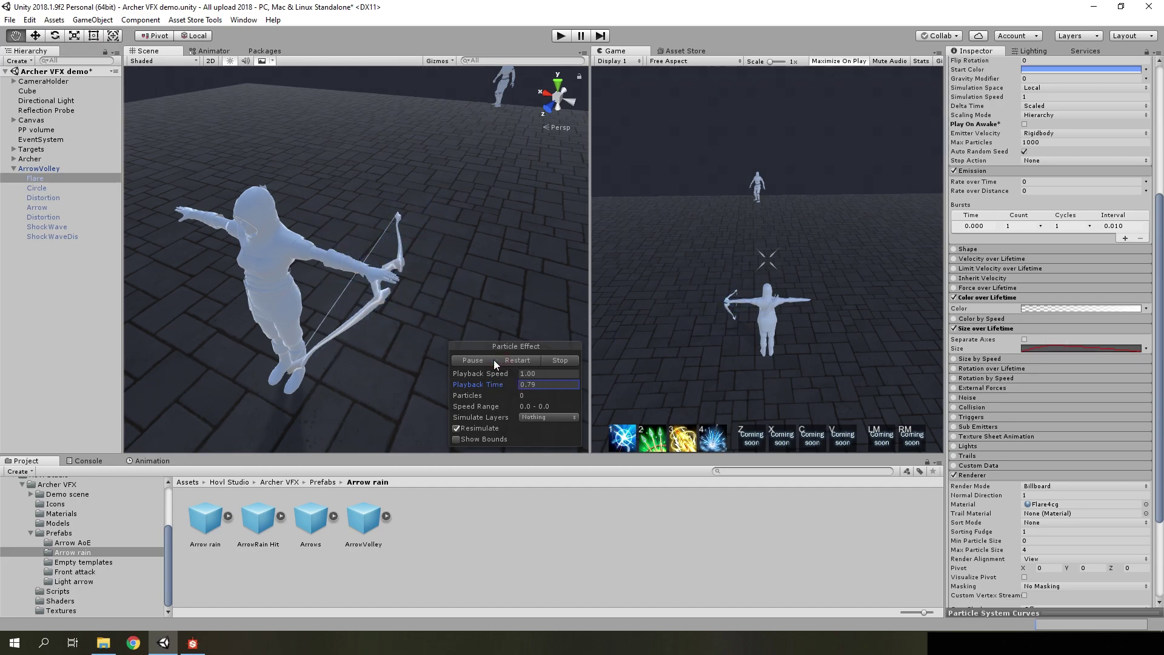
- Enable Size over Lifetime and Color over Lifetime on the Circle effect and replay it
left_click(570, 361)
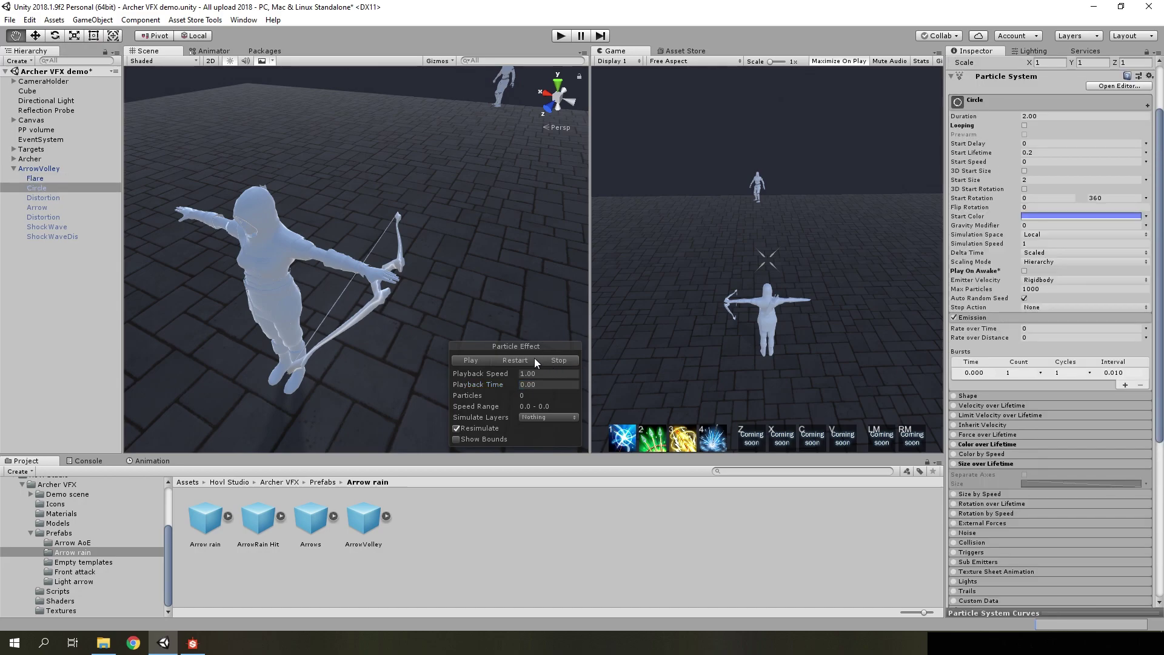
left_click(507, 362)
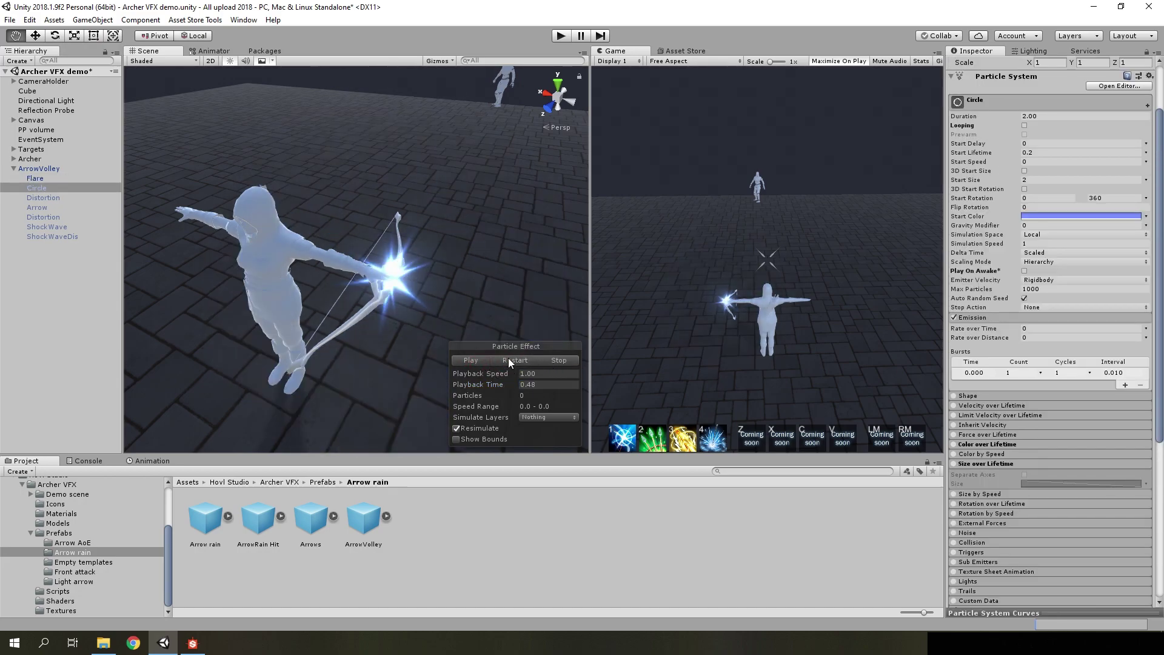
left_click(508, 359)
left_click(954, 465)
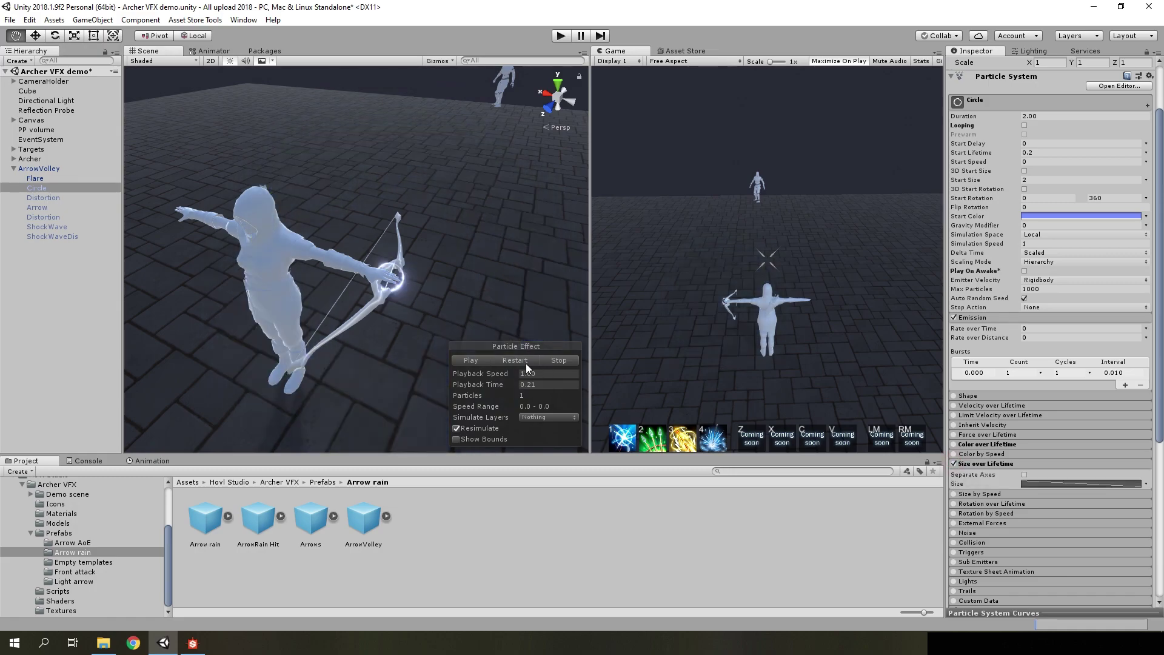
left_click(515, 360)
left_click_drag(467, 386, 414, 399)
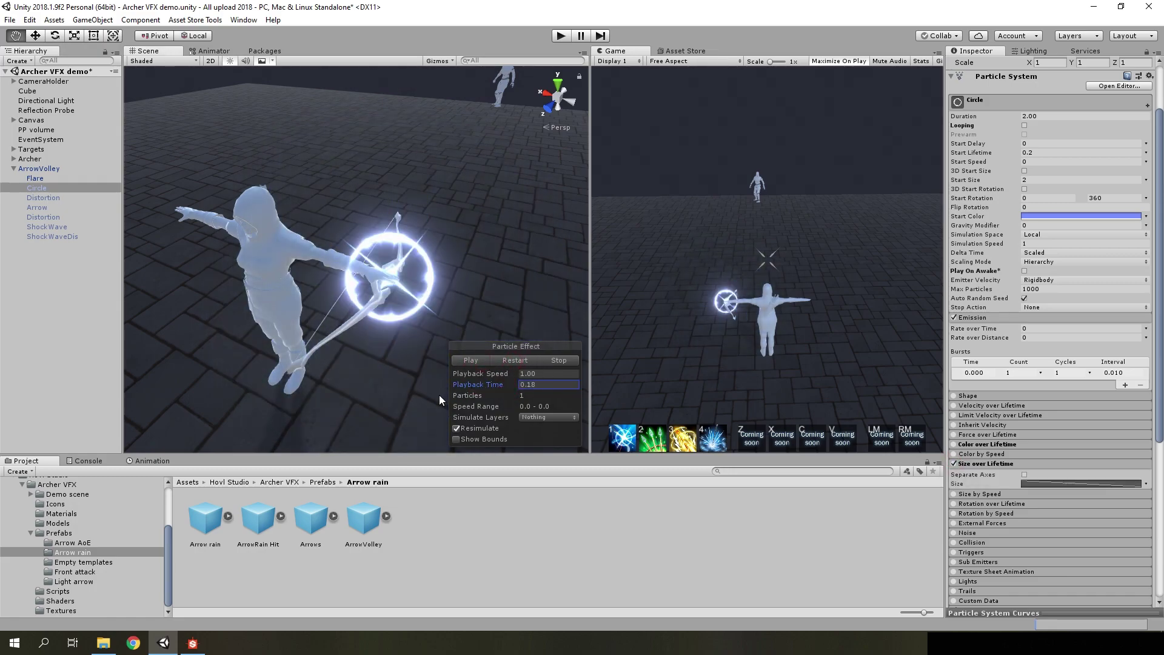
left_click(963, 446)
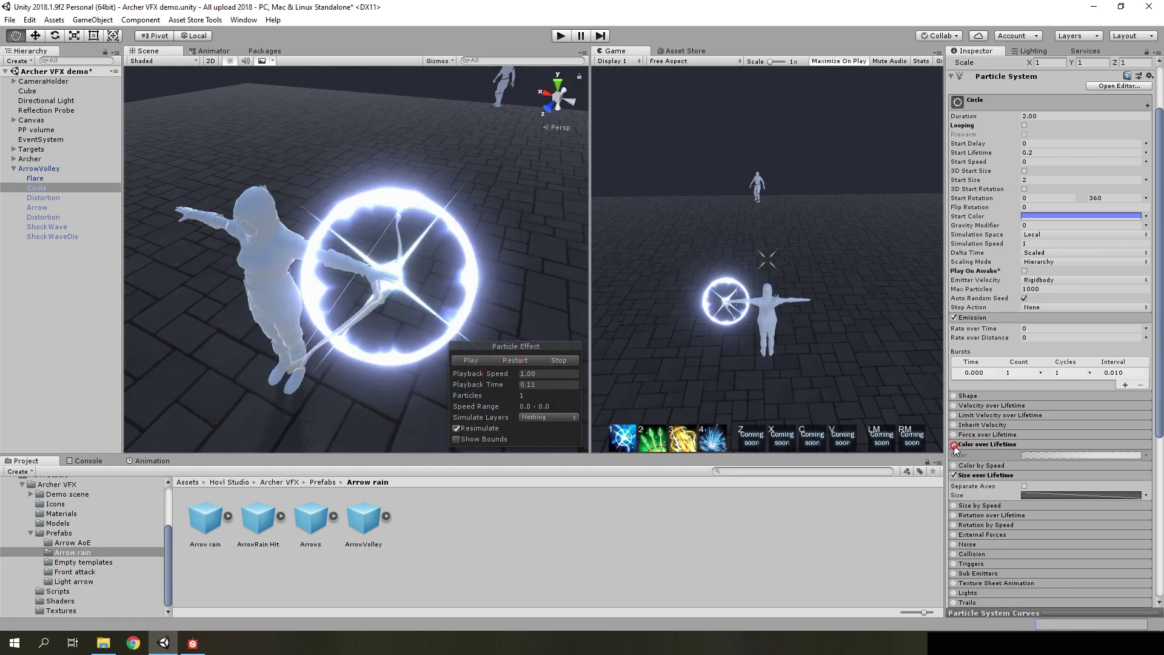
left_click(472, 359)
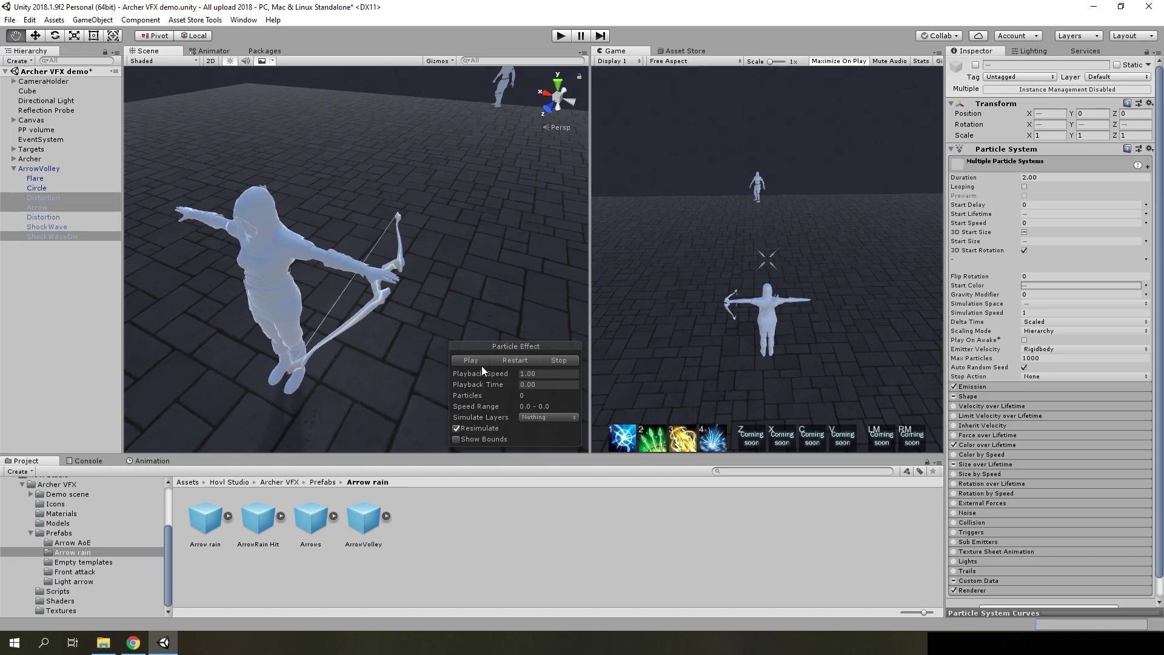
- Replay the selected sub-effects together, then switch to the reference video in the browser
left_click(509, 360)
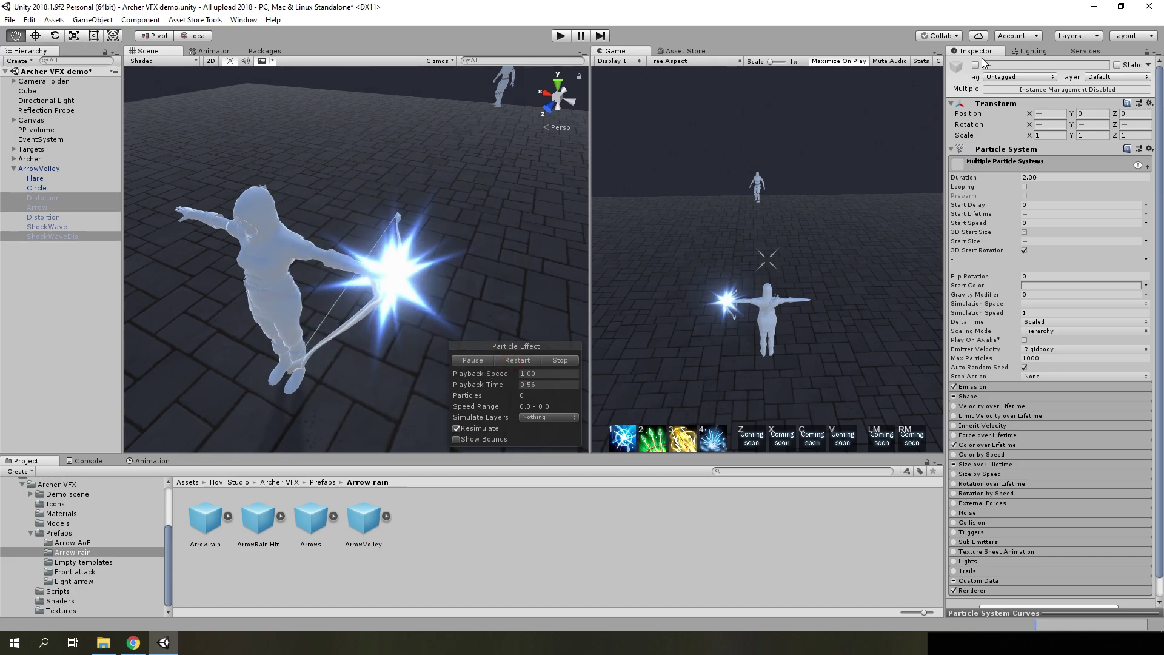
left_click(517, 360)
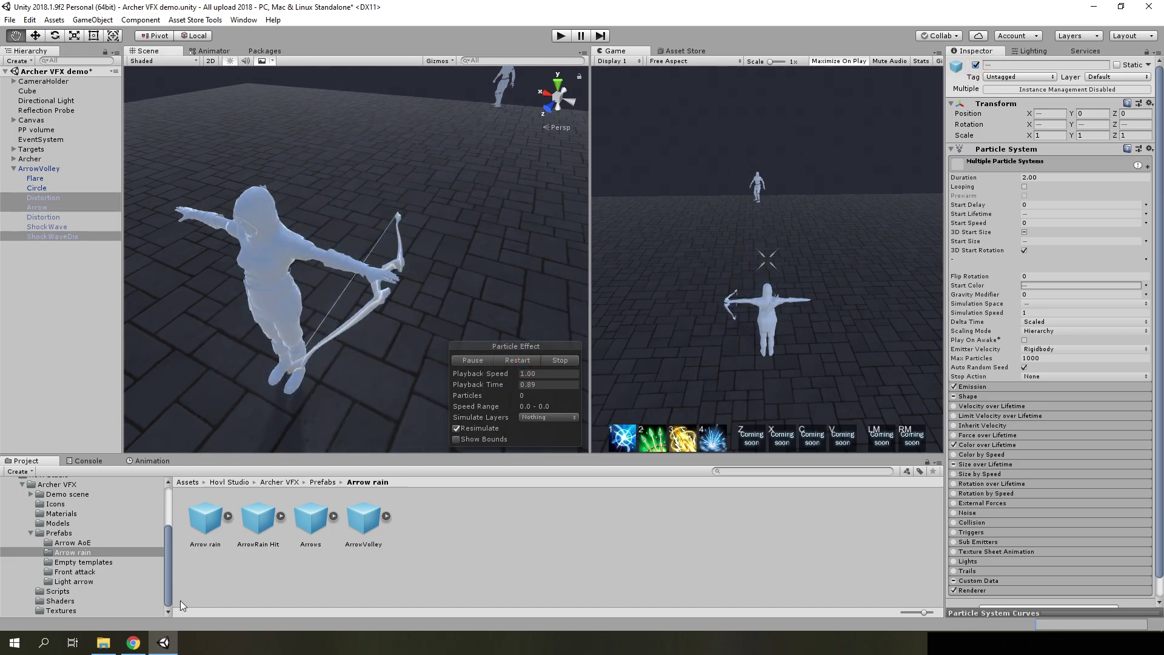
left_click(134, 643)
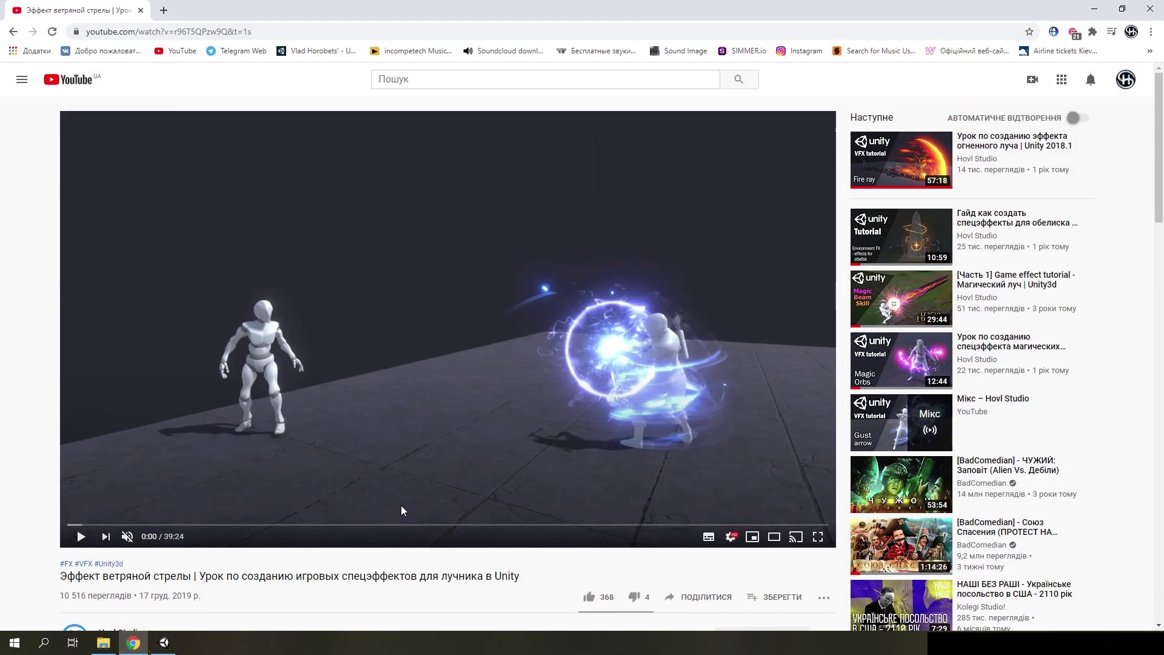
- Play the 'Эффект ветряной стрелы' wind-arrow tutorial video on YouTube
left_click(81, 537)
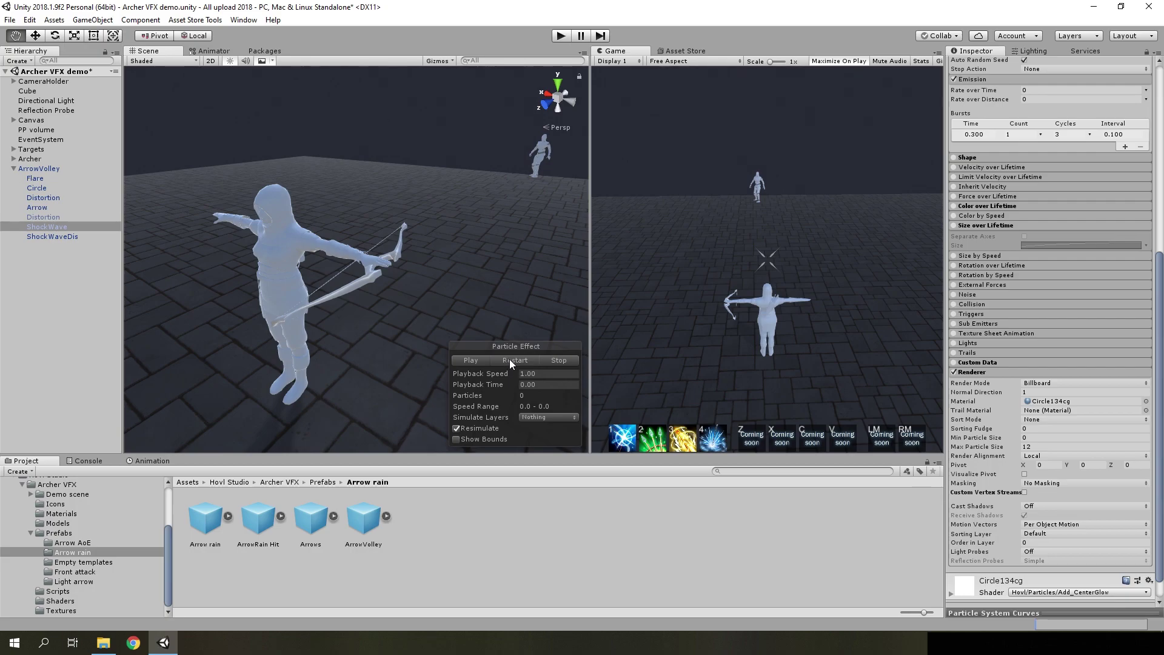
- Enable Size over Lifetime and Color over Lifetime on ShockWave, scrubbing the preview to 0.35
left_click(509, 359)
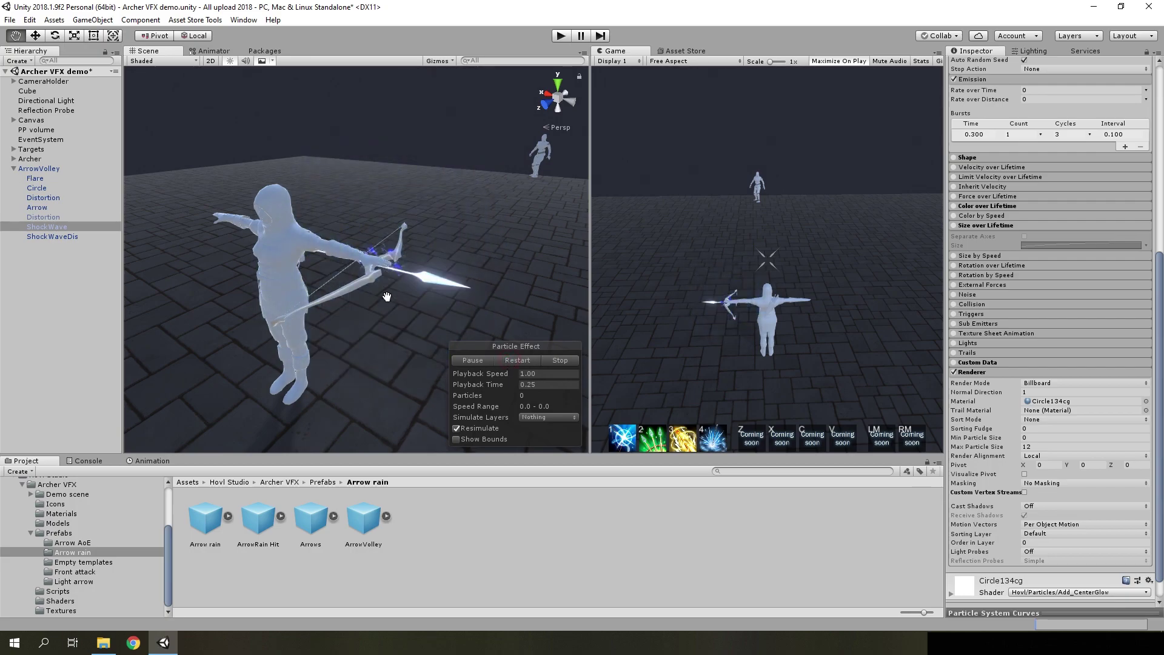
left_click(483, 360)
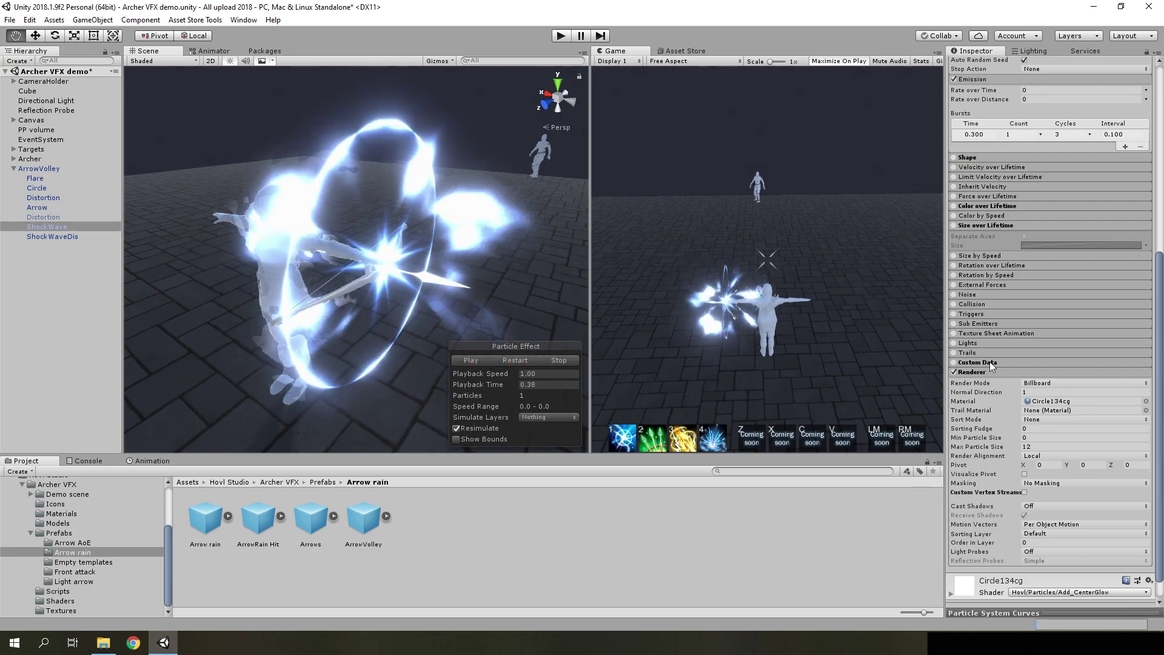
left_click(955, 225)
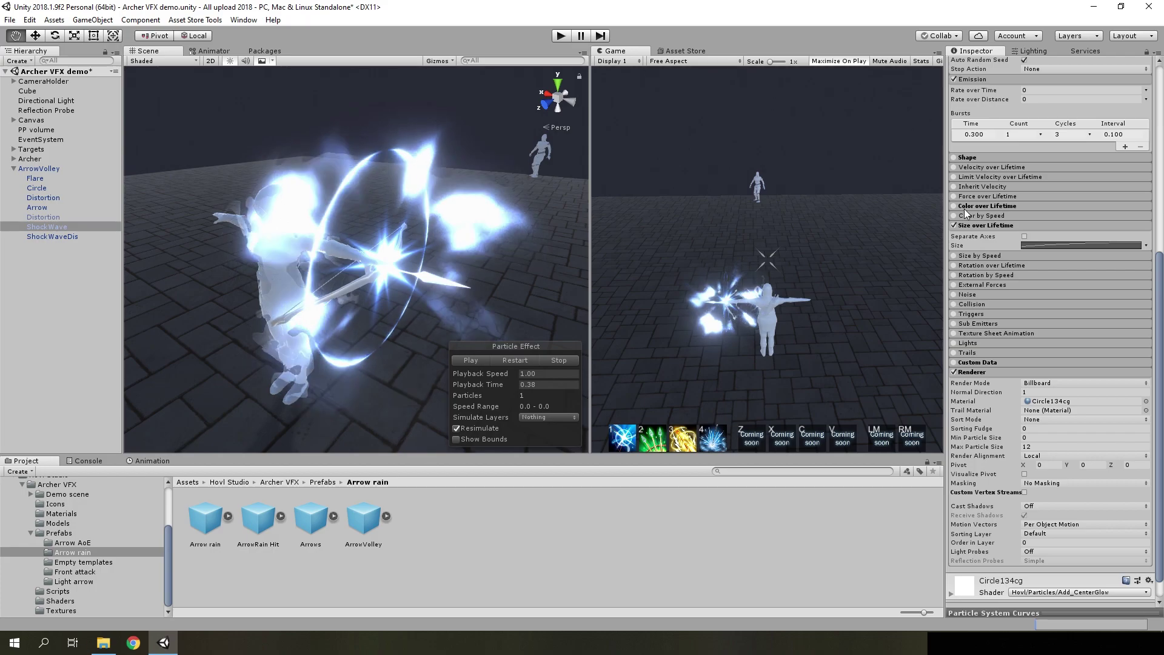
left_click(954, 206)
left_click(954, 206)
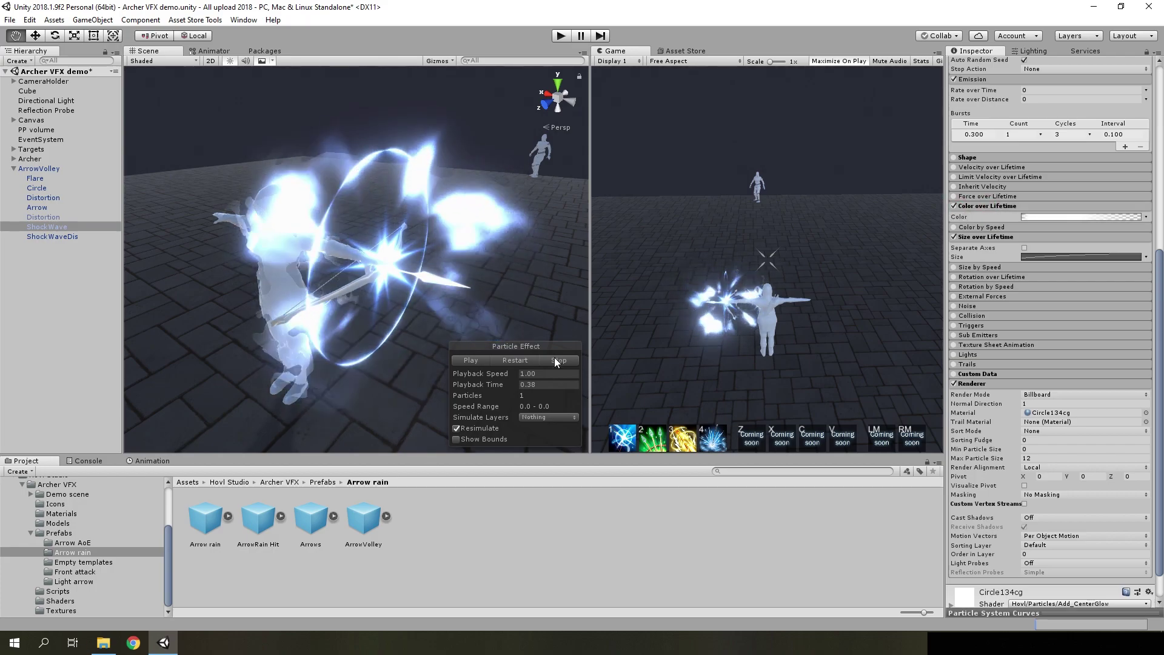
left_click(522, 361)
left_click(477, 361)
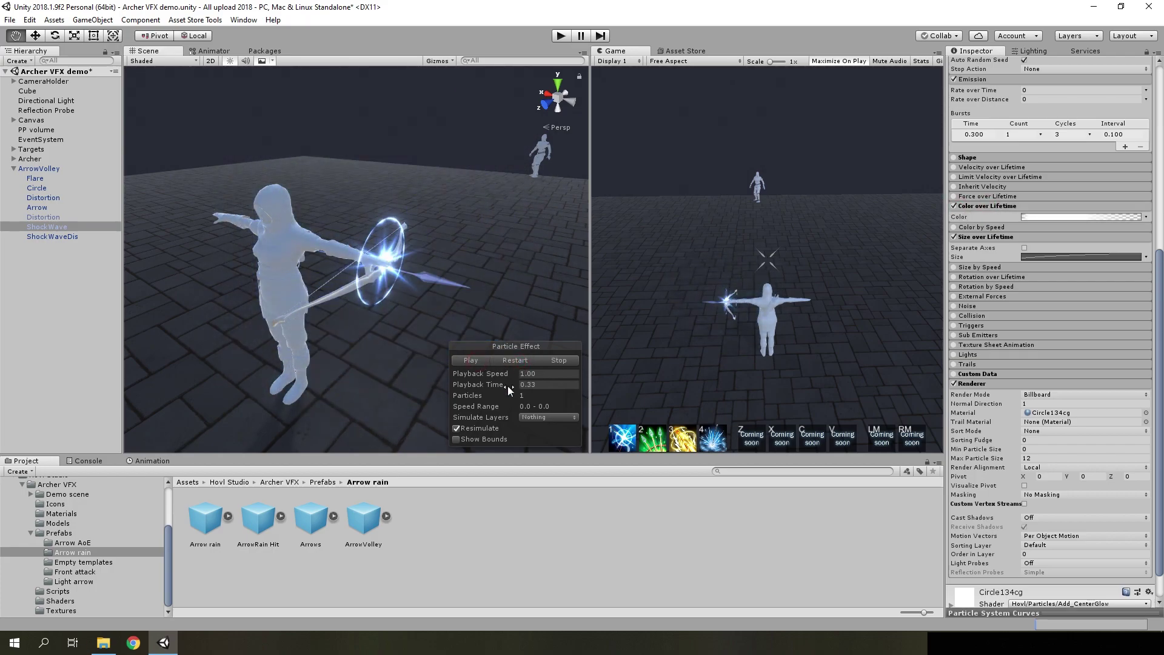
left_click_drag(482, 385, 530, 384)
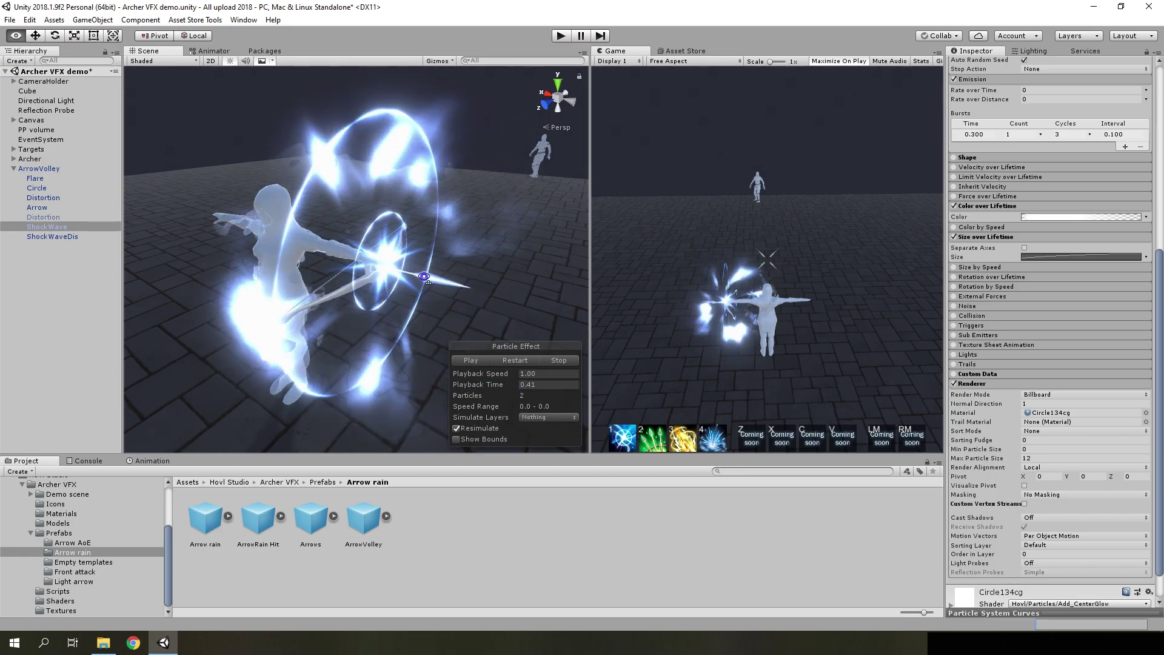
mouse_move(393, 265)
left_mouse_down("alt")
mouse_move(443, 286)
mouse_move(485, 285)
left_mouse_up("alt")
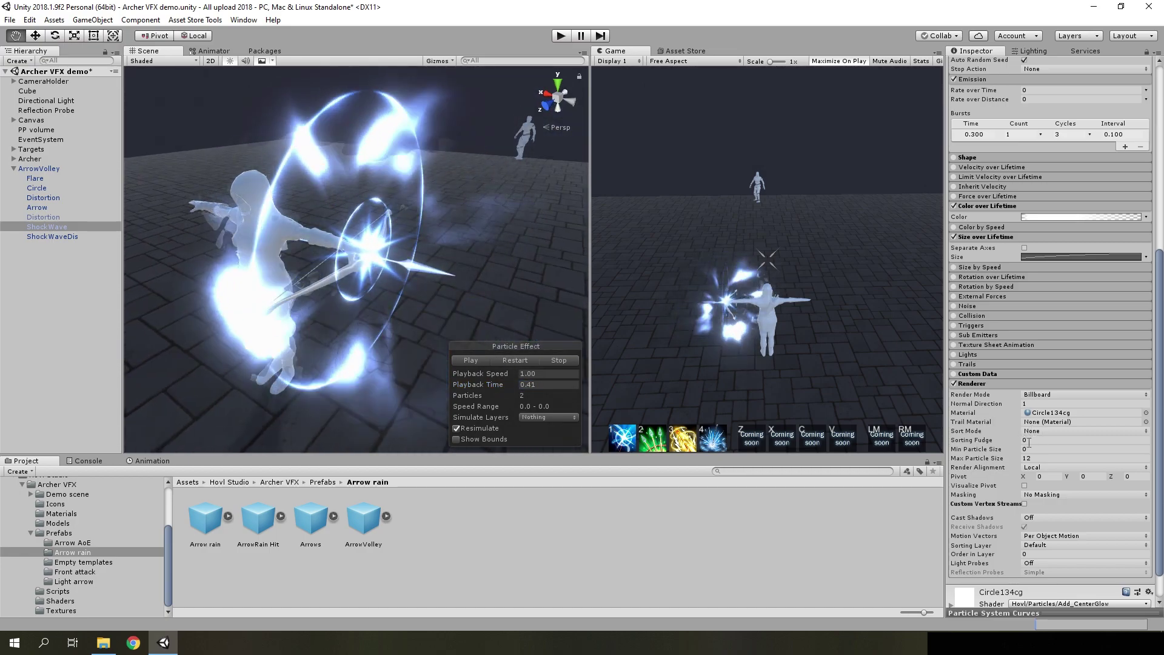
- Keep ShockWave's render alignment at Local and replay the effect
left_click(1035, 466)
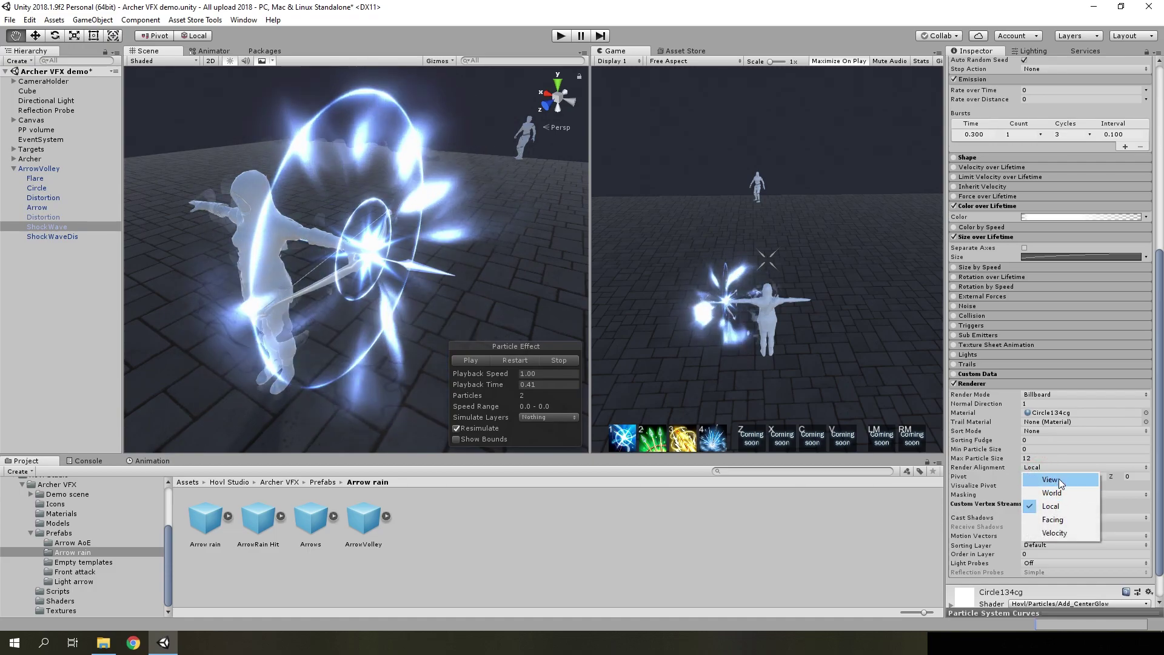
left_click(1161, 415)
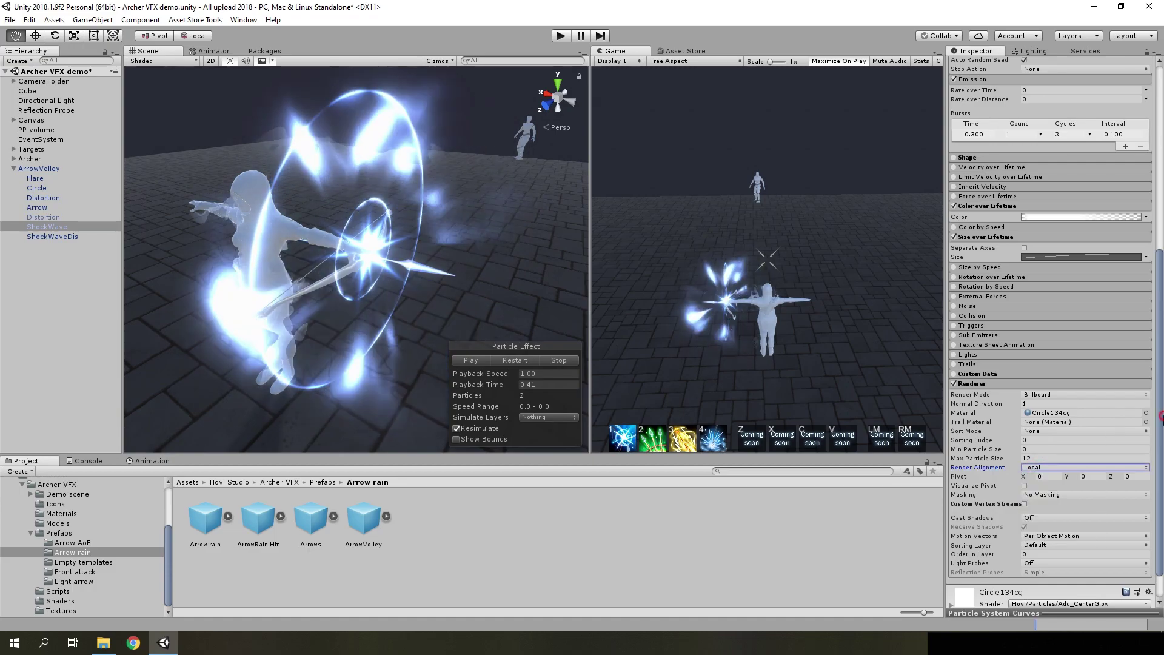
scroll(1050, 361, "up", 4)
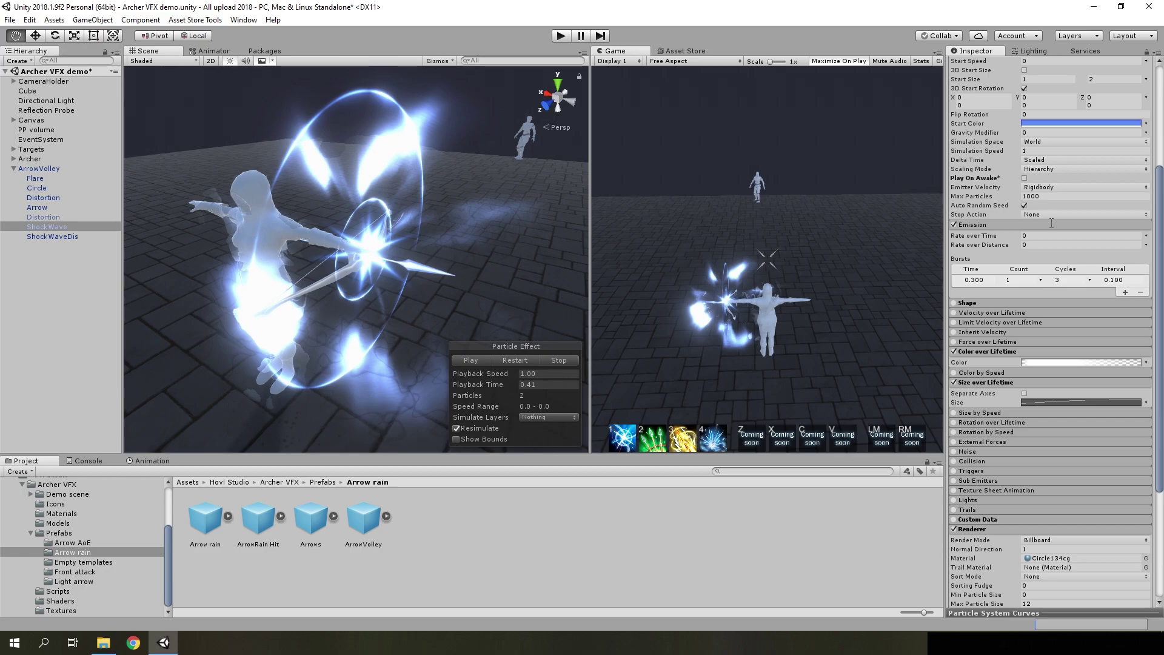
scroll(1051, 223, "up", 4)
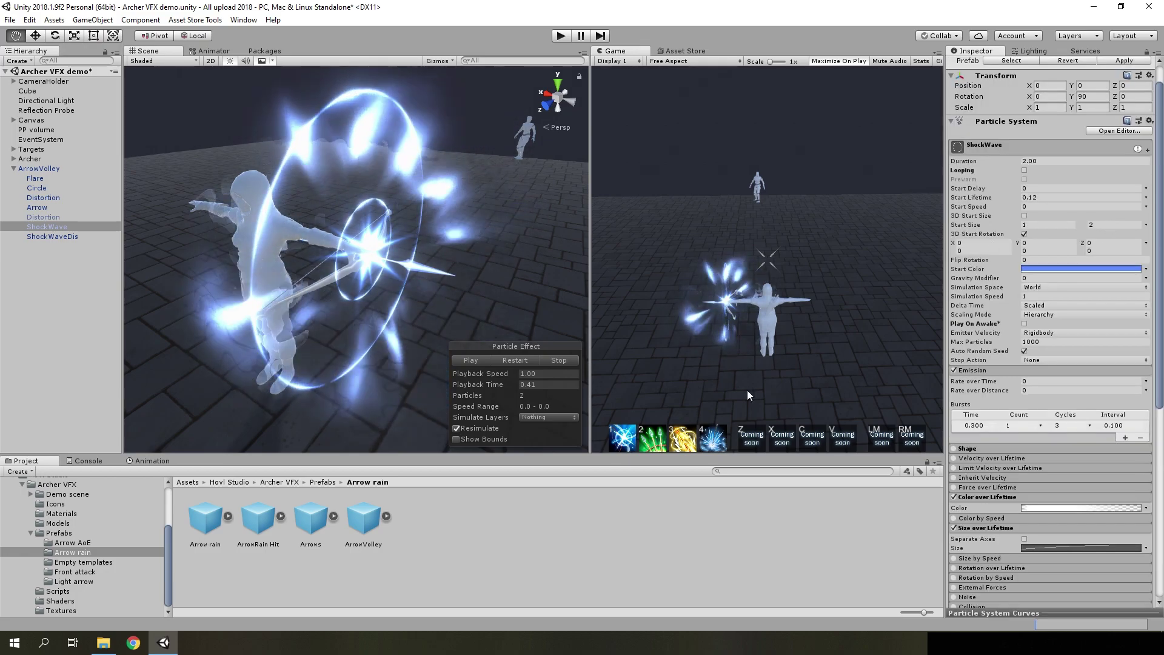
left_click(528, 362)
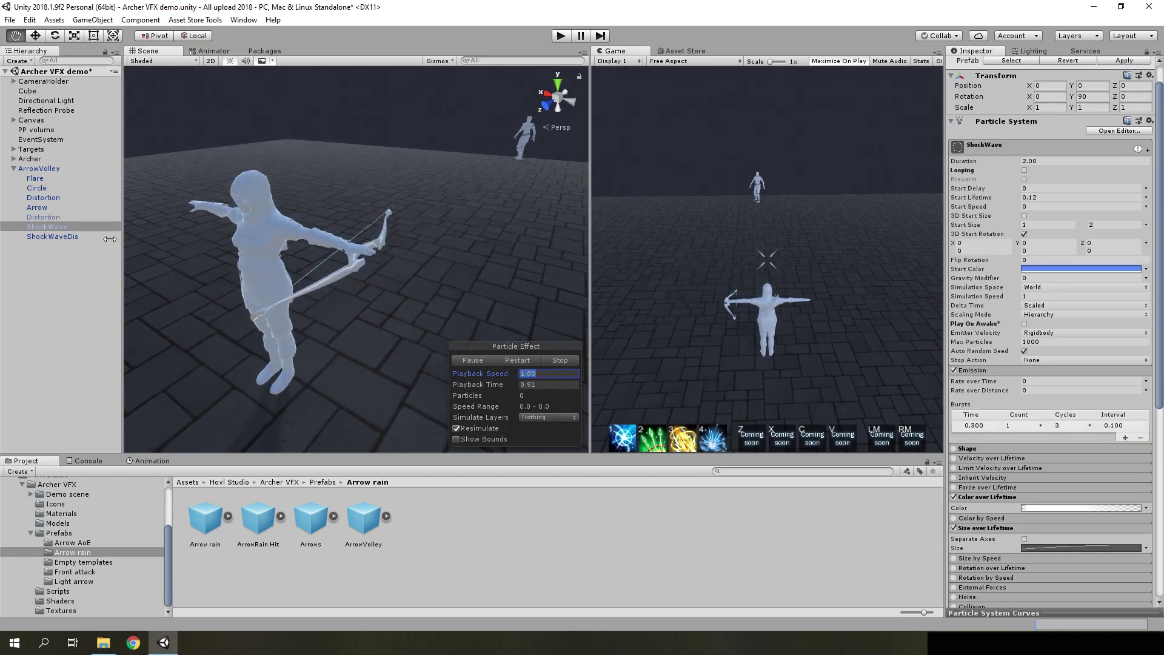
left_click(51, 218)
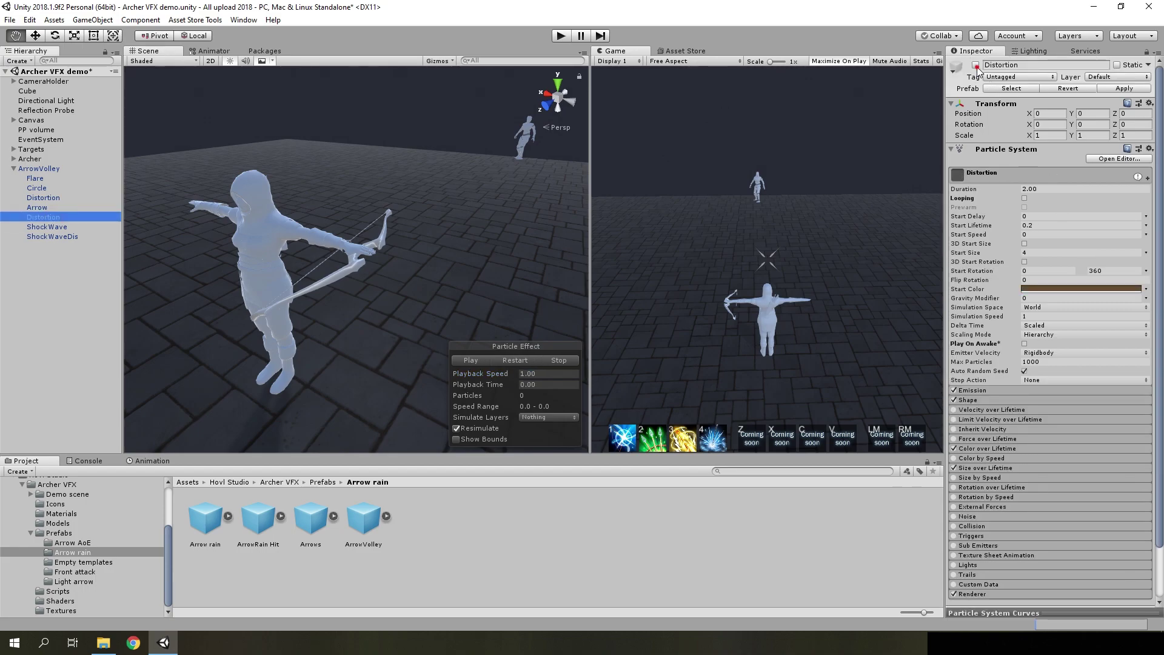
left_click(522, 359)
left_click_drag(523, 359, 473, 303, "alt")
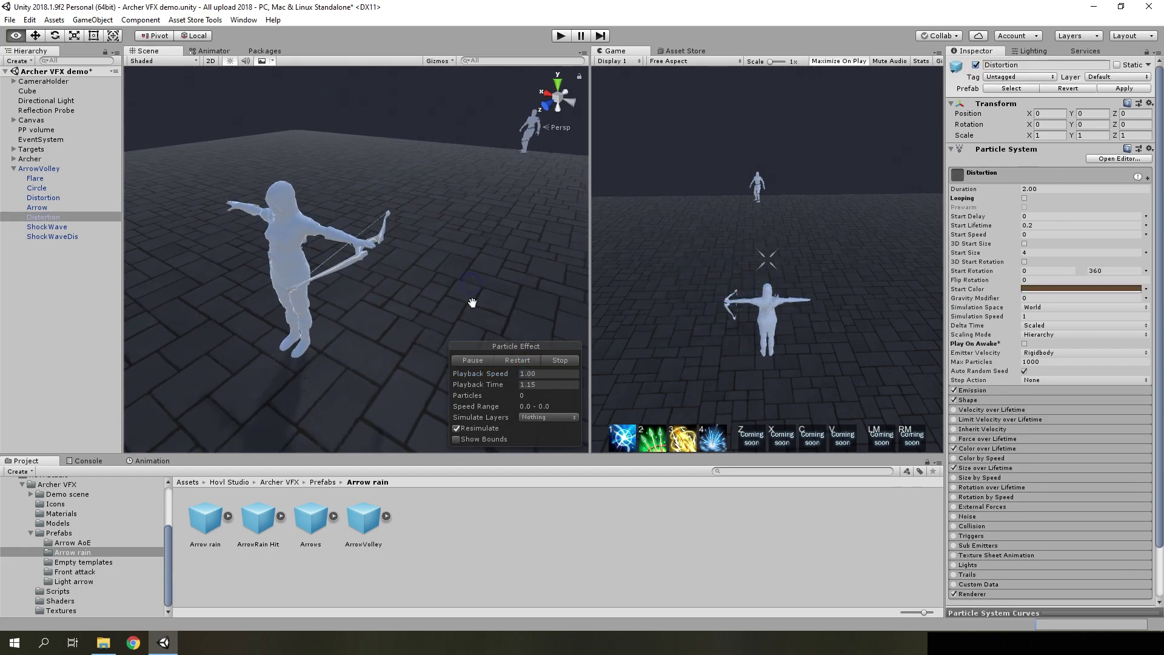
mouse_move(481, 384)
left_mouse_down()
mouse_move(467, 392)
mouse_move(430, 269)
mouse_move(348, 251)
mouse_move(439, 292)
left_mouse_up()
left_click(165, 61)
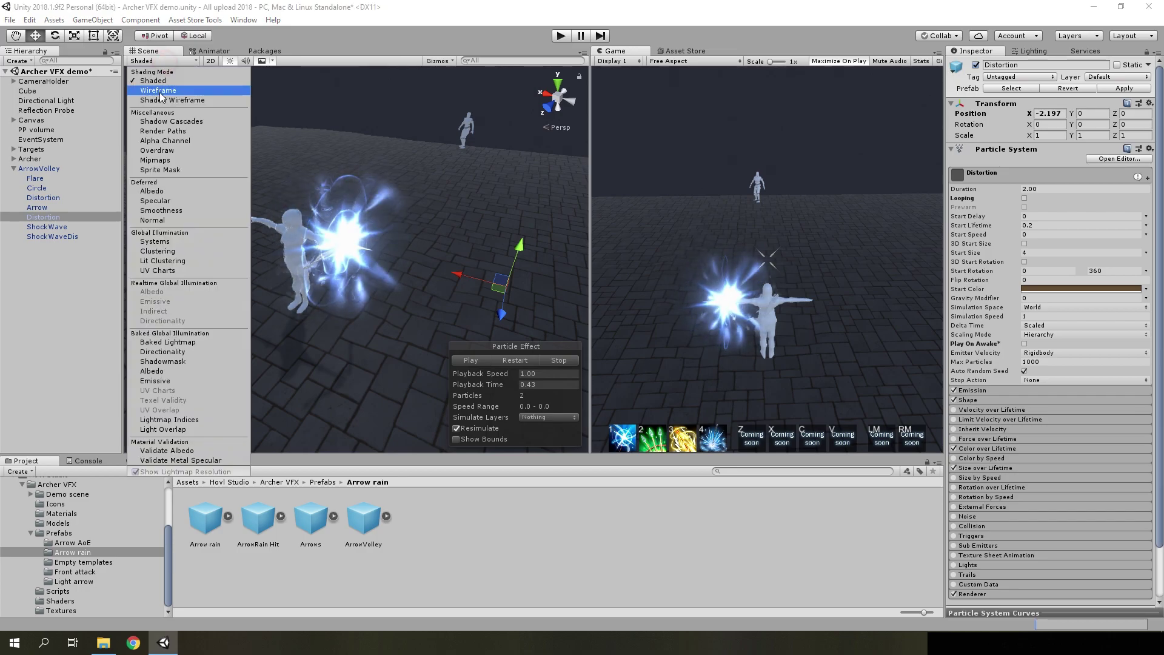
left_click(173, 100)
left_click_drag(480, 201, 485, 243, "alt")
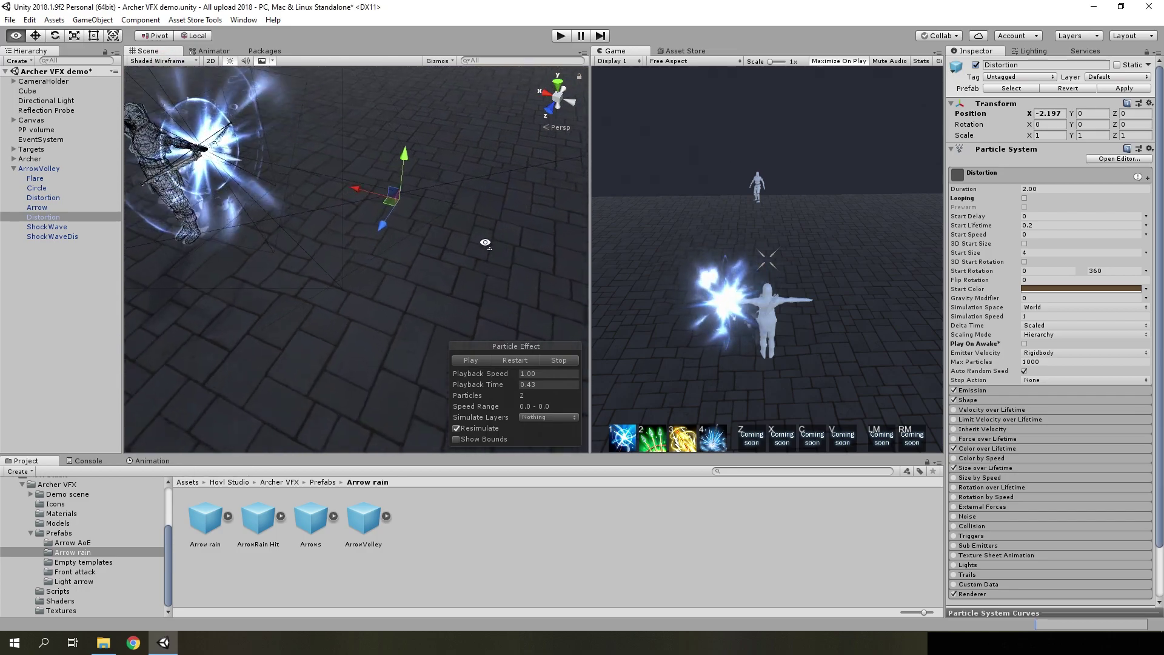
left_click(165, 61)
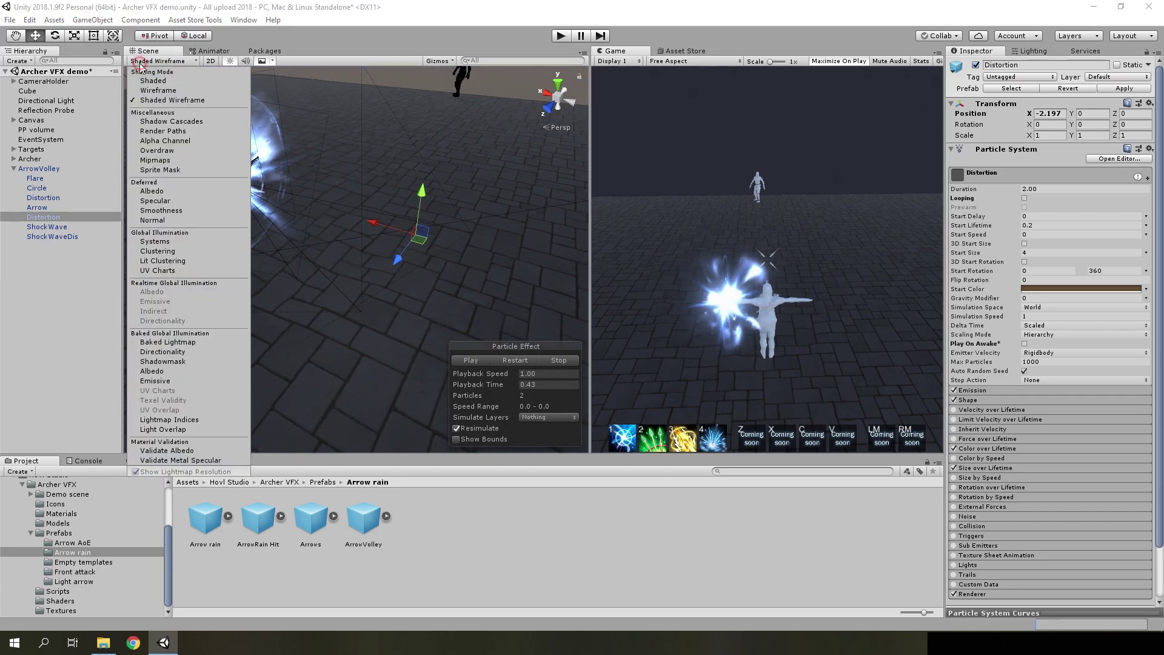
left_click(156, 150)
left_click(502, 361)
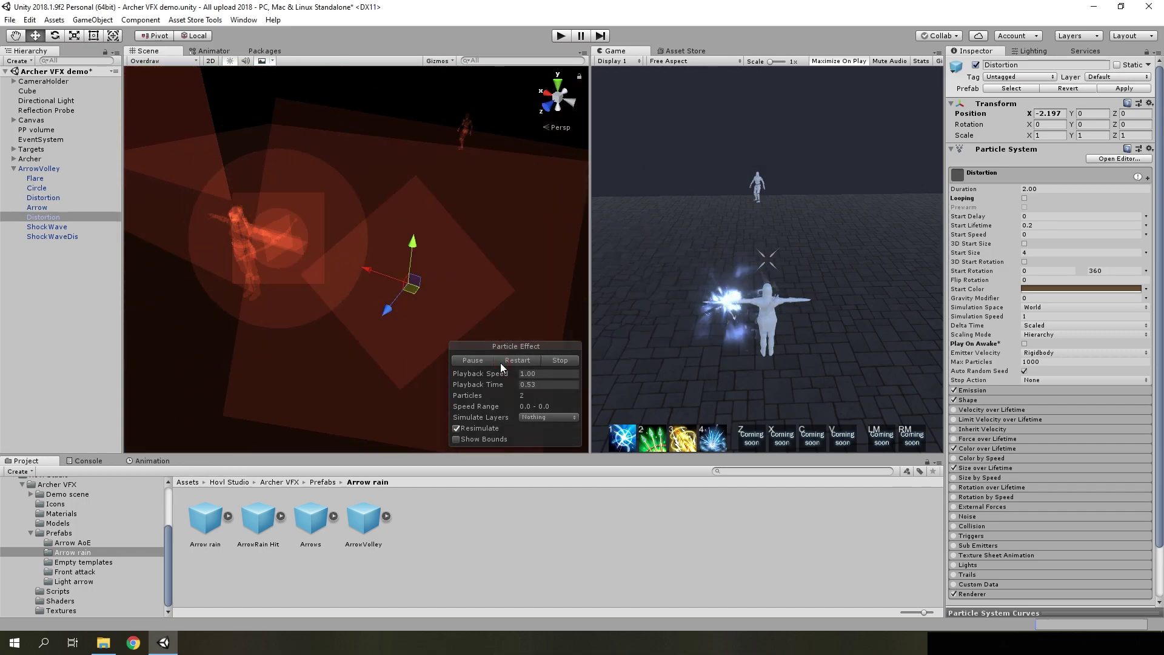
left_click(501, 361)
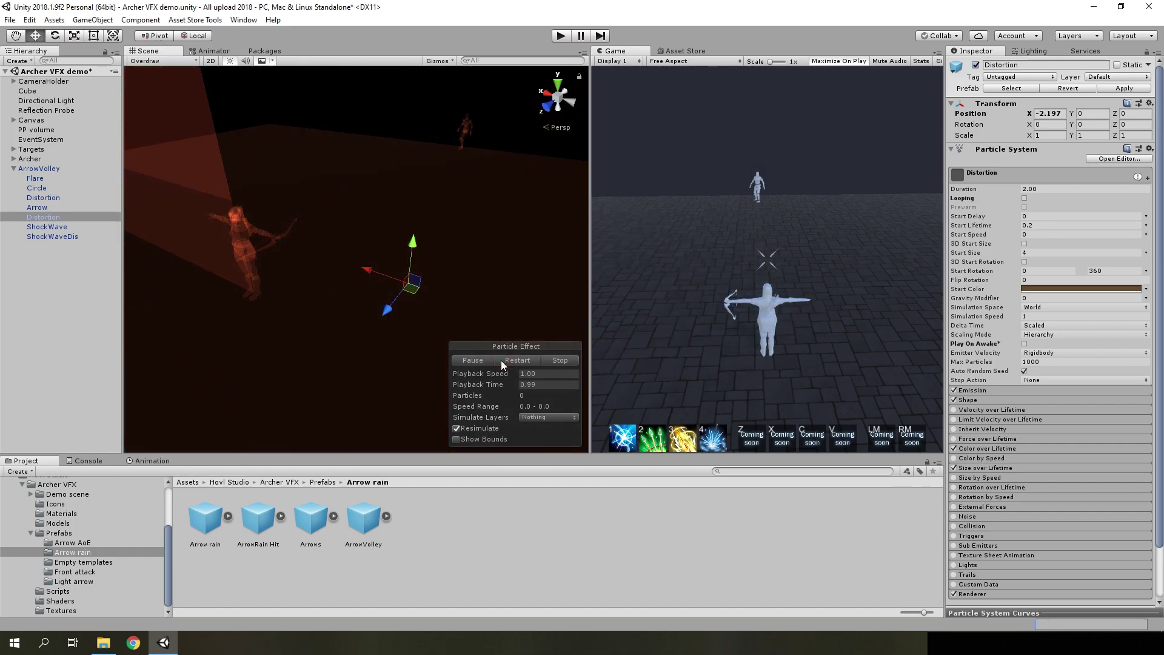
left_click_drag(457, 314, 797, 159, "alt")
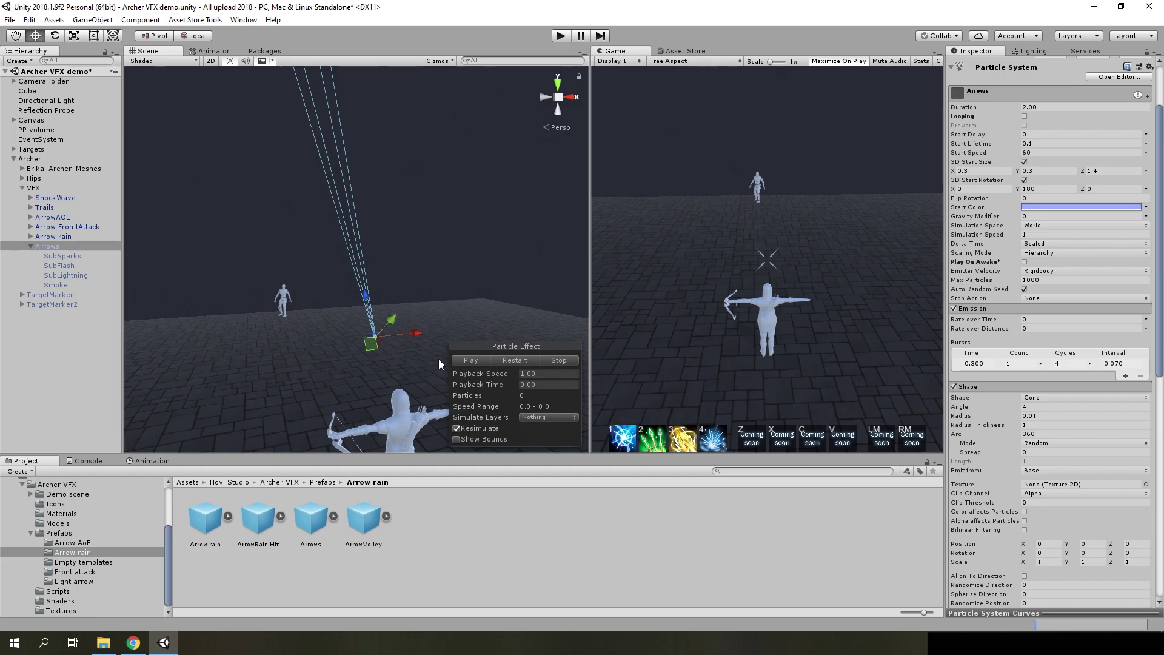
- Set the Arrows emission burst time to 0.300 and replay to check the timing
left_click(516, 366)
left_click(972, 363)
type("0")
scroll(1000, 334, "up", 1)
scroll(1025, 298, "up", 1)
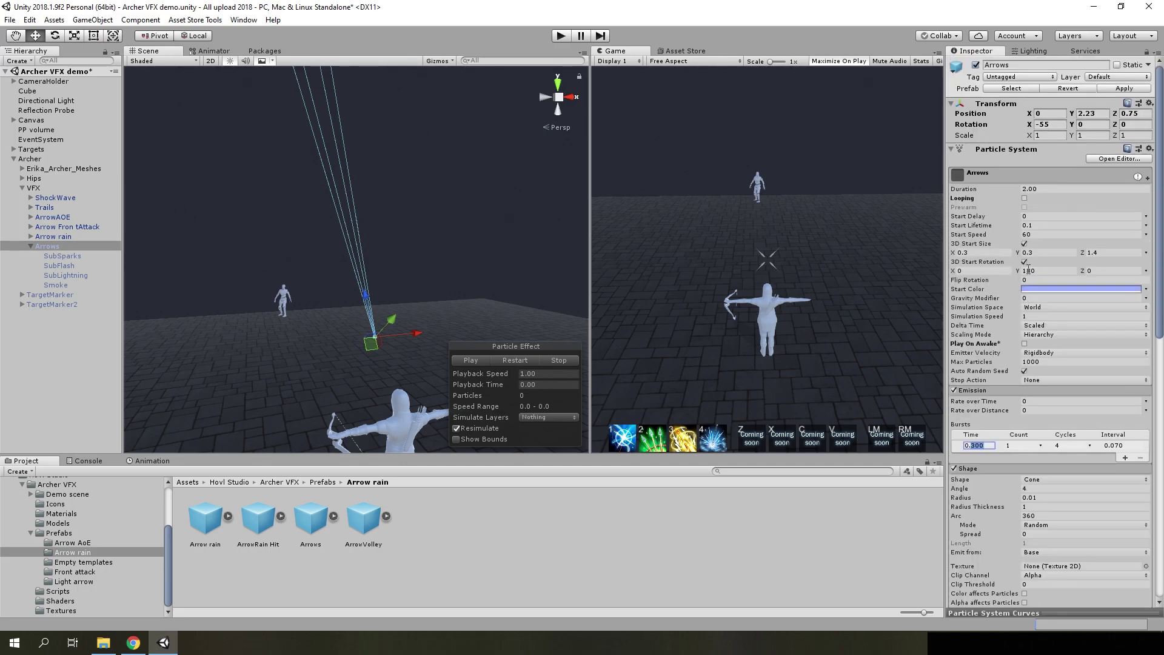
left_click(516, 360)
scroll(1010, 267, "down", 10)
- Locate the arrows' render mesh and place a BeamMesh model into the scene for rotating
left_click(1014, 367)
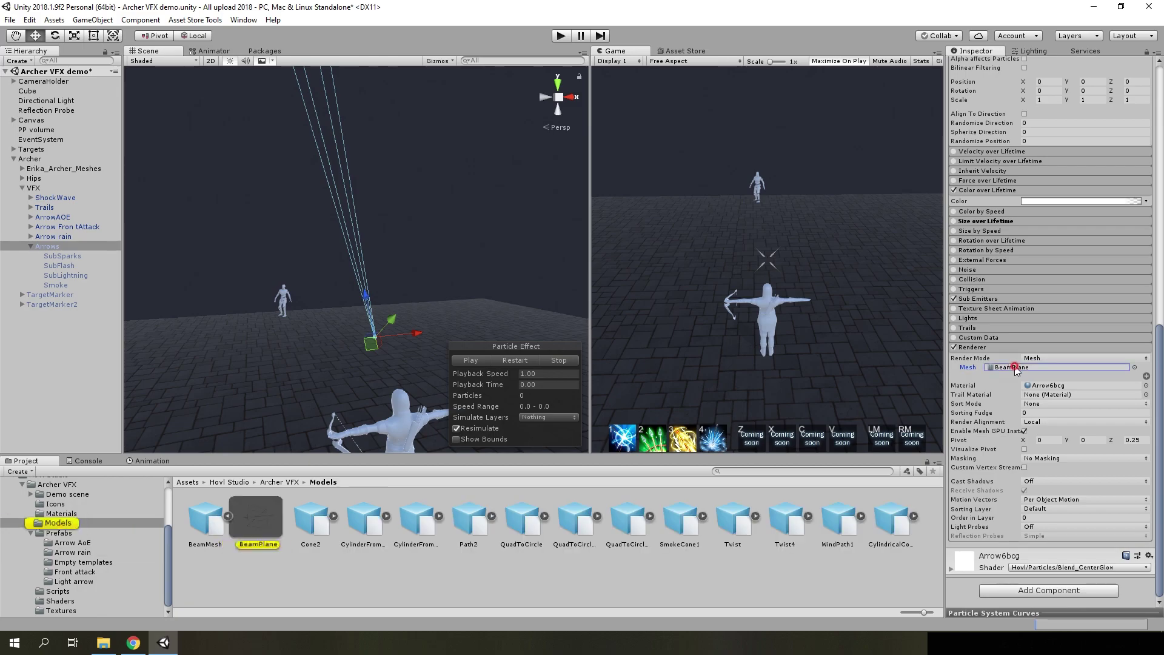
mouse_move(206, 517)
left_mouse_down()
mouse_move(260, 400)
mouse_move(271, 317)
mouse_move(239, 325)
mouse_move(224, 363)
mouse_move(209, 336)
left_mouse_up()
key("e")
- Stretch BeamMesh's Y and Z scale (Z 3.68) into a tall bar, then delete BeamMesh from the scene
left_click(1090, 138)
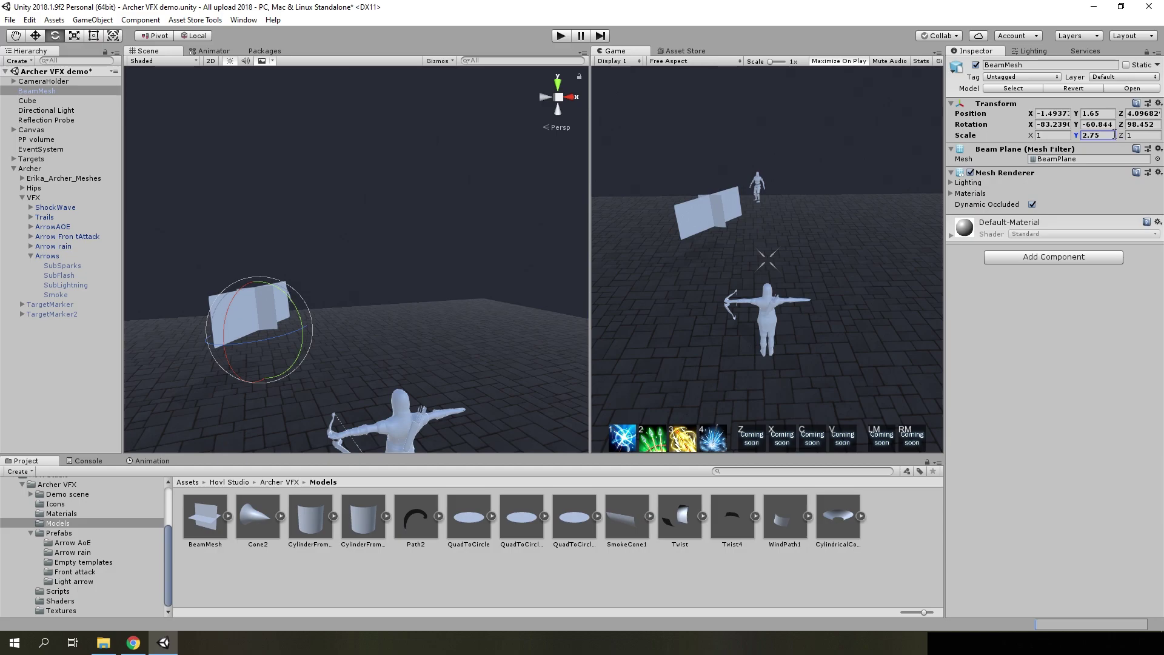
left_click_drag(1126, 140, 3, 238)
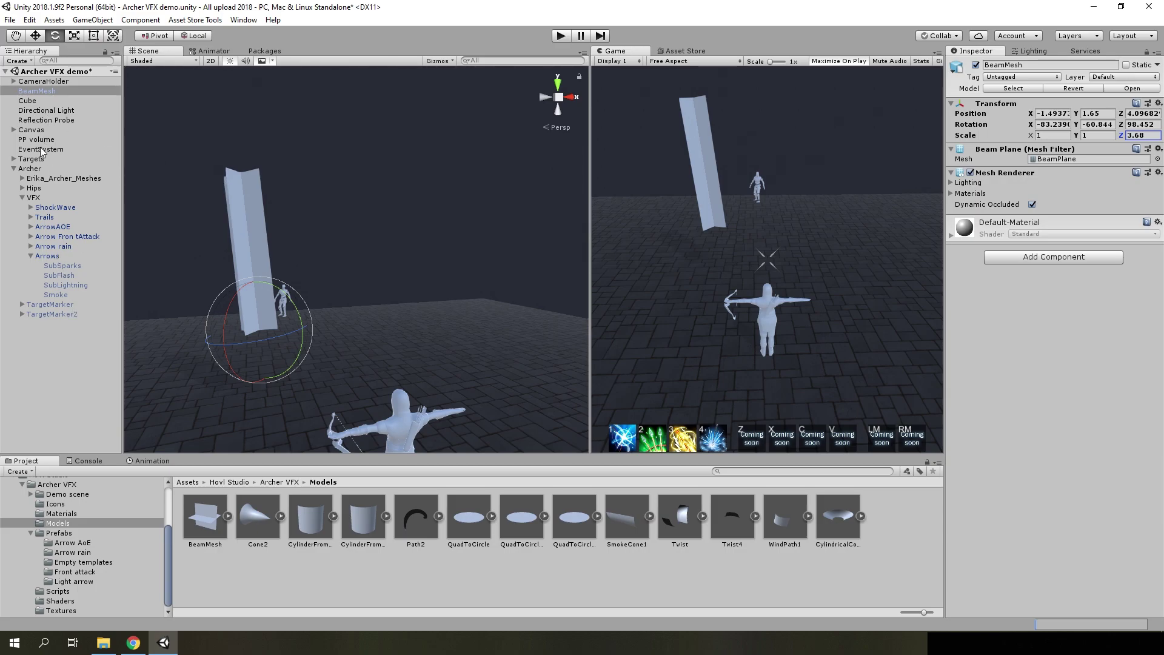
left_click(13, 91)
key("Delete")
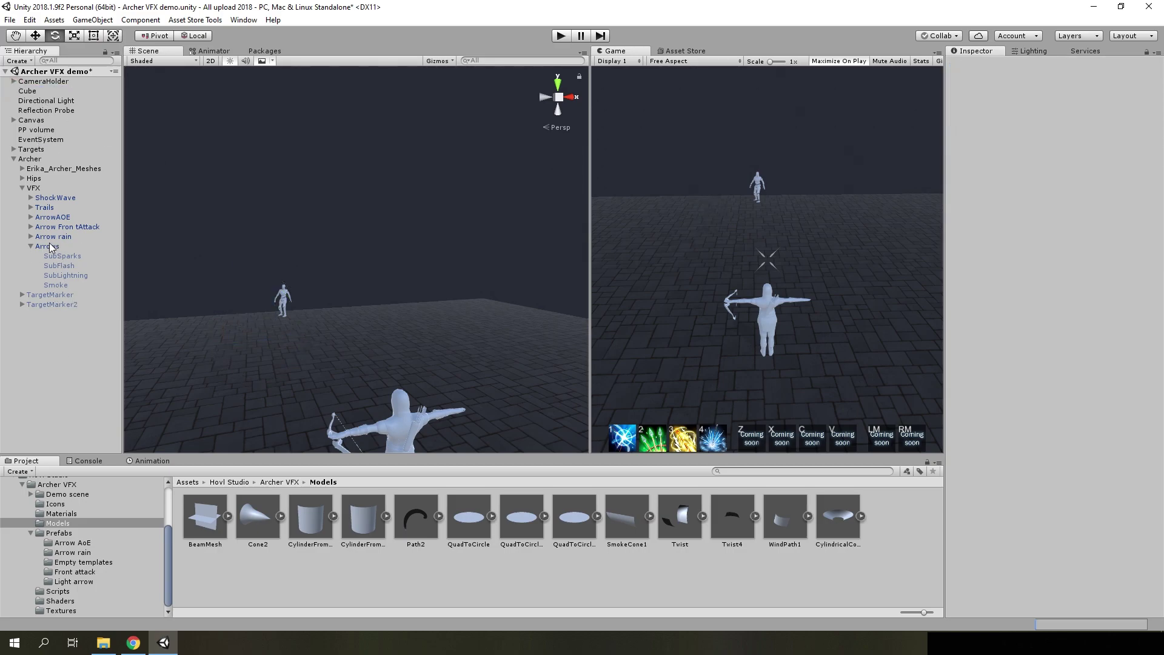
- Select the Arrows particle system and replay its shot preview, collapsing the Shape module
left_click(47, 245)
left_click(470, 360)
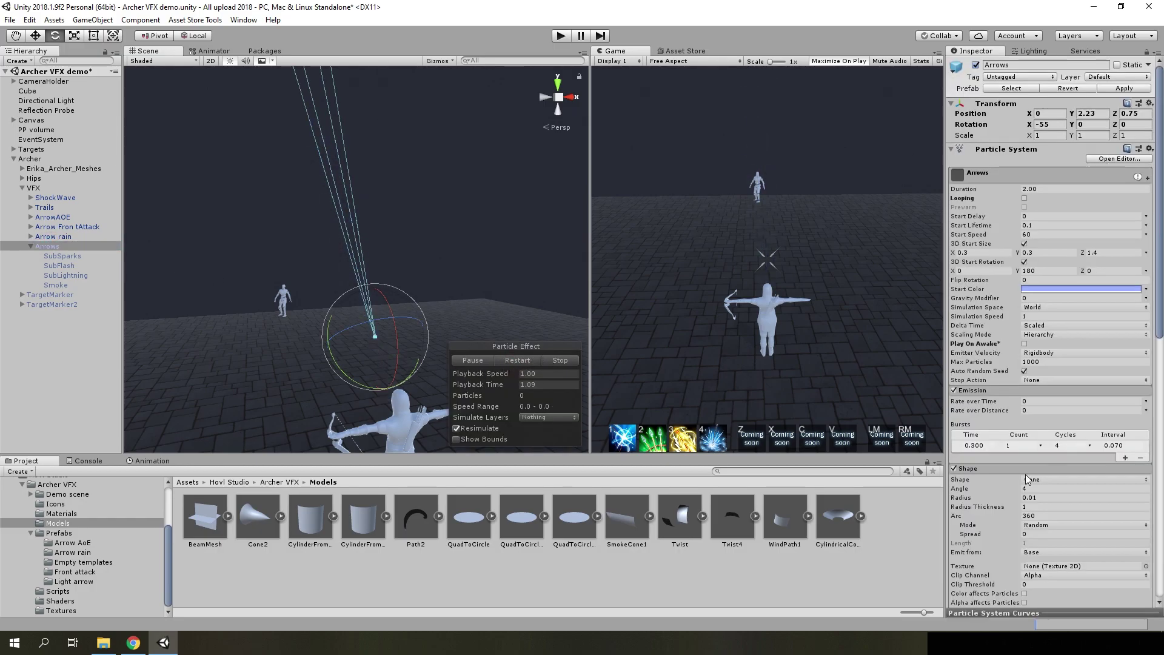
scroll(1039, 485, "down", 3)
scroll(1040, 485, "down", 2)
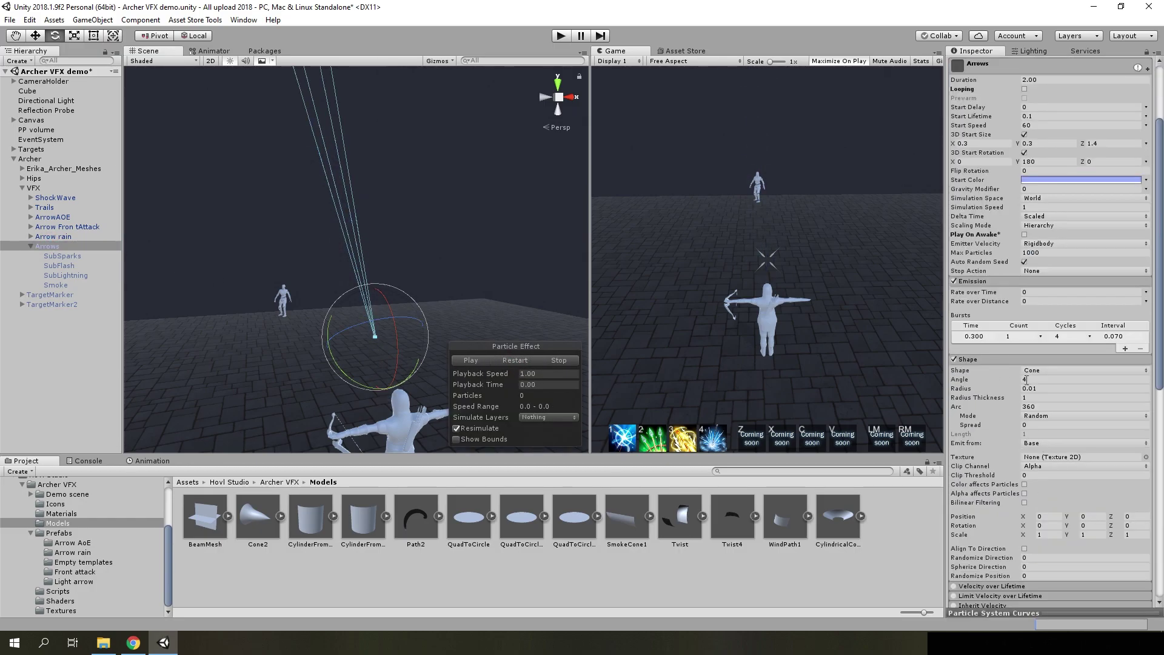
left_click(515, 360)
left_click(987, 359)
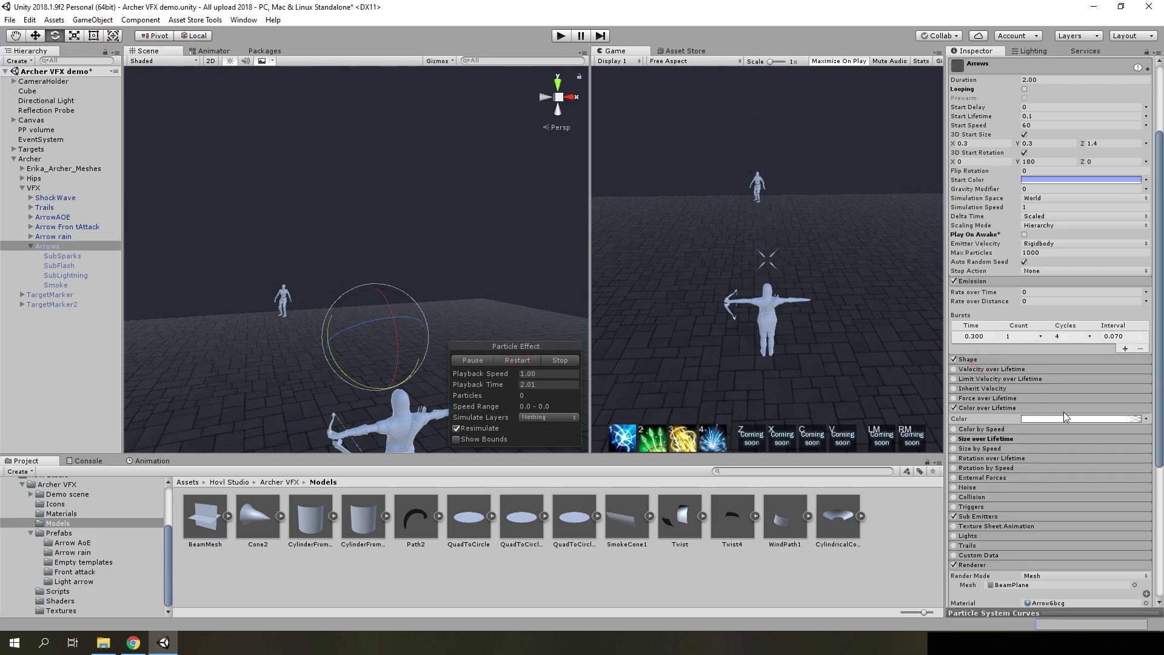
scroll(1067, 394, "down", 2)
scroll(1073, 393, "down", 8)
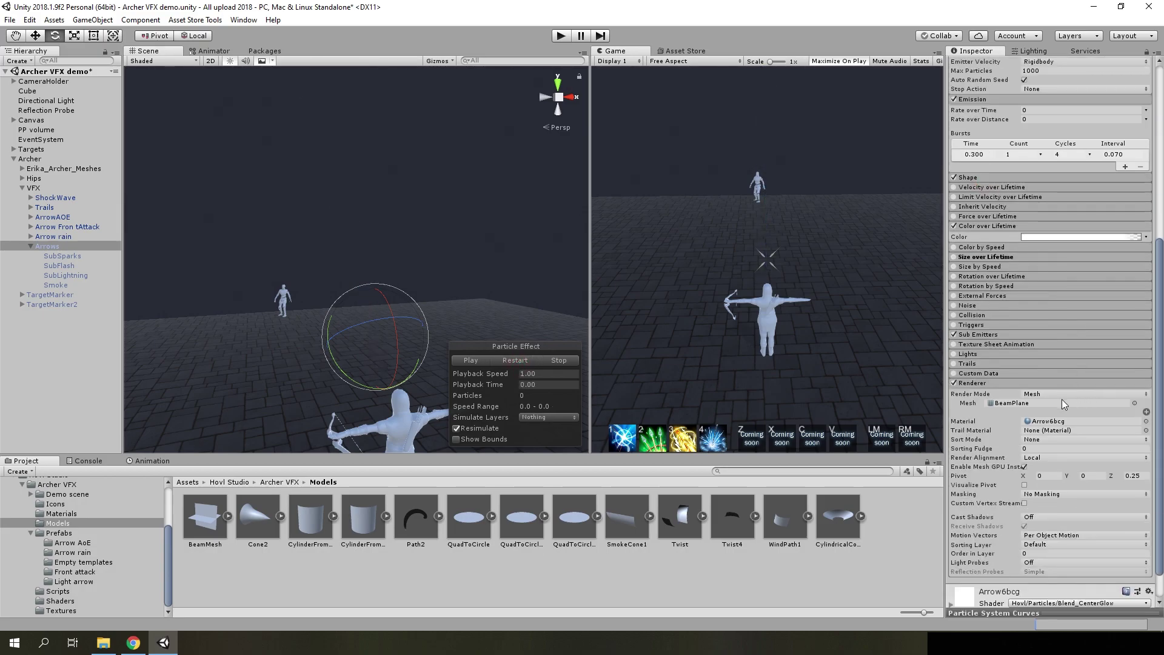
left_click(505, 362)
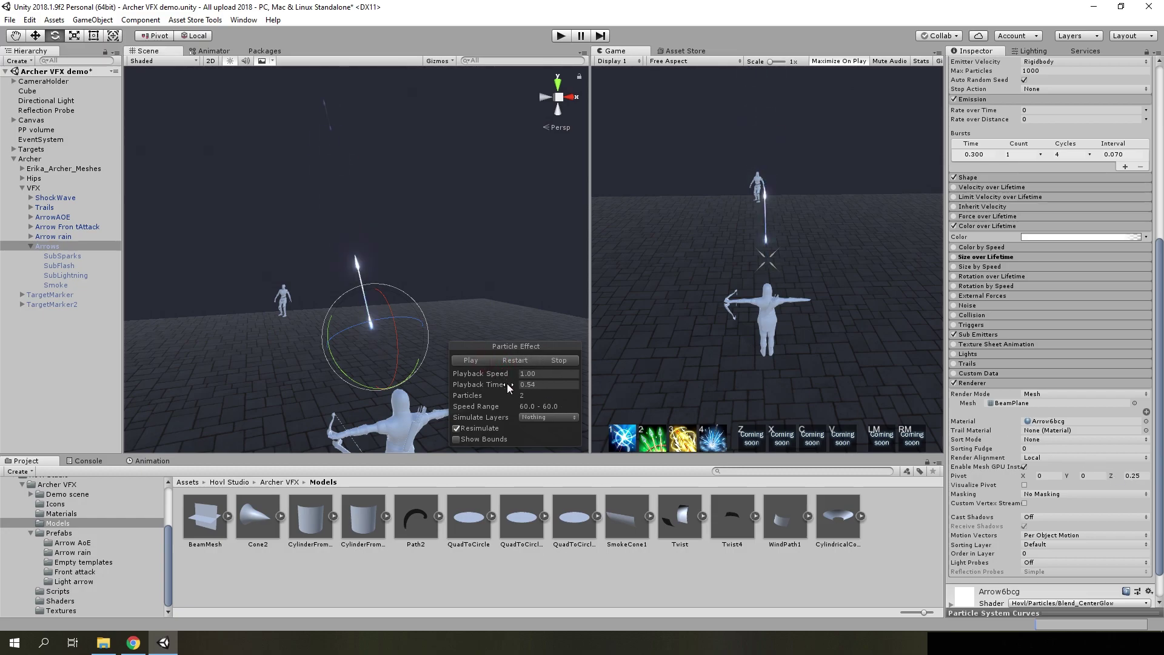
- Try renderer pivot Z 0, undo back to 0.25, then undo the SubFlash rename to Flash
left_click(1135, 476)
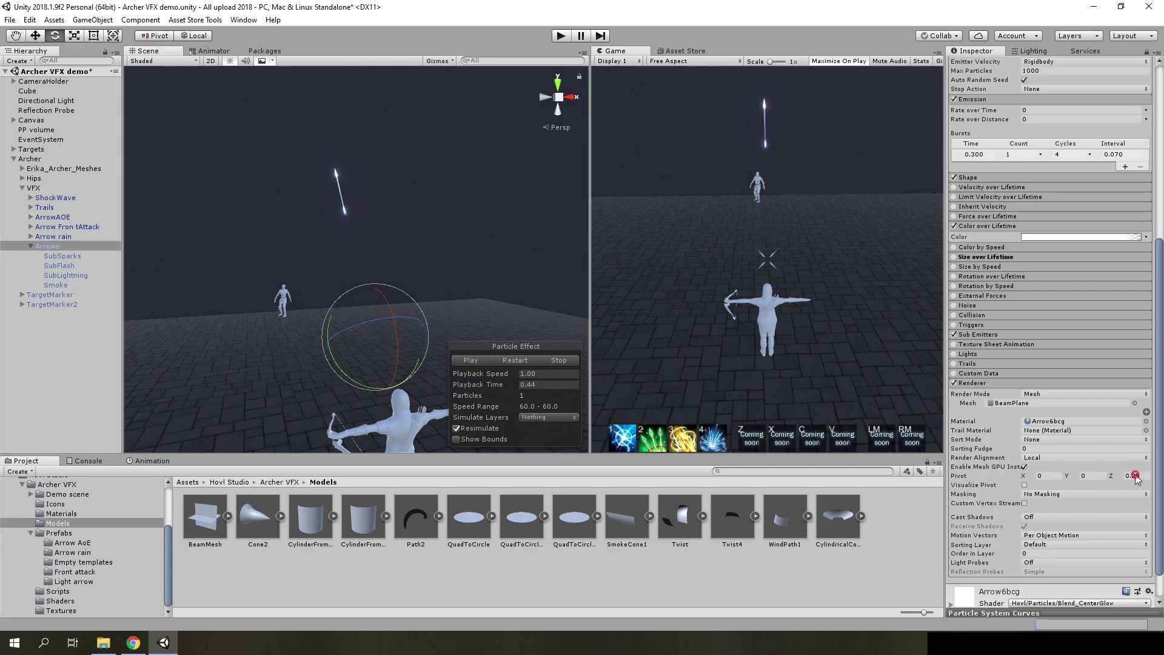
type("0")
left_click(511, 360)
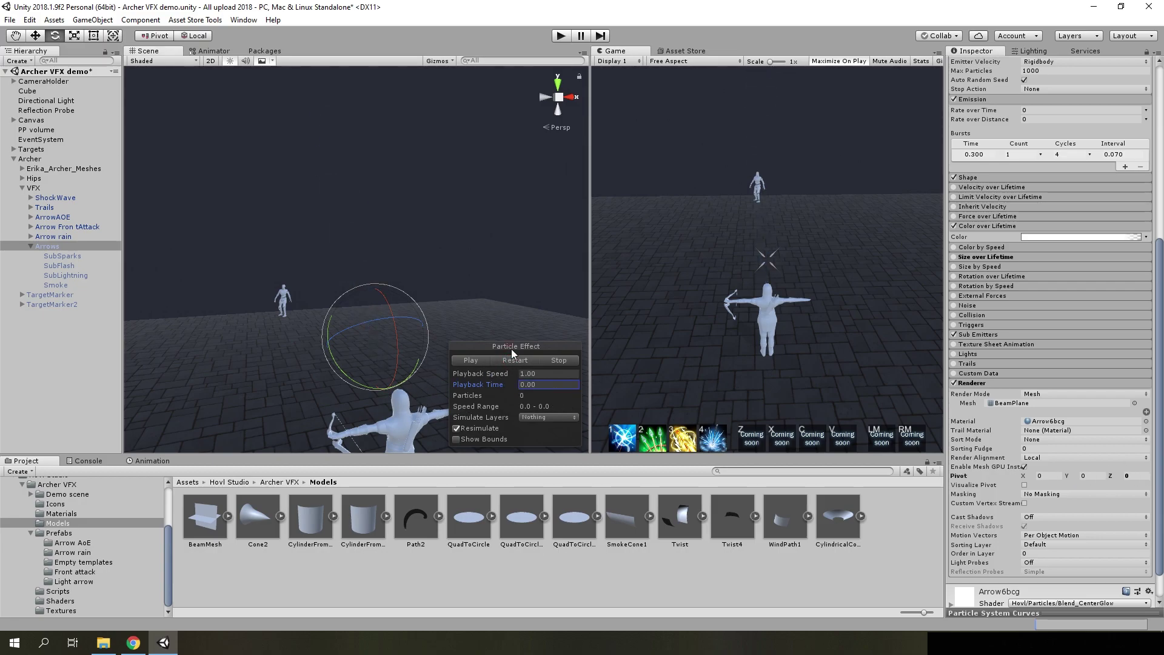
key("ctrl+z")
left_click(515, 360)
key("w")
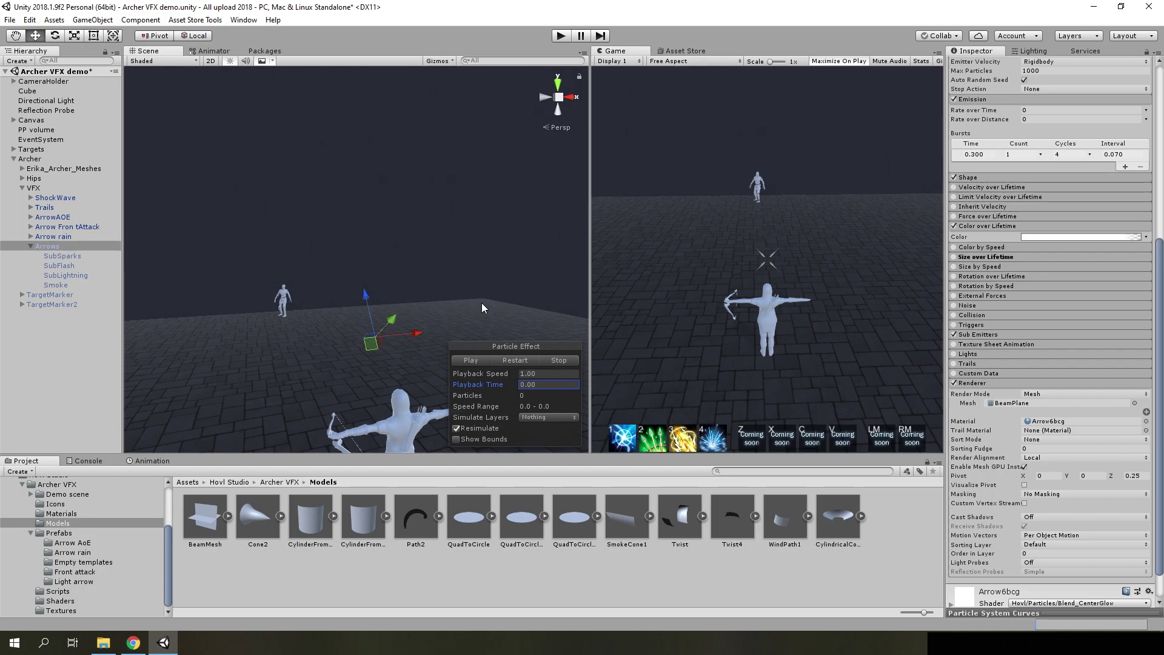
key("ctrl+z")
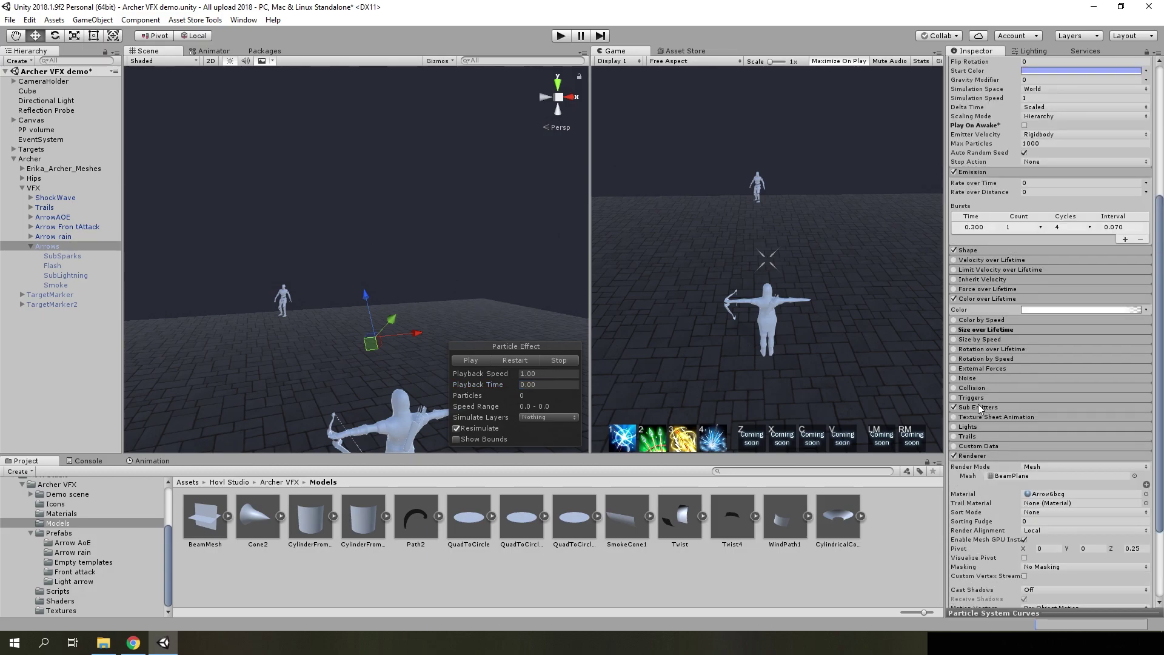
- Check the Arrows sub-emitters, enable the SubLightning and SubSparks objects, and replay the effect
left_click(978, 405)
scroll(1031, 376, "down", 3)
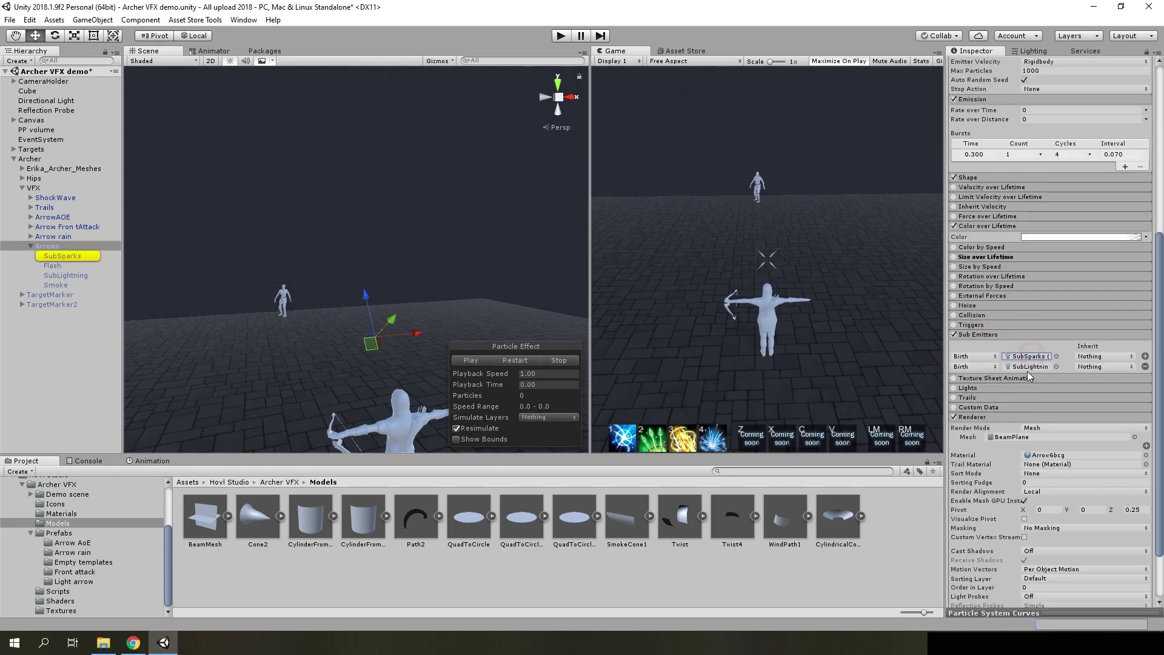
left_click(1027, 368)
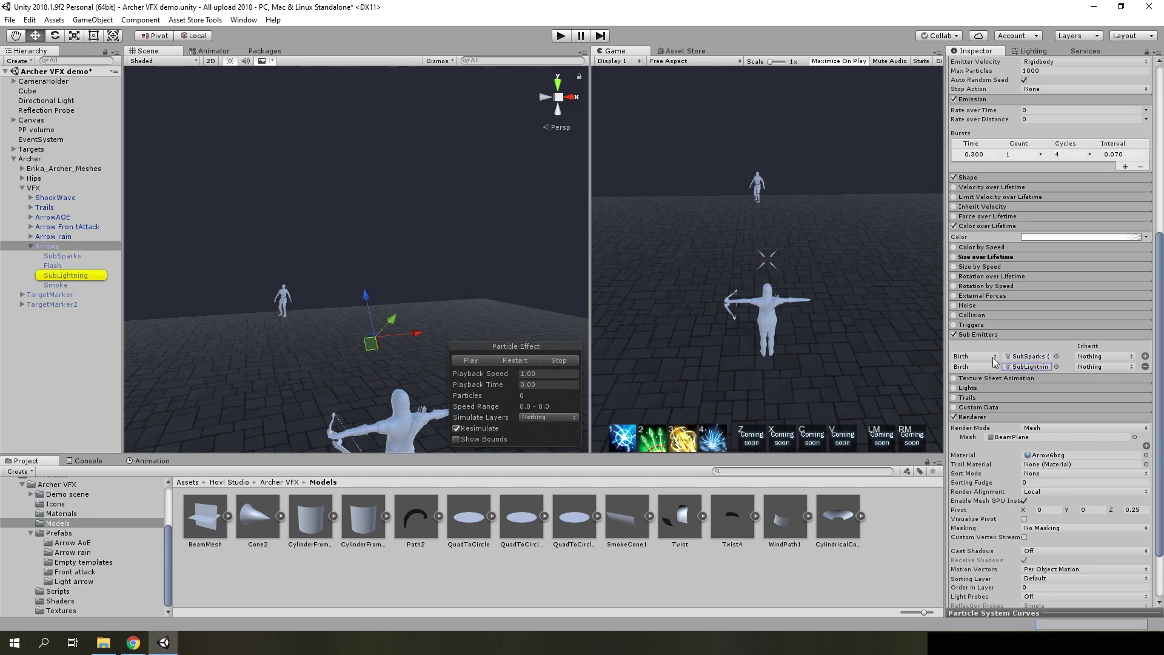
left_click(965, 365)
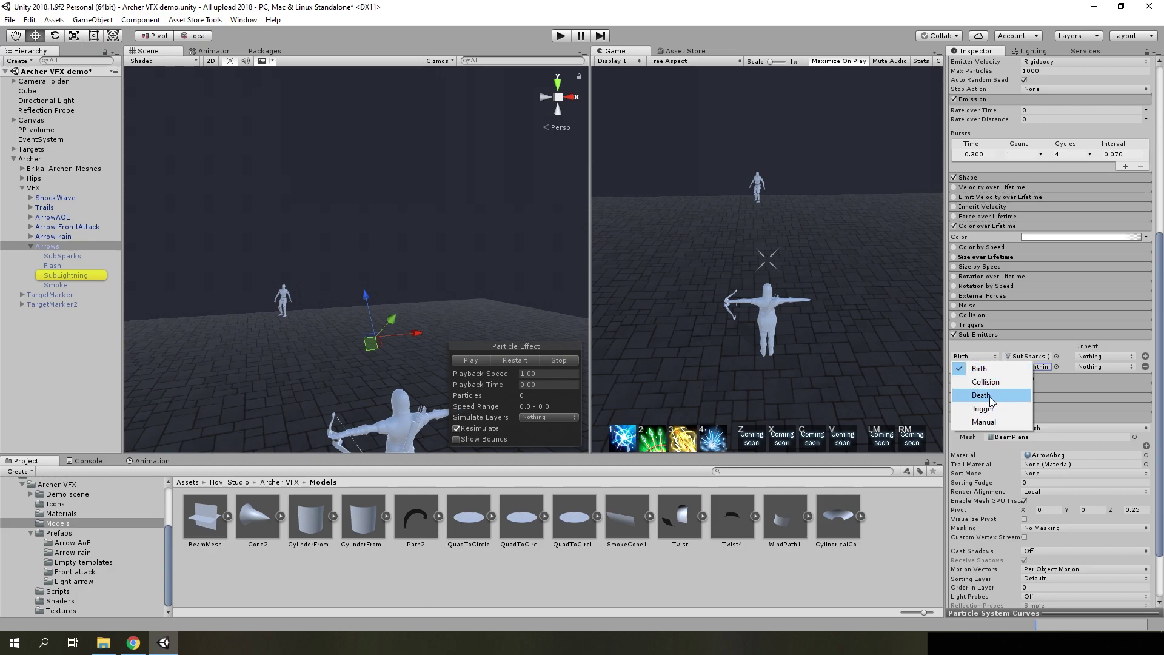
left_click(63, 274)
left_click(61, 257, "ctrl")
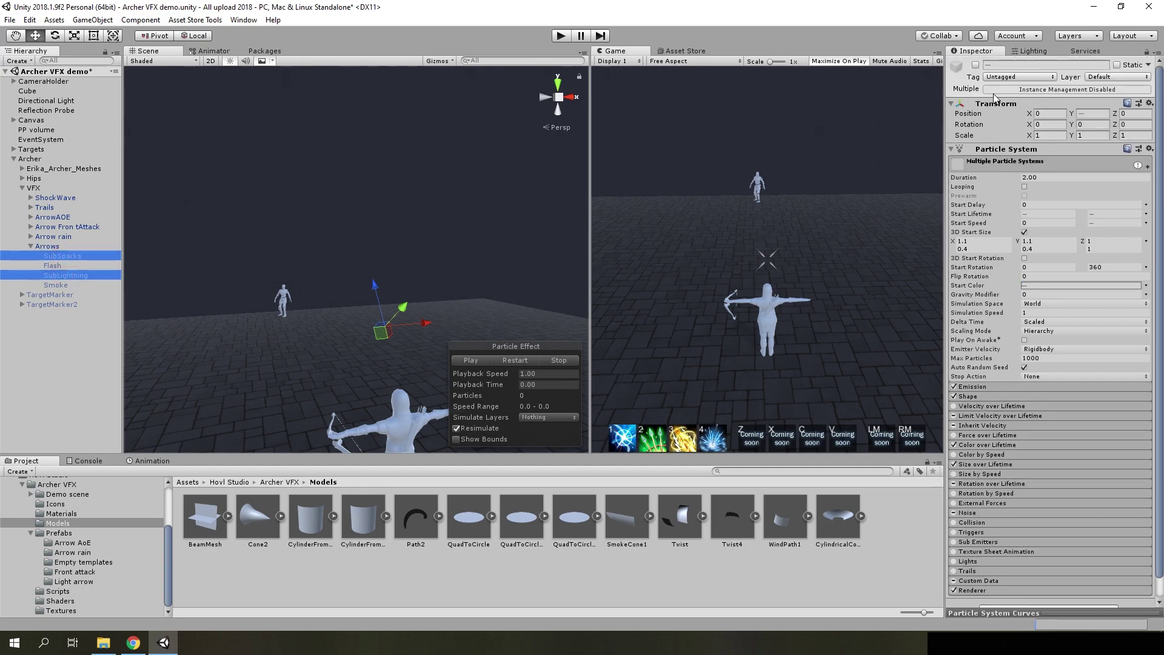
left_click(975, 65)
left_click(525, 364)
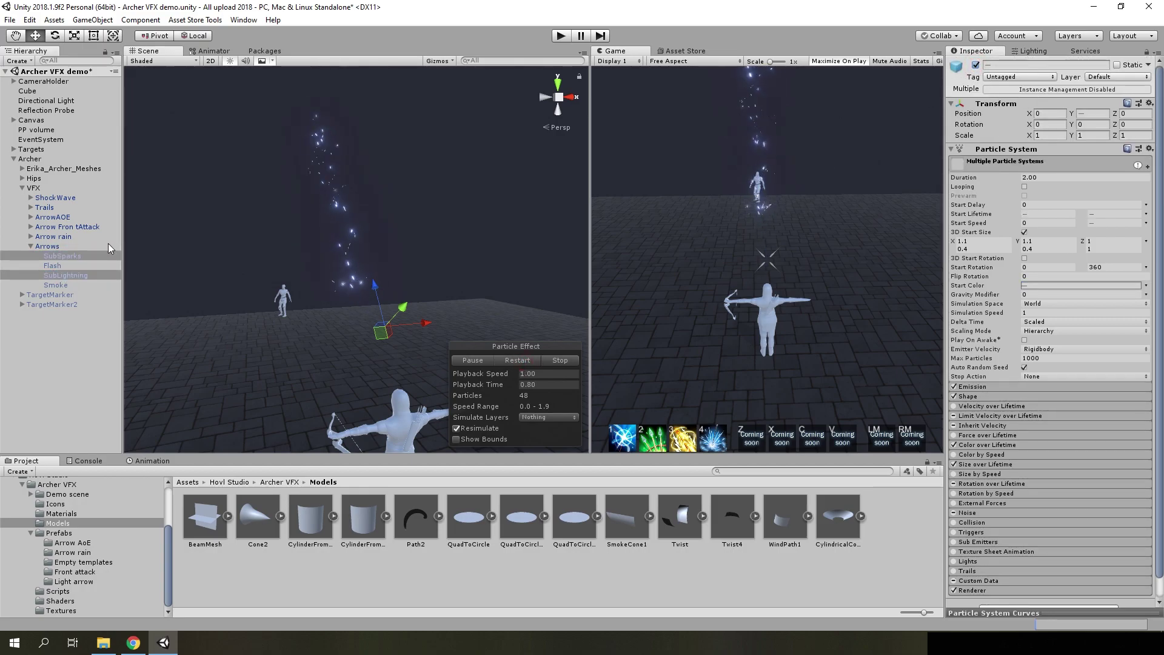
- Select SubSparks and review its Emission, Shape and Limit Velocity over Lifetime modules during playback
left_click(62, 255)
left_click(991, 398)
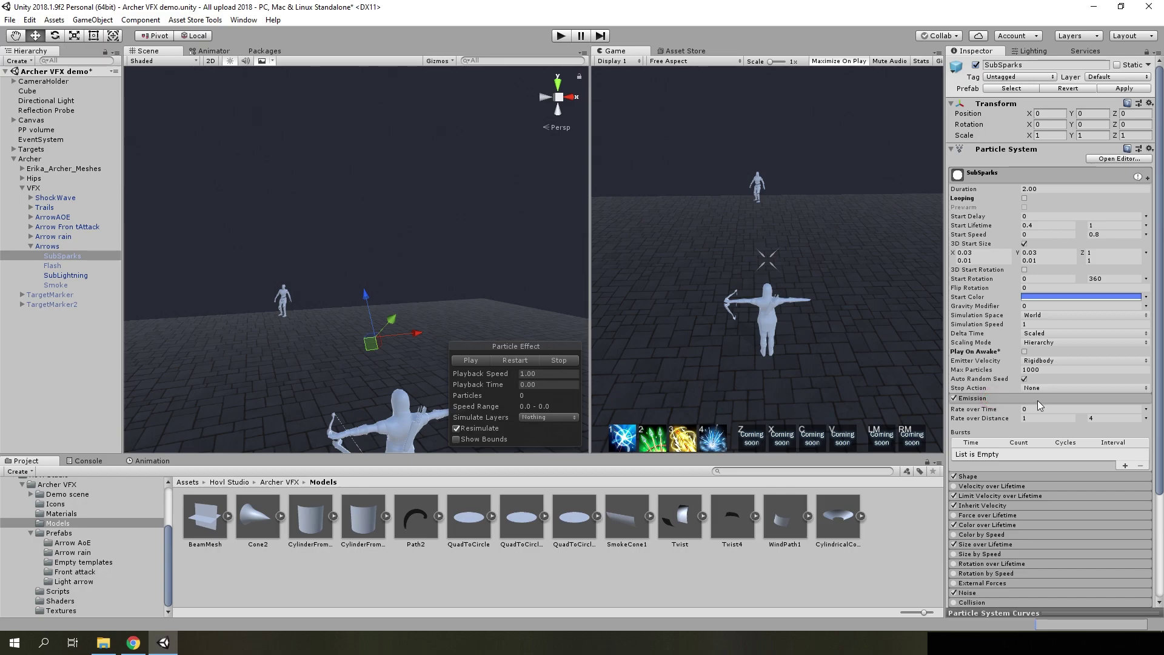
scroll(1038, 400, "down", 3)
left_click(976, 398)
scroll(1037, 405, "down", 3)
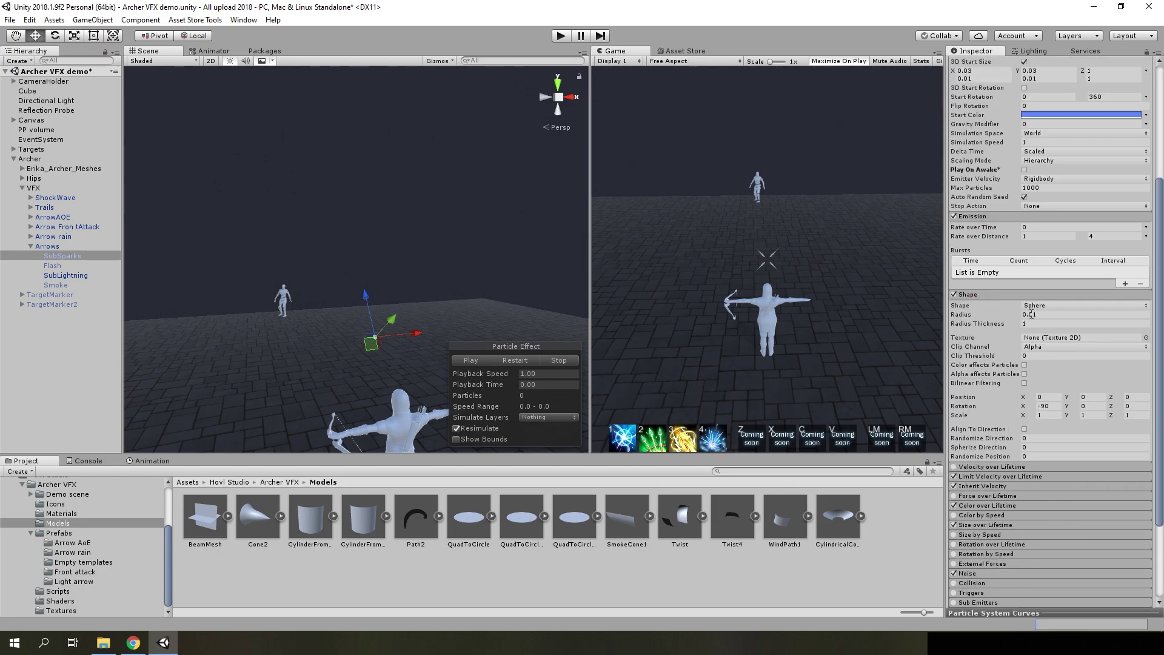
scroll(1031, 303, "down", 4)
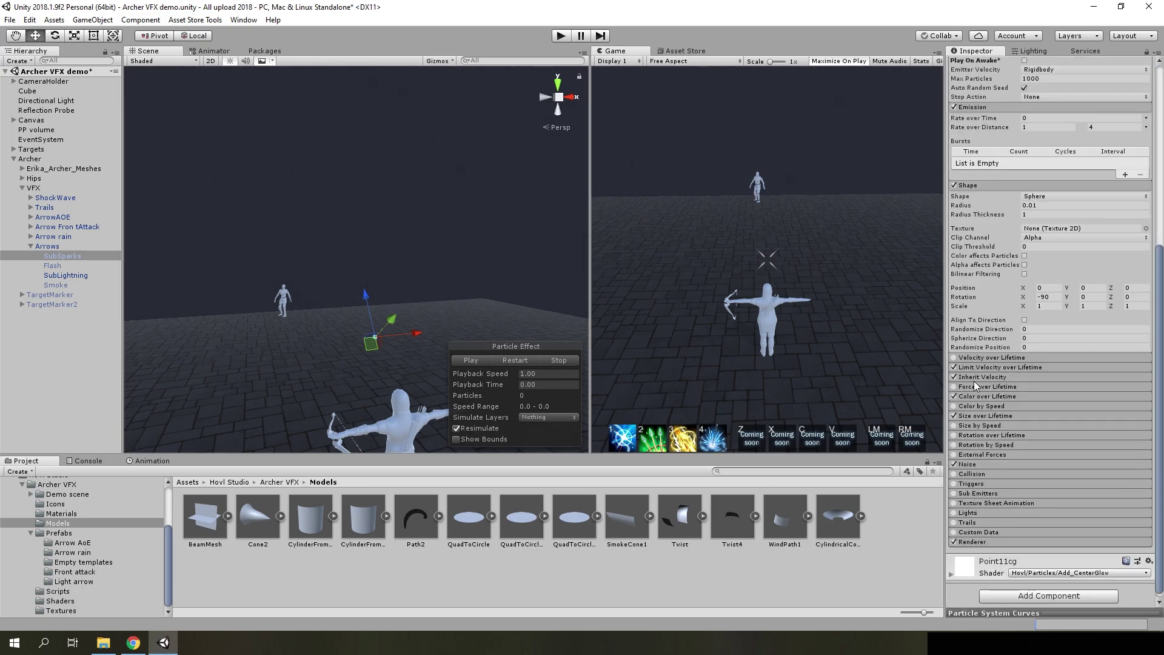
left_click(980, 369)
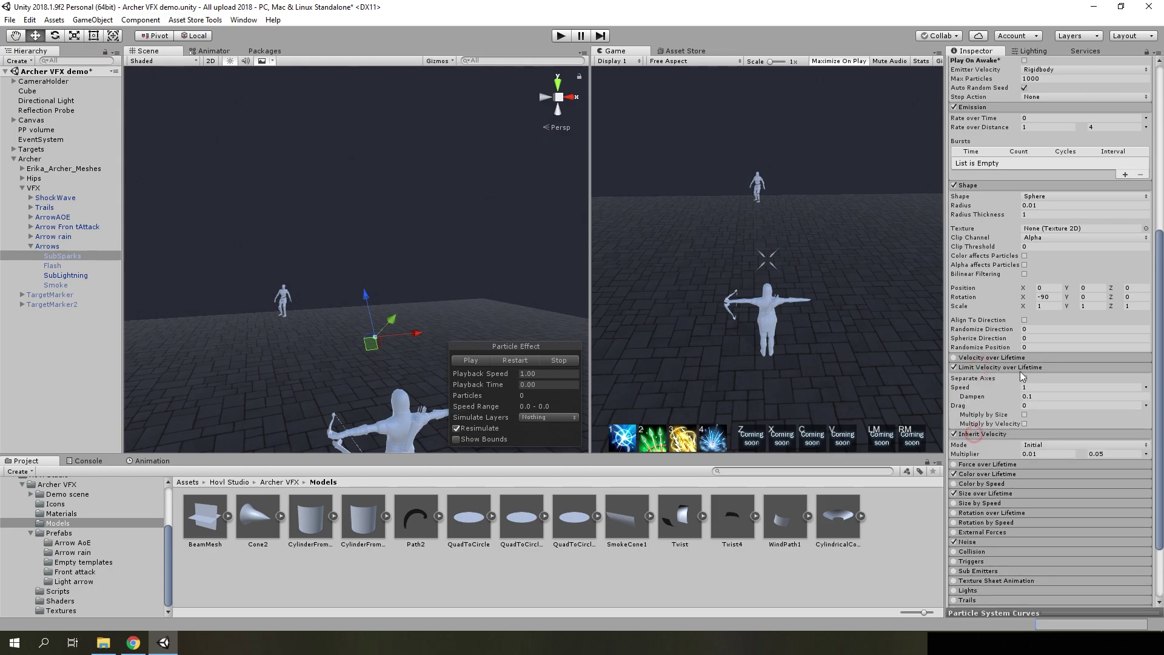
scroll(1020, 370, "up", 5)
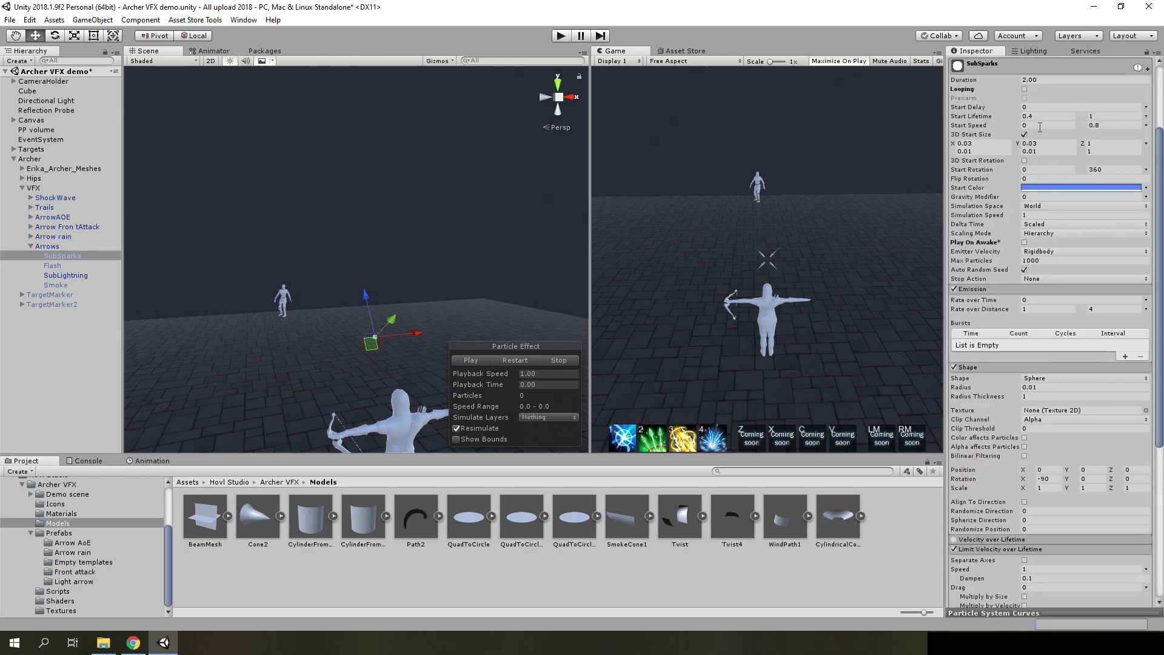
scroll(1053, 271, "down", 3)
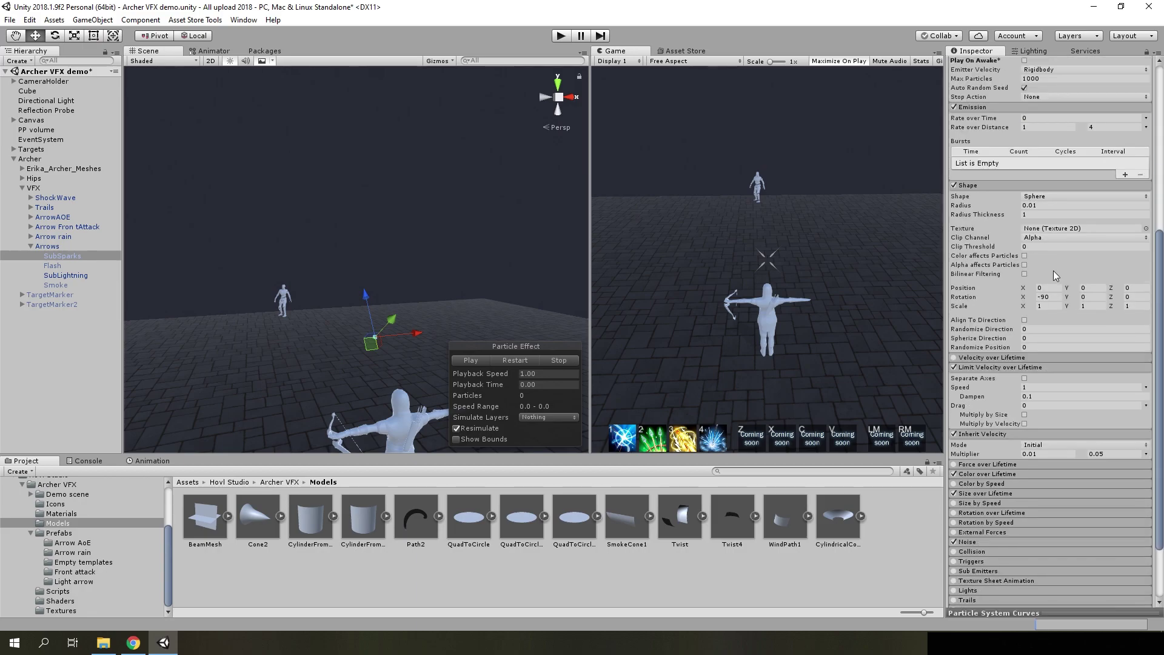
scroll(1018, 372, "down", 3)
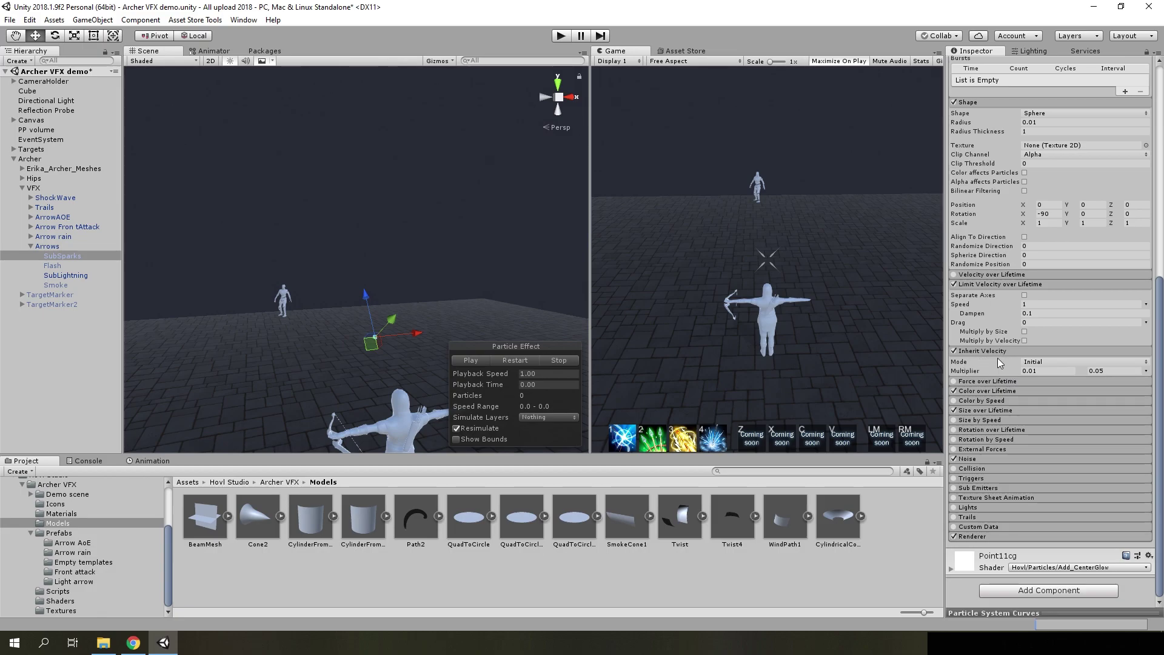
left_click(514, 361)
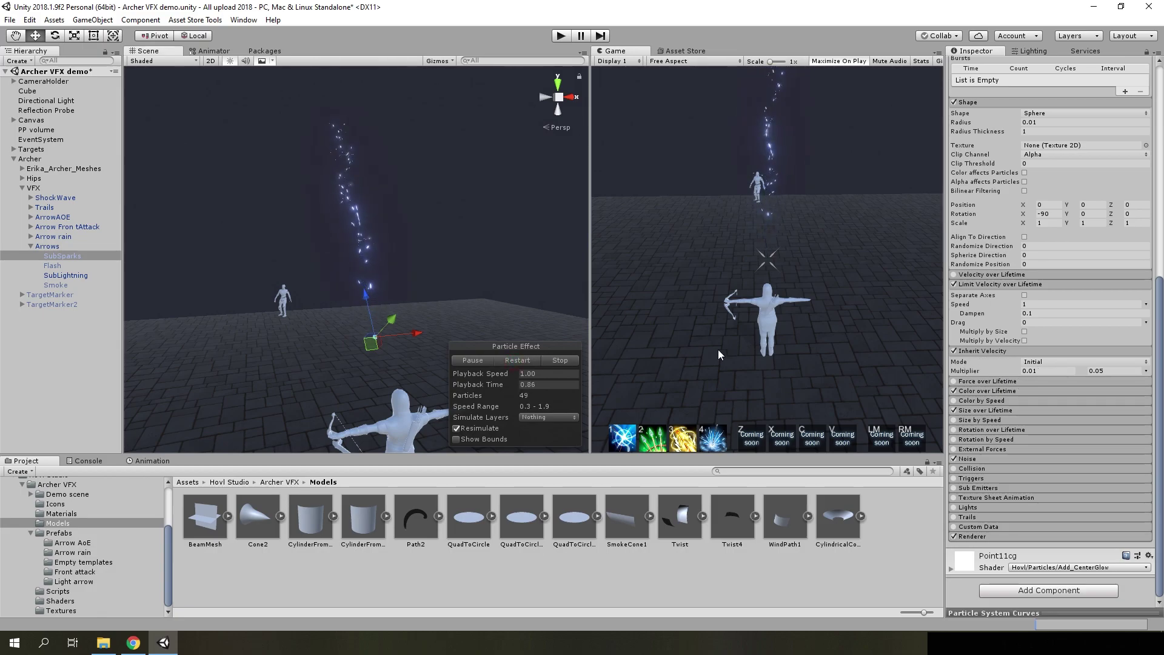
left_click(479, 362)
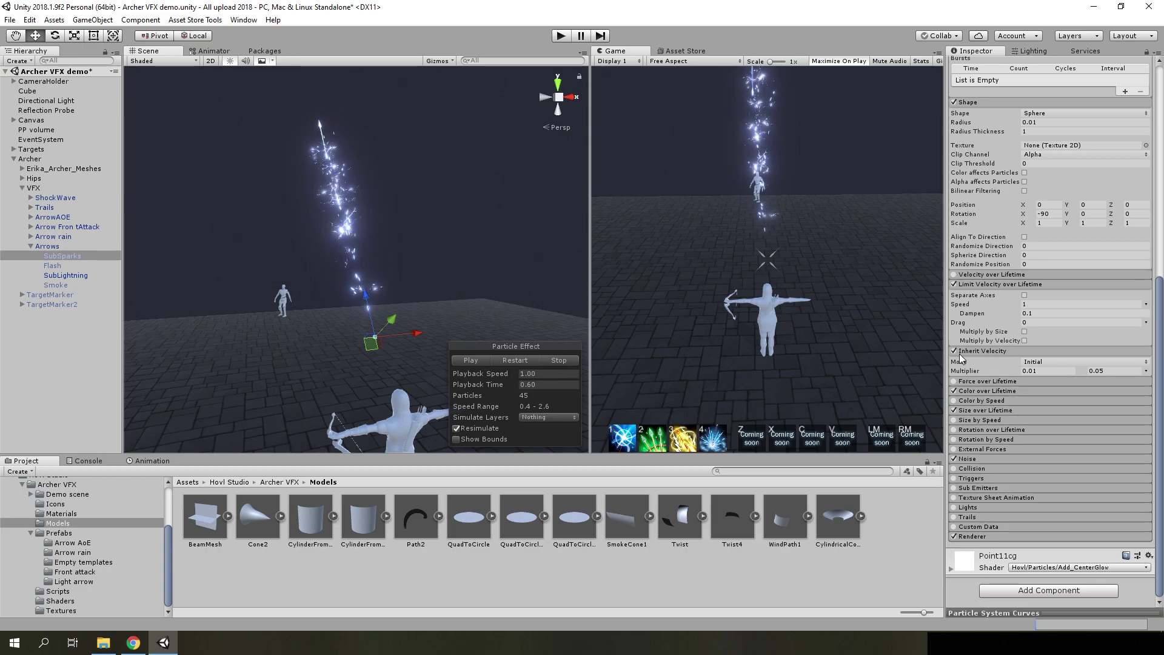
left_click(514, 361)
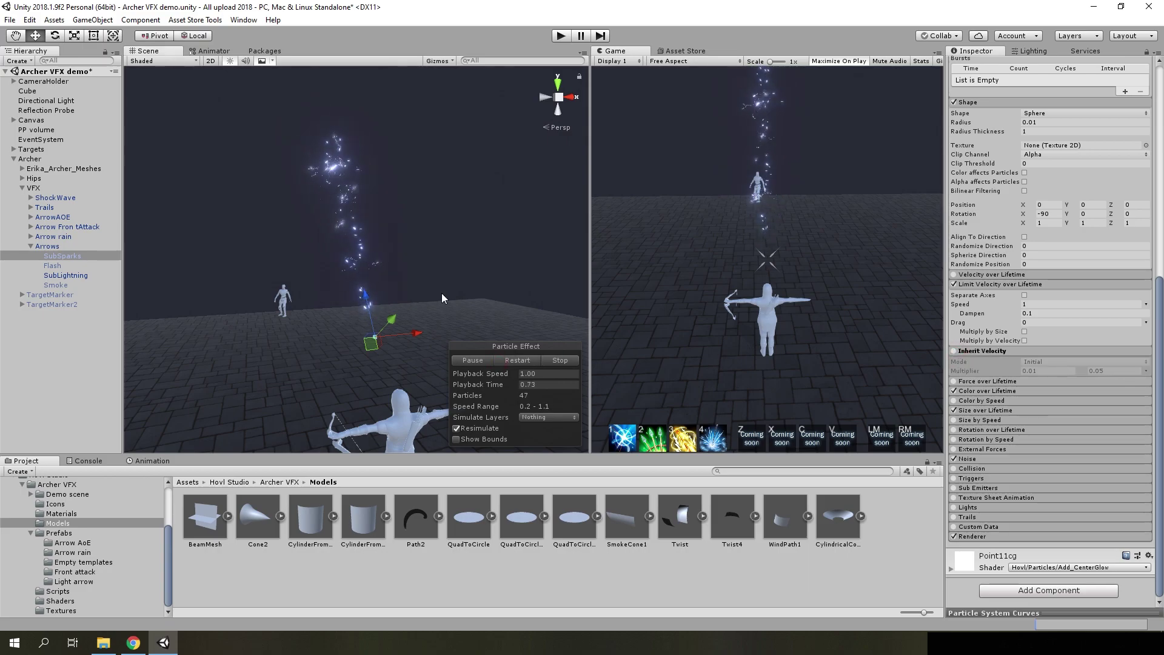
- Turn on Inherit Velocity for SubSparks and inspect its Color, Size over Lifetime and Noise settings
left_click(954, 351)
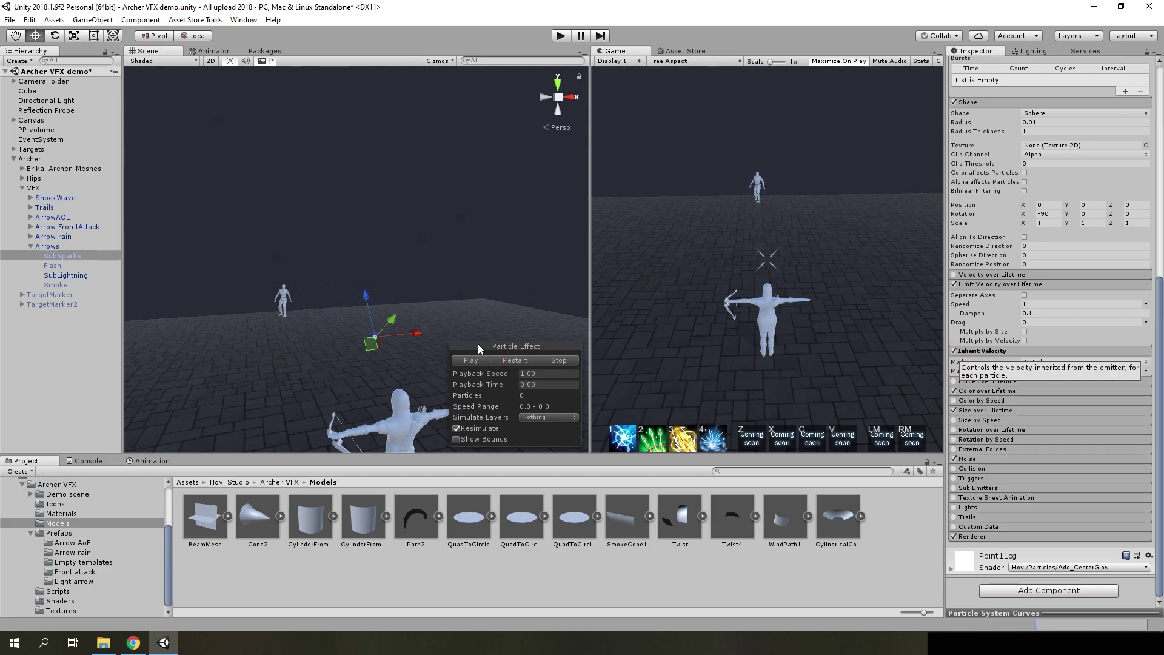
left_click(499, 359)
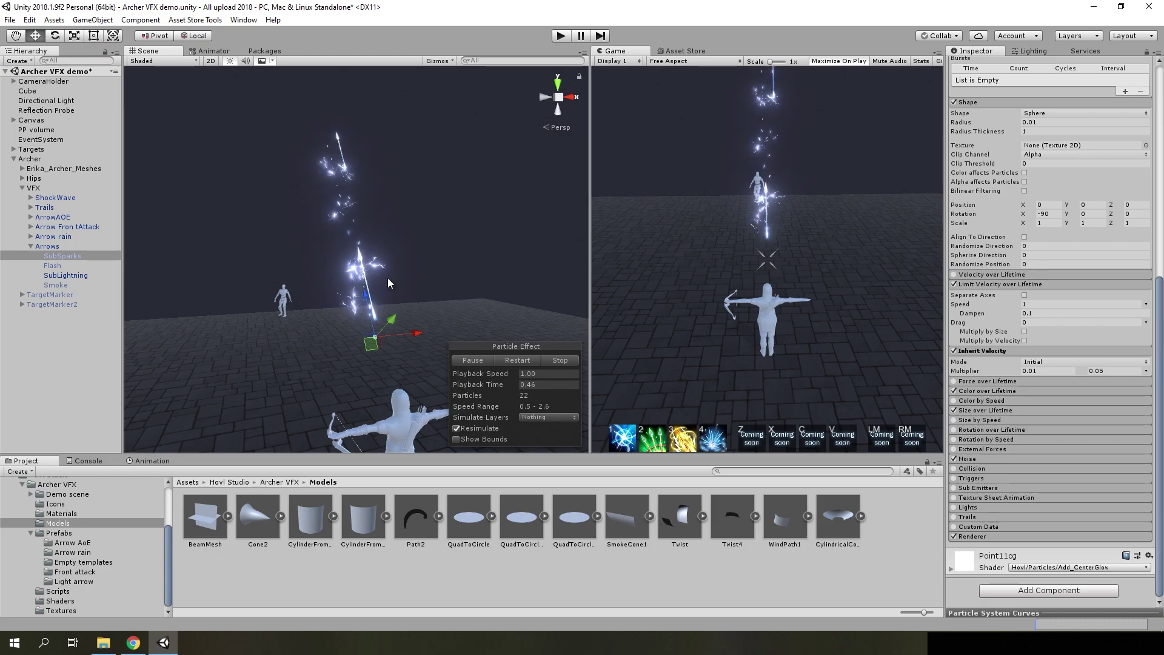
left_click(992, 391)
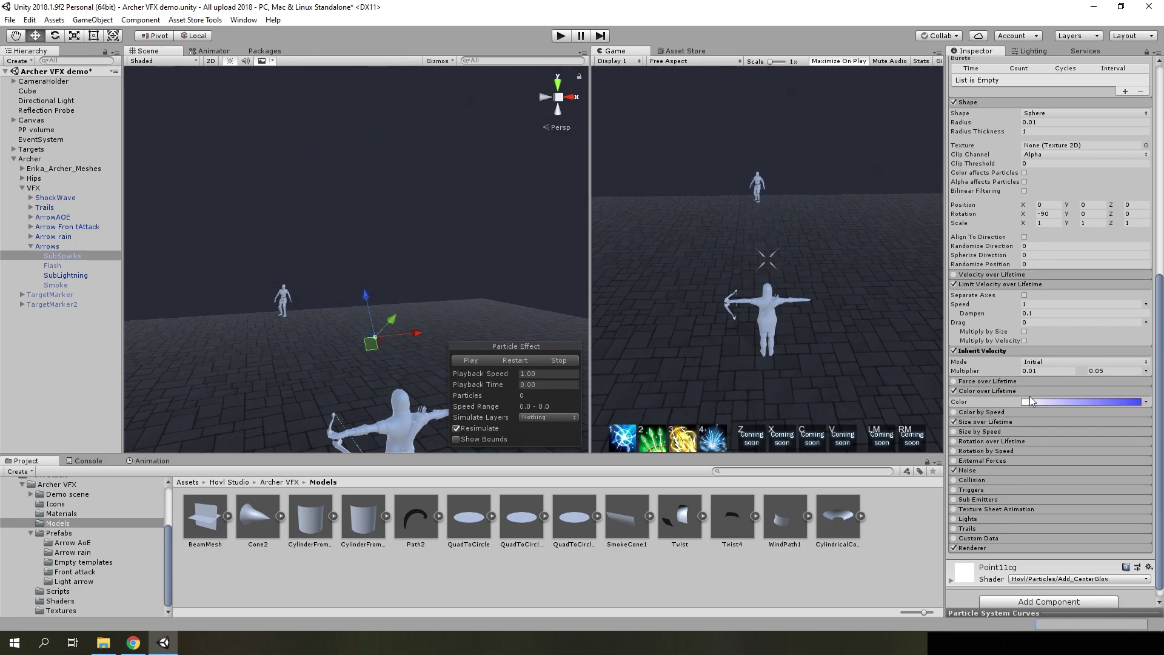
left_click(990, 422)
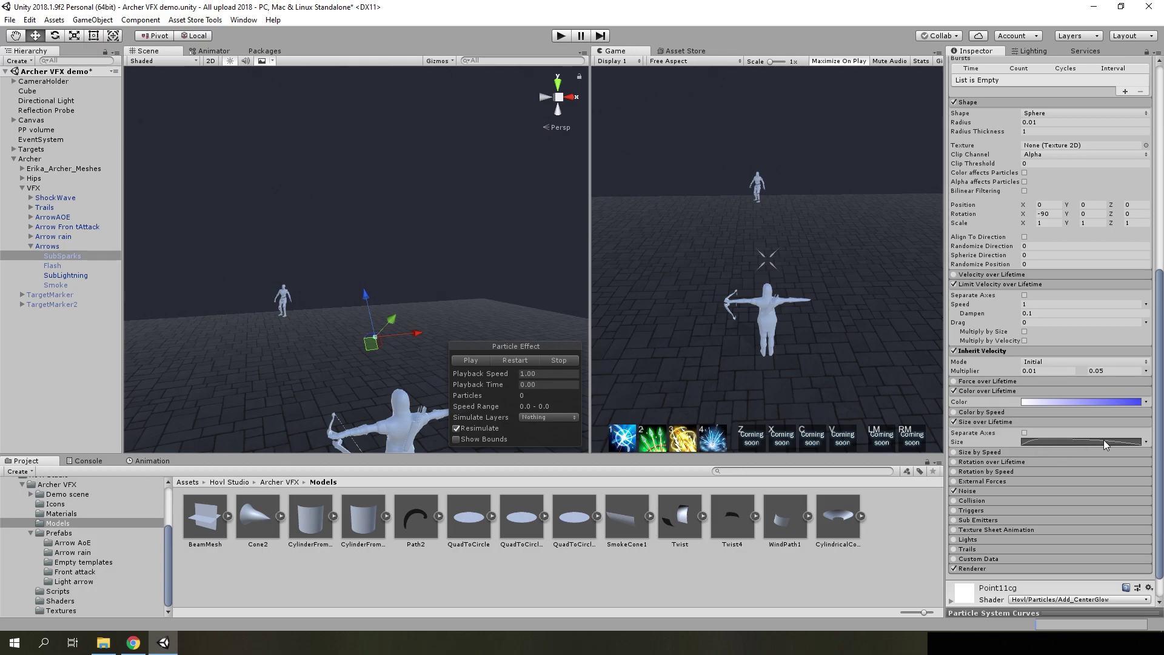
left_click(981, 490)
scroll(1042, 461, "down", 5)
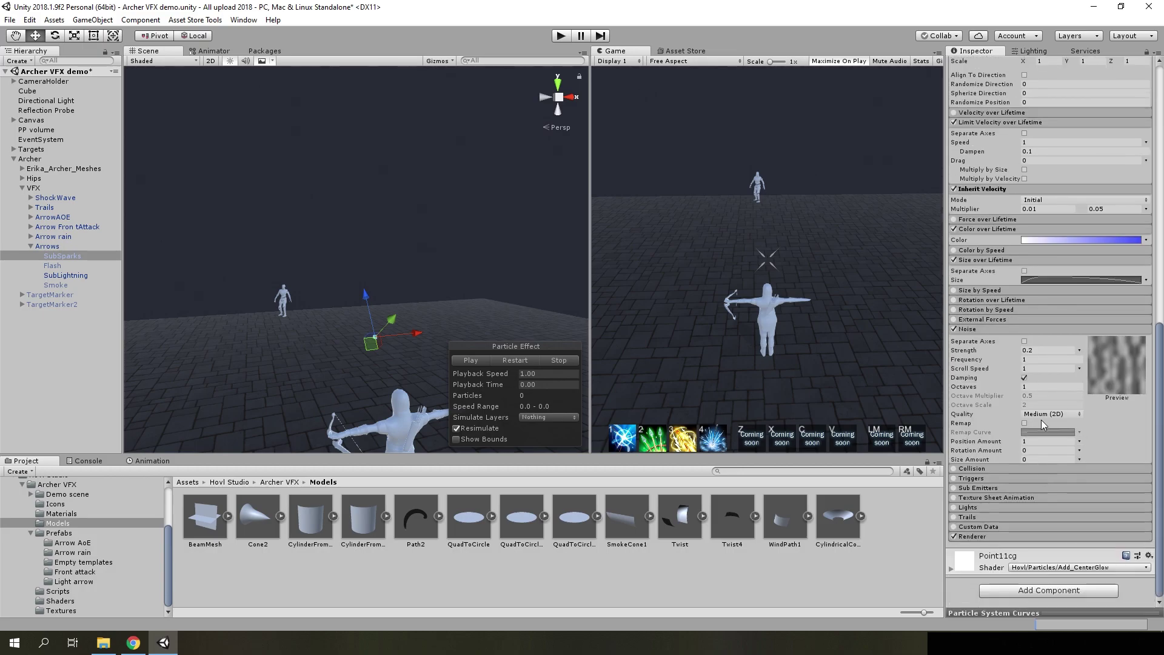
left_click(537, 360)
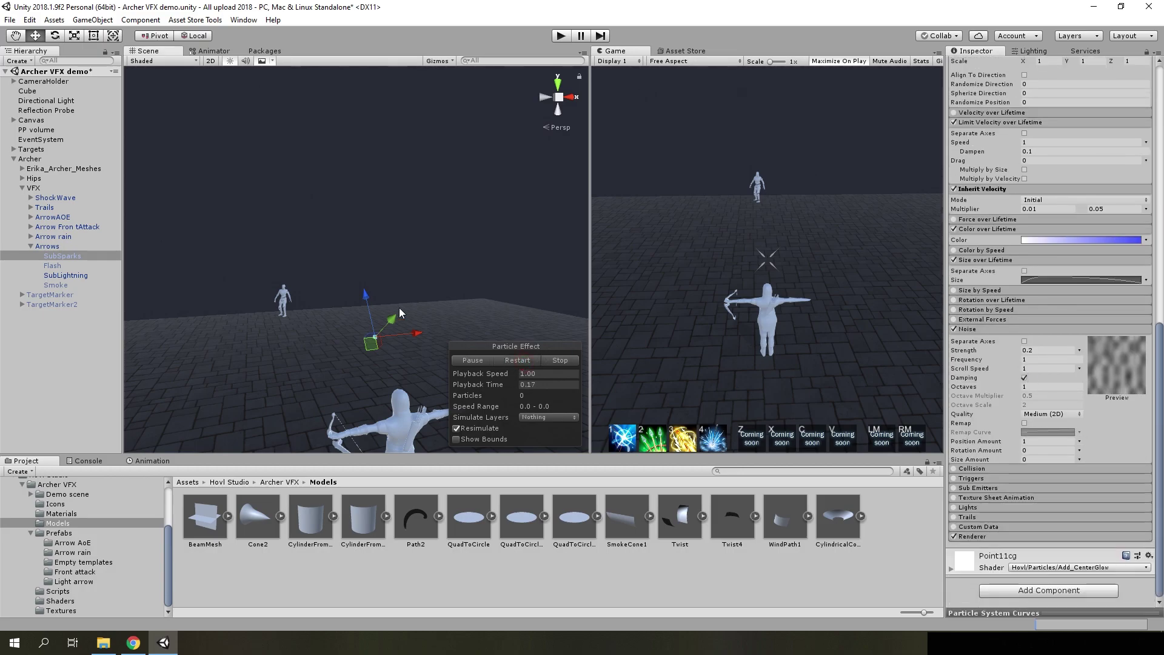
- Compare the sparks with Noise off and on, review the Renderer, then select SubLightning
left_click(954, 328)
left_click(513, 366)
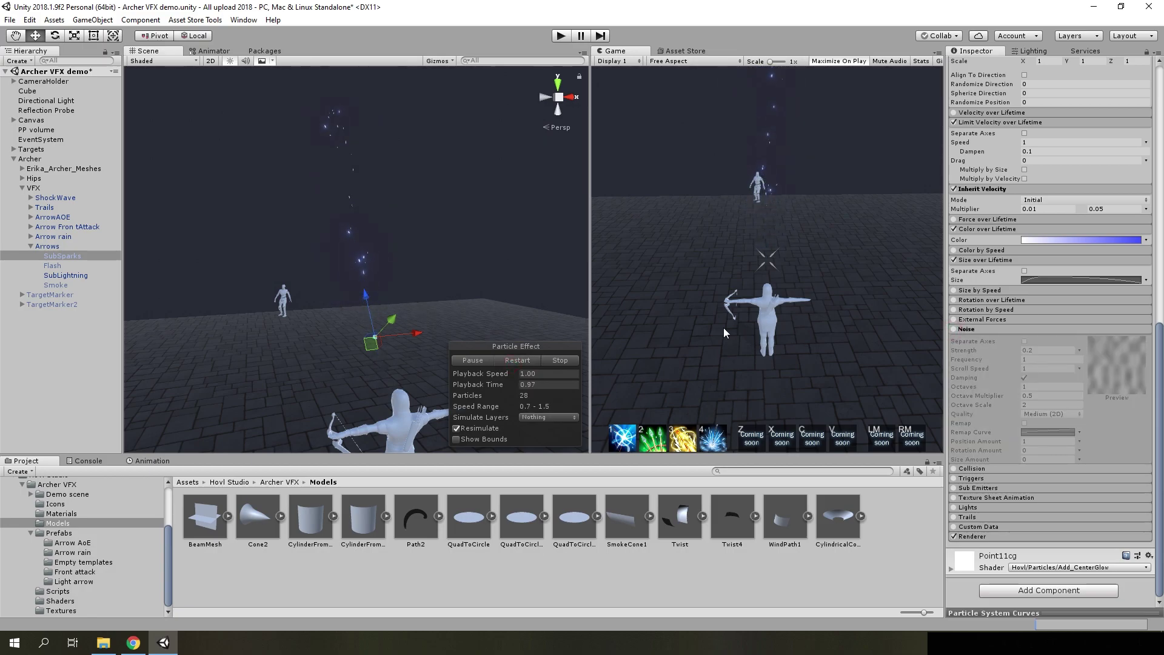
left_click(953, 329)
left_click(982, 536)
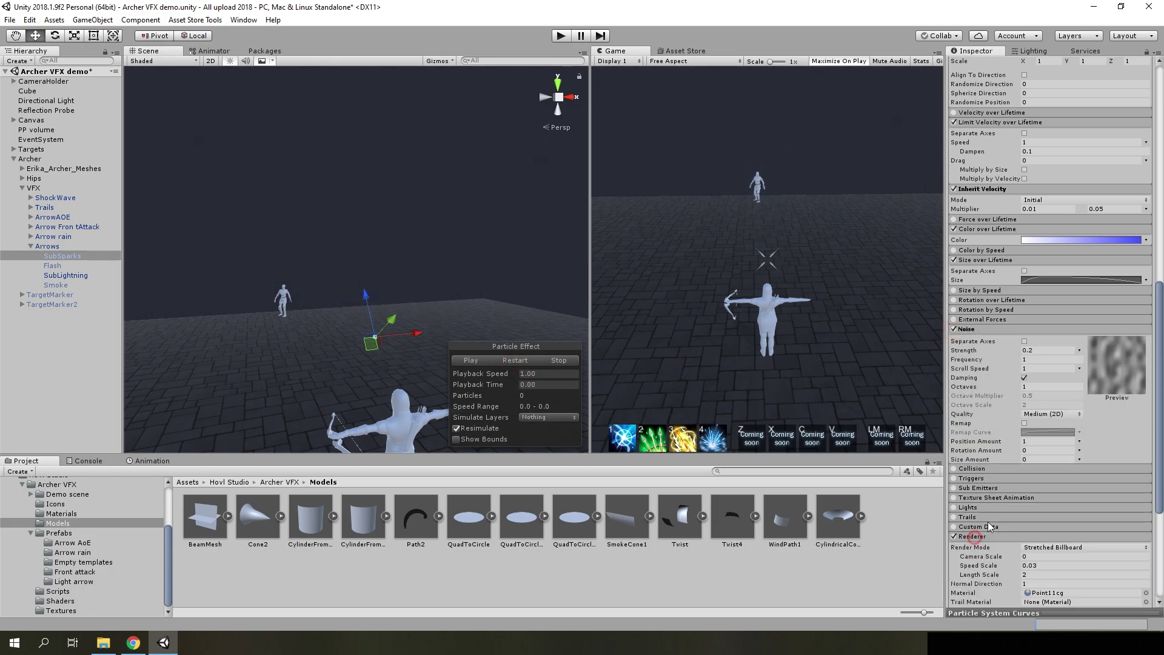
scroll(1054, 424, "down", 6)
left_click(525, 360)
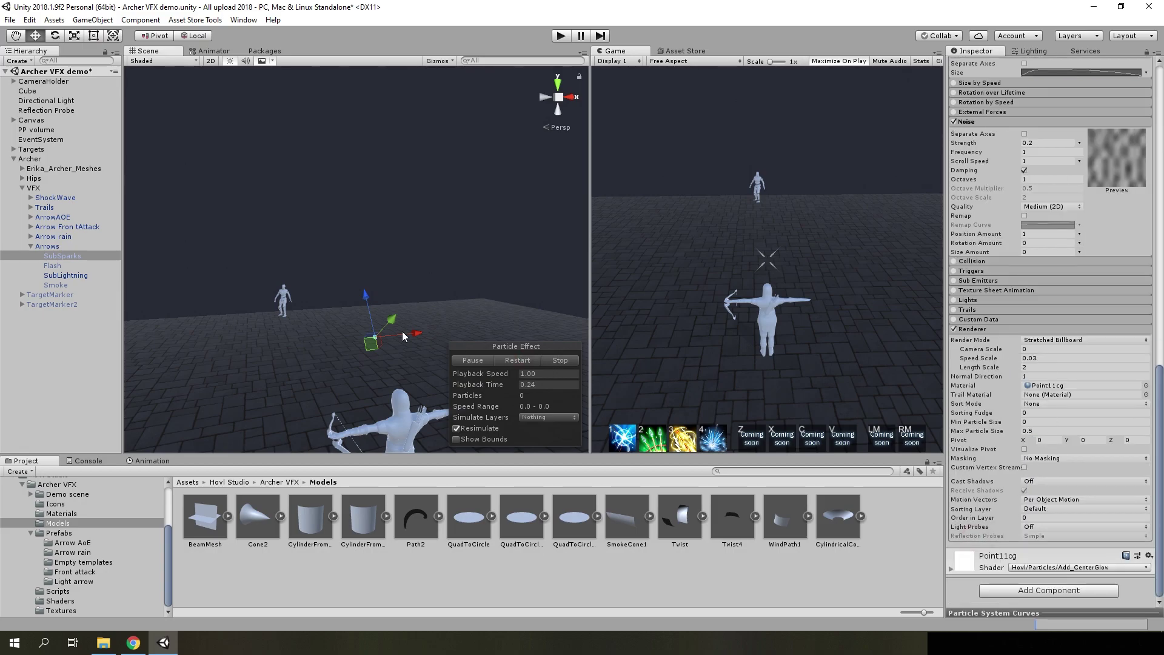
left_click(85, 275)
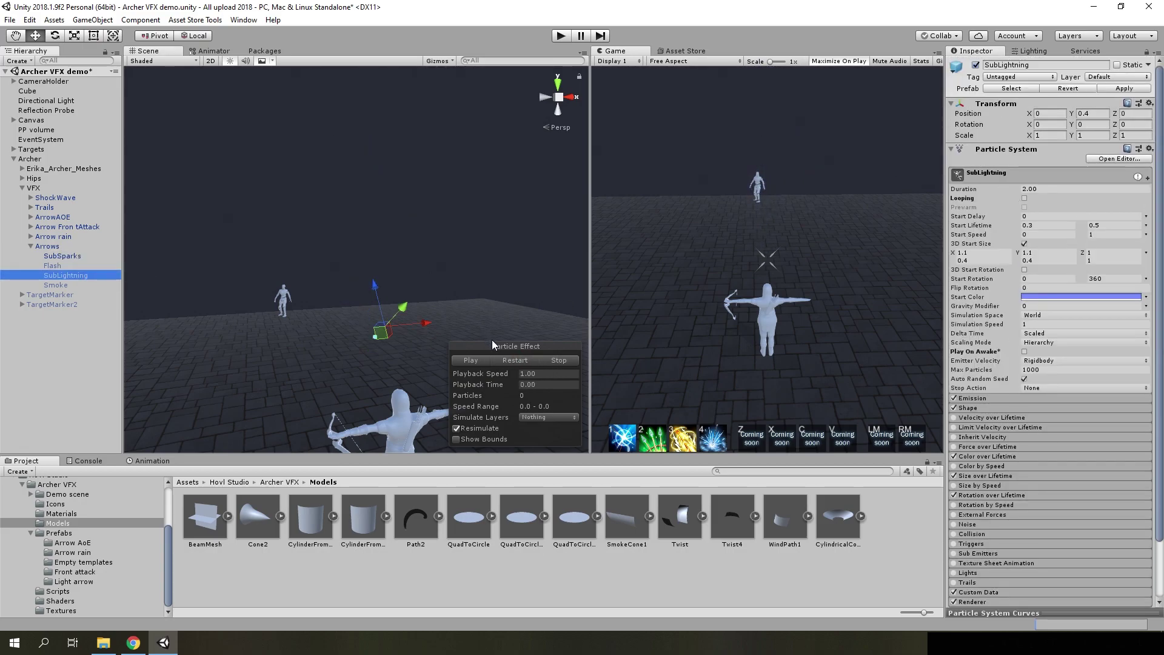
- Play the SubLightning preview and scrub its playback time to watch the blue sparks rise
left_click(475, 363)
mouse_move(505, 380)
left_mouse_down()
mouse_move(485, 385)
mouse_move(497, 386)
left_mouse_up()
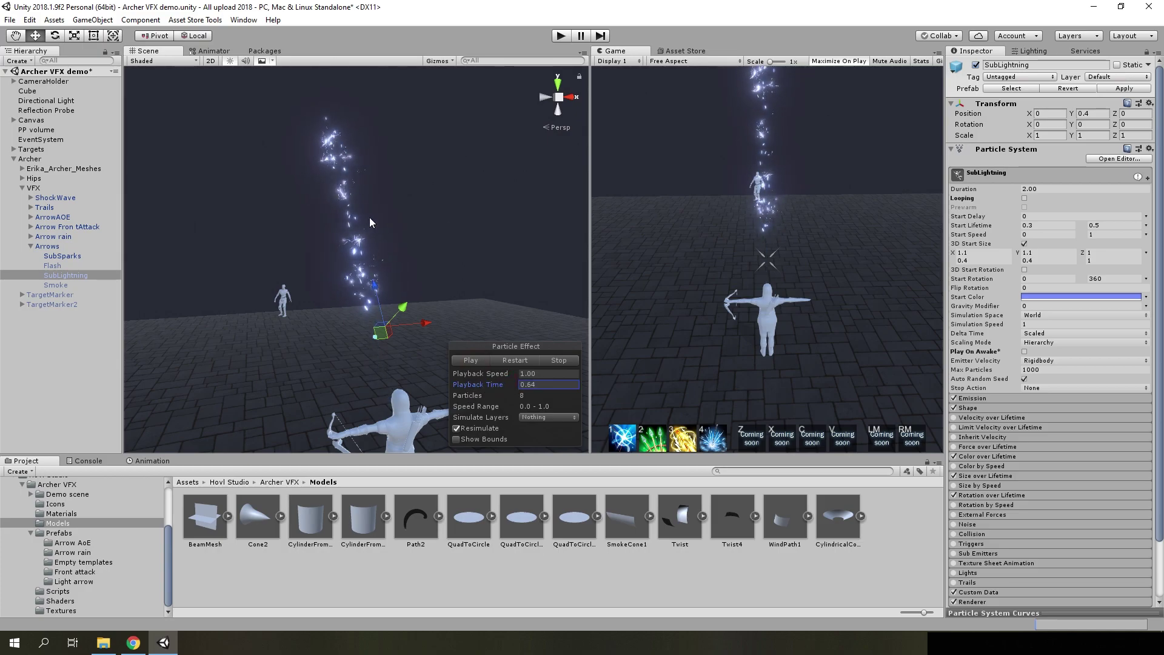
- Play and pause the lightning demo video on the forum post, scroll its images, and return to Unity
left_click(134, 642)
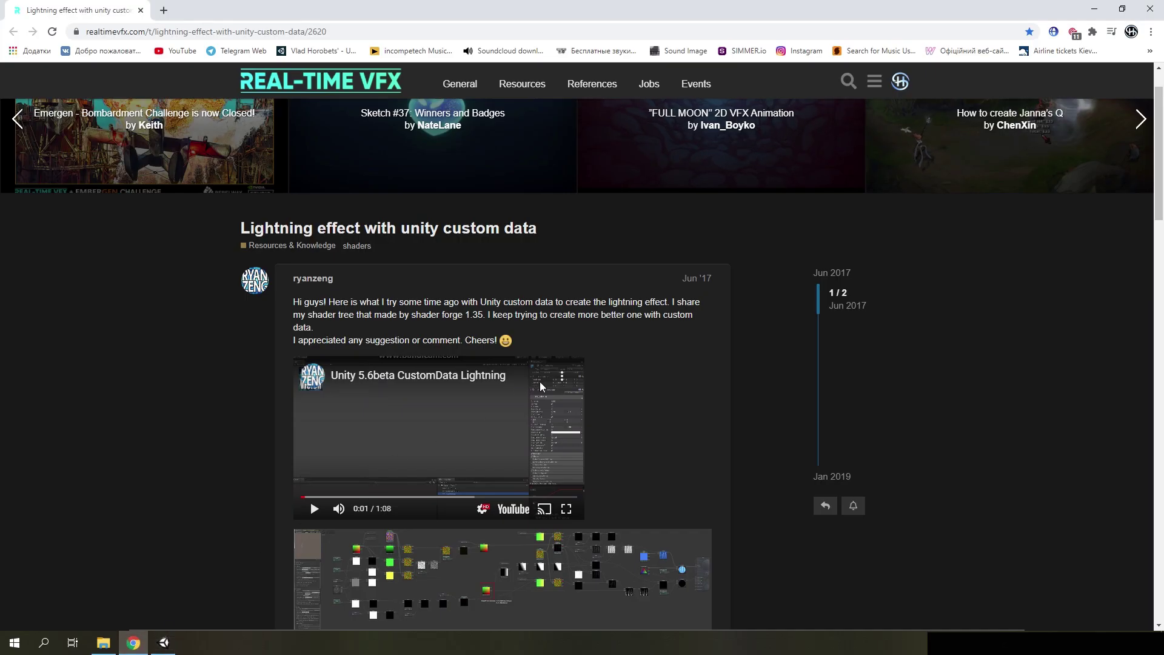
left_click(314, 508)
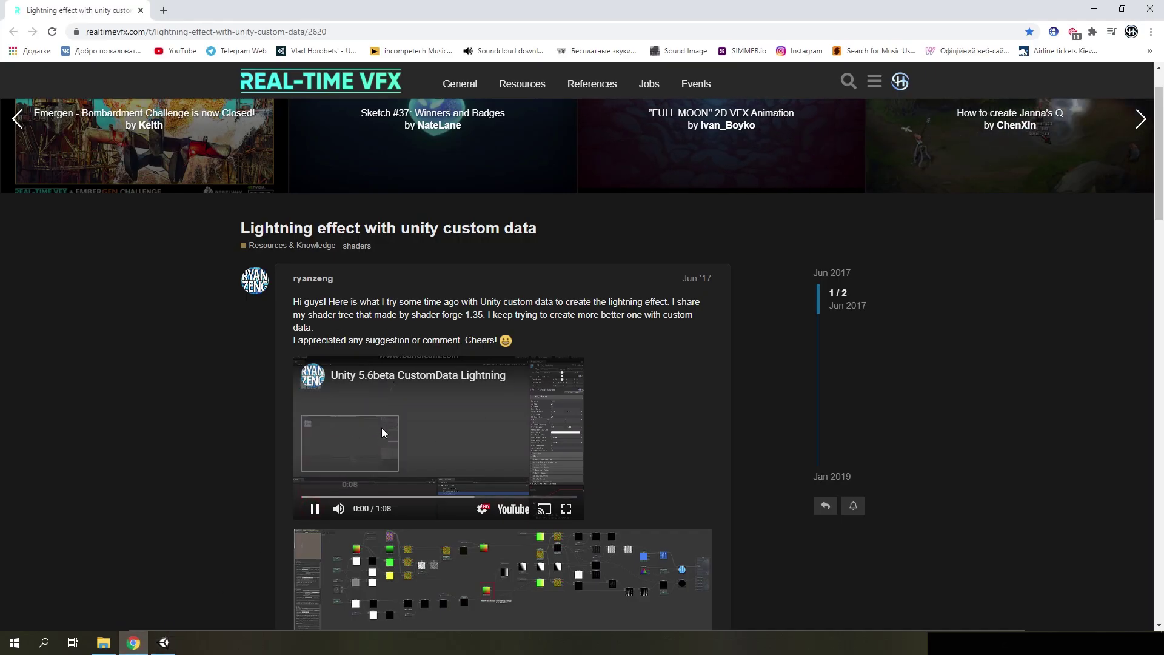
left_click(314, 510)
scroll(539, 456, "down", 5)
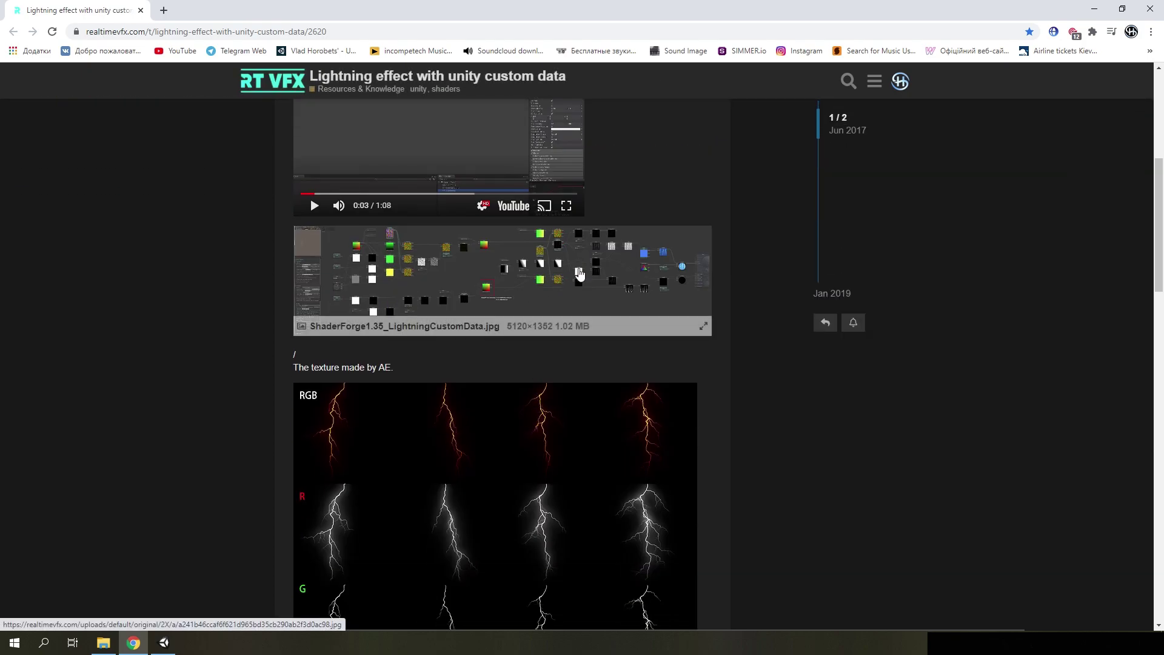
scroll(582, 280, "down", 7)
scroll(540, 314, "down", 6)
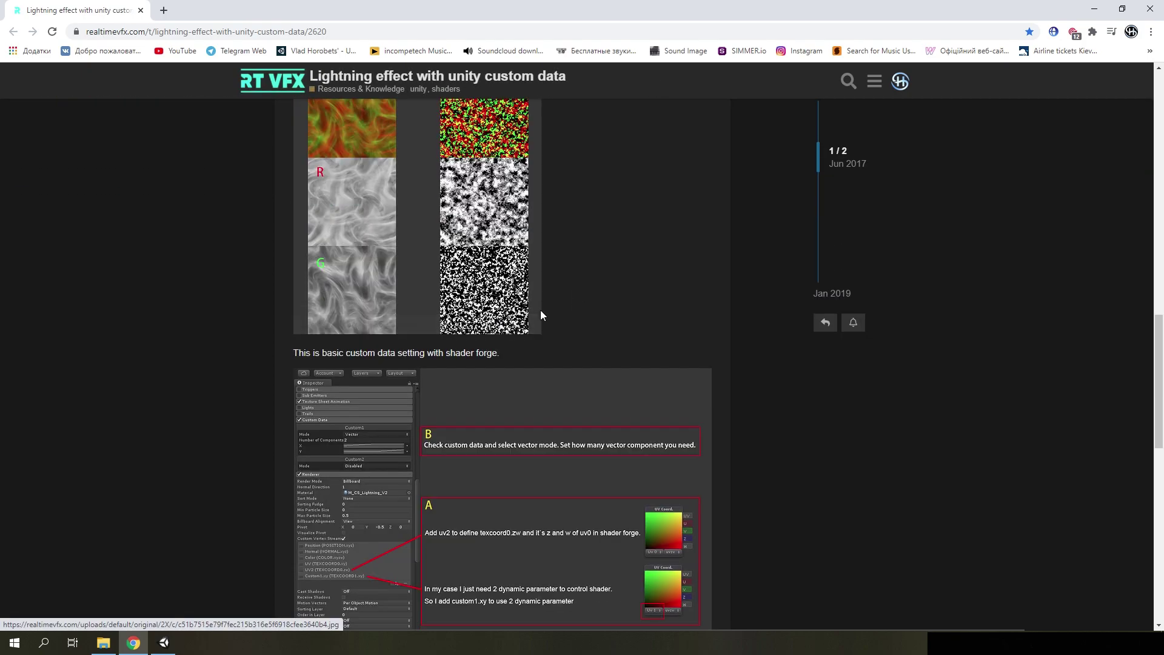
scroll(540, 315, "down", 9)
scroll(515, 362, "up", 11)
scroll(583, 368, "up", 5)
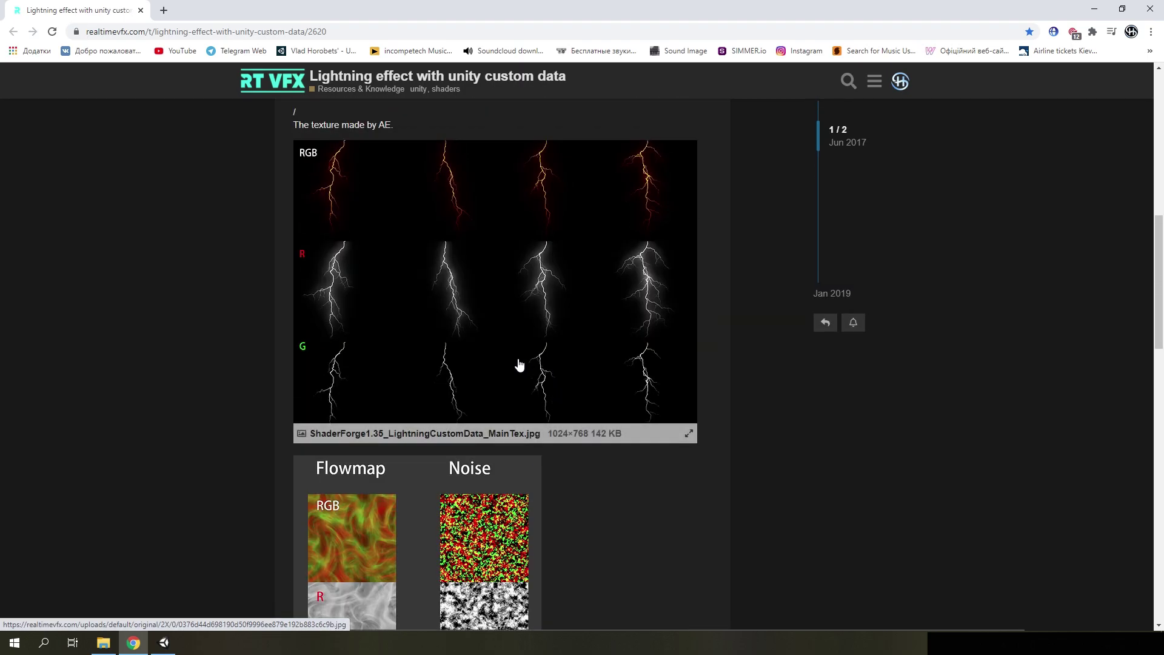
scroll(520, 363, "up", 5)
scroll(682, 343, "up", 5)
key("alt+Tab")
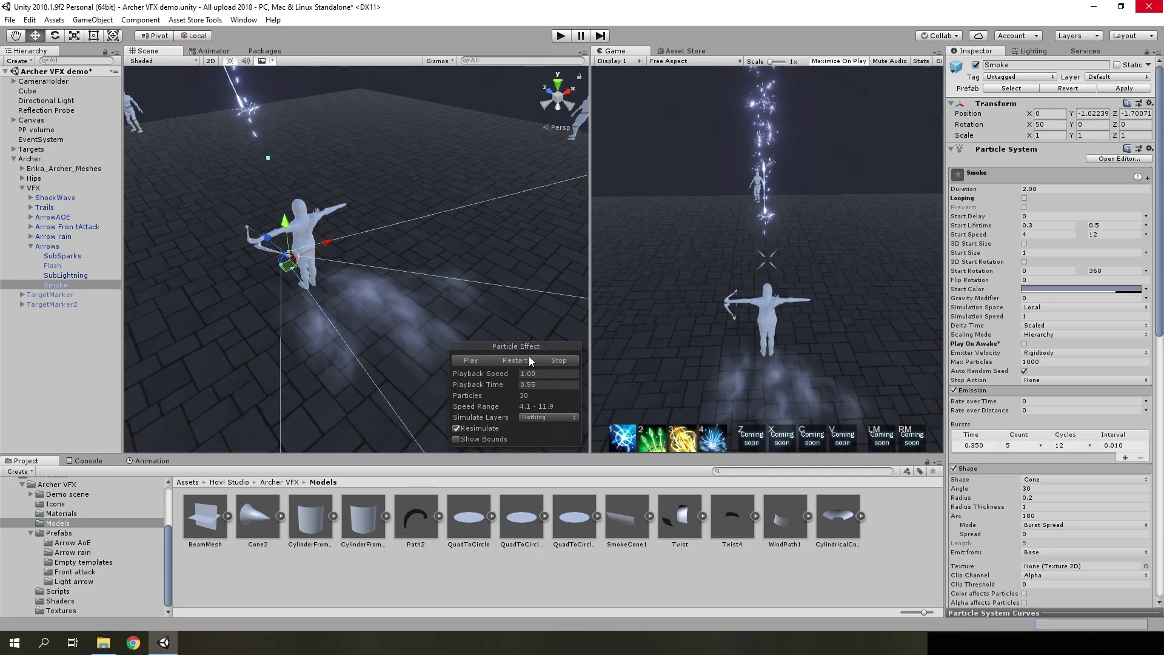
- Replay and scrub the Smoke effect, then switch on its Size over Lifetime module
left_click(510, 361)
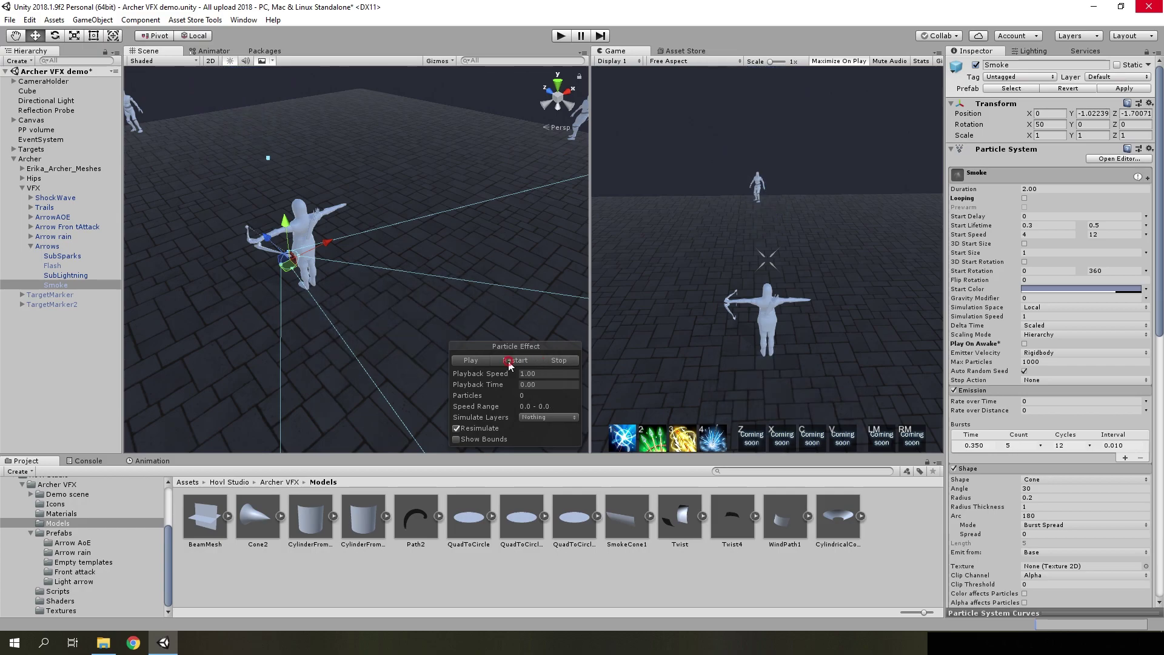
left_click_drag(496, 382, 478, 386)
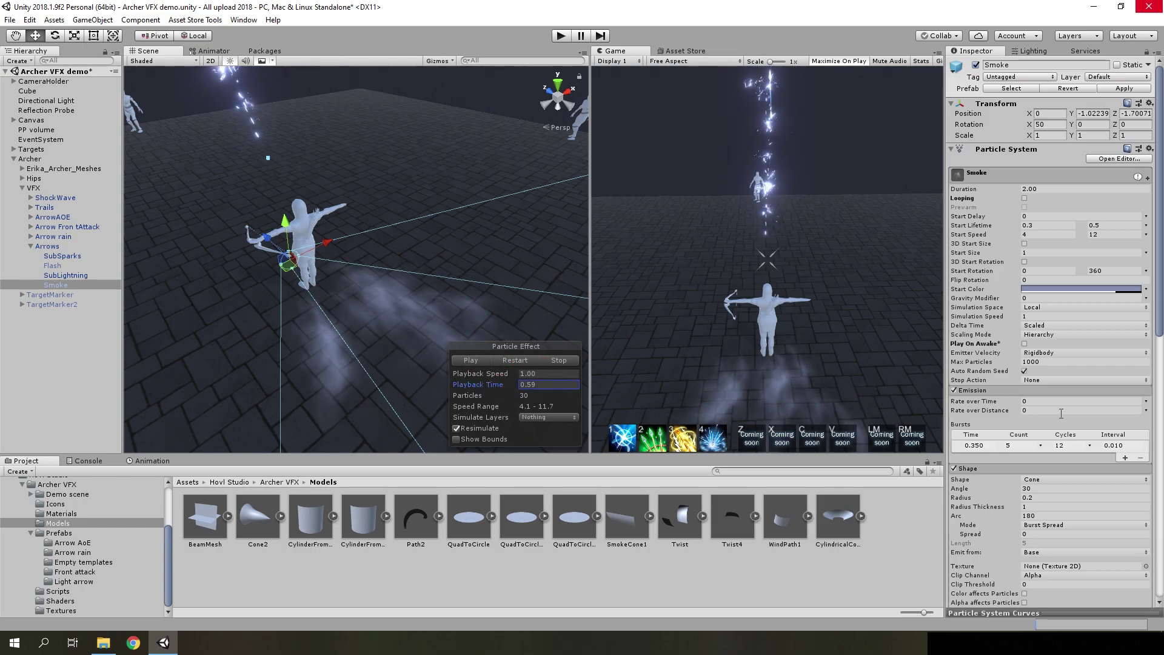
scroll(1061, 413, "down", 5)
scroll(997, 409, "down", 5)
left_click(962, 391)
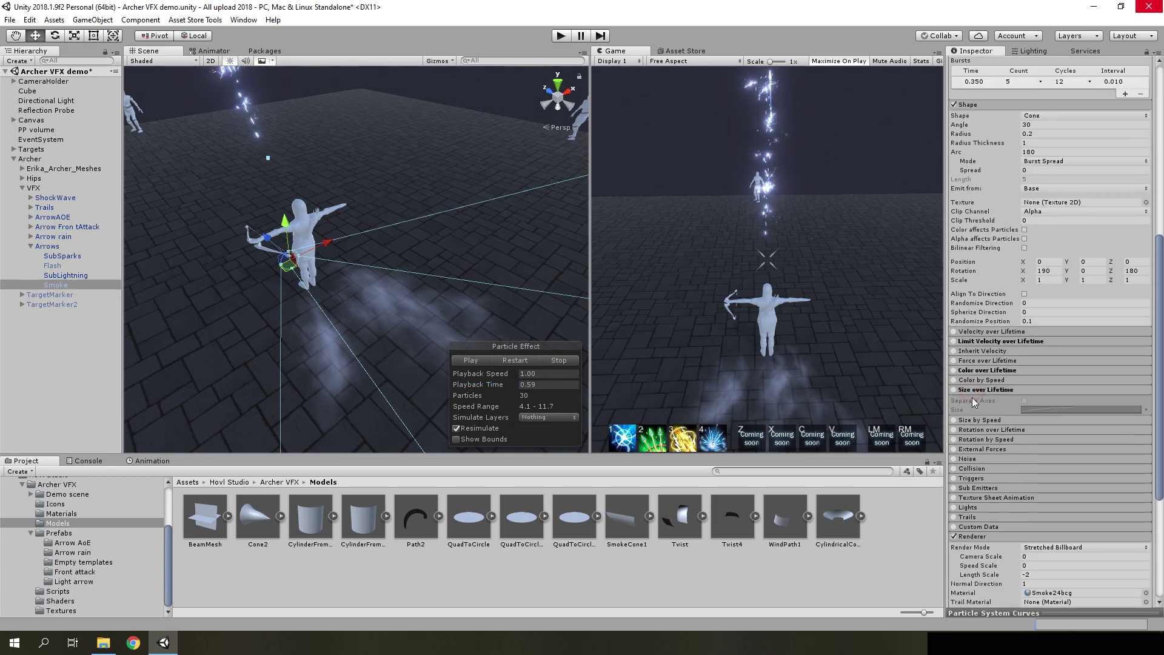
left_click(953, 390)
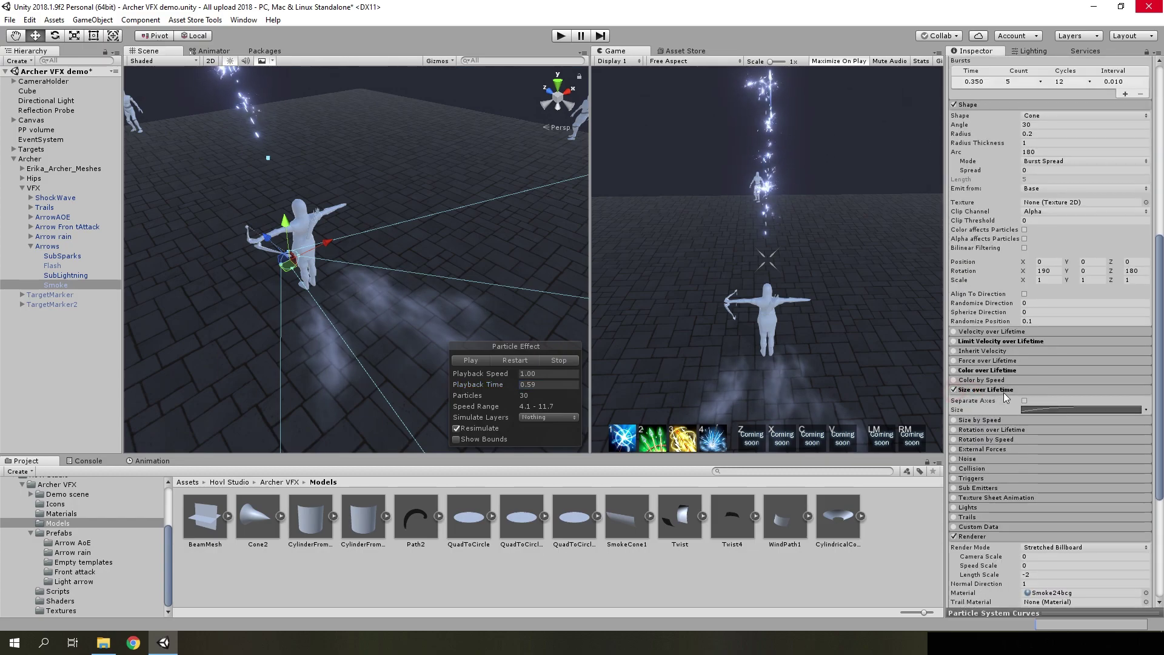
left_click(536, 360)
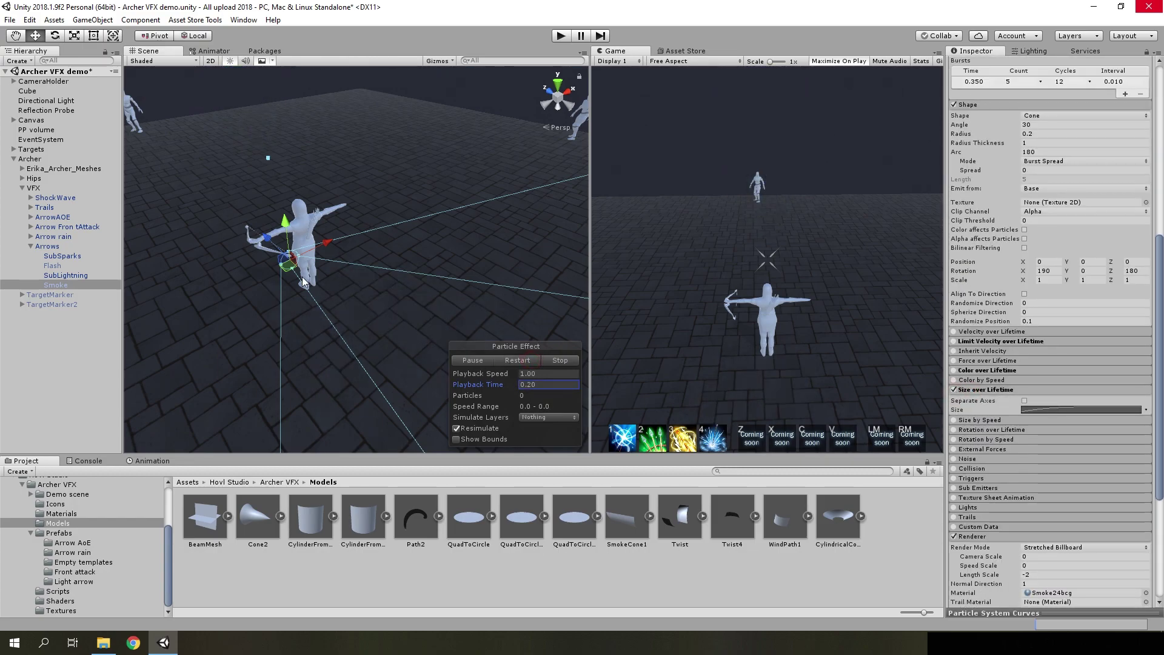
- Switch on Color over Lifetime for Smoke and replay it, pausing mid-playback
left_click(953, 367)
left_click(971, 371)
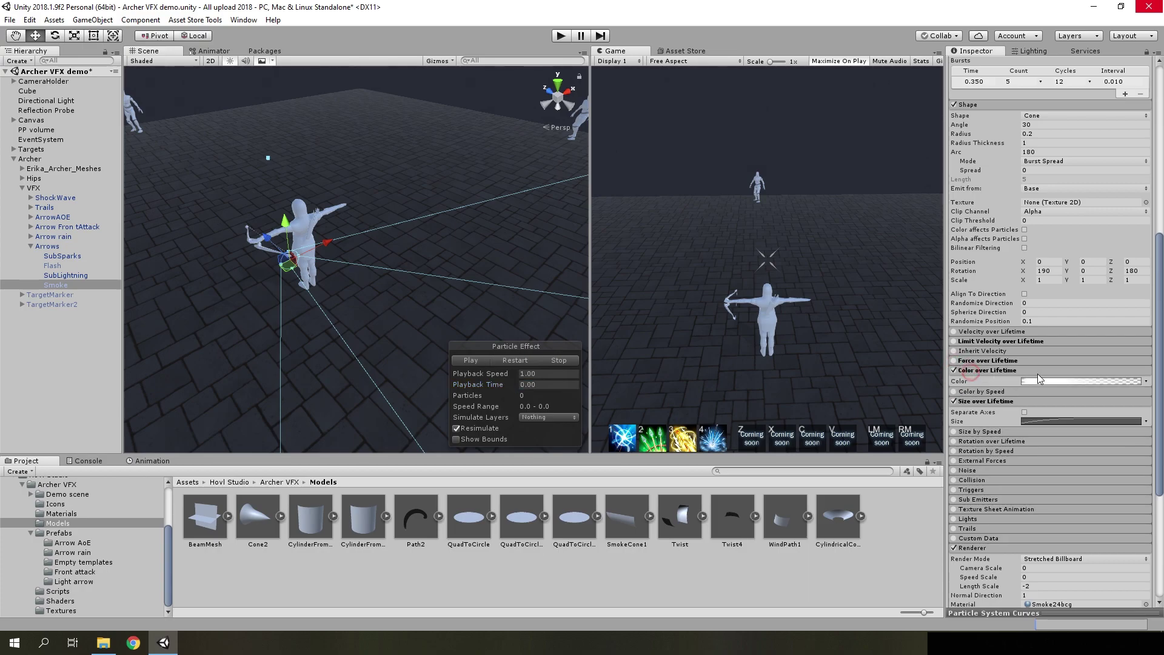
left_click(522, 361)
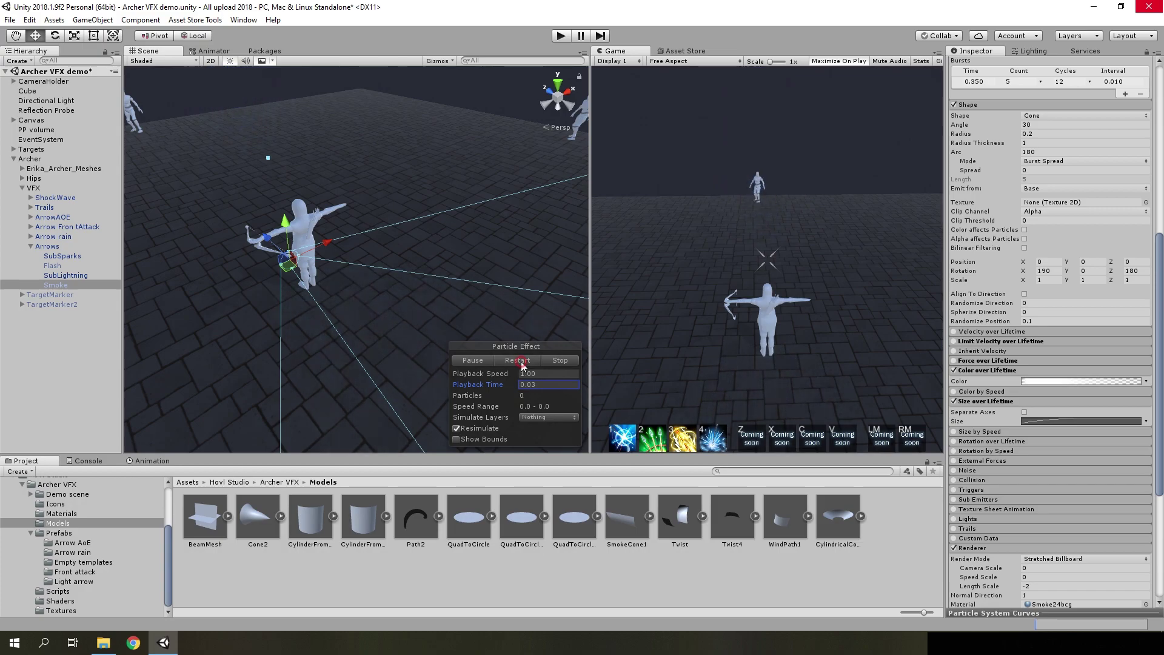
left_click(467, 362)
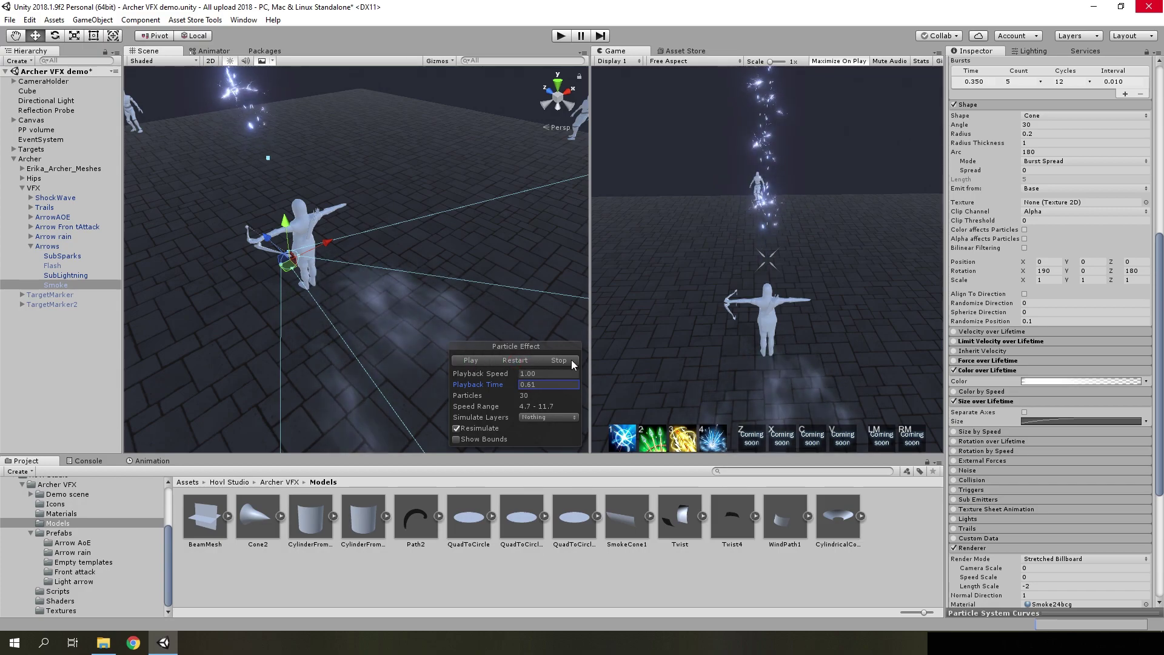
- Switch on Limit Velocity over Lifetime for Smoke (Speed 0, Dampen 0.1) and replay it
left_click(954, 341)
left_click(987, 341)
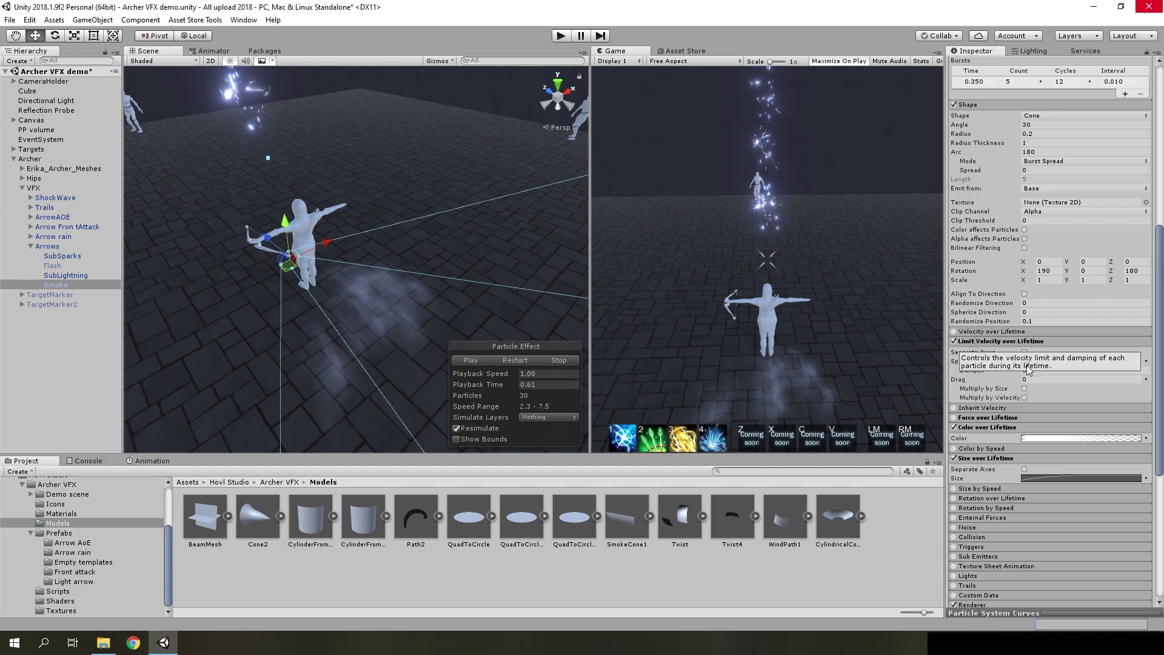
left_click(534, 361)
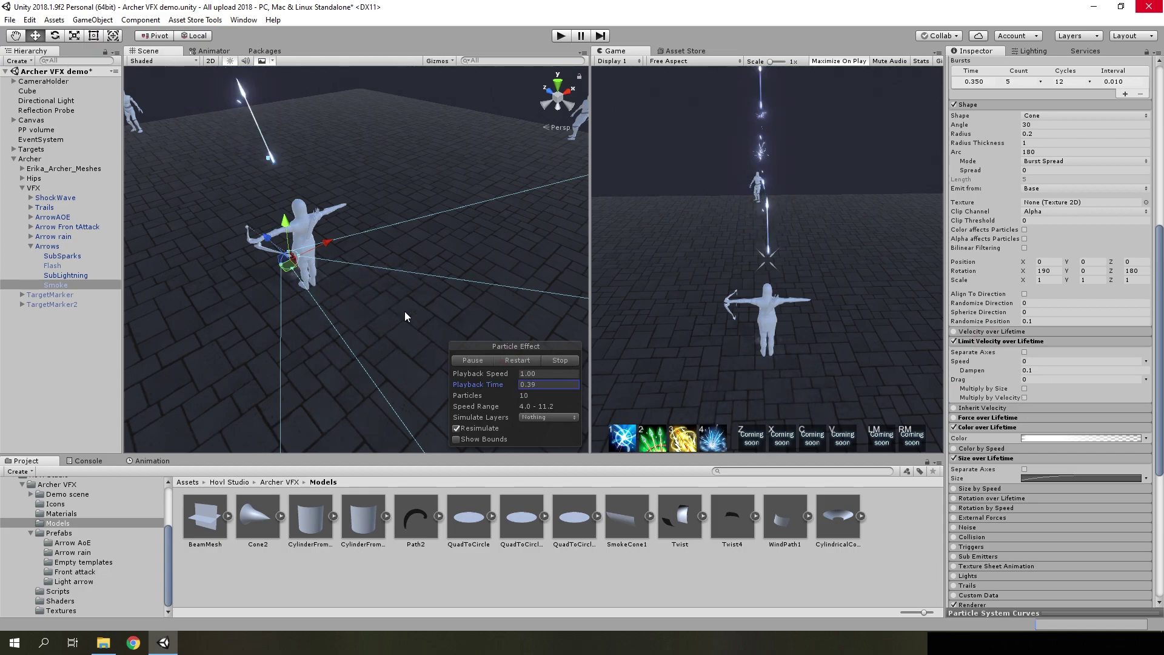
scroll(1091, 434, "down", 5)
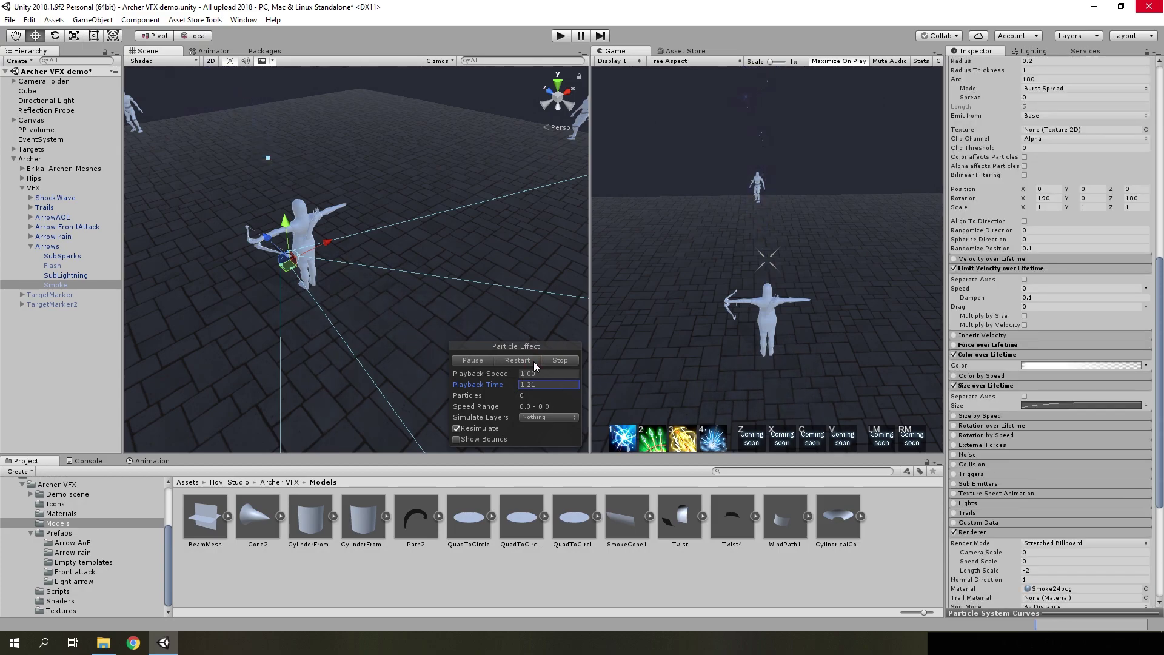
scroll(1098, 379, "up", 1)
scroll(1098, 379, "up", 3)
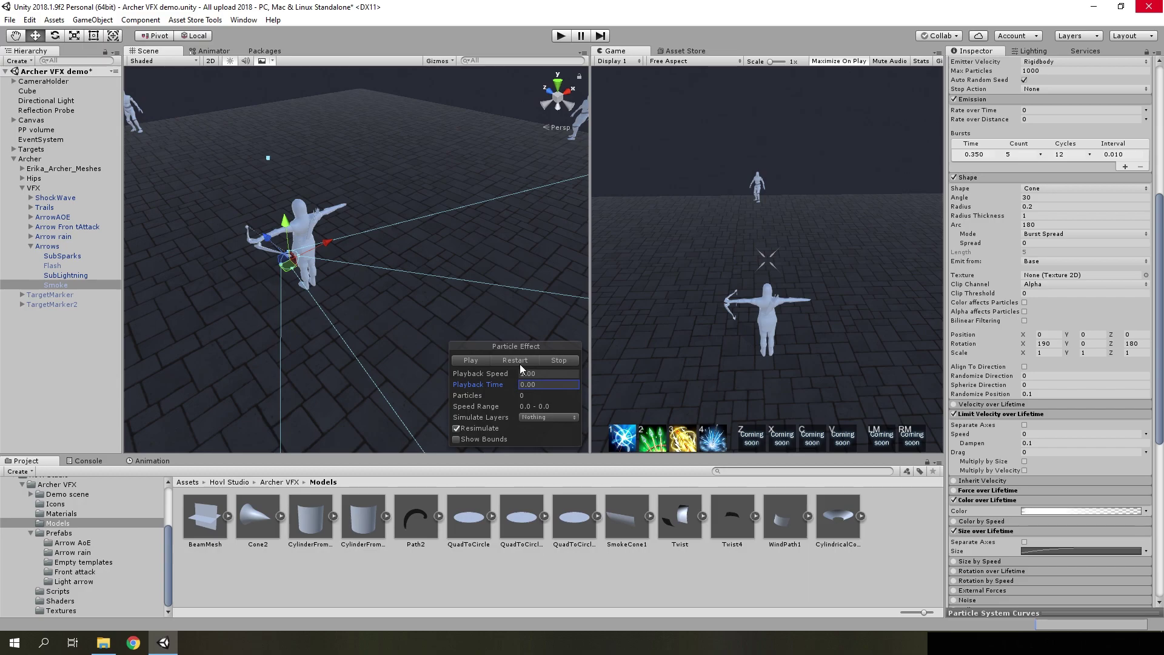
- Scrub and replay Flash, then enable its Limit Velocity and Size over Lifetime modules
left_click_drag(480, 388, 499, 392)
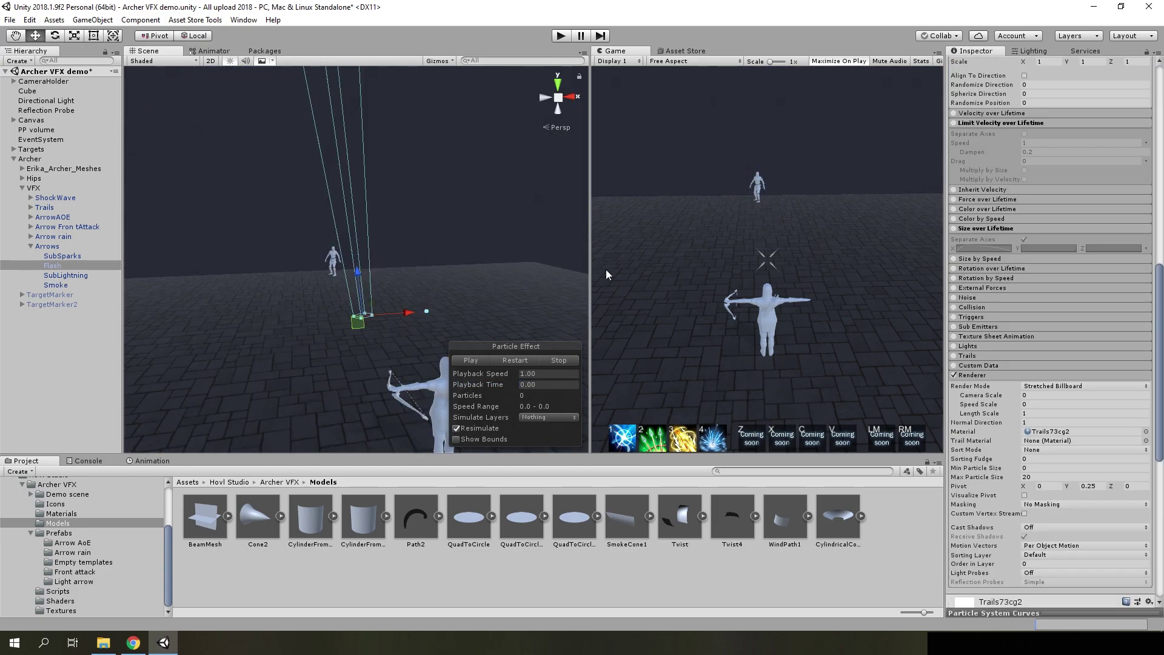
left_click(517, 360)
scroll(986, 312, "up", 3)
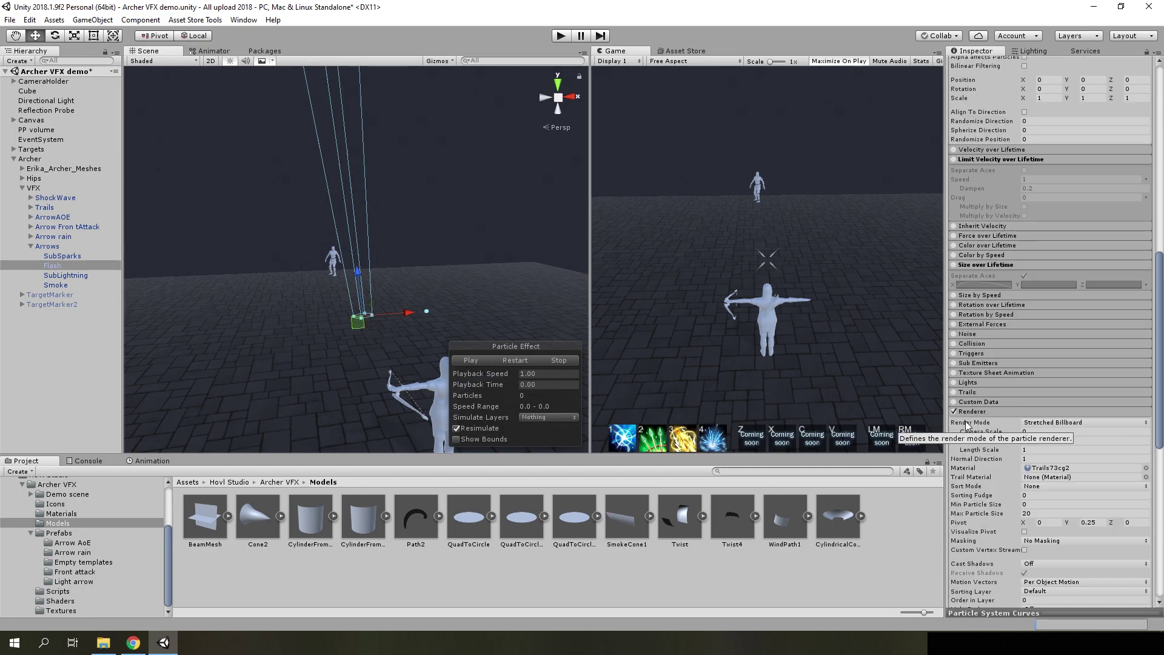
scroll(1015, 342, "up", 10)
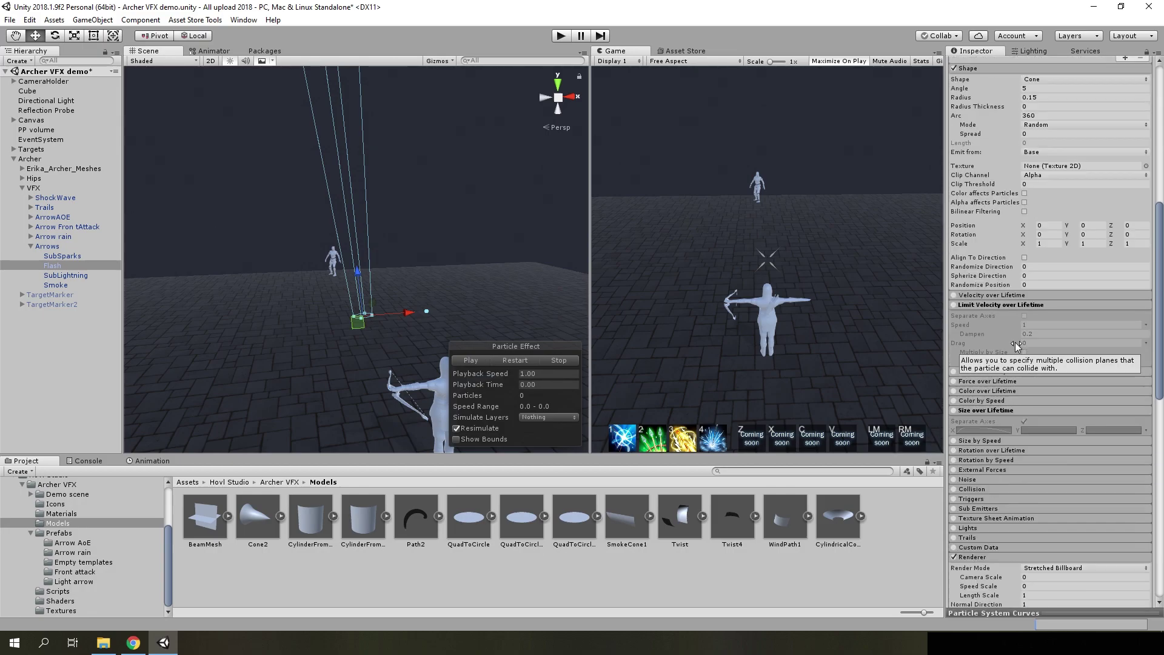
left_click(955, 304)
left_click(954, 411)
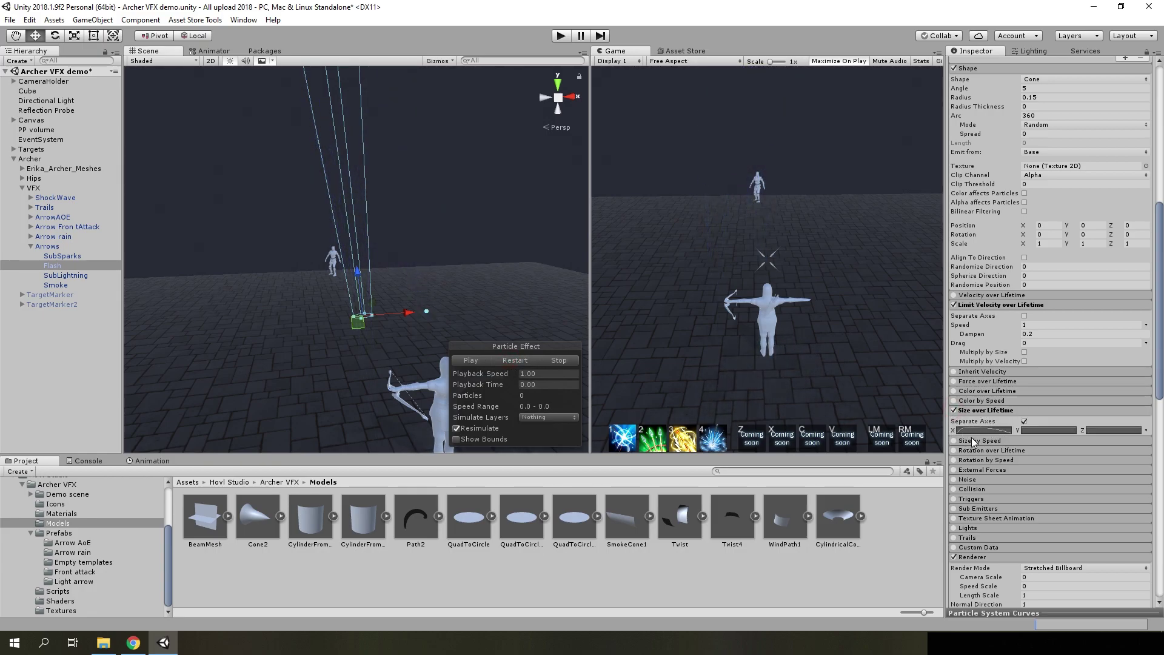
- Scrub the Flash preview to about 0.54 and 0.79 s, replay it, and frame Flash in view
left_click(479, 363)
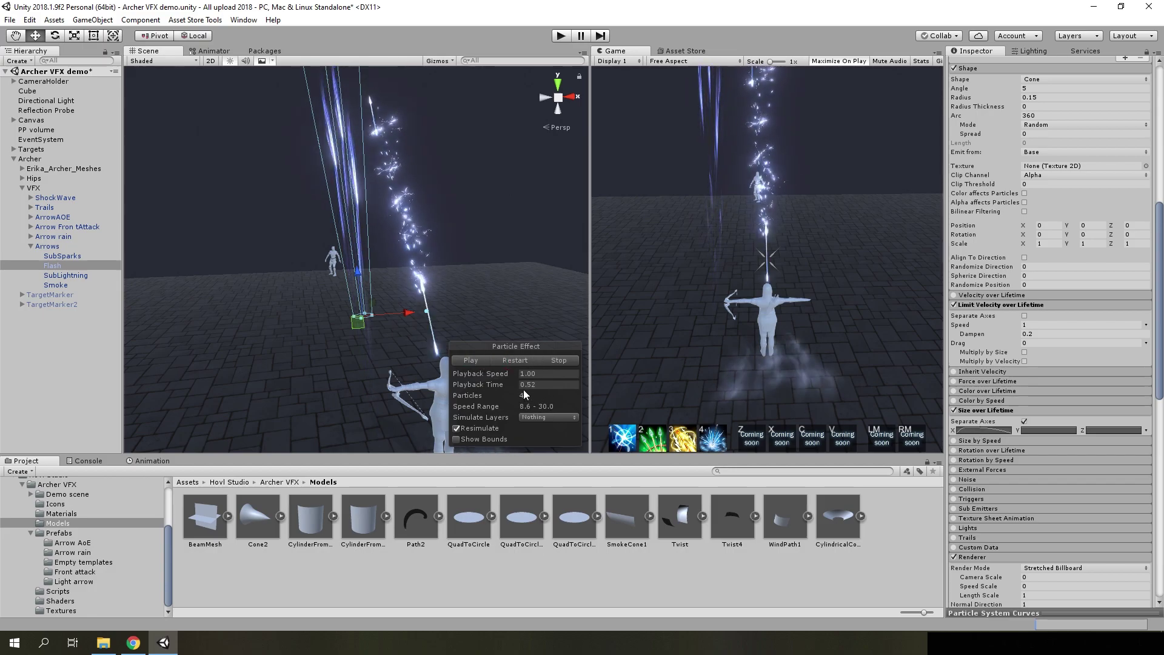
left_click_drag(522, 389, 383, 149)
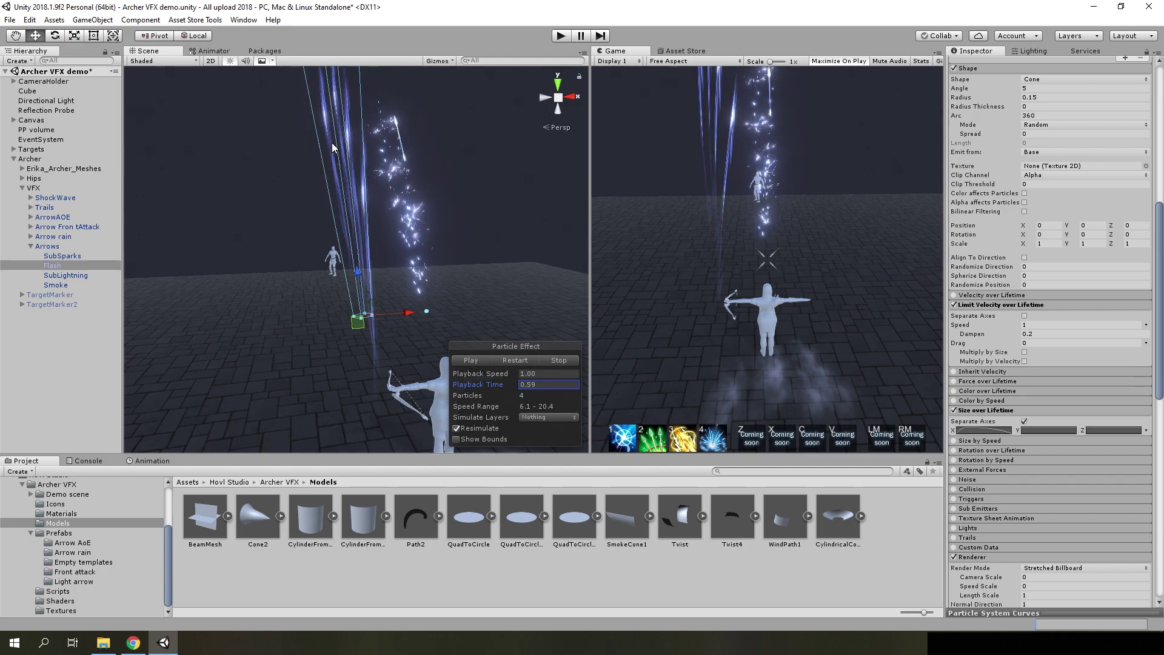
left_click_drag(510, 383, 586, 379)
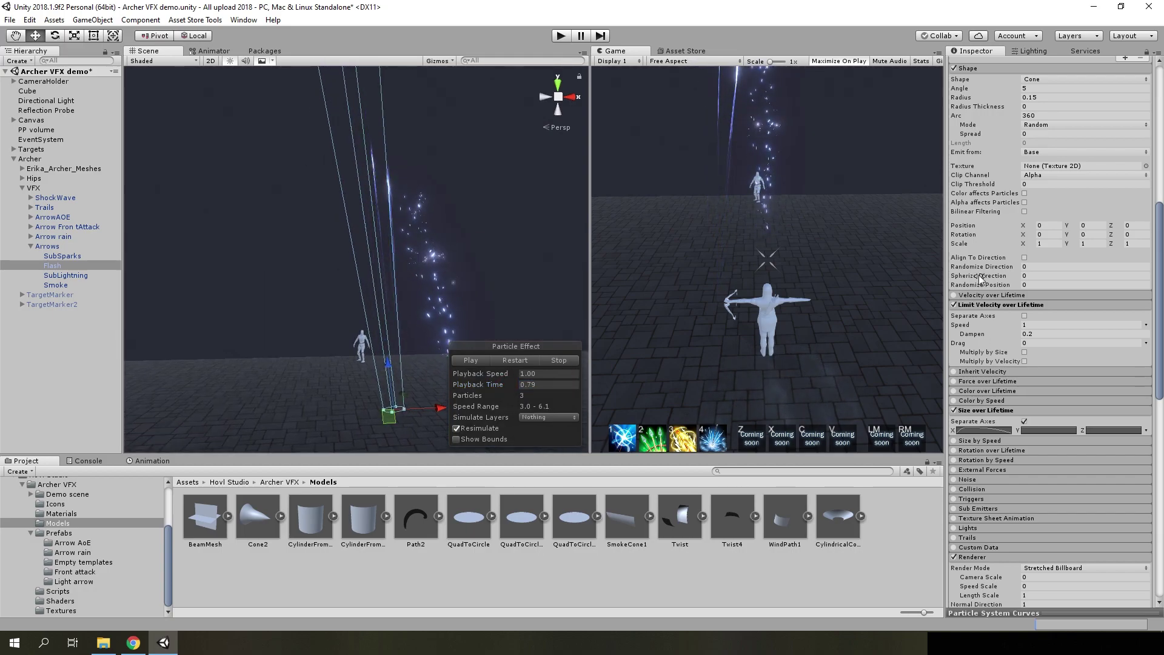
scroll(992, 251, "up", 5)
left_click(982, 255)
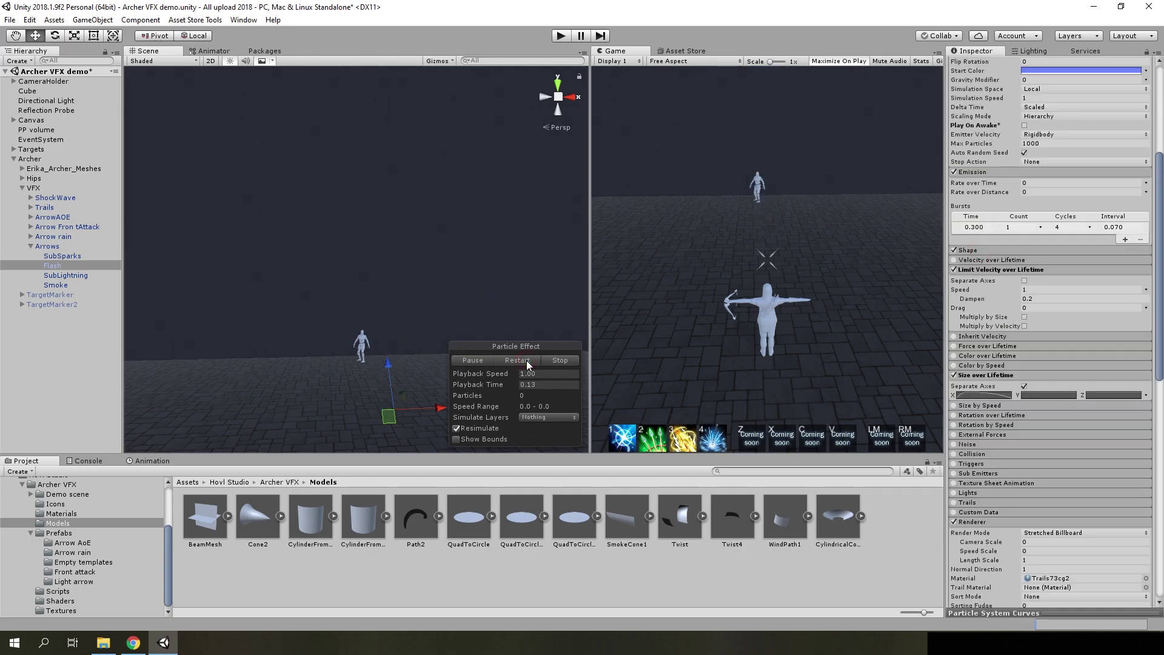
left_click(1023, 250)
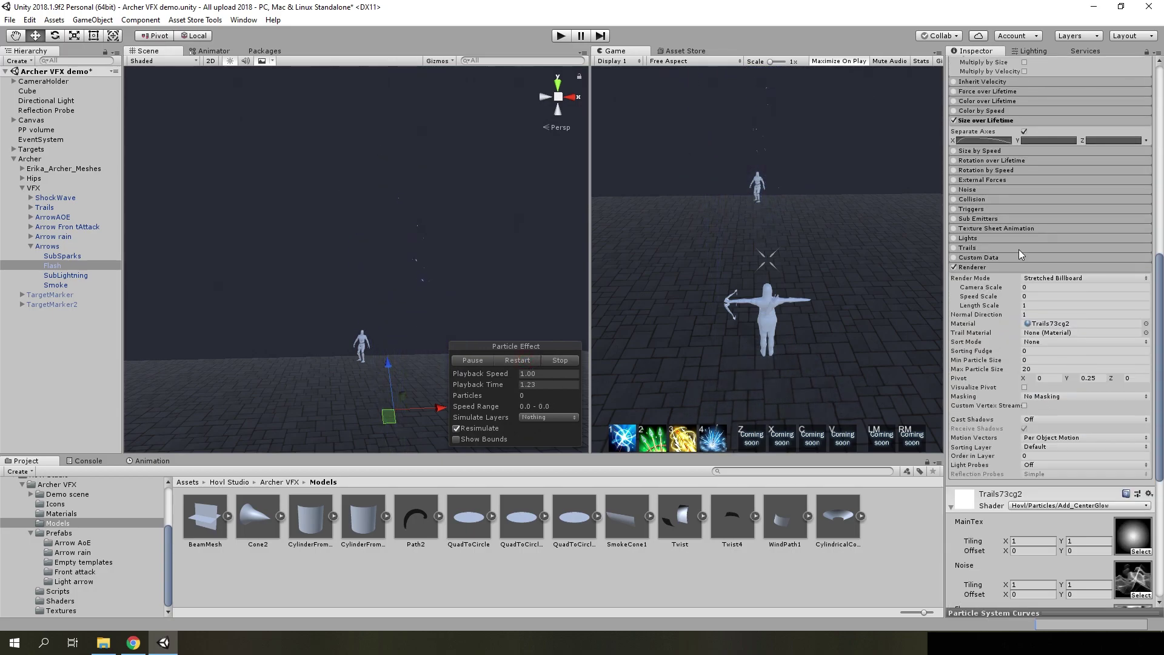
left_click(1018, 249)
scroll(1018, 249, "down", 3)
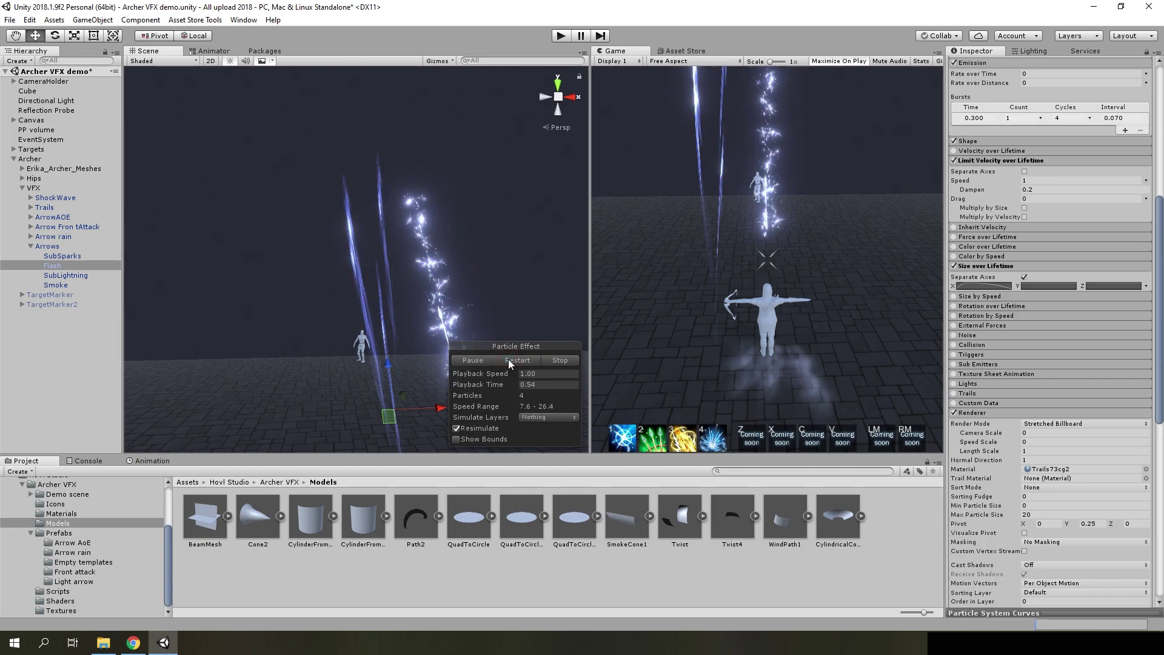
scroll(1056, 123, "up", 9)
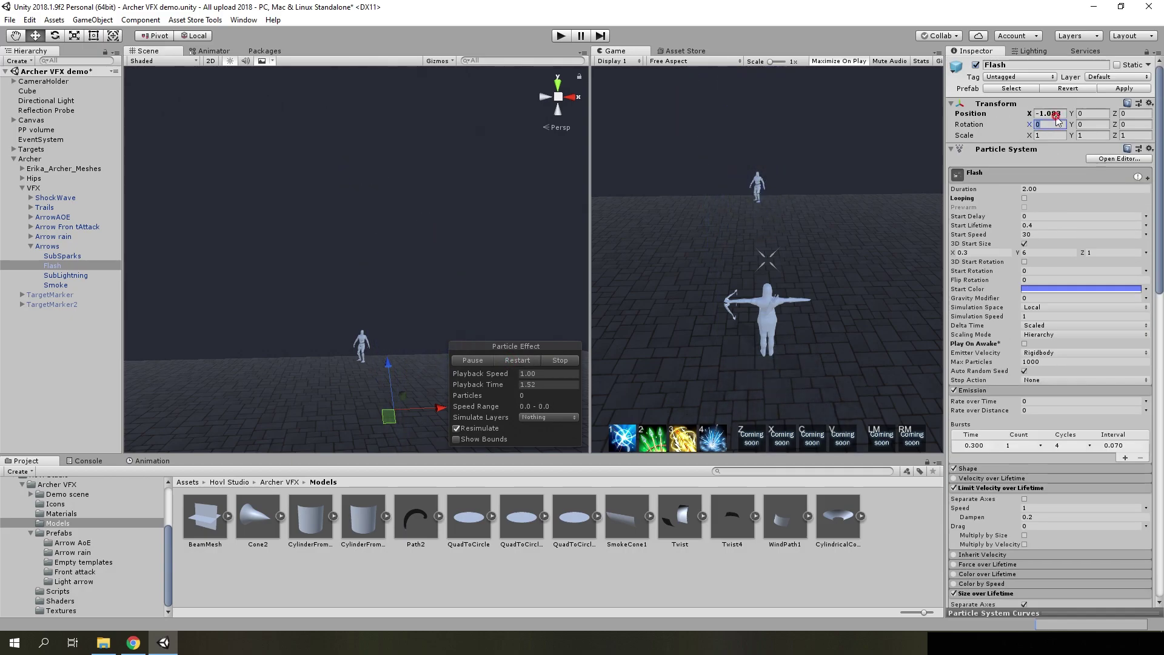
left_click(518, 360)
key("f")
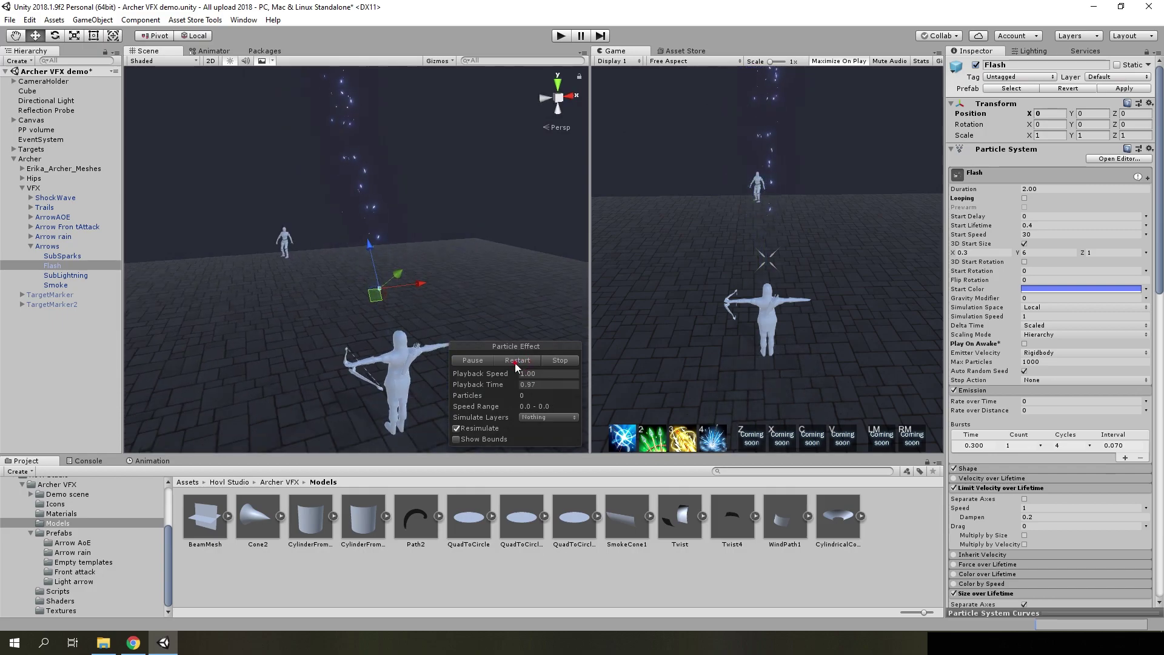
- Open the Trail73 texture from the Textures folder in the image viewer, then close it
scroll(1061, 416, "down", 13)
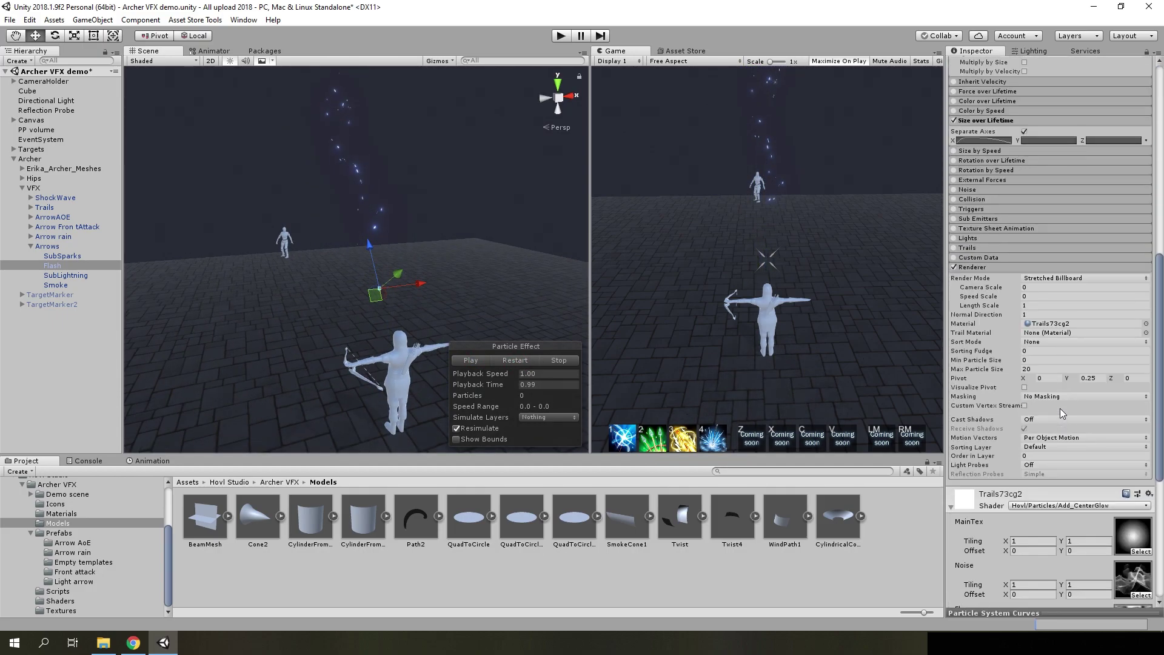
scroll(1071, 393, "down", 5)
left_click(1129, 379)
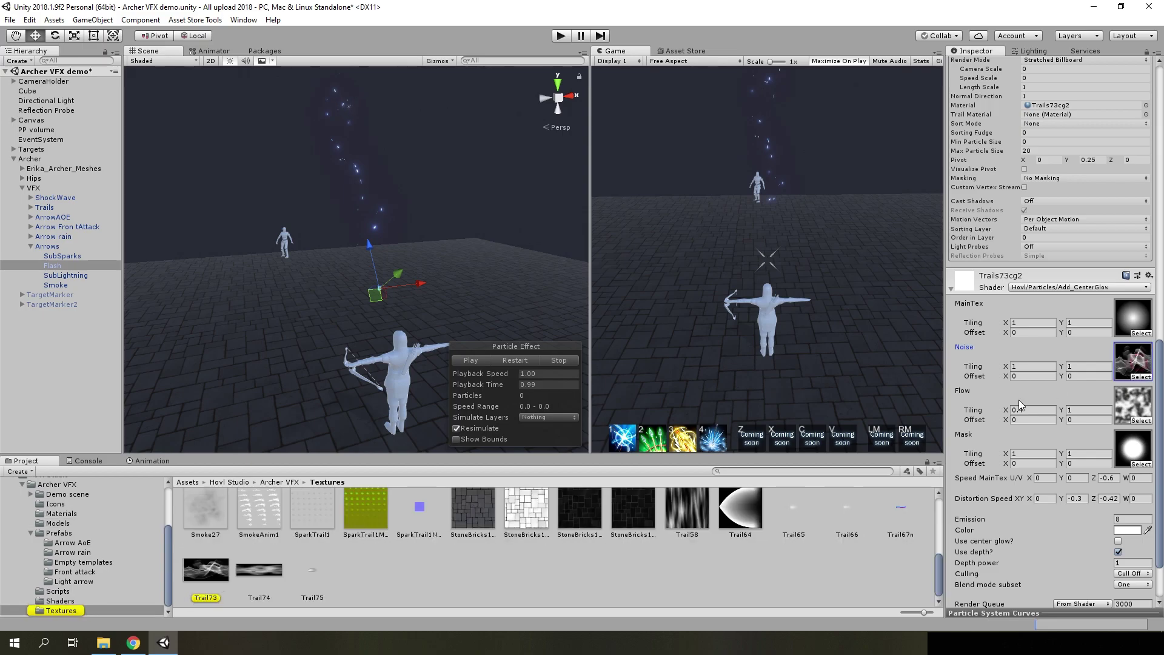
double_click(197, 583)
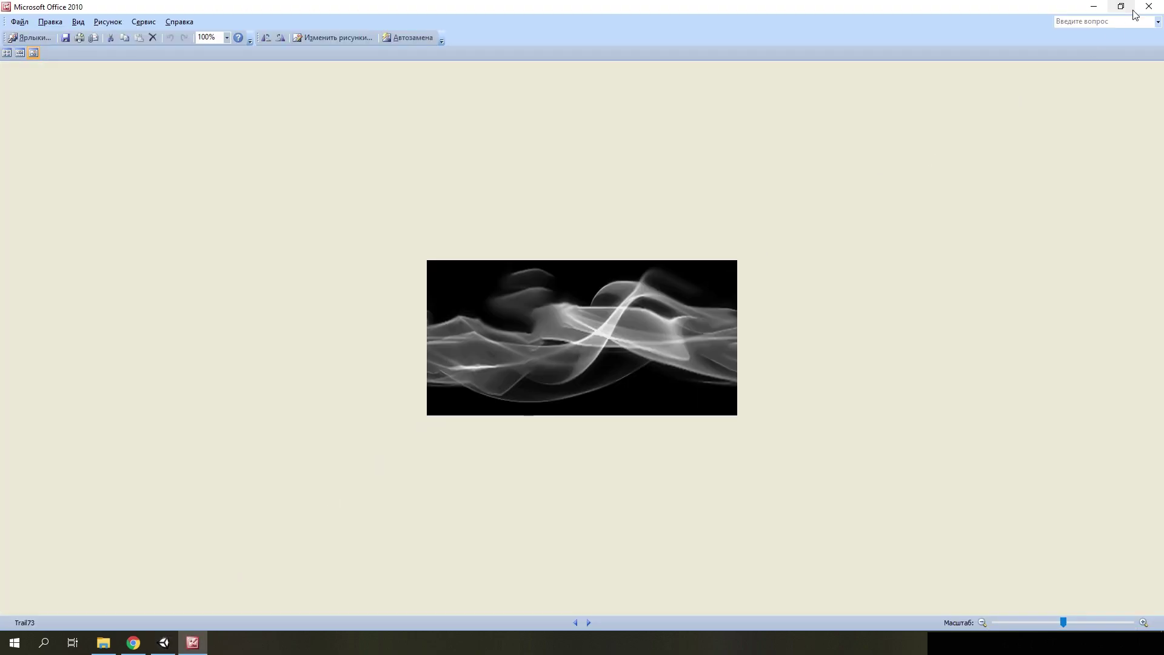
left_click(1150, 7)
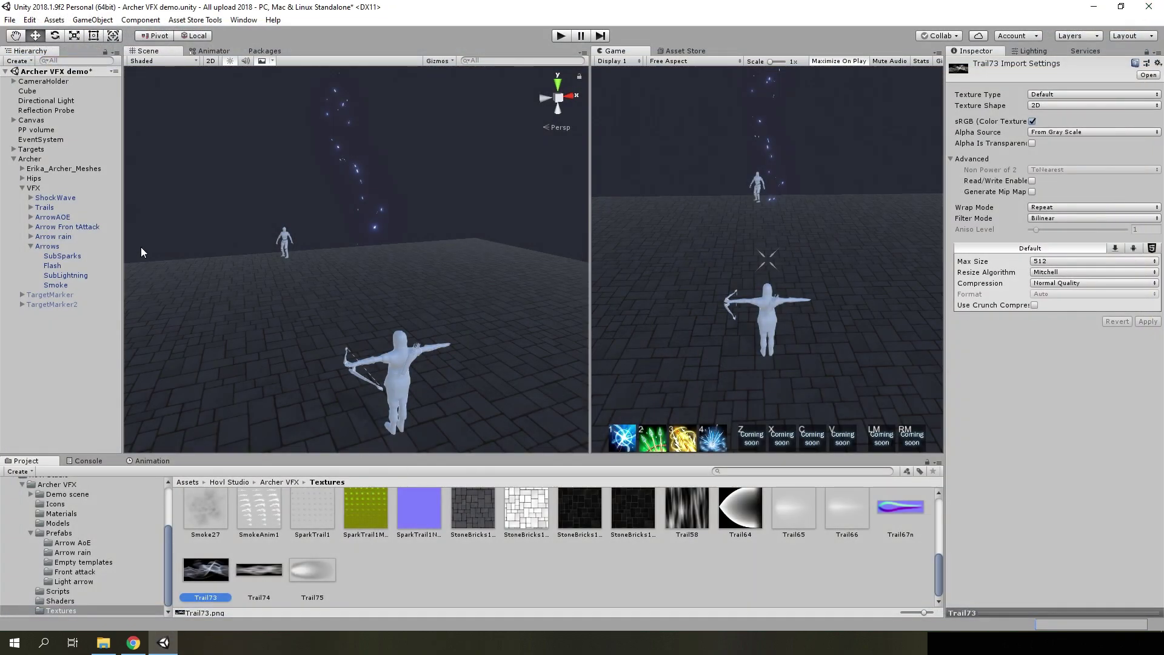
- Scroll to the Trails73cg2 material's MainTex slot and close its texture picker without changes
scroll(1059, 398, "down", 5)
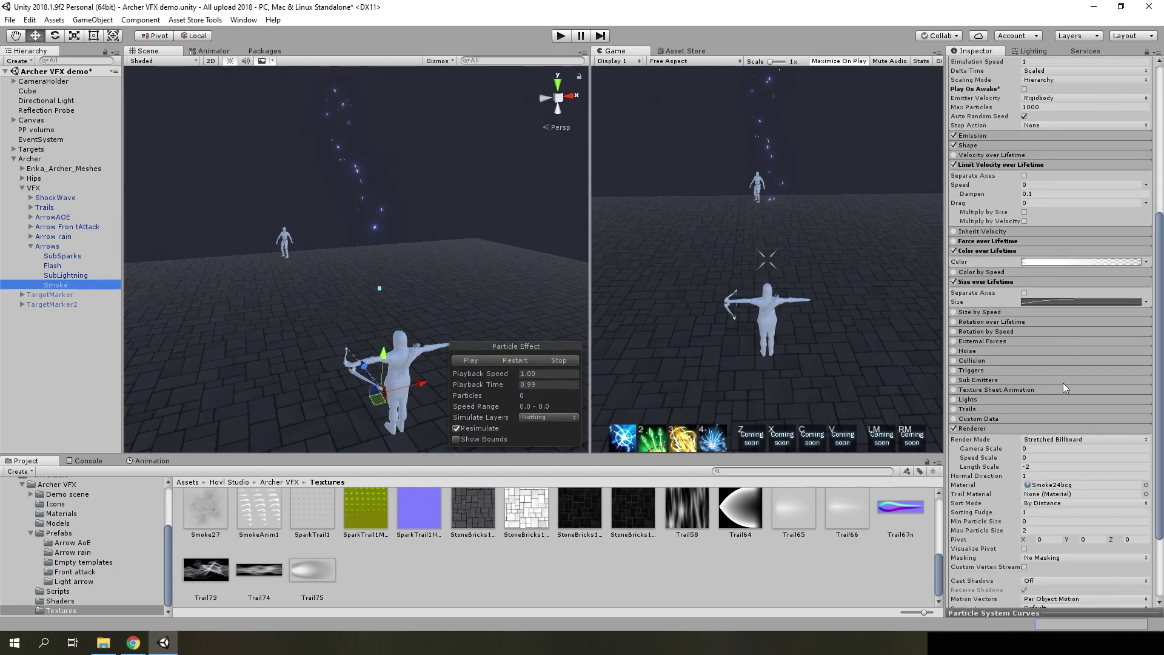
scroll(1059, 398, "down", 3)
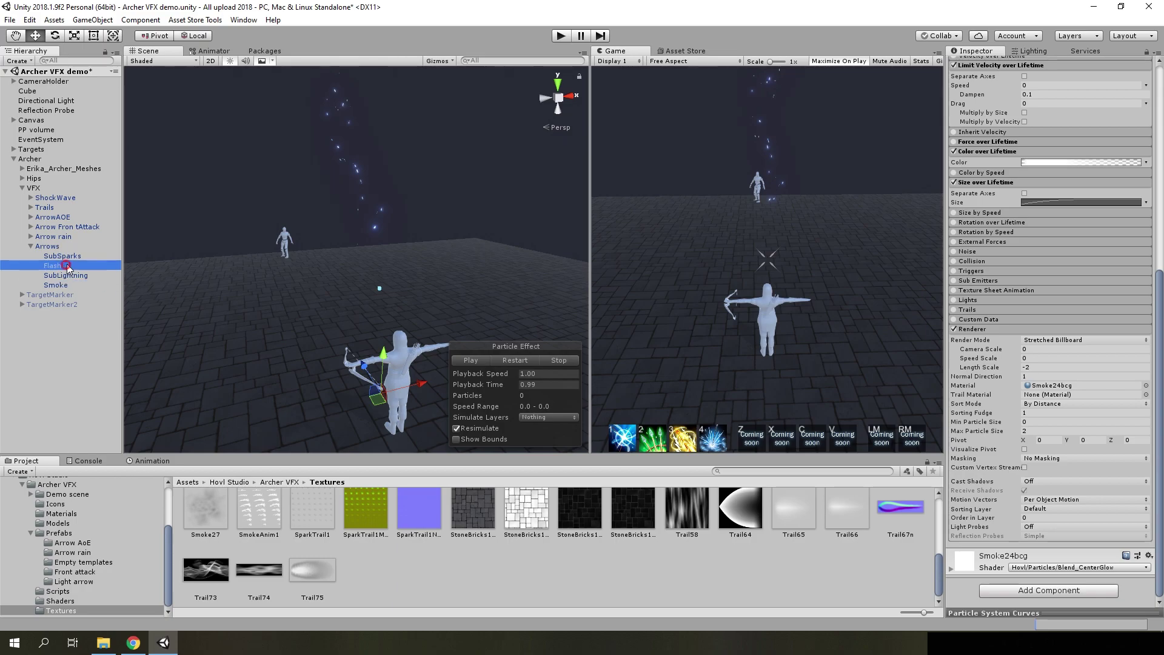
scroll(1118, 479, "down", 5)
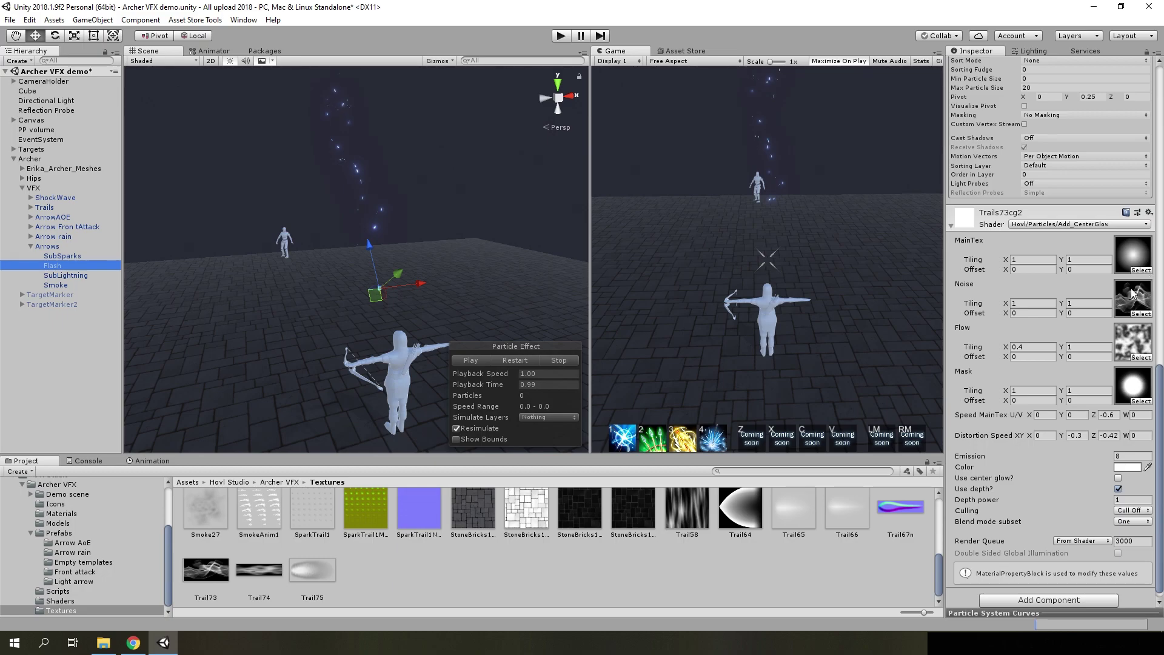
left_click(1141, 269)
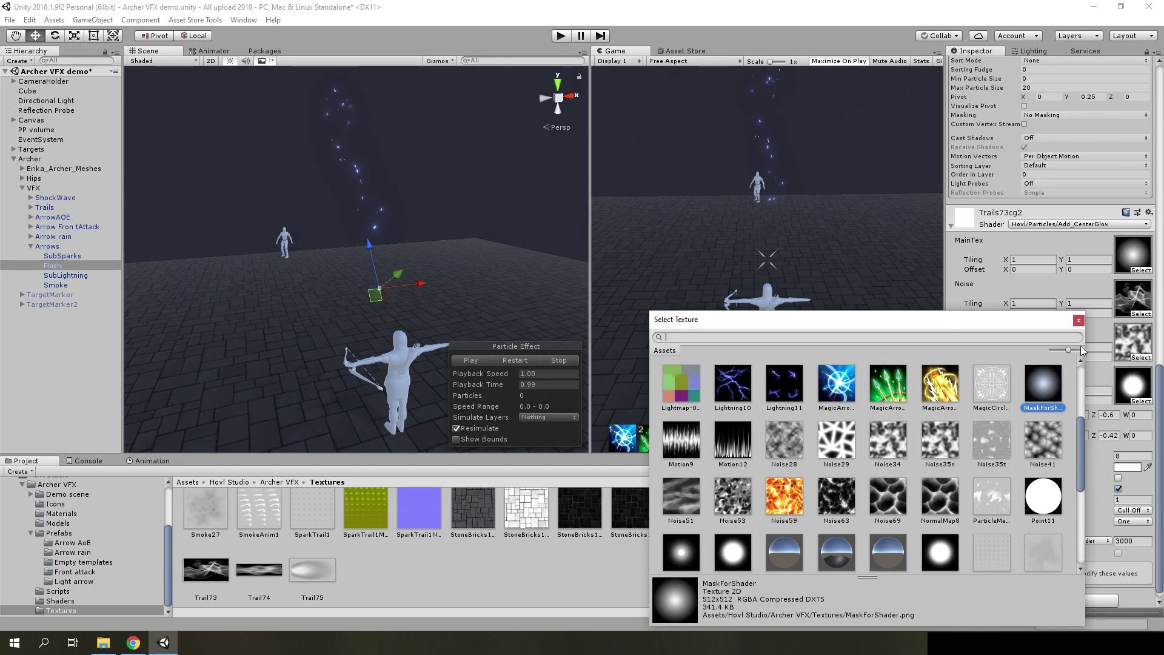
left_click(1081, 322)
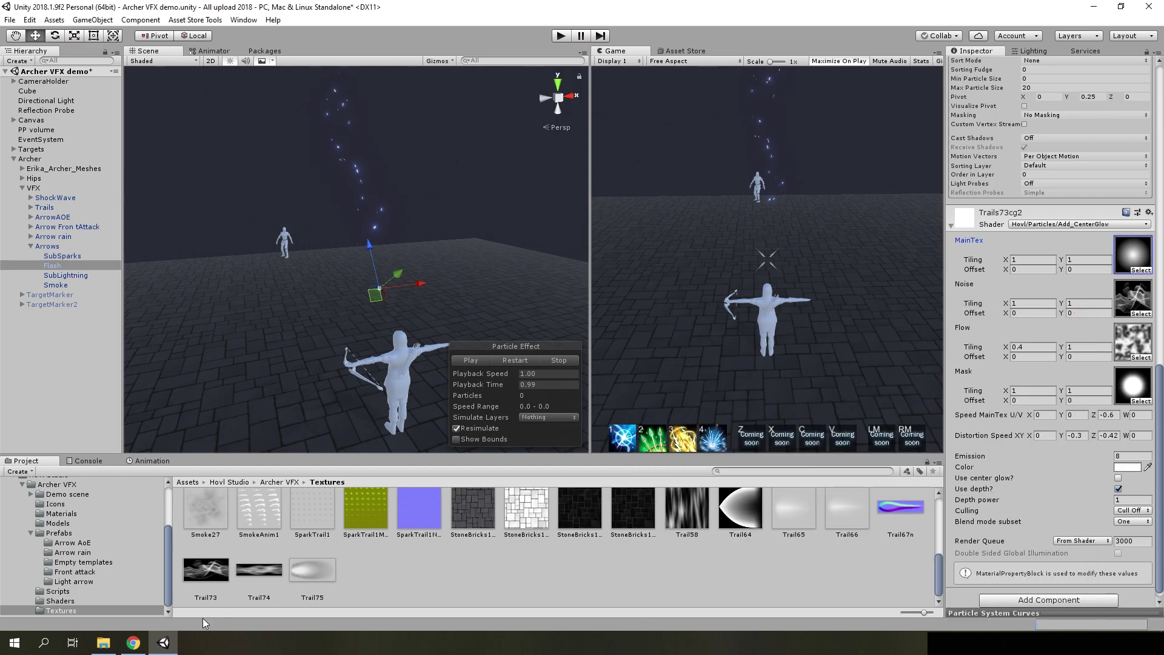
left_click(134, 643)
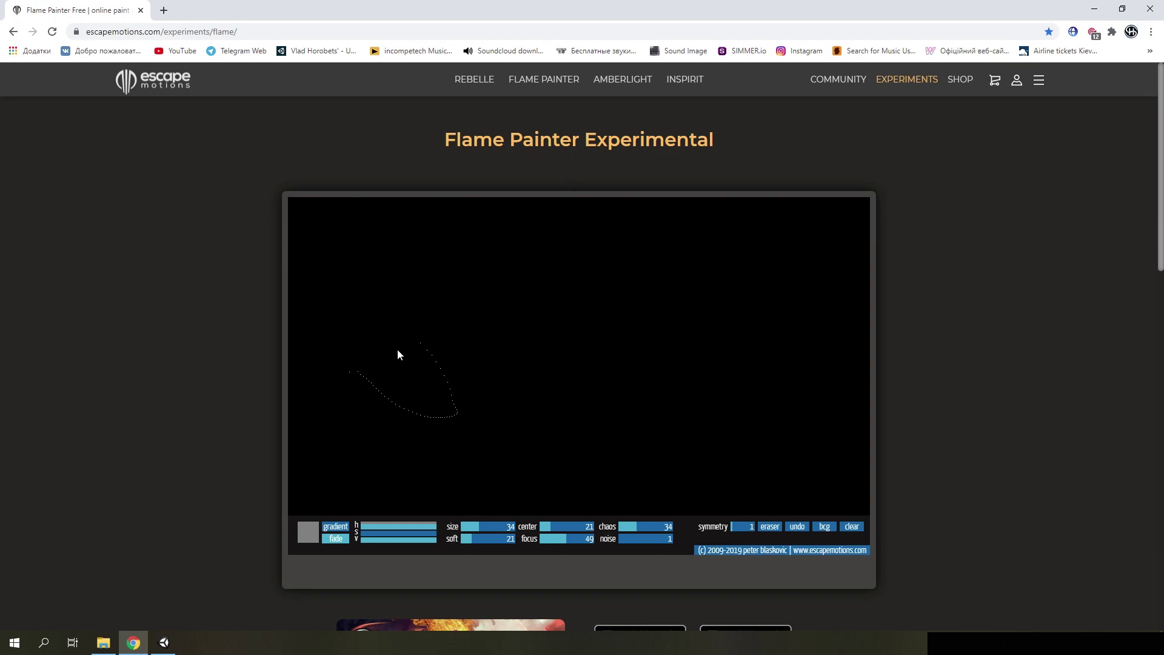
- Paint a flame stroke, clear the canvas, then repaint a long stroke from right to left
left_click_drag(387, 333, 796, 410)
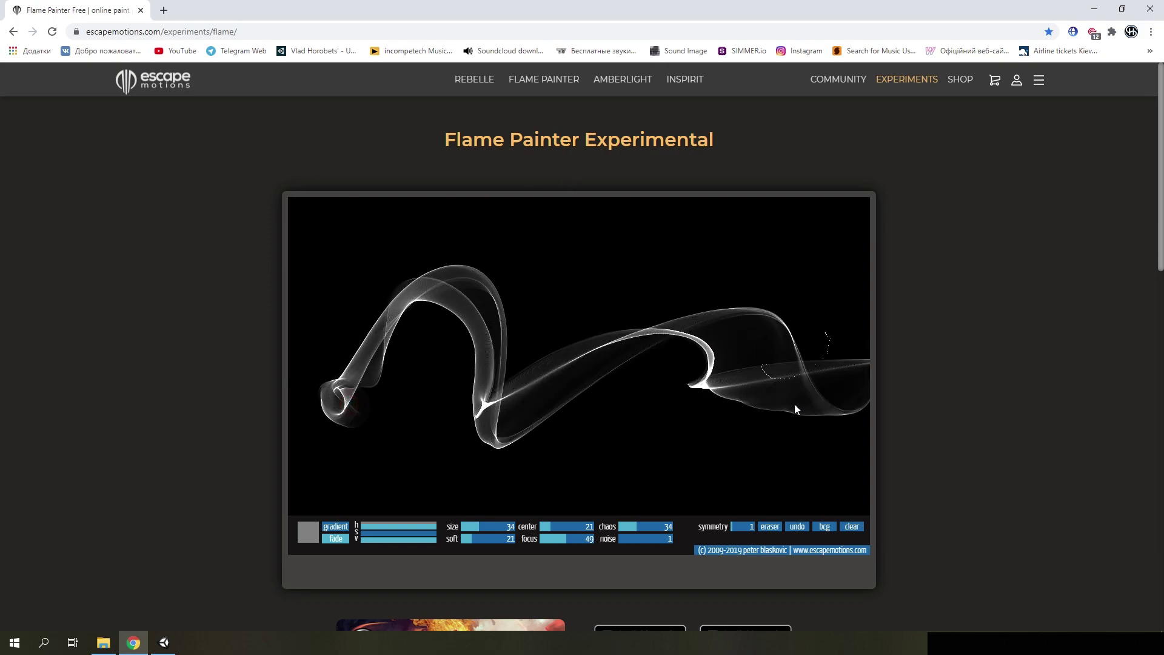
left_click(853, 526)
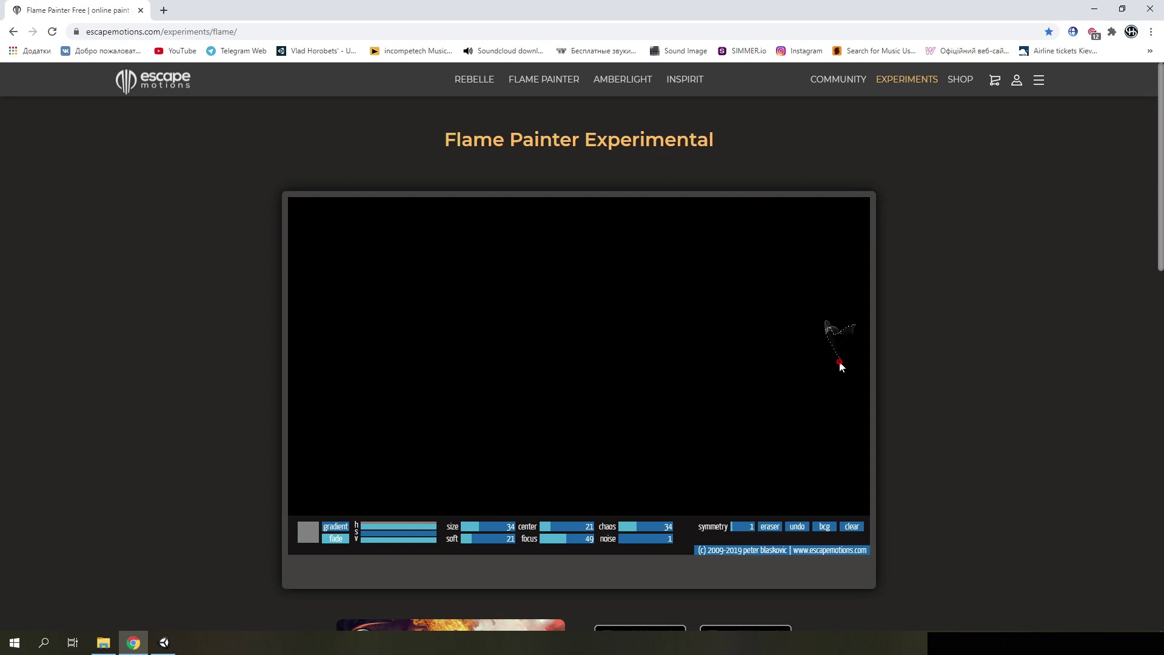
left_click_drag(841, 367, 328, 373)
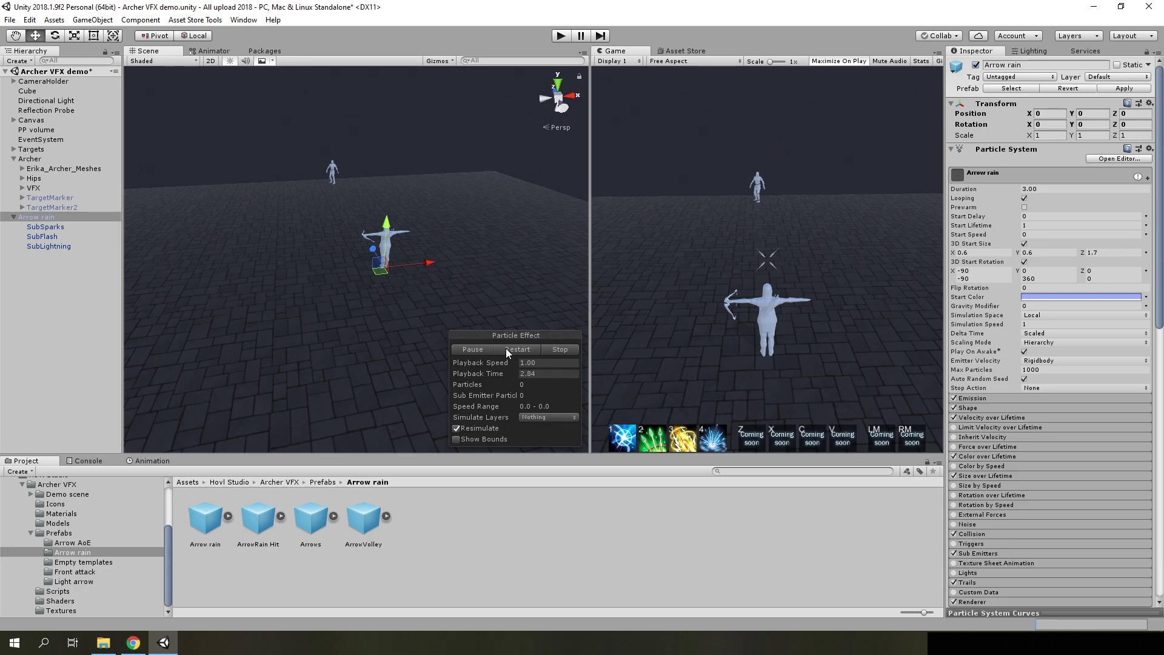
- Replay the Arrow rain with its SubSparks, SubFlash and SubLightning sub-emitters from several angles
left_click(505, 348)
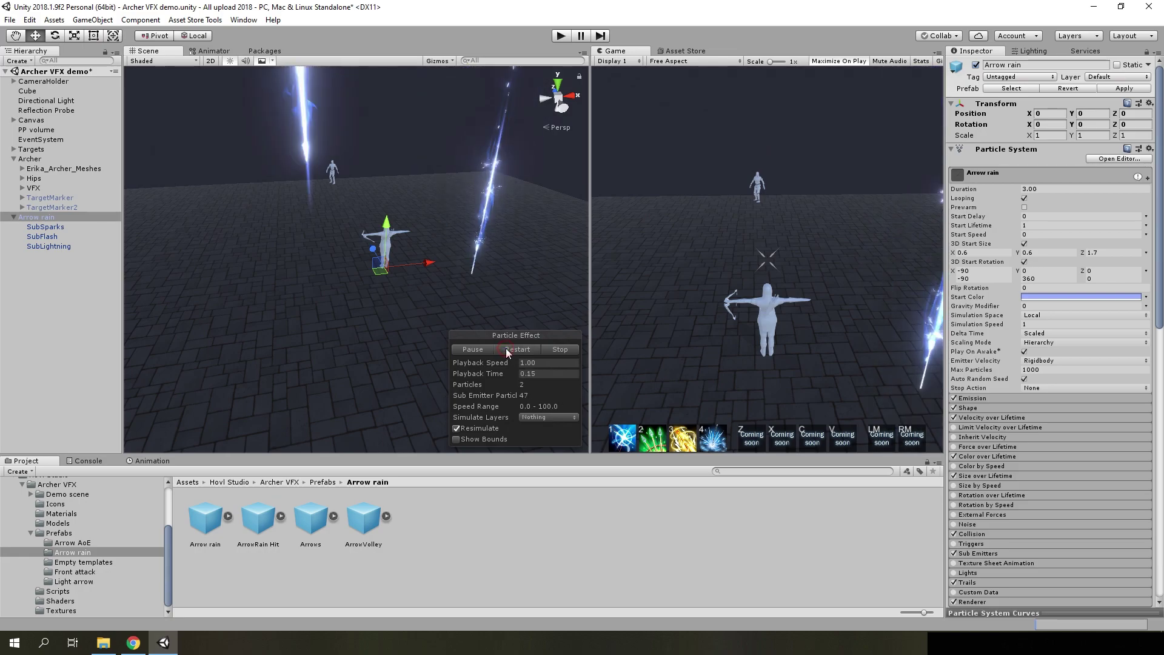
left_click_drag(428, 317, 433, 313, "alt")
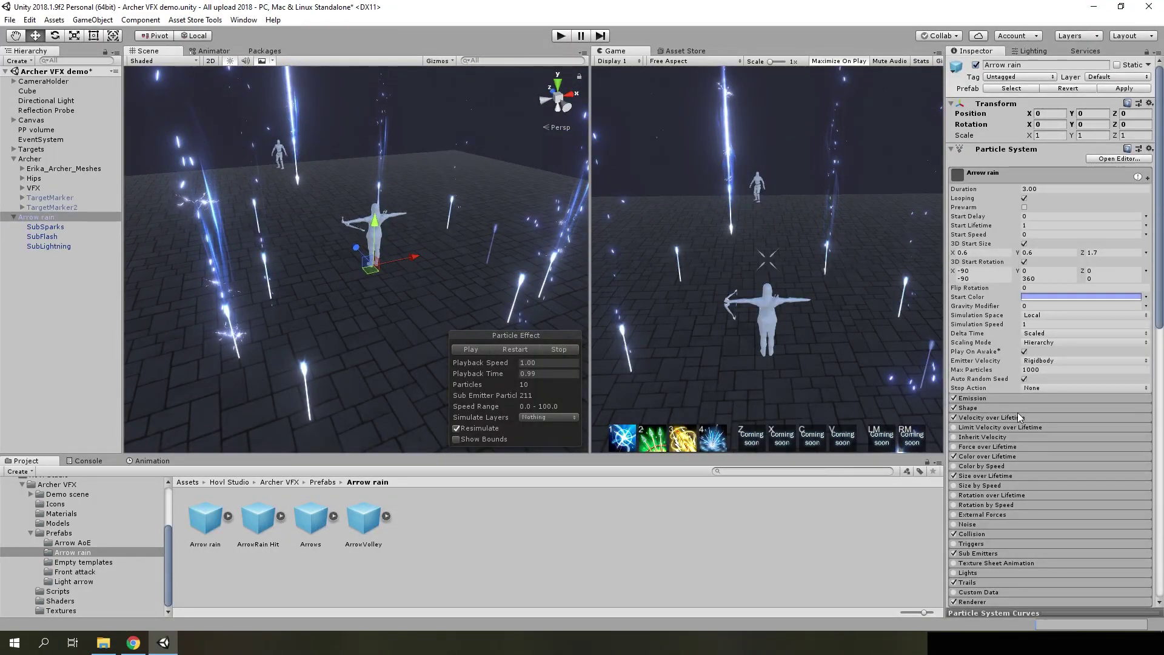
scroll(1017, 412, "down", 5)
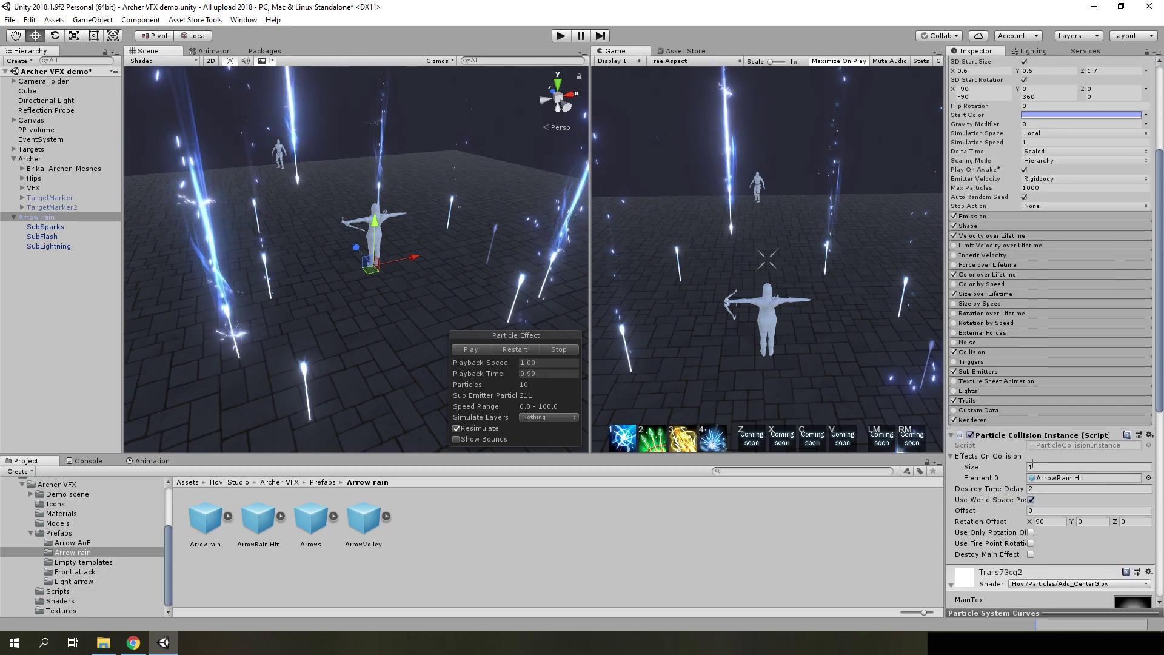
left_click_drag(424, 316, 437, 306, "alt")
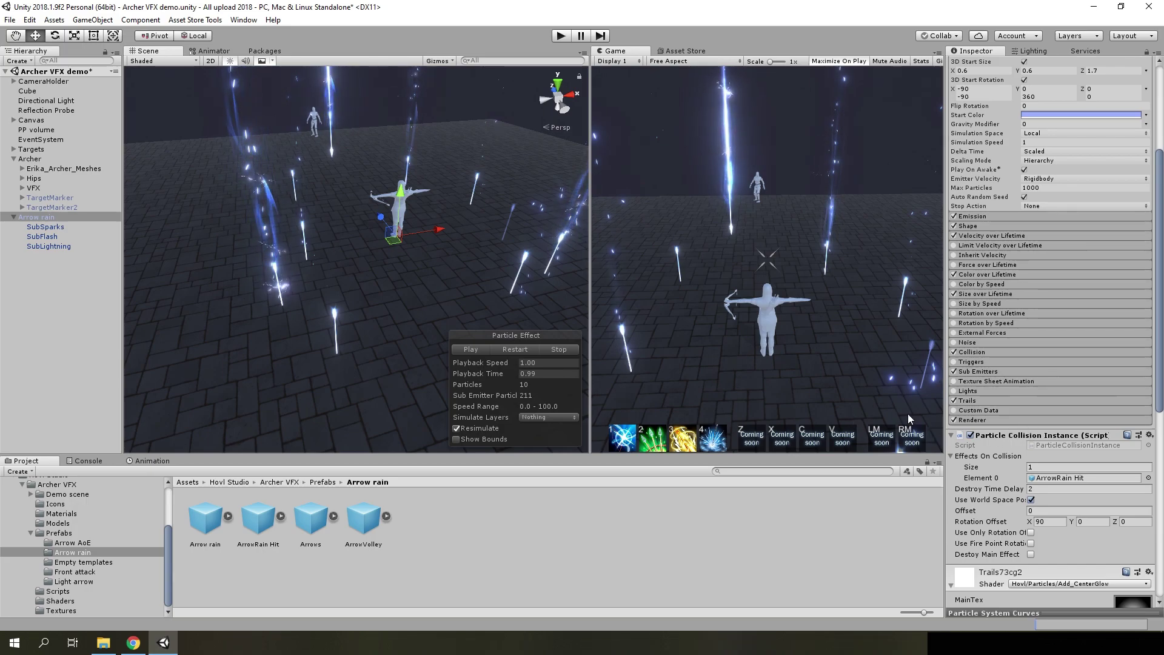
- Expand the Collision module and scroll through the Sub Emitters, Trails and Renderer settings
left_click(977, 355)
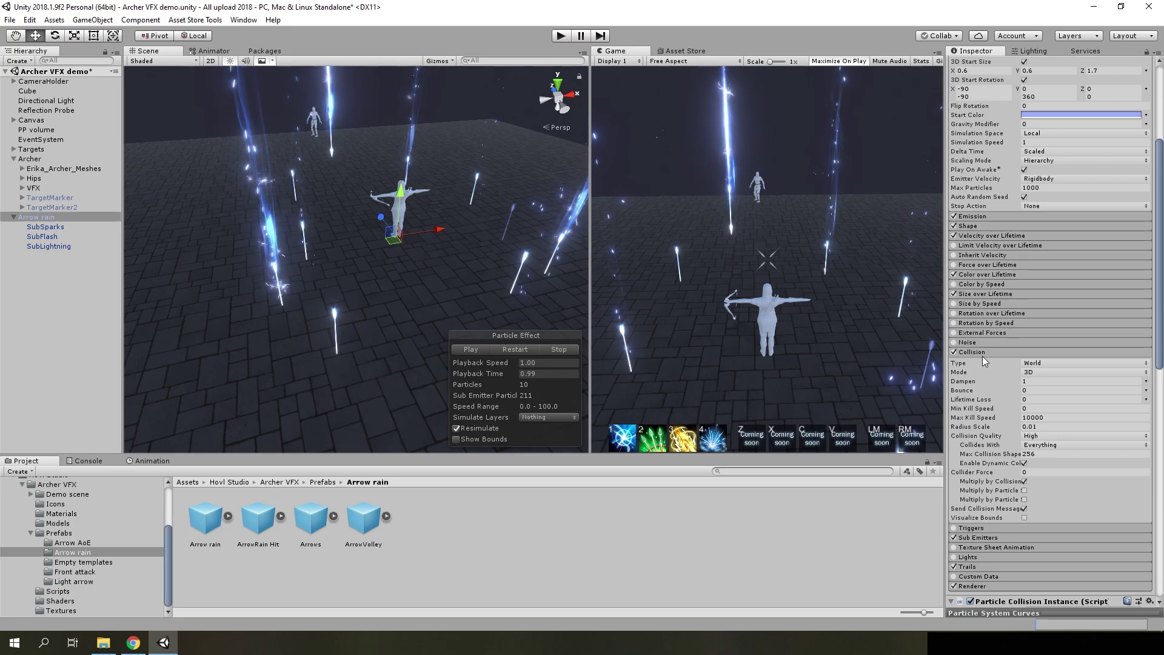
scroll(1038, 481, "down", 5)
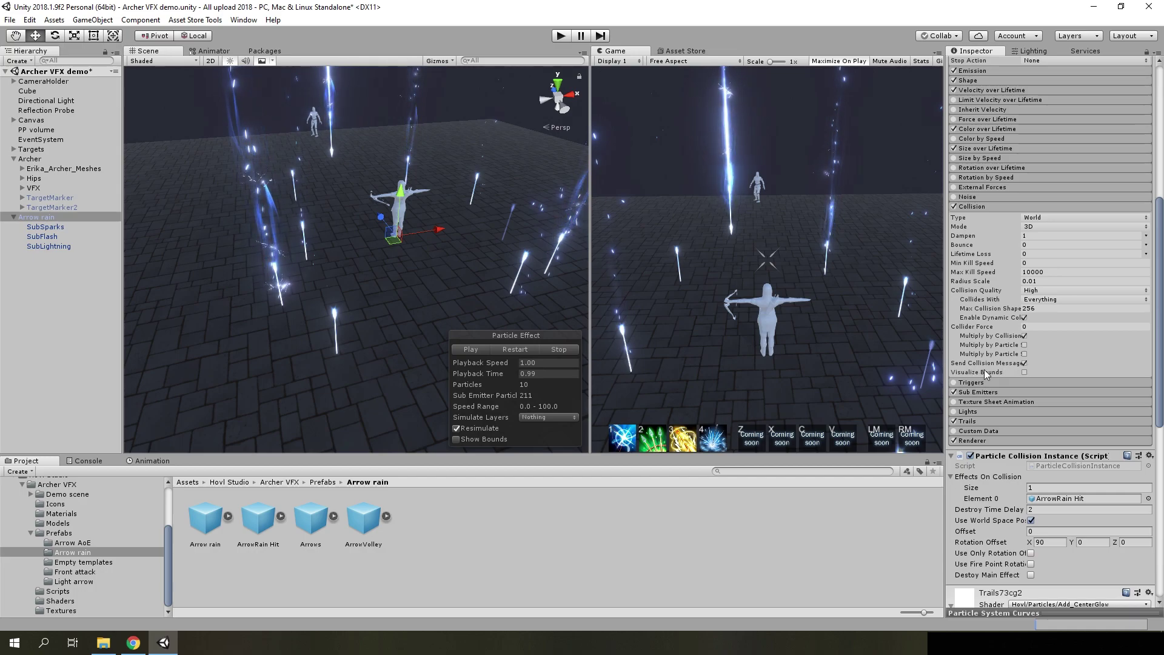
right_click_drag(948, 358, 534, 335)
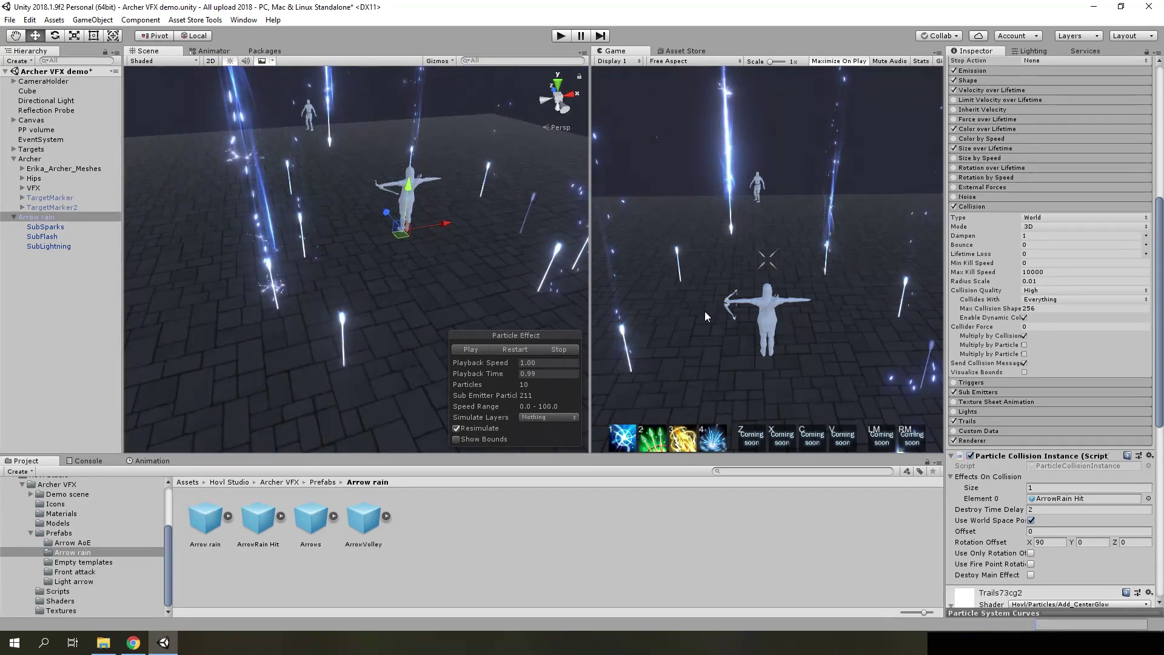
scroll(1115, 441, "down", 5)
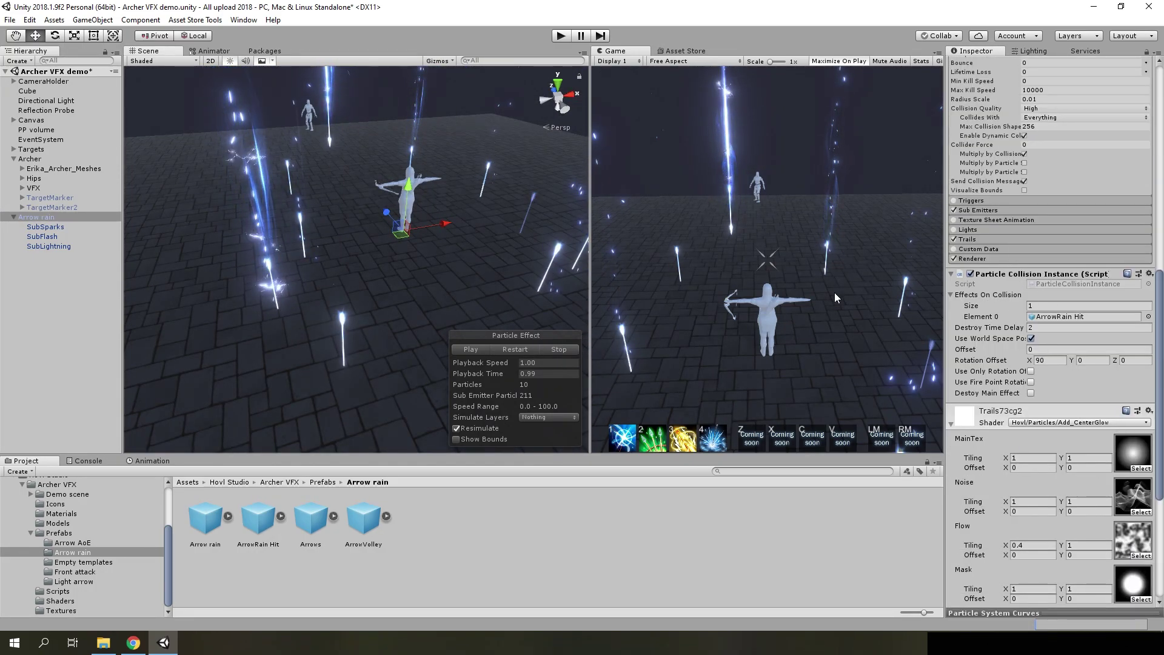
right_click_drag(473, 255, 486, 226)
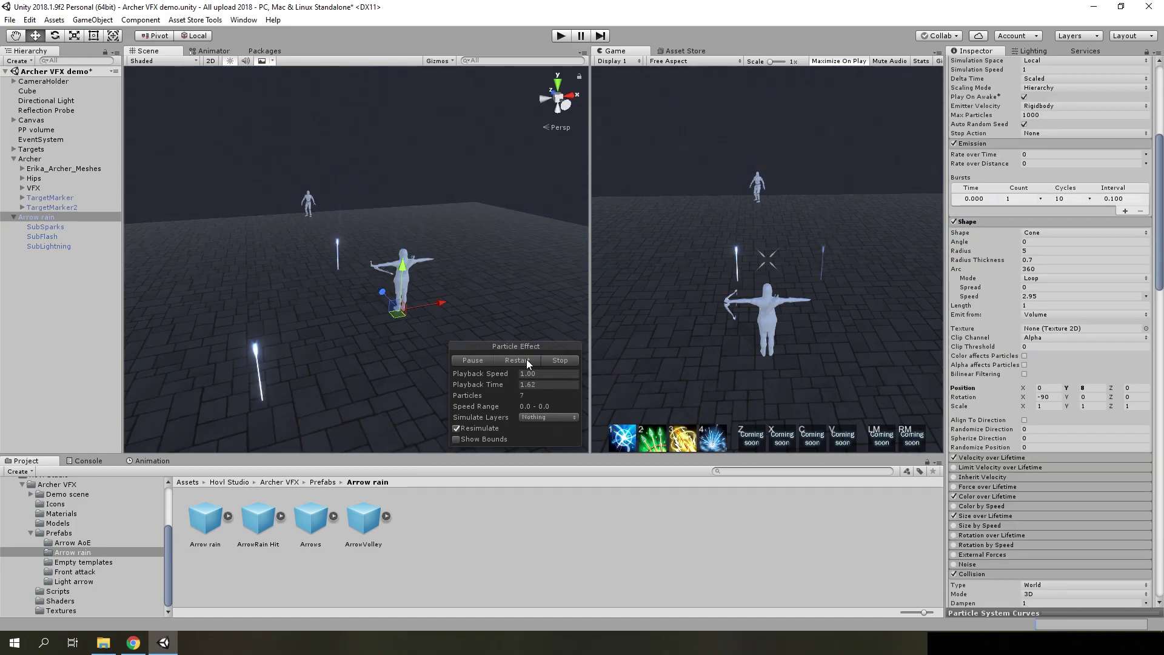
scroll(1090, 417, "up", 10)
scroll(1090, 417, "down", 10)
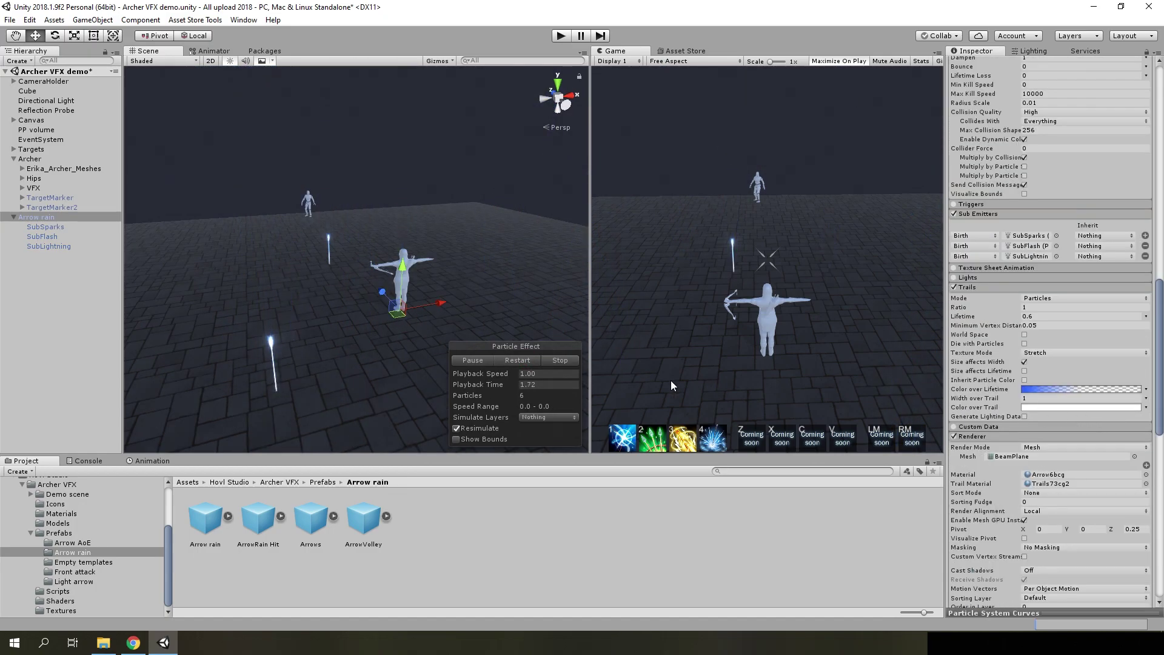
- Replay the arrow rain and review its Shape module: Cone, radius 5, 360° arc
left_click(503, 359)
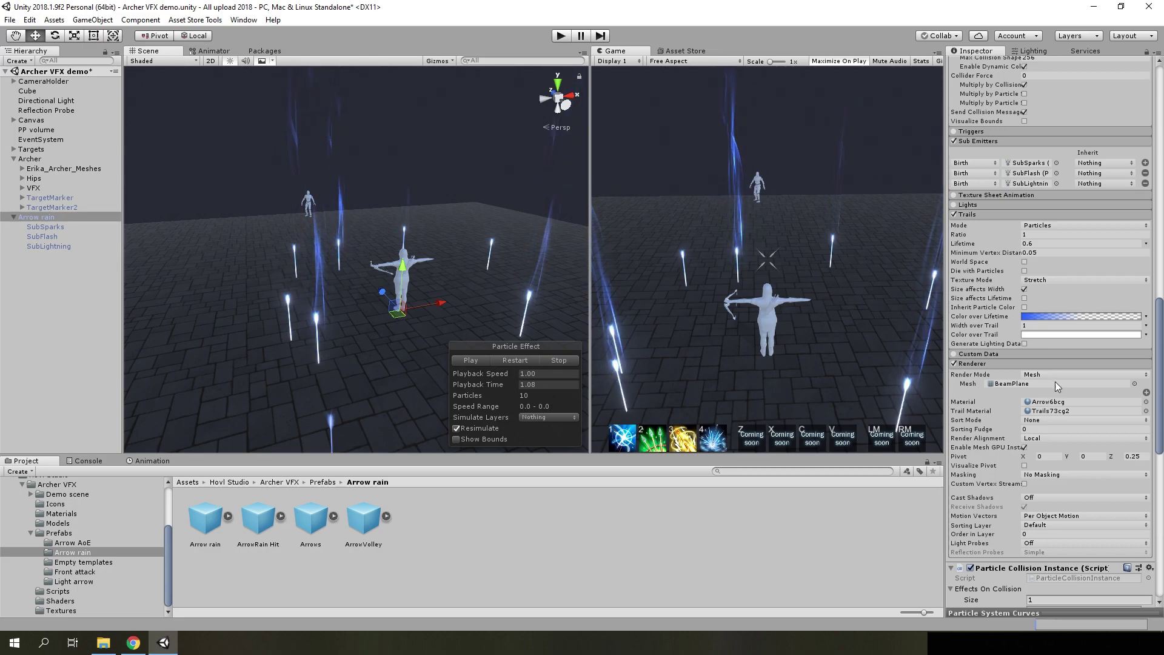
scroll(1059, 398, "up", 3)
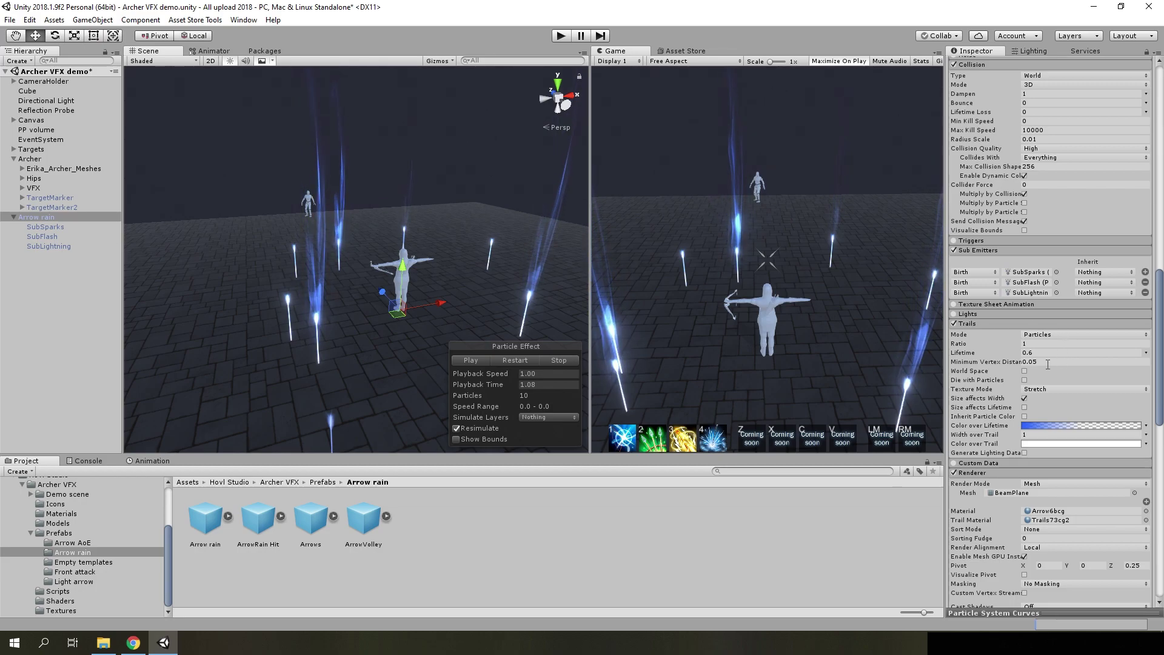
scroll(992, 375, "up", 1)
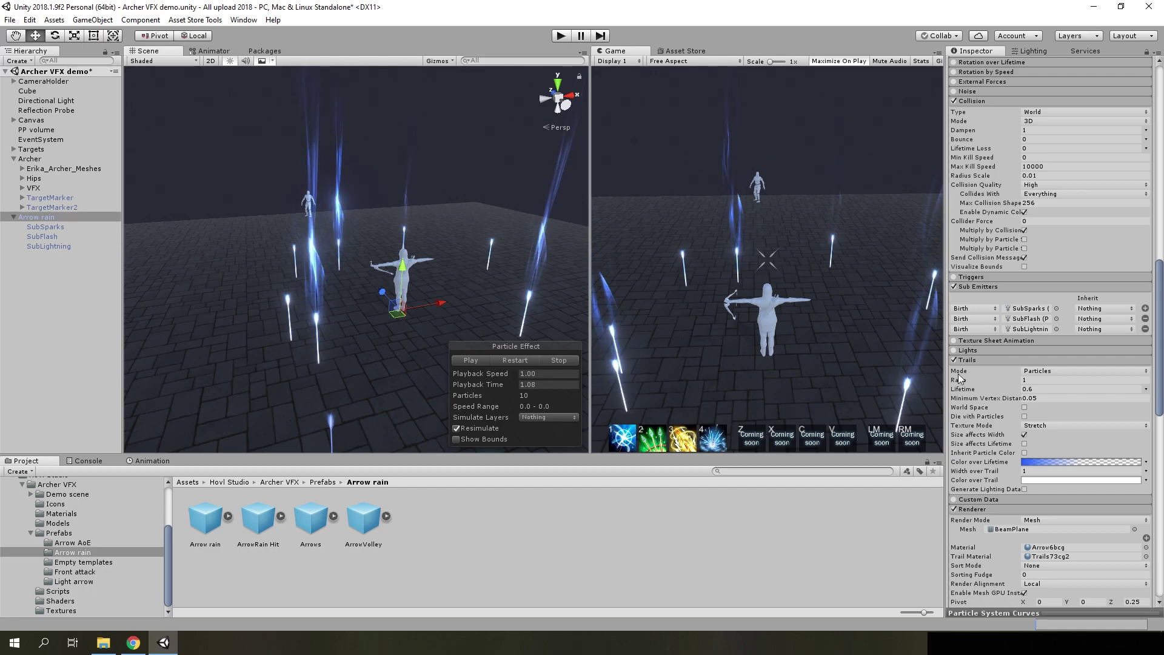
scroll(1006, 374, "up", 3)
scroll(1012, 374, "up", 3)
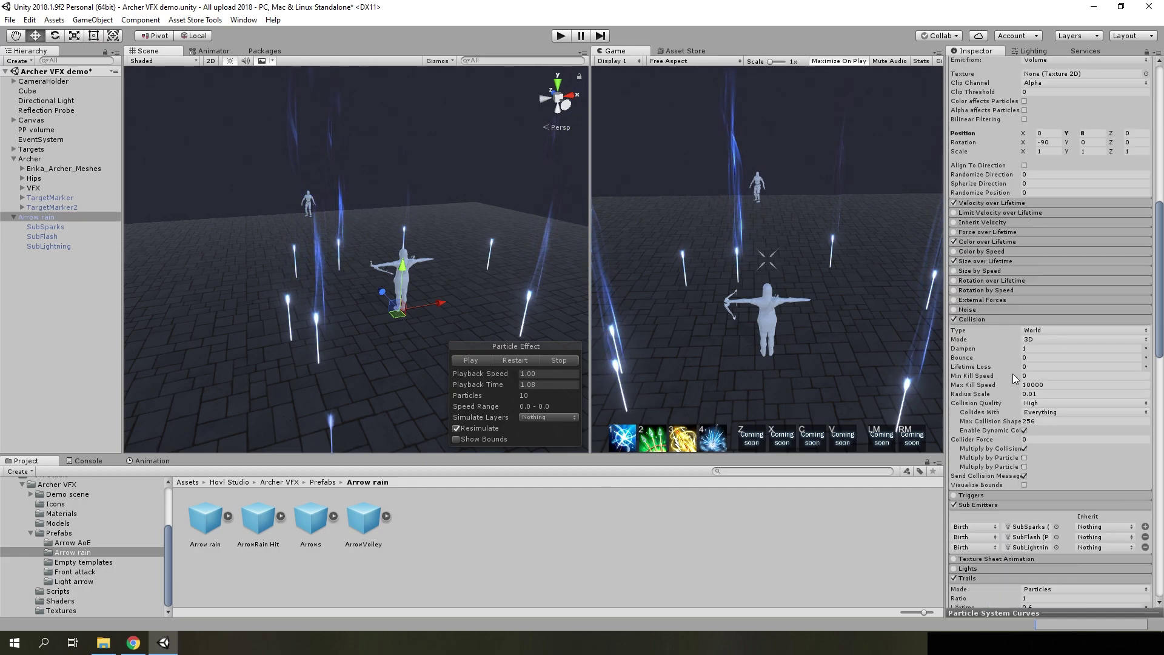
scroll(1023, 364, "up", 3)
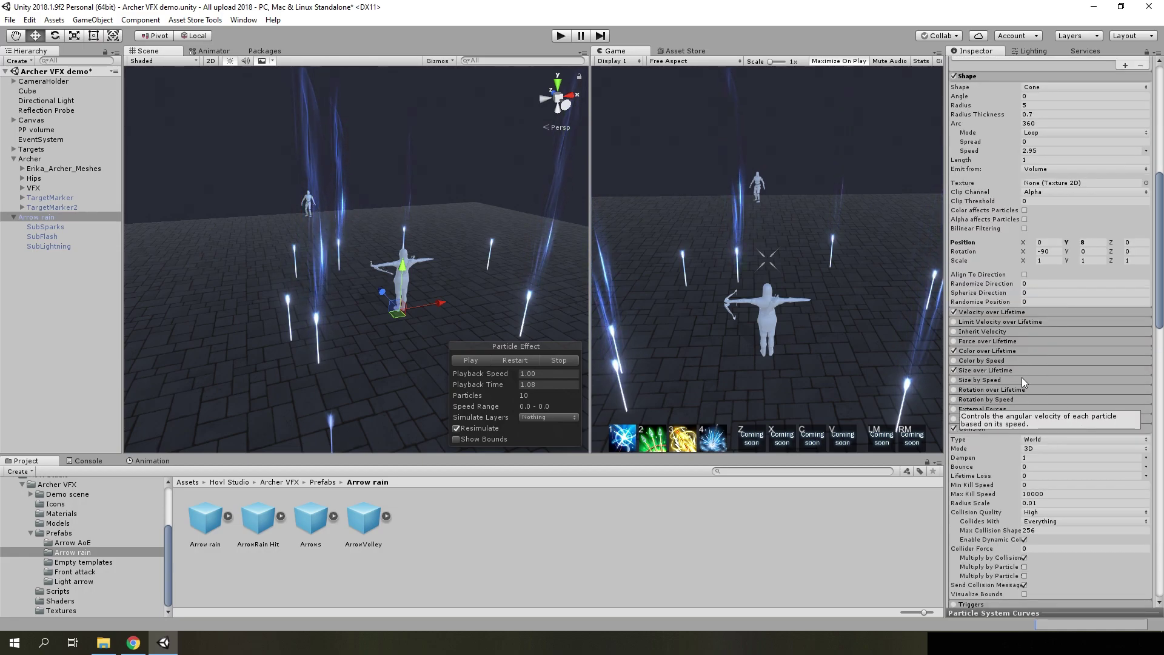
- Test the Collision Dampen at 0 on the previewed rain, then return it to 1
left_click(477, 361)
left_click(480, 361)
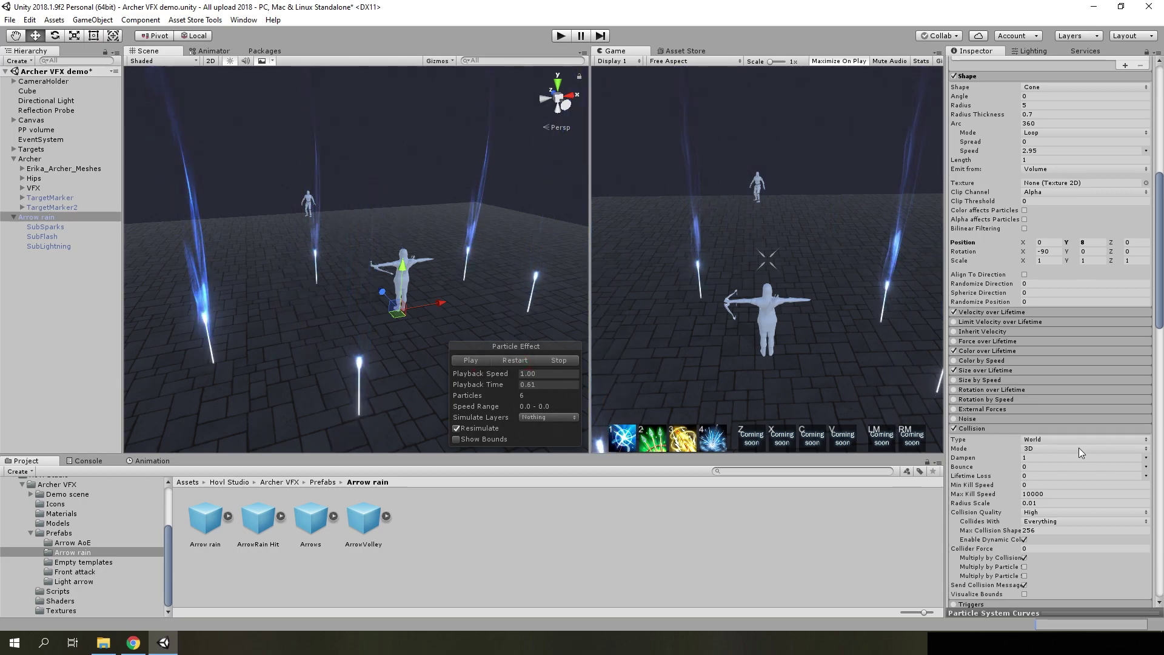
scroll(1030, 388, "down", 2)
left_click(1030, 385)
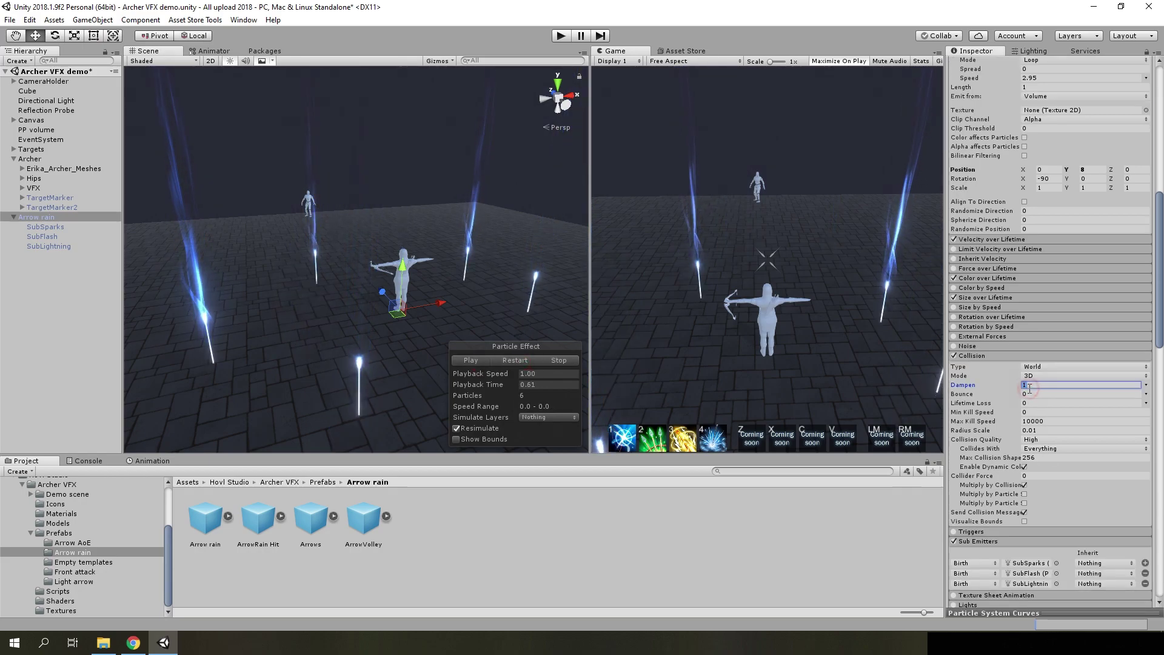
type("0")
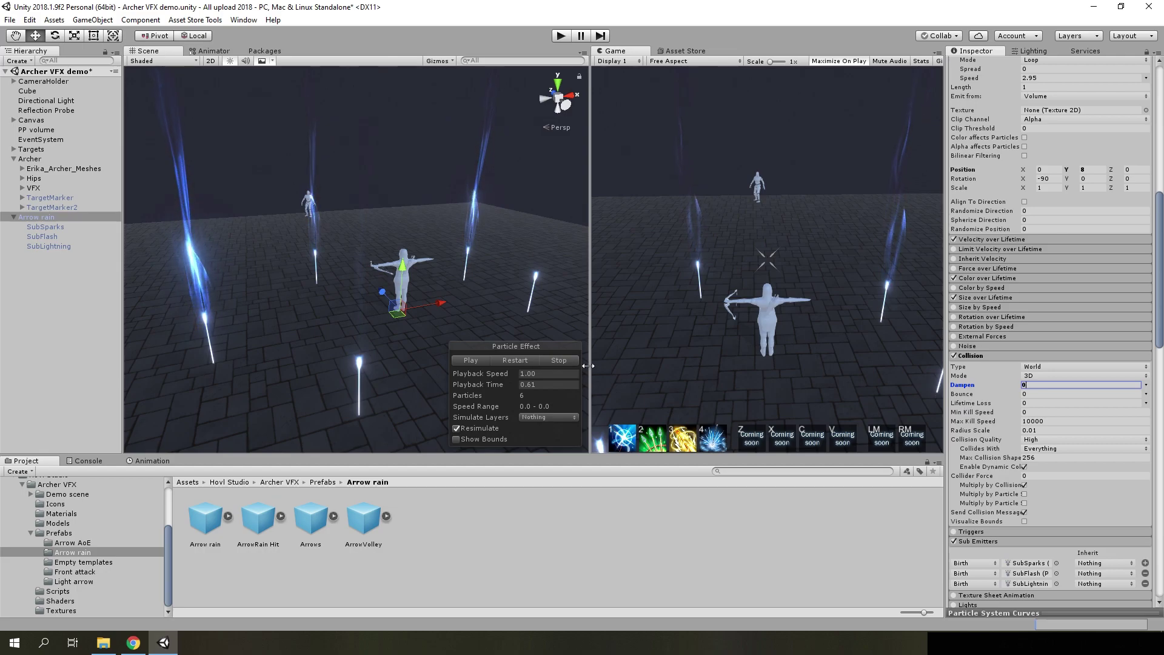
left_click(516, 359)
left_click(1037, 386)
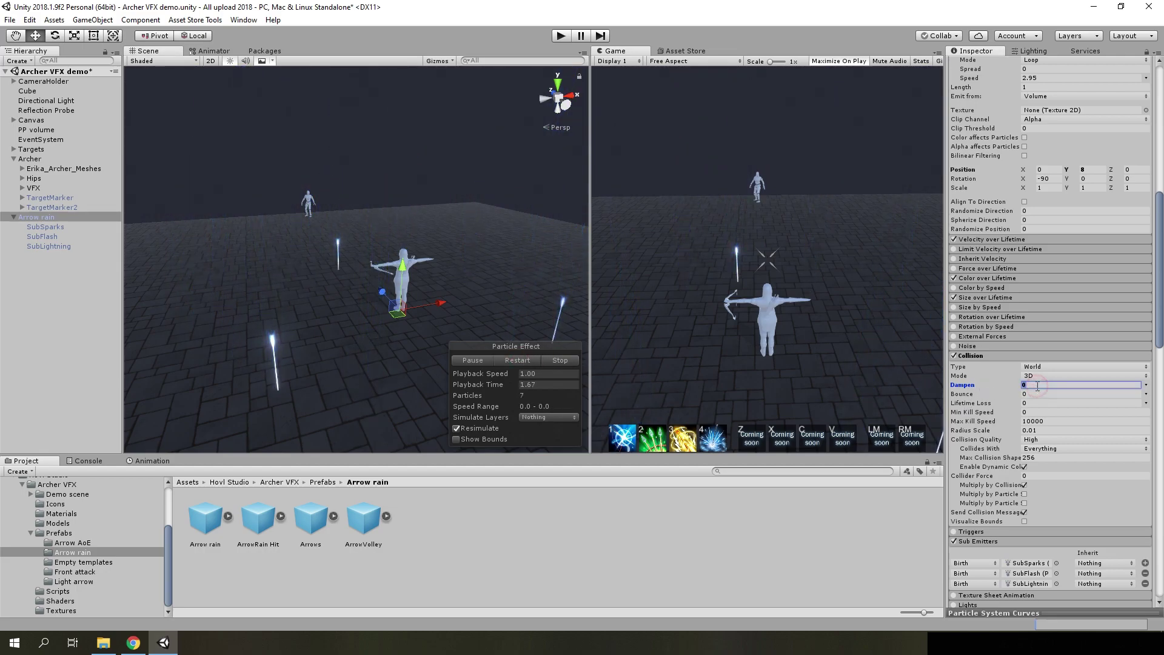
type("1")
key("Return")
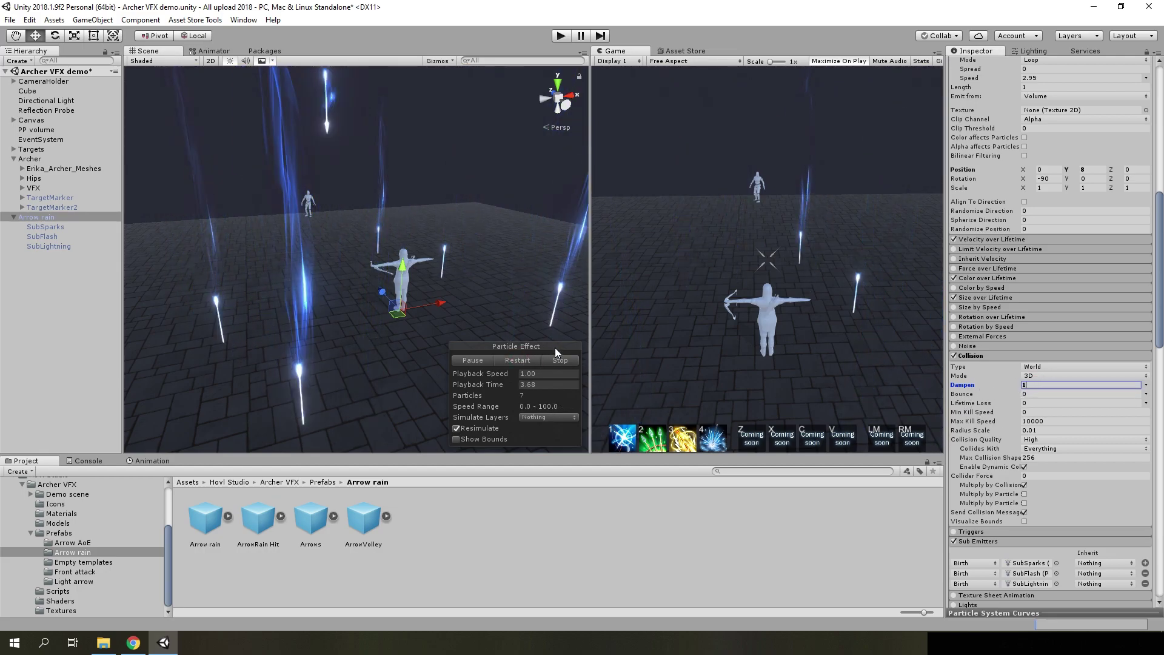
- Switch off Size over Lifetime and expand Velocity over Lifetime, showing Linear Y -100 in Local space
left_click(471, 360)
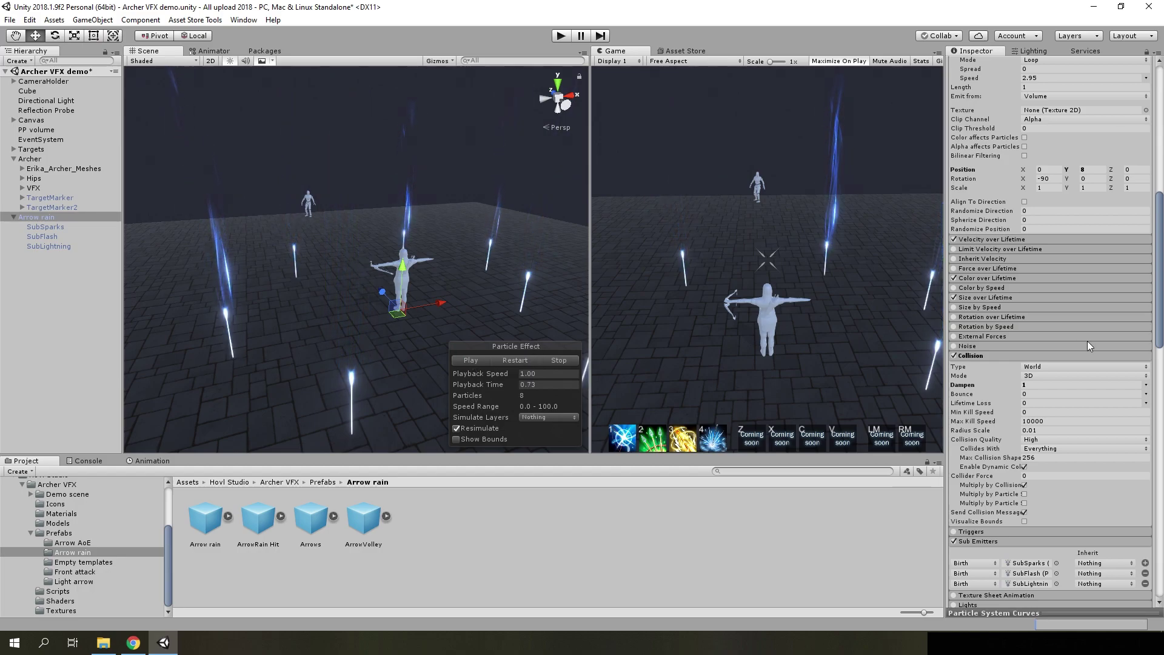
left_click(979, 298)
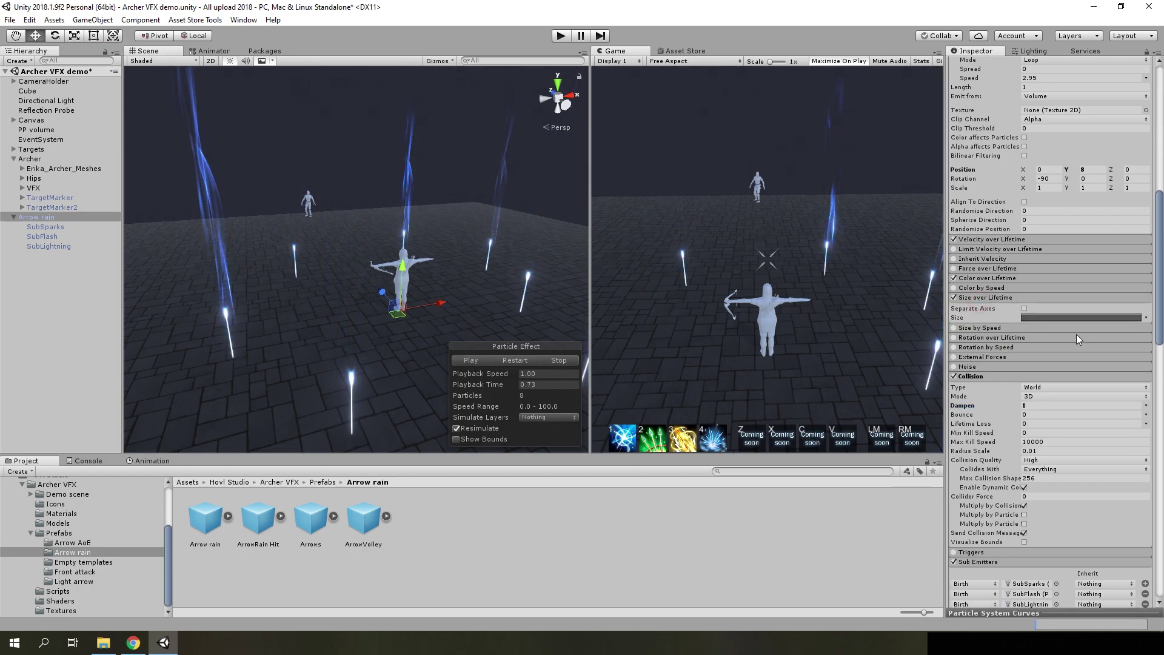
left_click(961, 297)
left_click(984, 278)
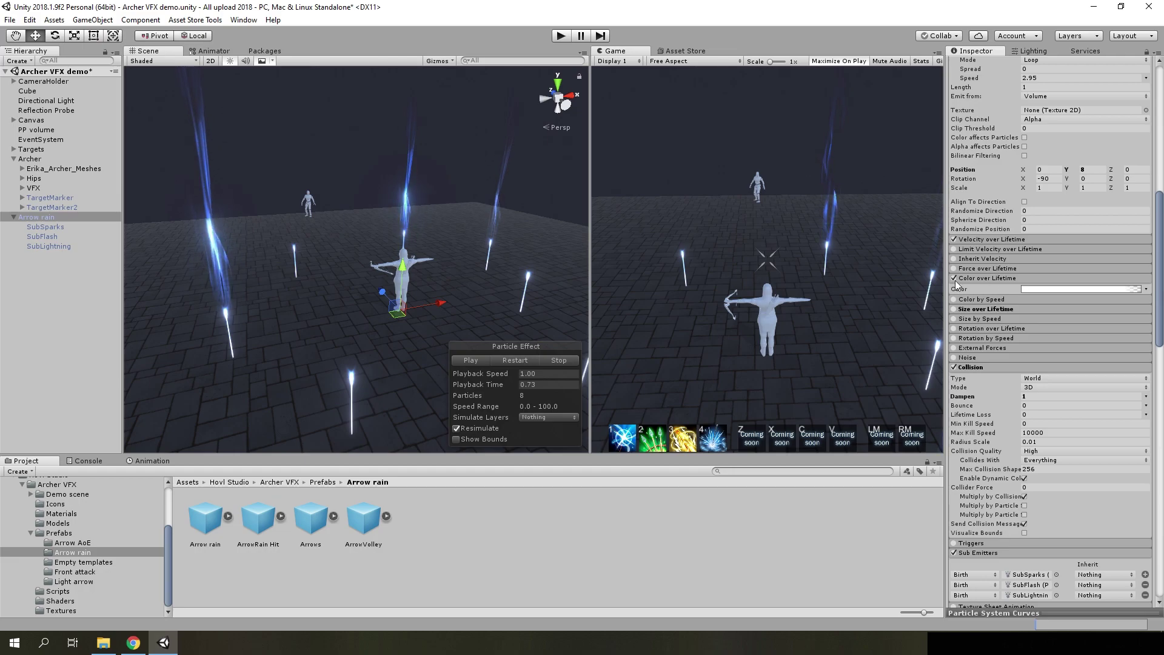
left_click(986, 279)
left_click(976, 240)
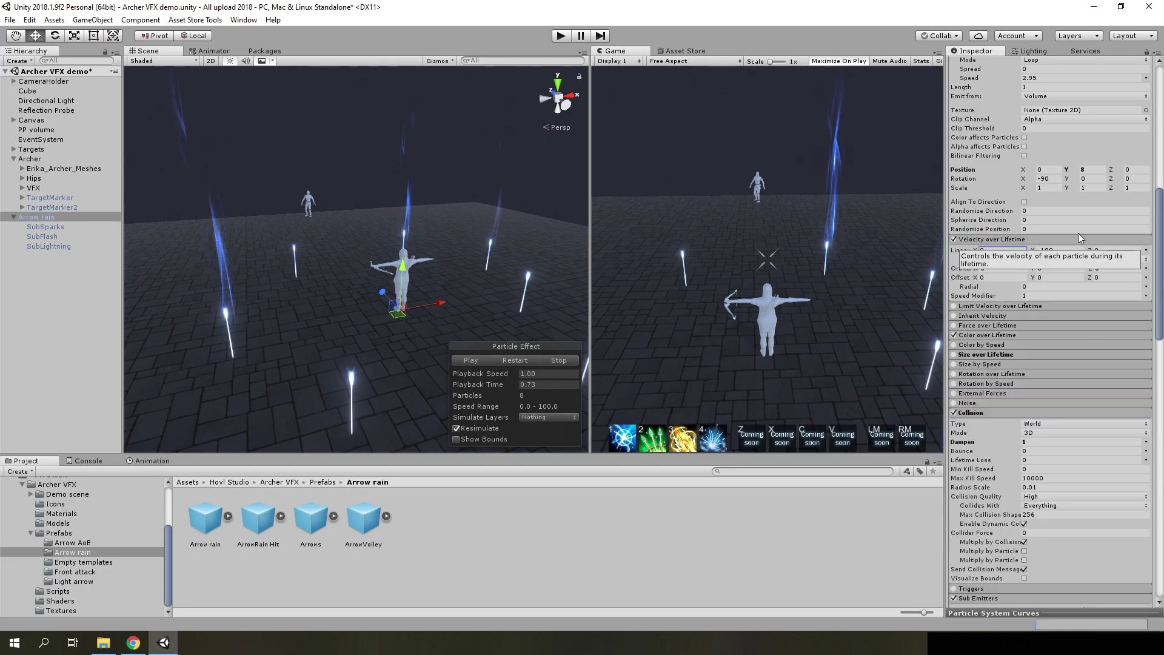
scroll(1061, 257, "up", 3)
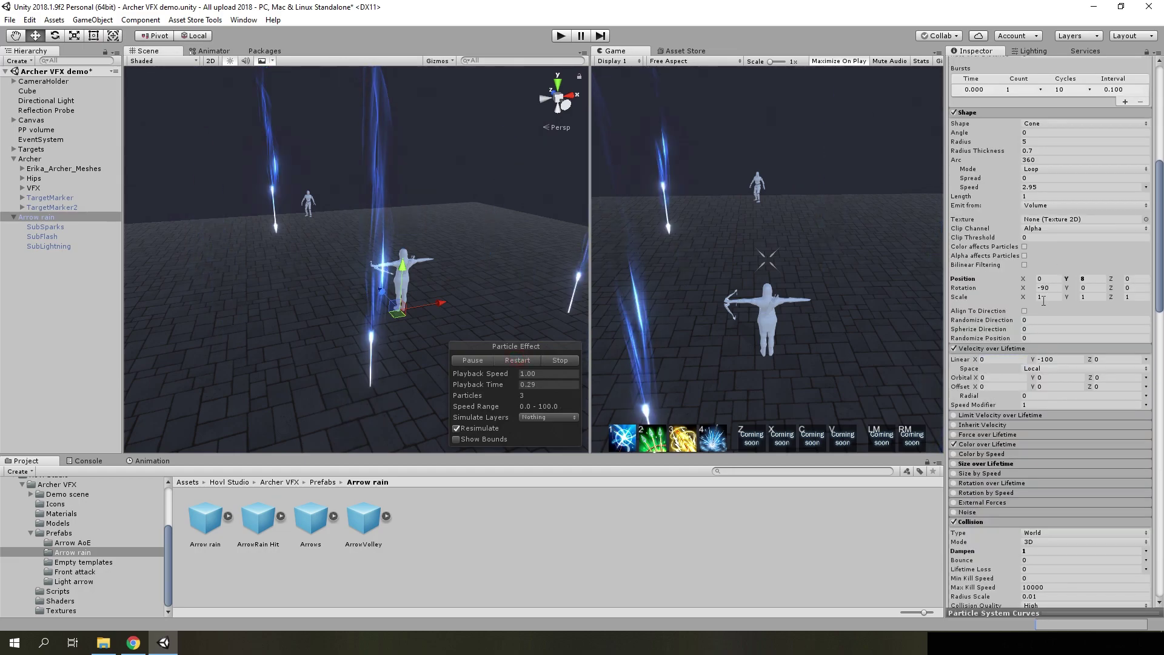
- Change the Shape emitter's Position Y to 0 and then back to 8
left_click(500, 360)
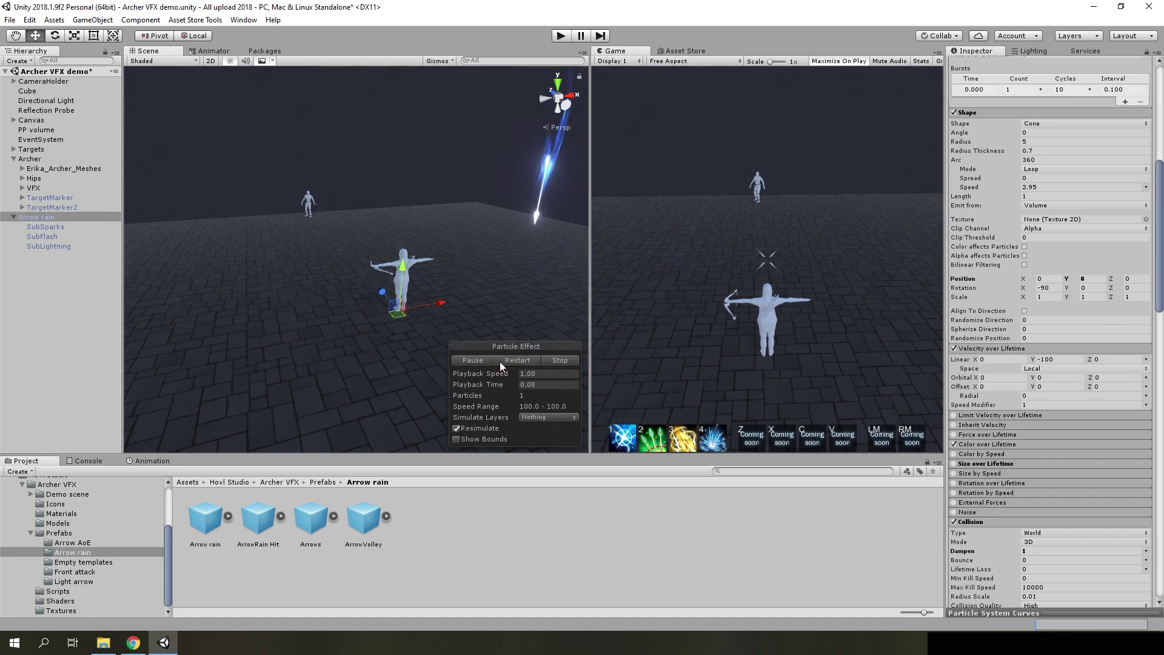
left_click(473, 360)
scroll(1064, 264, "up", 4)
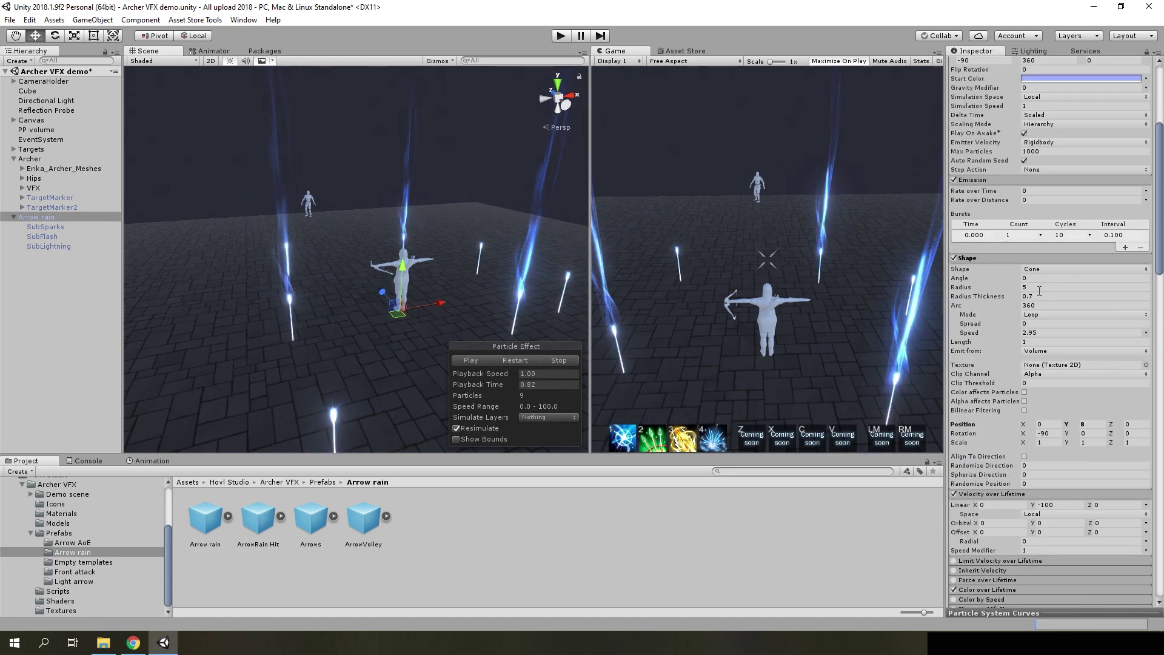
left_click(1044, 434)
left_click(1091, 424)
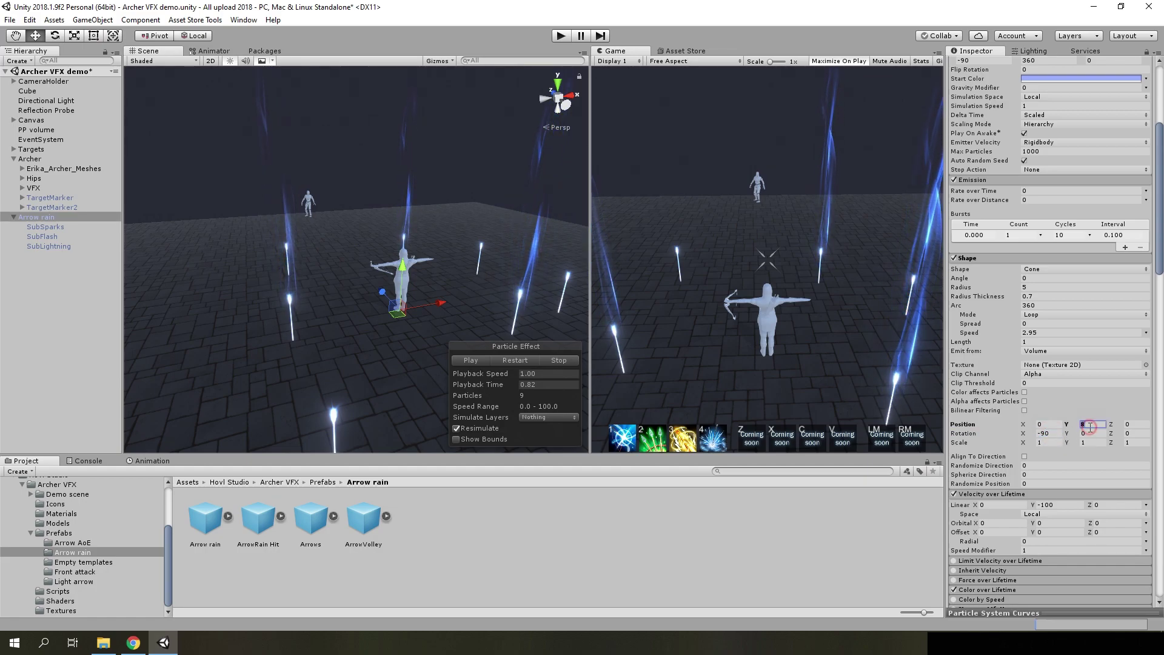
type("0")
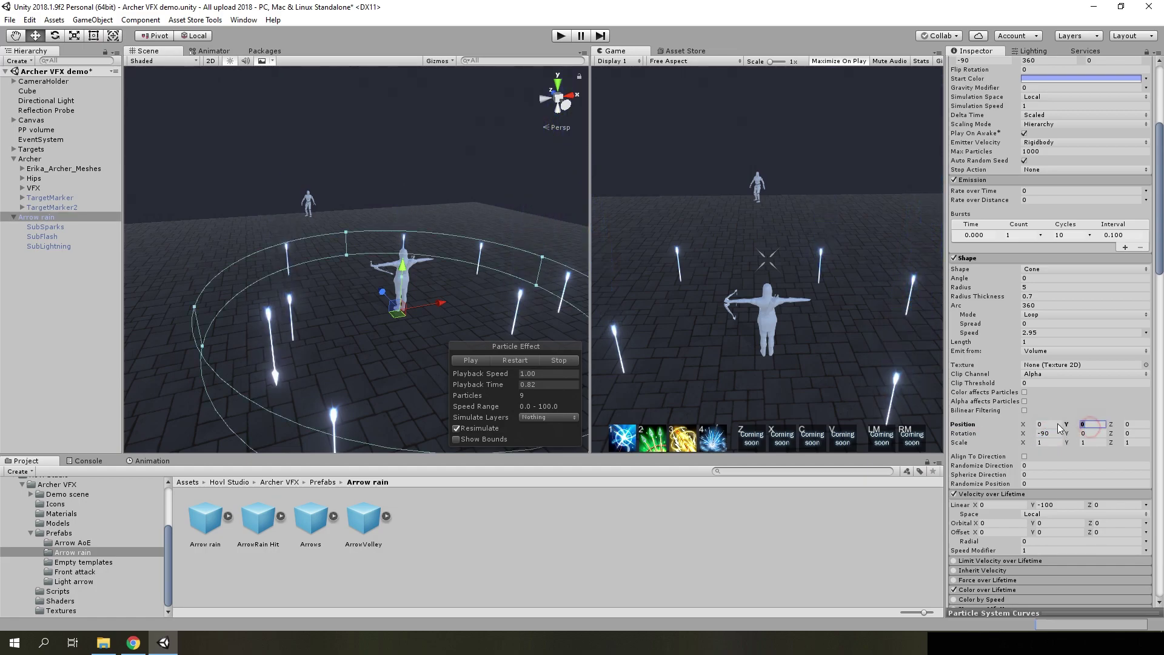
type("8")
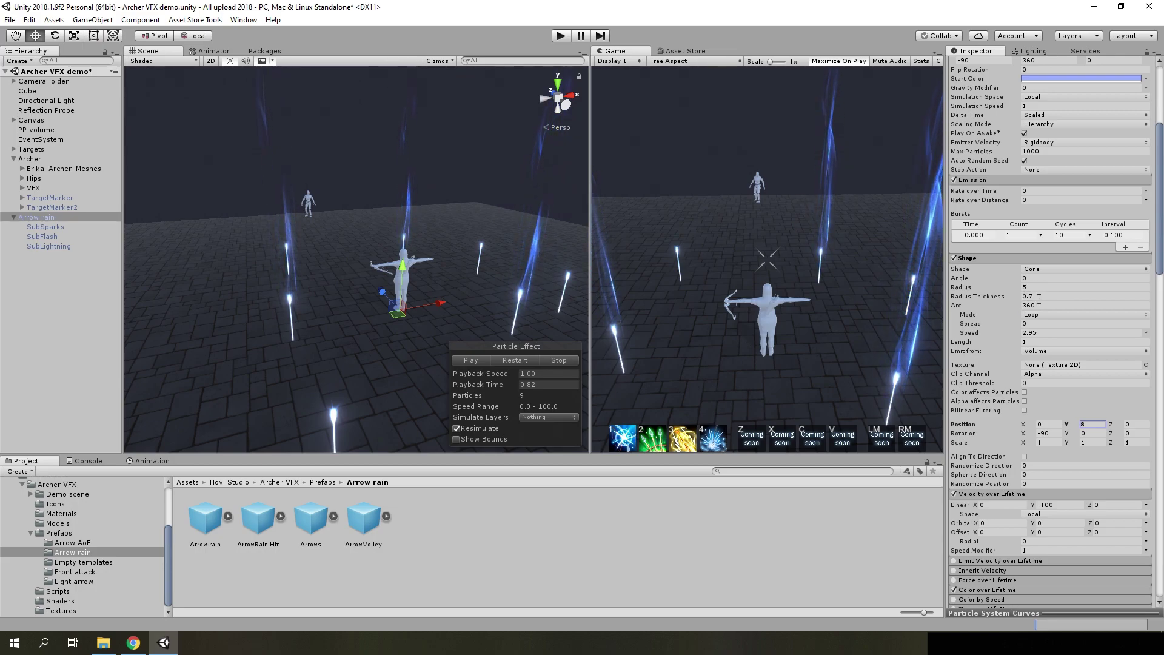
- Replay the rain at the new emitter height and orbit the Scene view around the archer
left_click(488, 361)
left_click(488, 364)
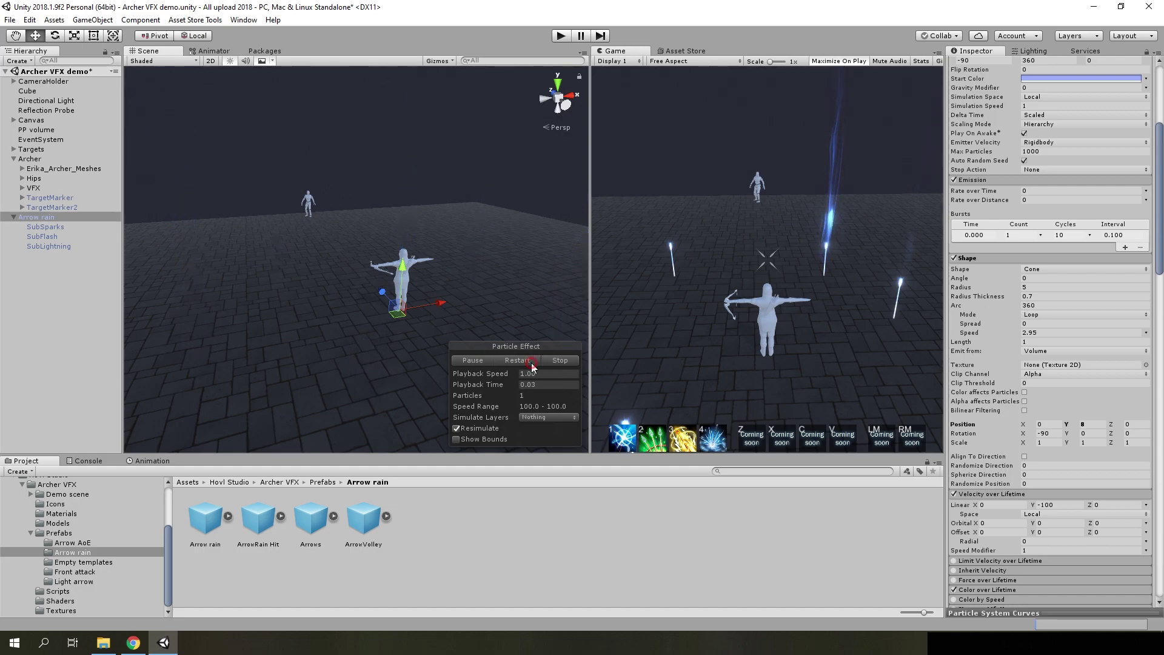
left_click(463, 359)
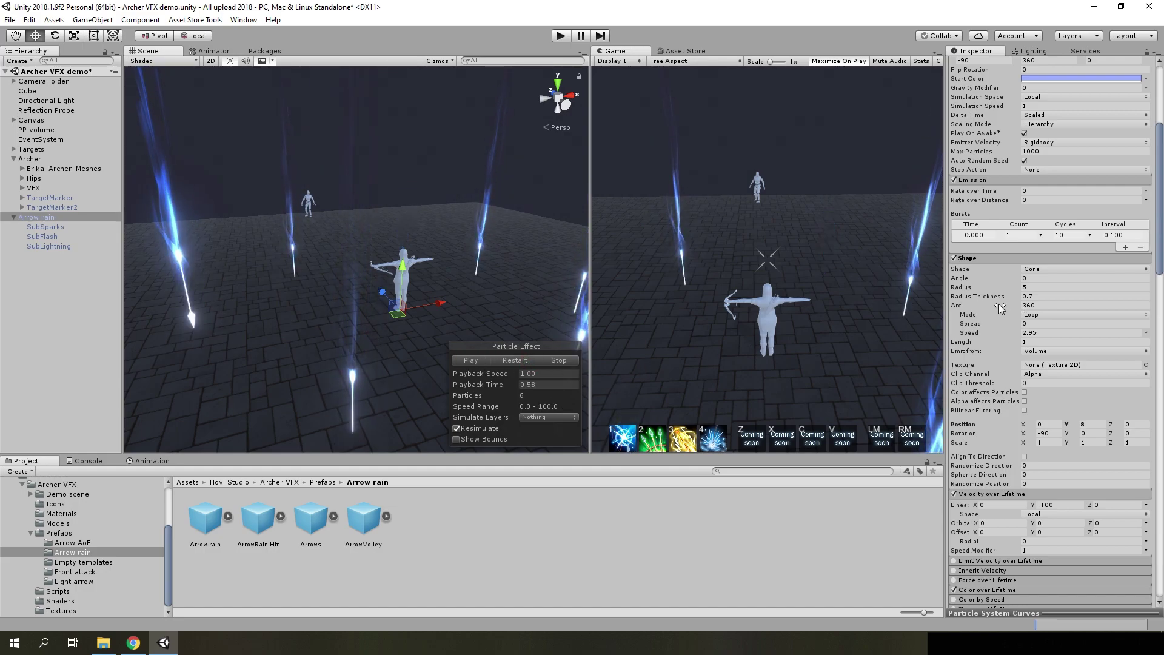
mouse_move(485, 349)
left_mouse_down("alt")
mouse_move(451, 330)
mouse_move(512, 315)
left_mouse_up("alt")
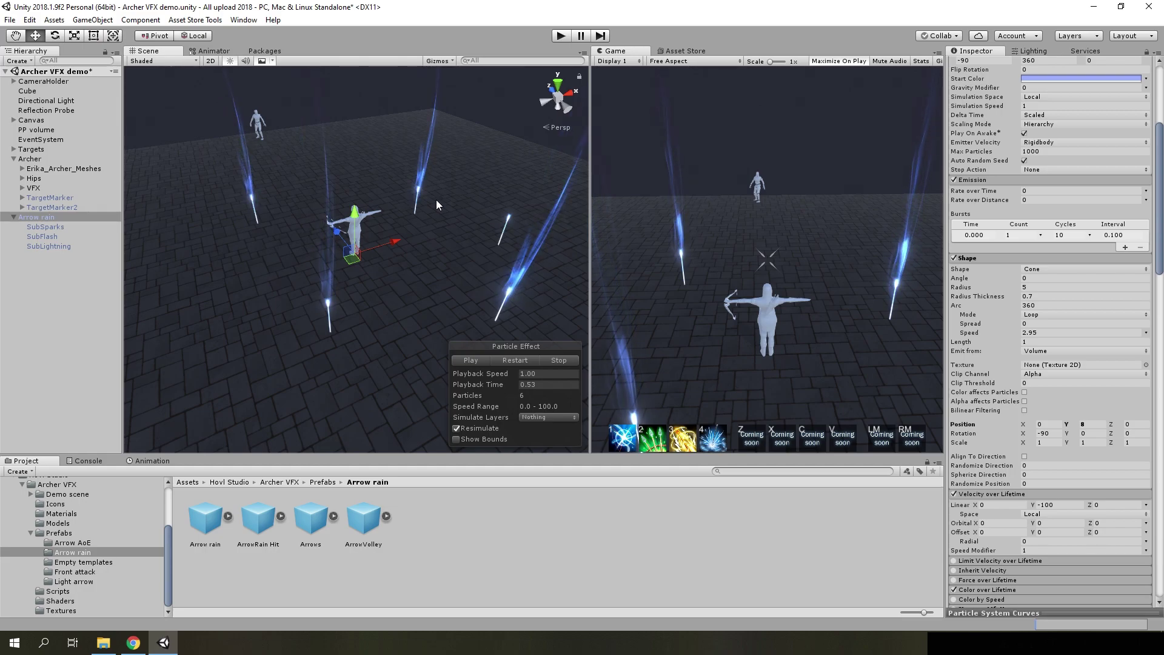
- Keep the Shape arc Mode on Loop and replay the arrow rain
left_click(1041, 313)
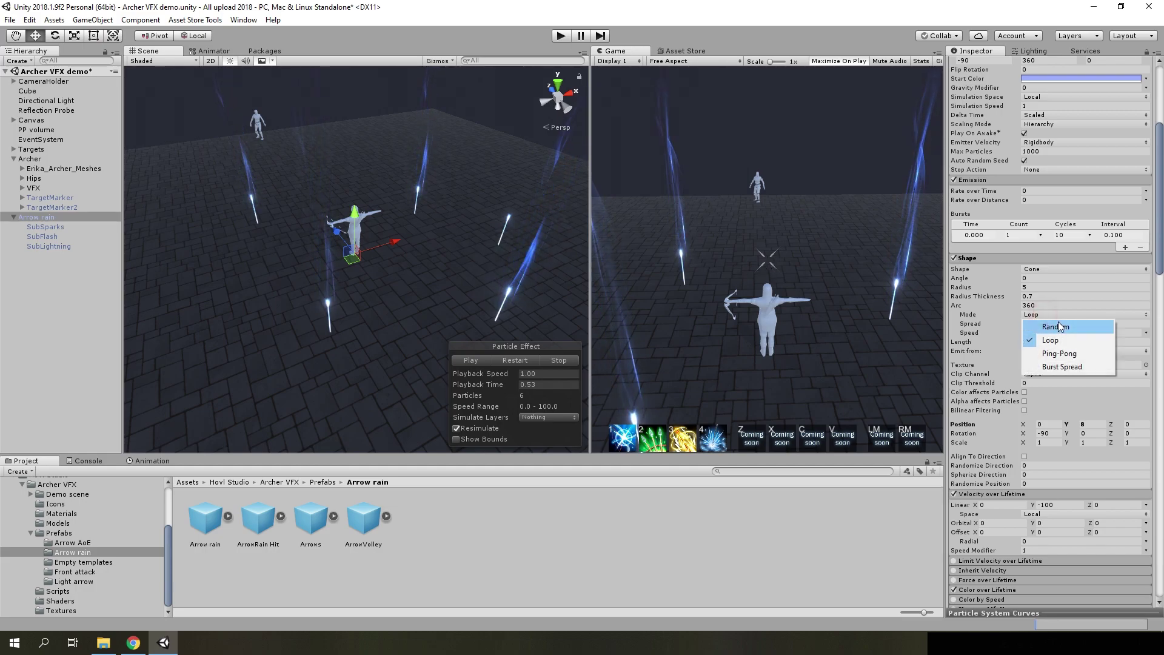
left_click(1044, 340)
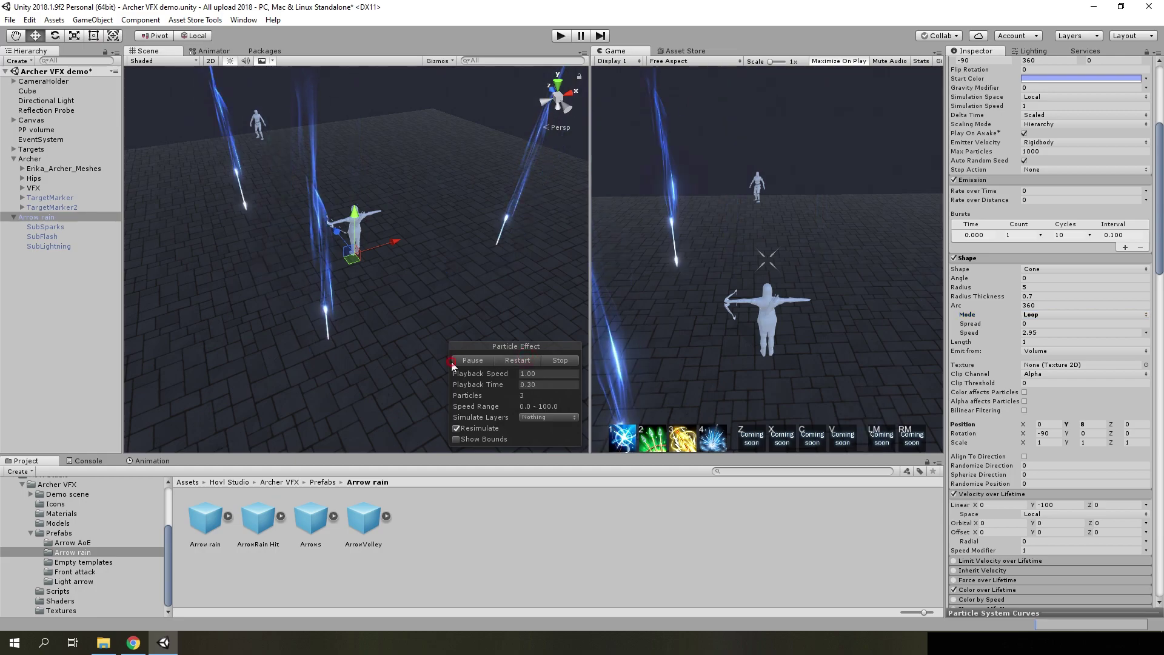
left_click(485, 361)
left_click(485, 361)
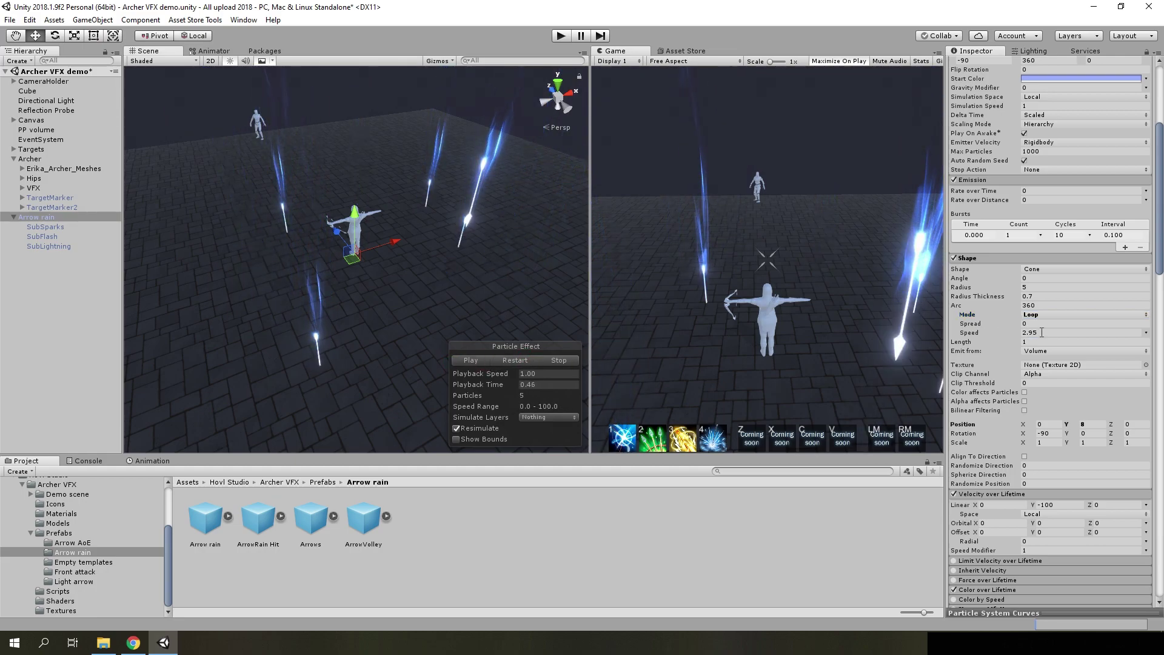
left_click(473, 362)
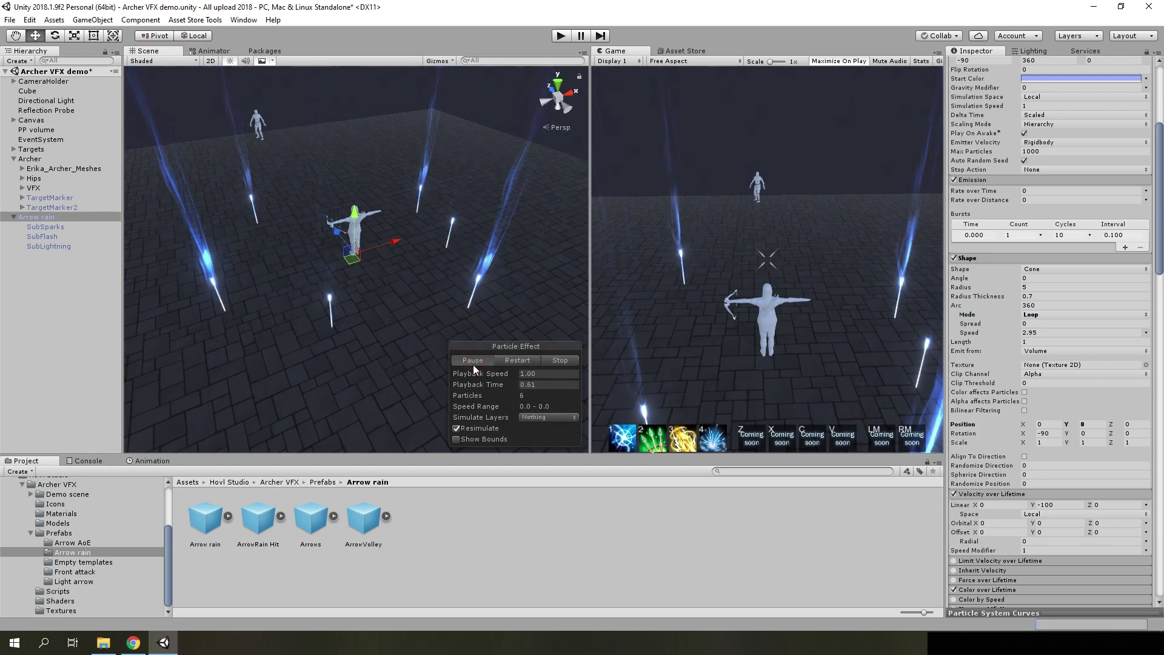
left_click(472, 362)
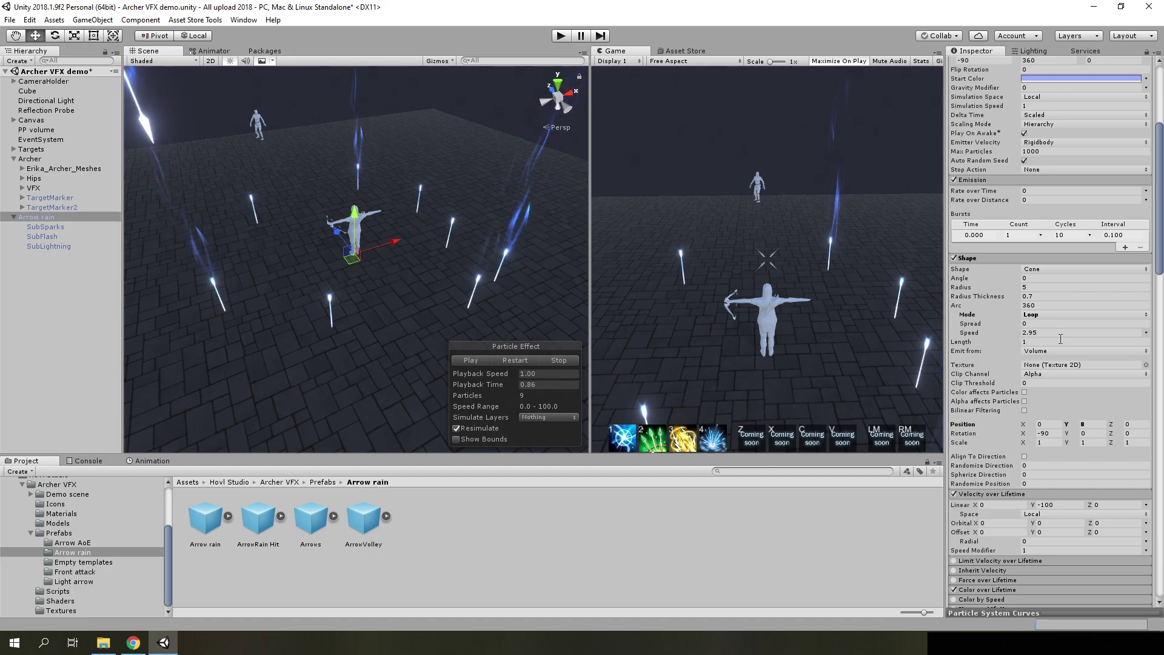
scroll(1060, 338, "up", 3)
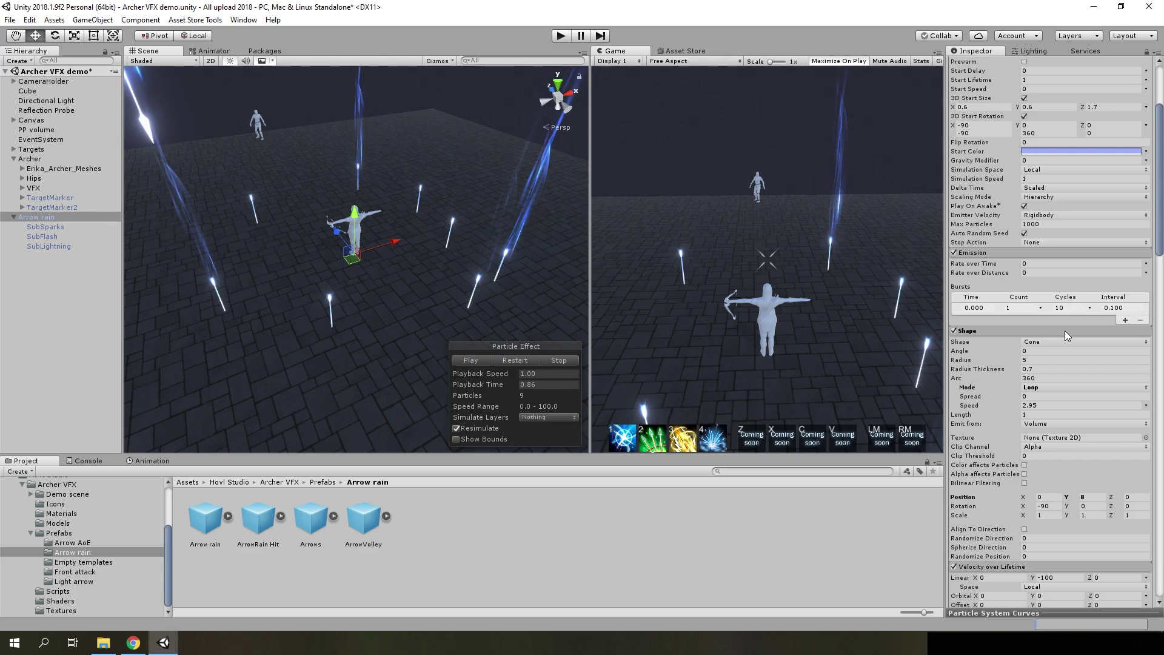
- Select SubSparks and SubLightning in the Hierarchy and deactivate both
scroll(1067, 335, "up", 5)
scroll(1068, 336, "down", 10)
scroll(1071, 335, "down", 10)
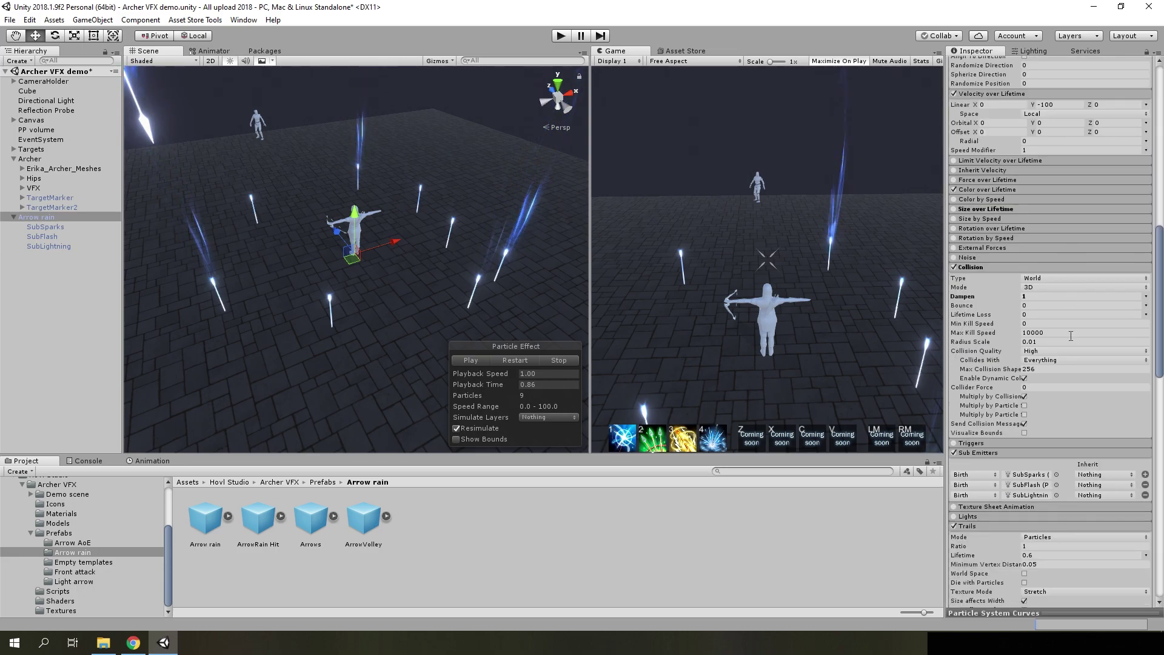
scroll(1070, 335, "down", 8)
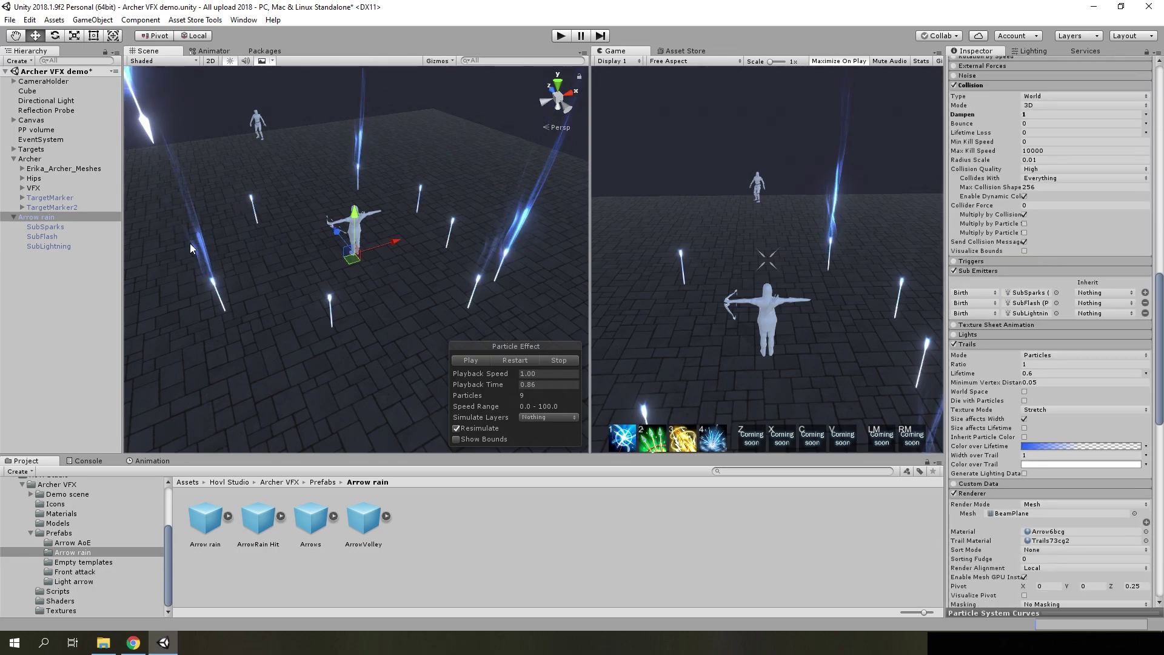
left_click(51, 228)
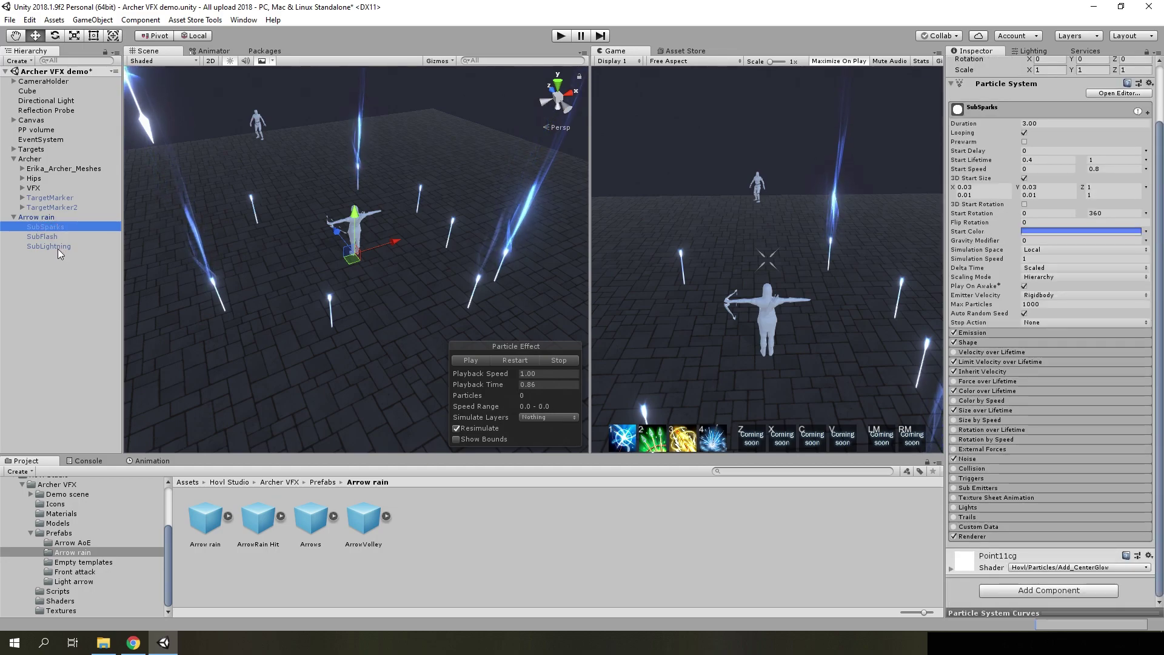
left_click(57, 246, "ctrl")
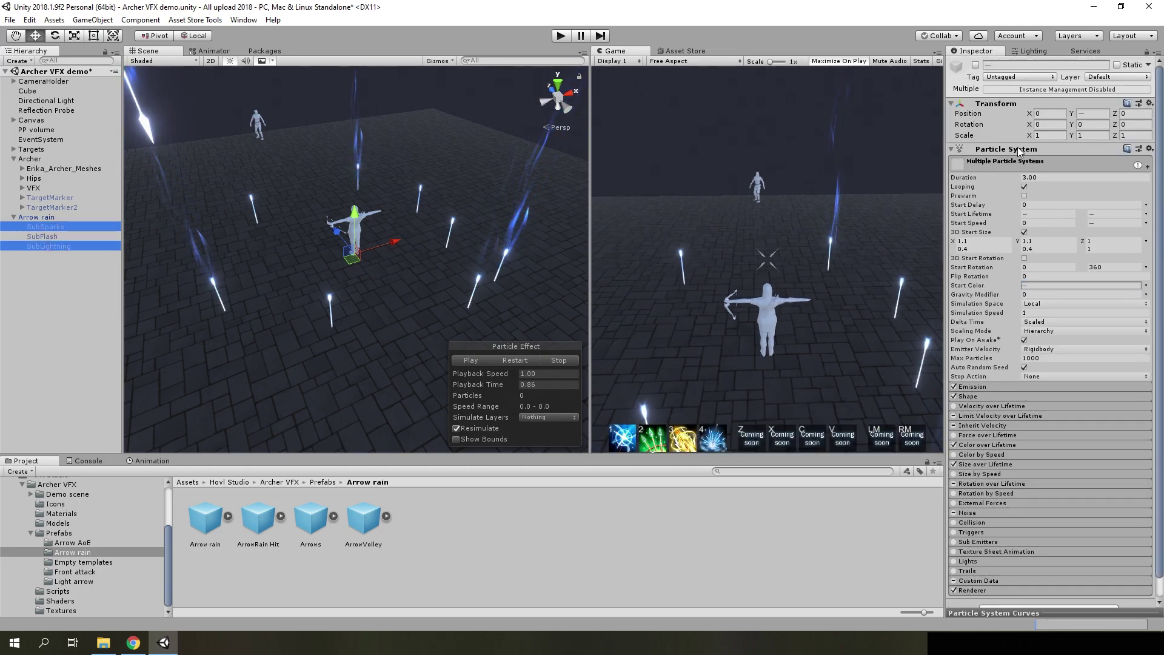
left_click(515, 359)
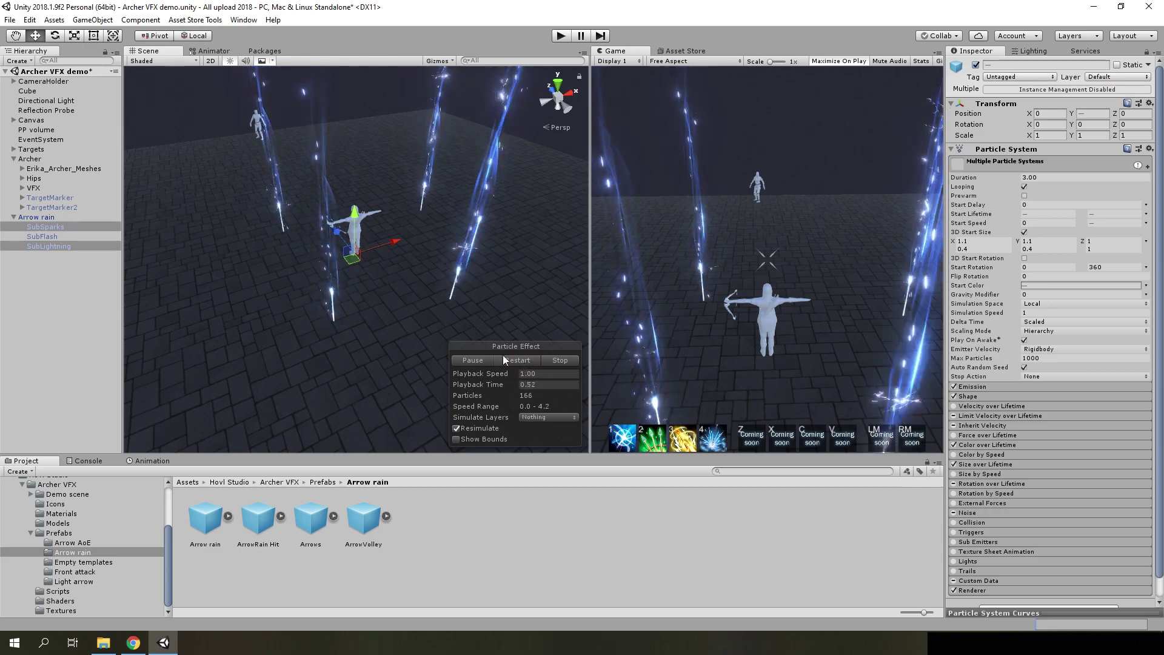
left_click_drag(485, 315, 462, 267, "alt")
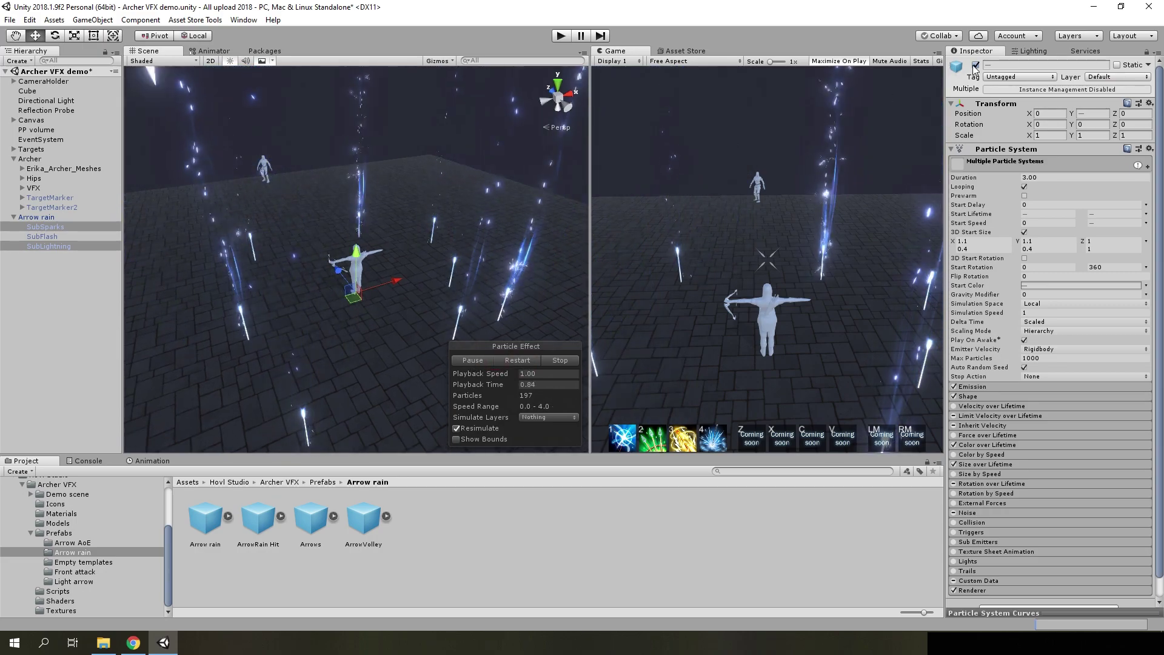
left_click(974, 66)
- Select SubFlash, keep it active, and replay the rain to watch it
left_click(86, 234)
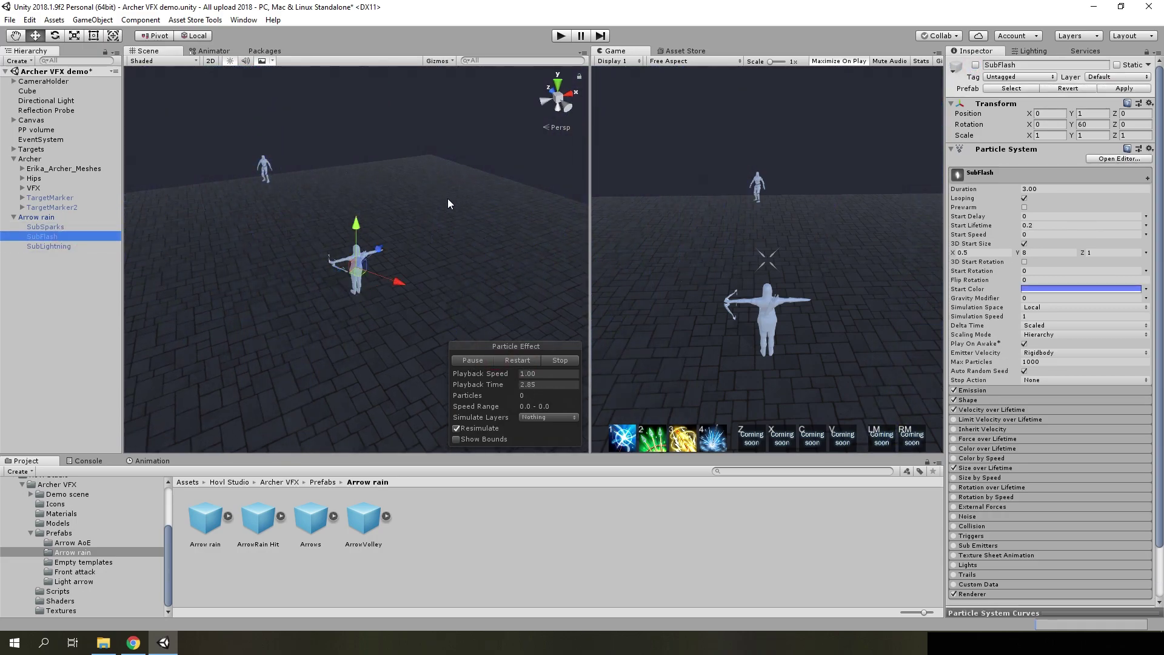
left_click(493, 362)
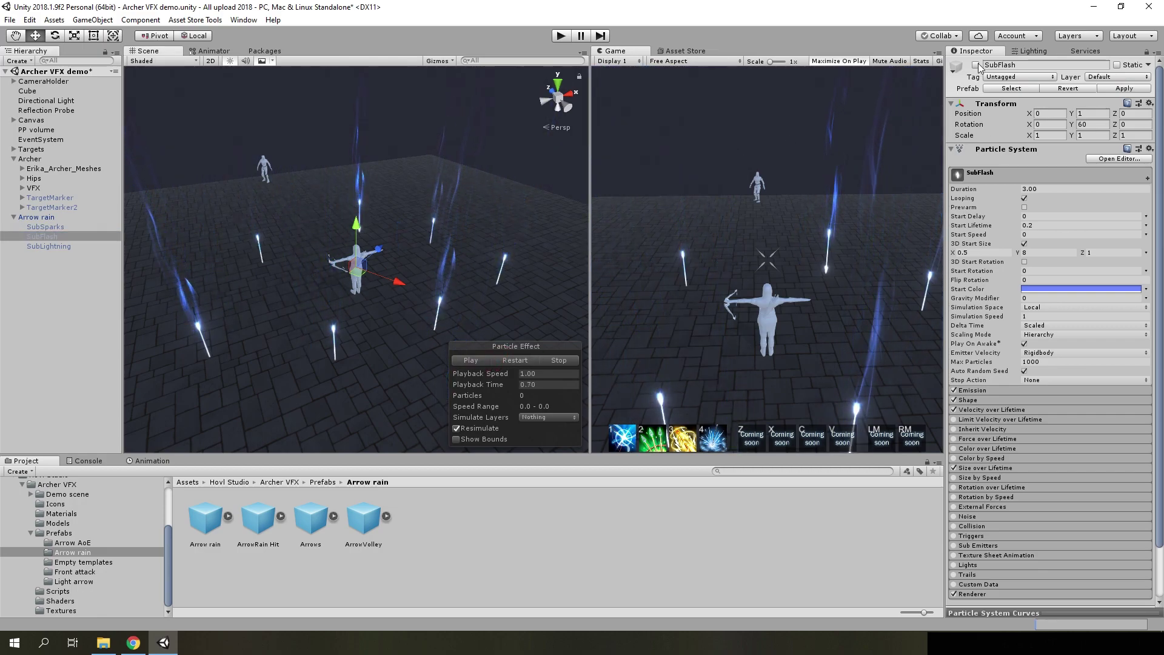
left_click(976, 65)
left_click(513, 361)
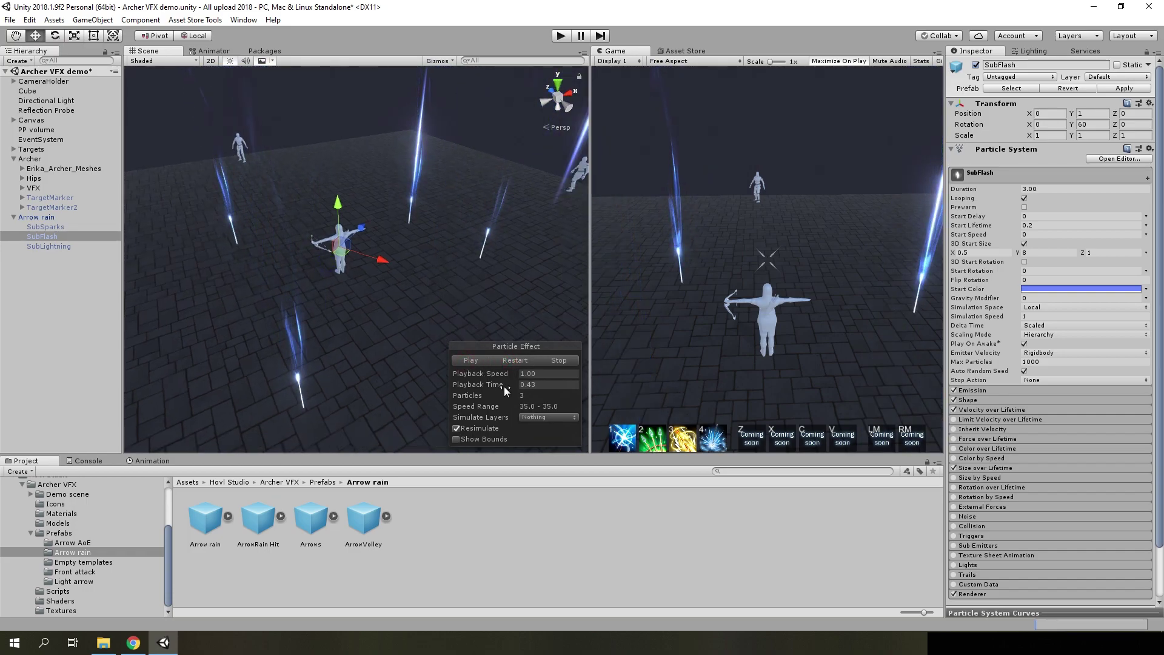
mouse_move(442, 395)
left_mouse_down("alt")
mouse_move(375, 255)
mouse_move(491, 263)
left_mouse_up("alt")
- Review SubFlash's Renderer, Velocity and Shape settings, enter a value of 2, and preview the flashes
scroll(985, 538, "down", 2)
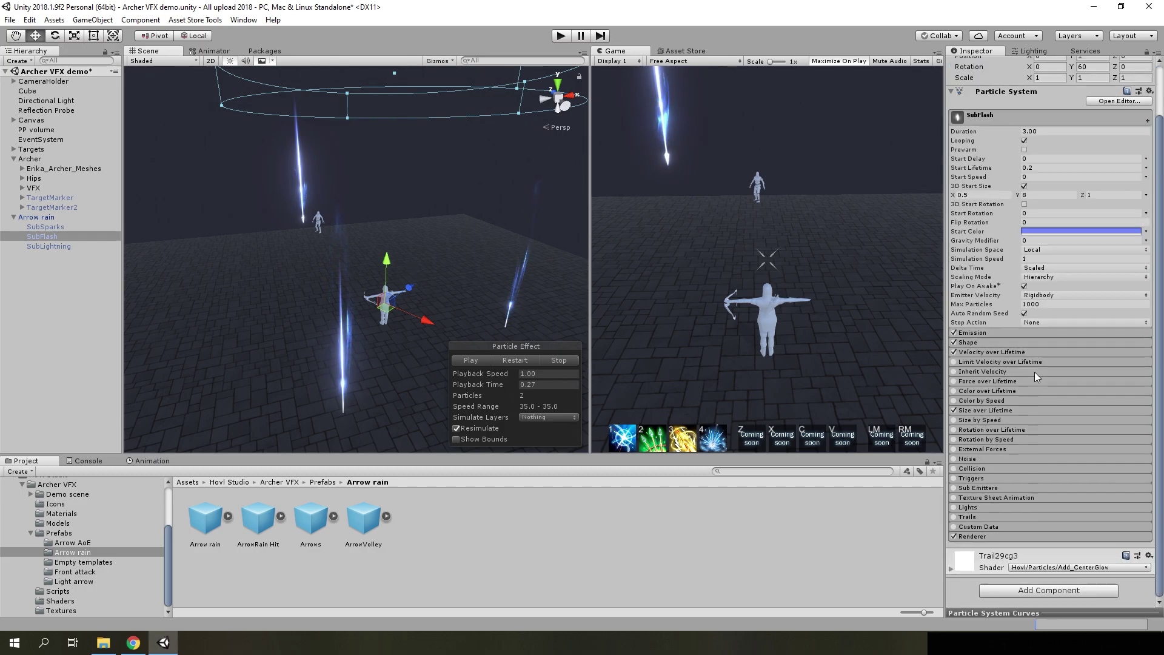
left_click(988, 537)
scroll(1038, 425, "down", 5)
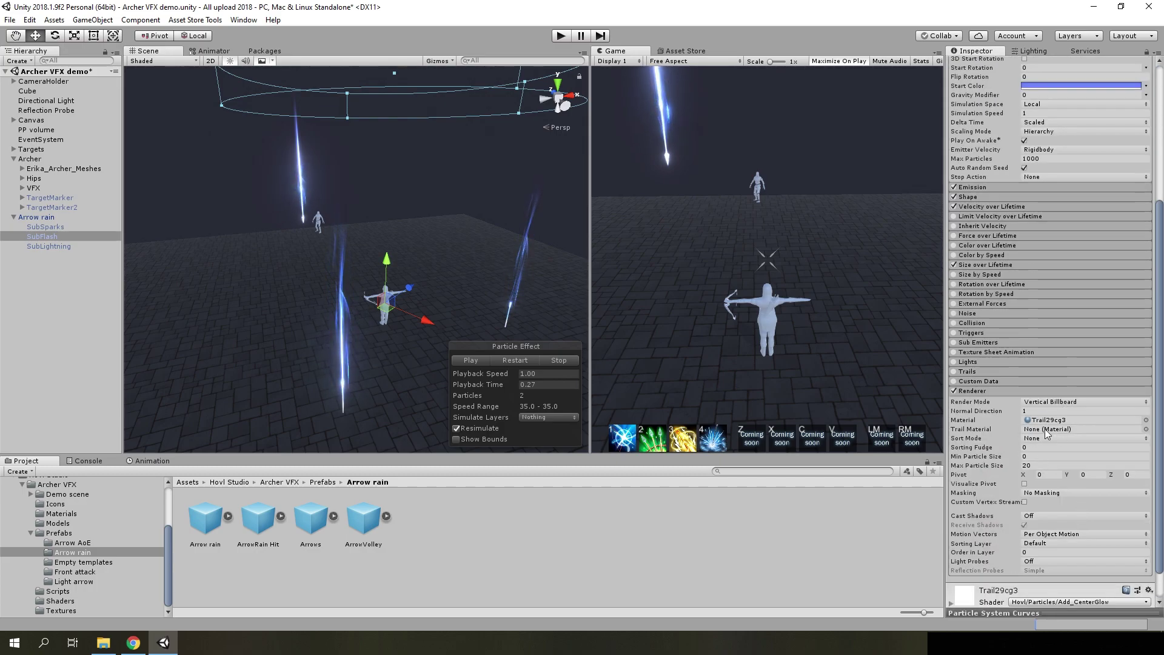
scroll(994, 407, "up", 7)
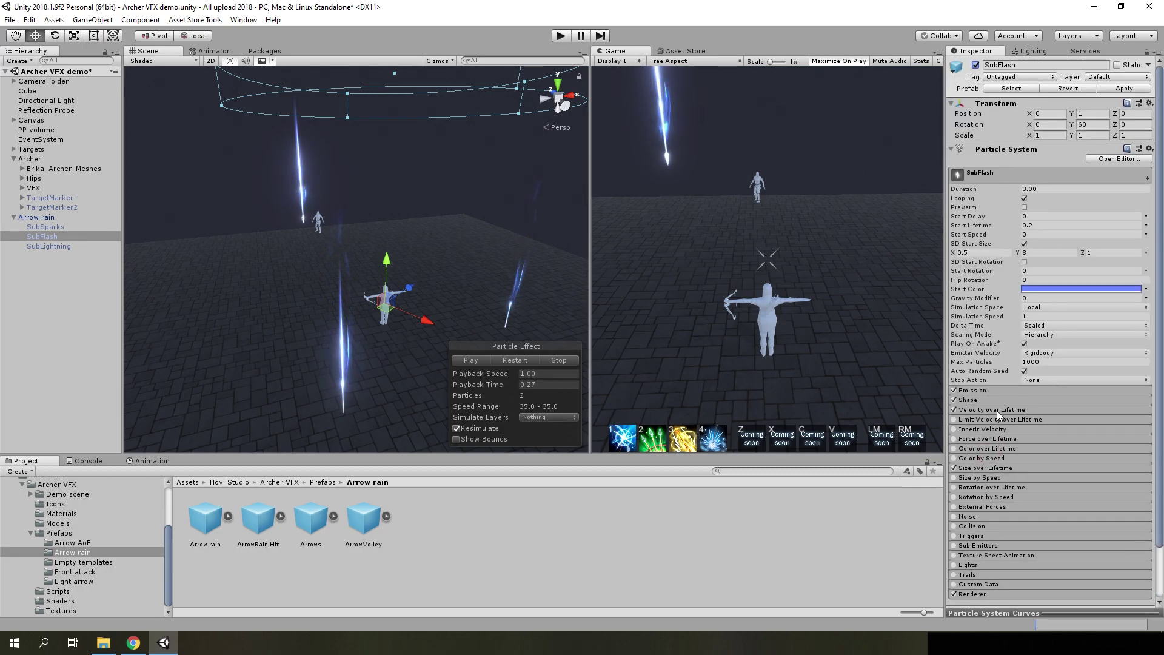
left_click(982, 412)
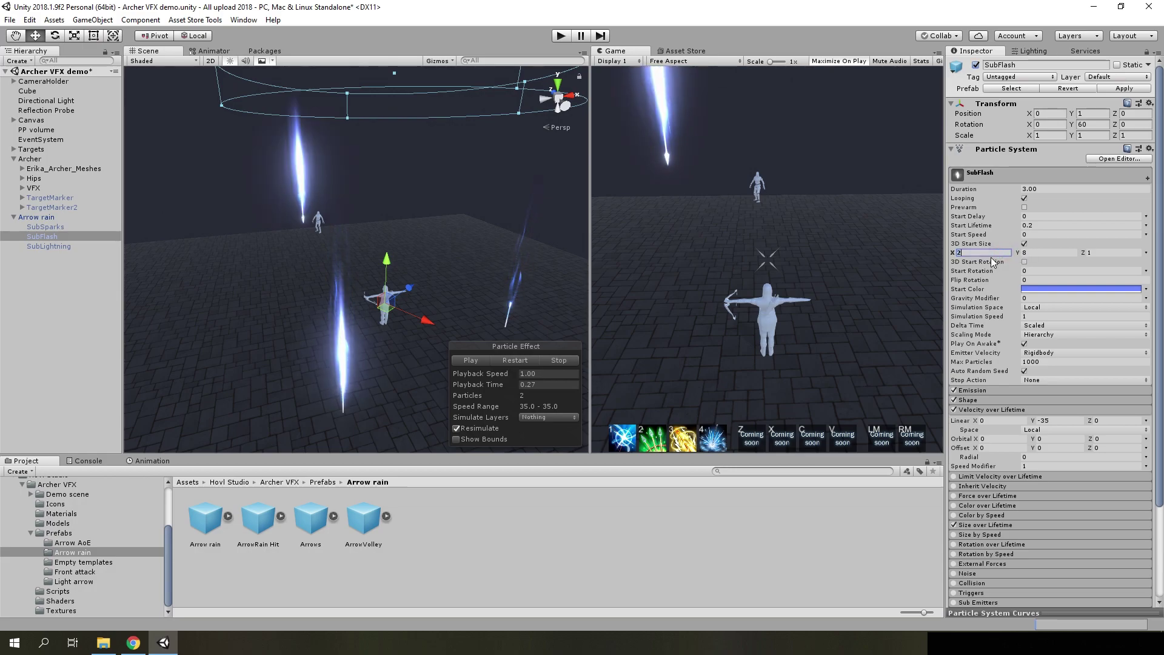
type("2")
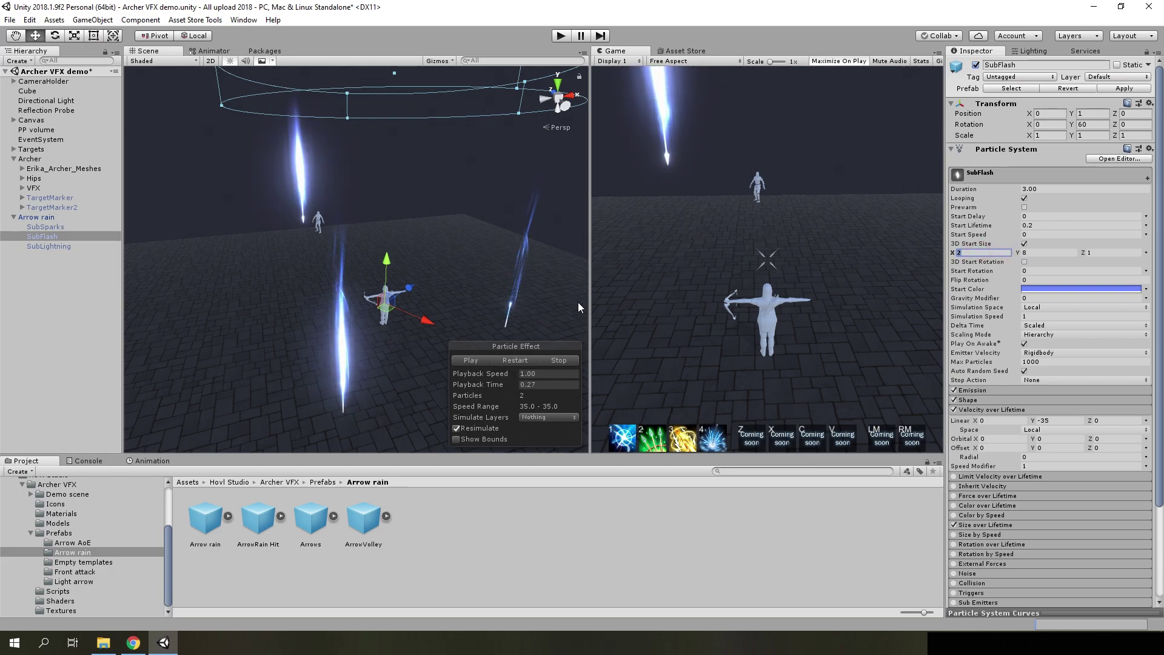
left_click(516, 360)
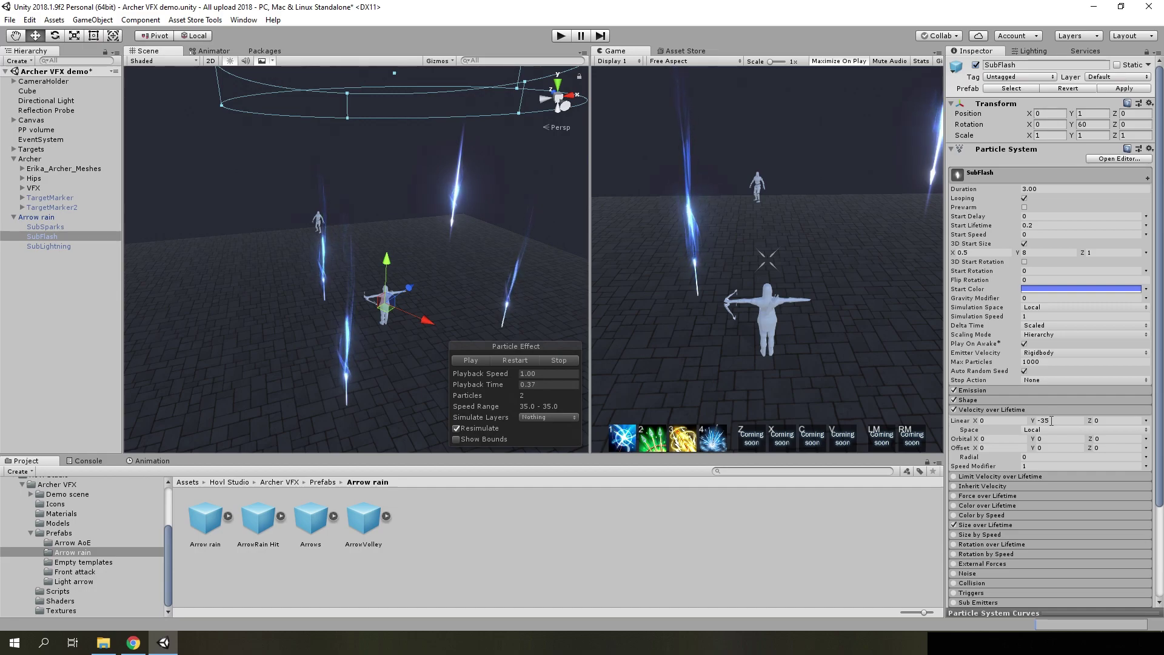
left_click(1036, 401)
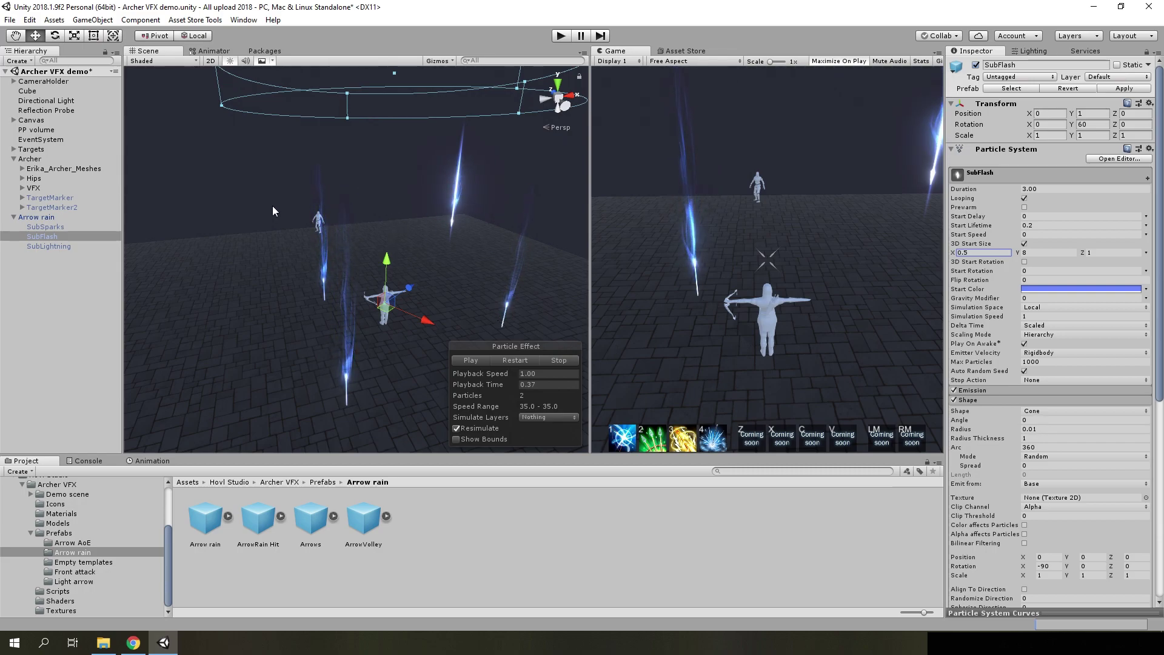
- Select the Arrow rain root and check SubFlash in its Sub Emitters list
left_click(53, 220)
scroll(1104, 452, "down", 5)
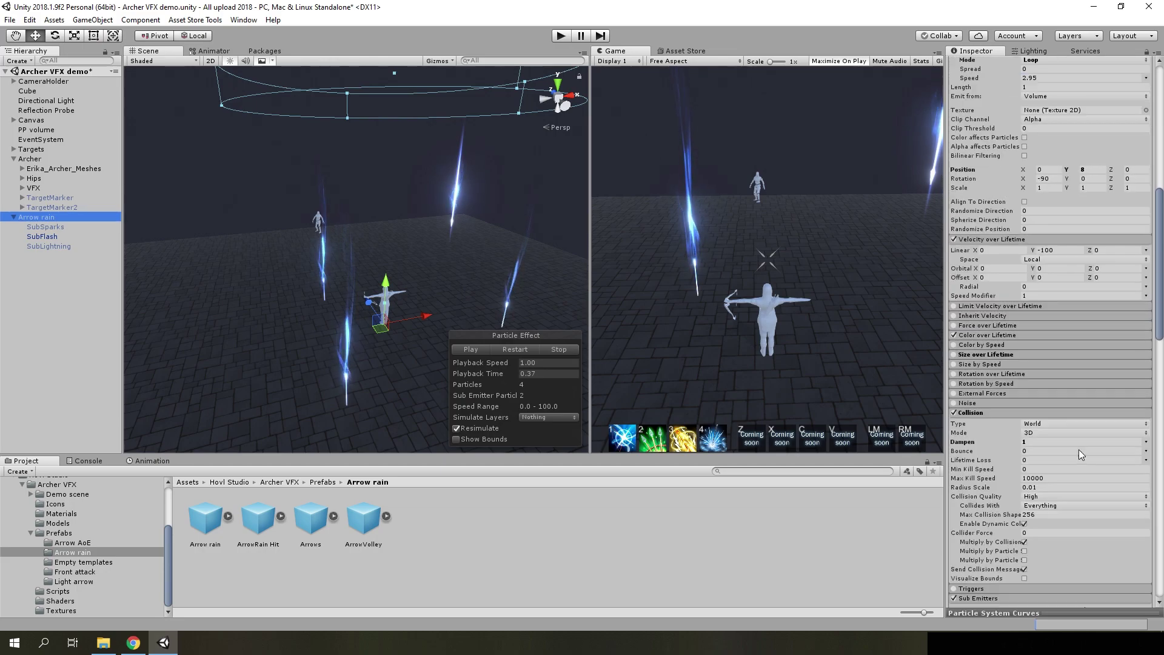
scroll(1078, 450, "down", 5)
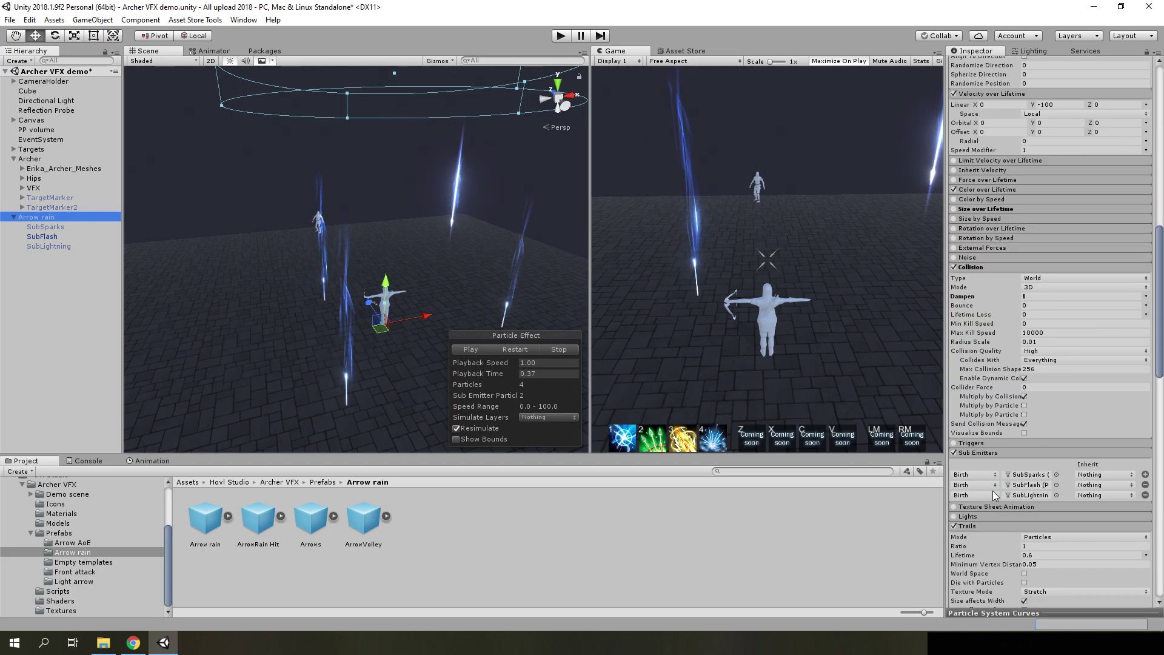
left_click(1035, 486)
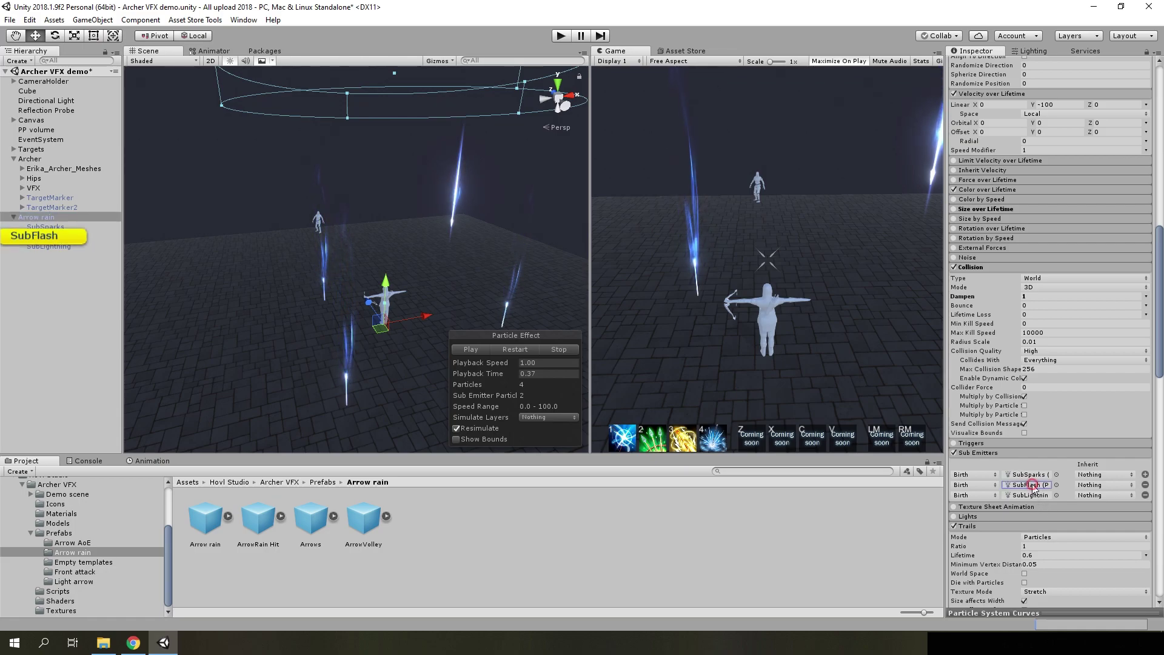
- Reactivate SubSparks, SubFlash and SubLightning together and replay the arrow rain
left_click(53, 227)
left_click(56, 246, "shift")
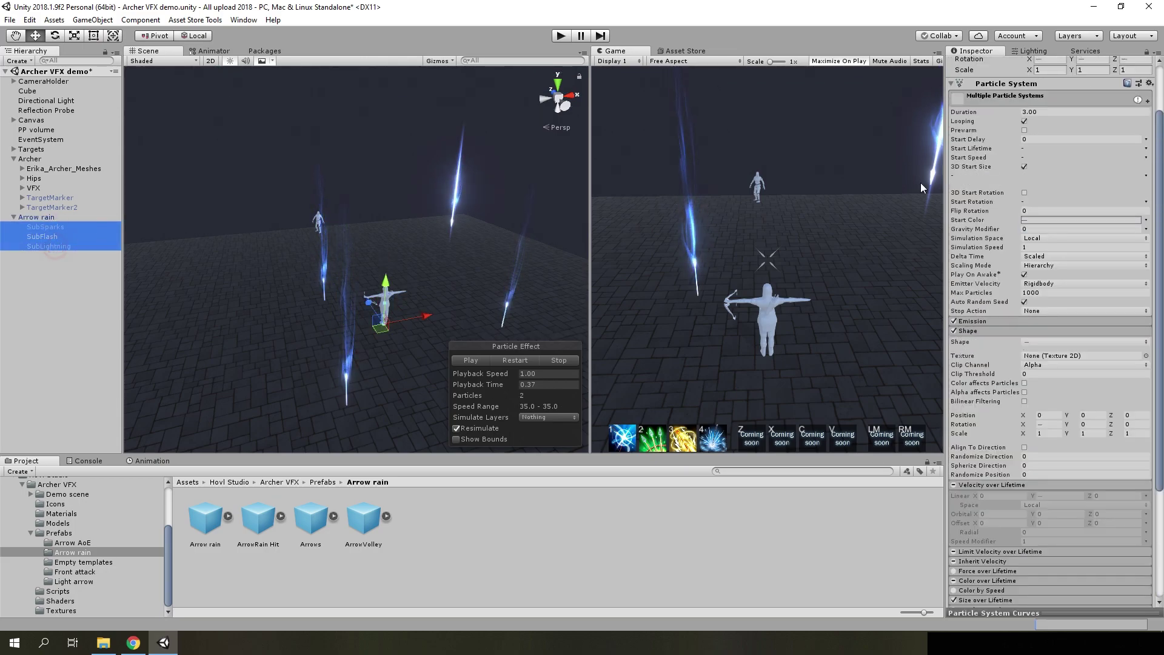
left_click(976, 66)
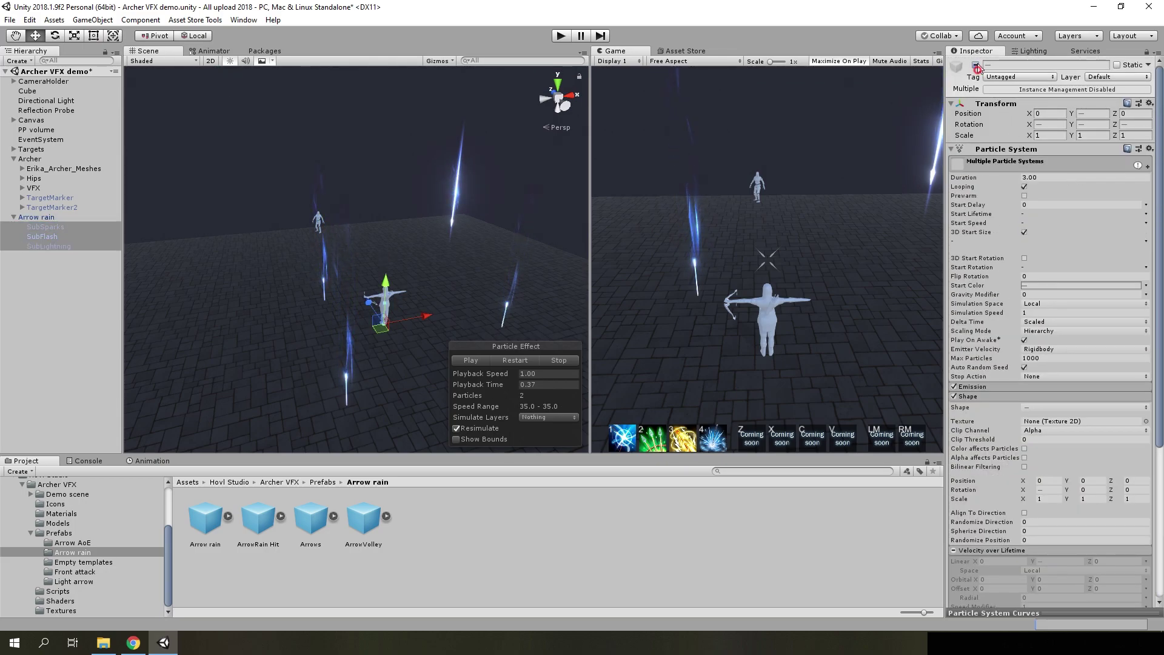
left_click(515, 362)
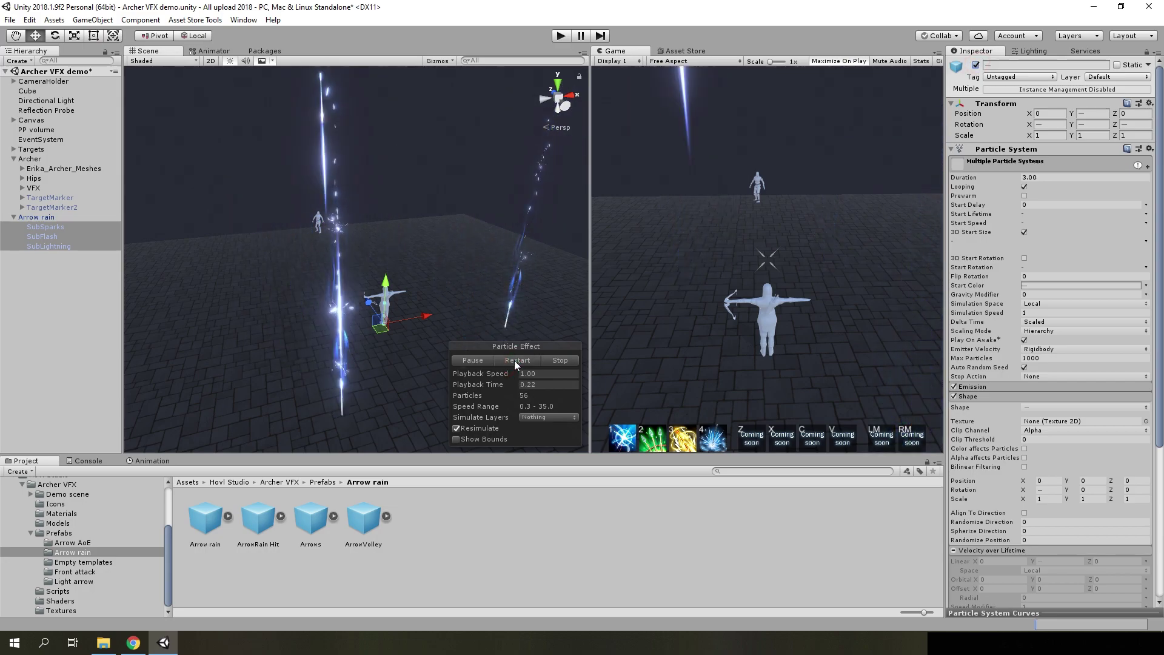
left_click(514, 360)
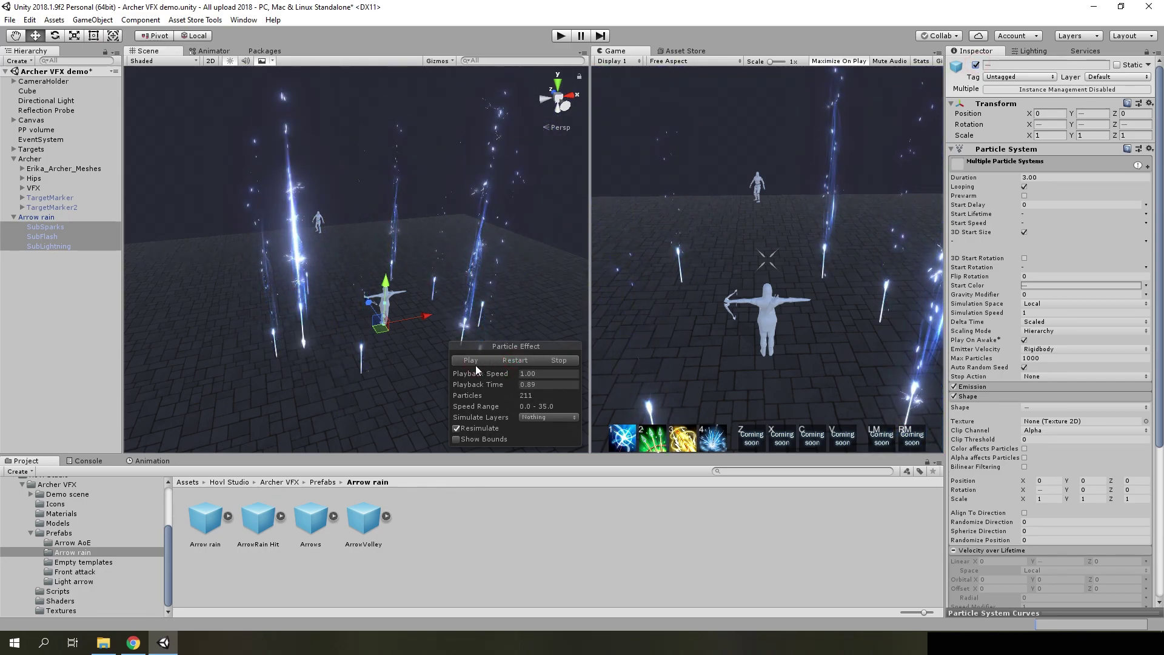
left_click(475, 364)
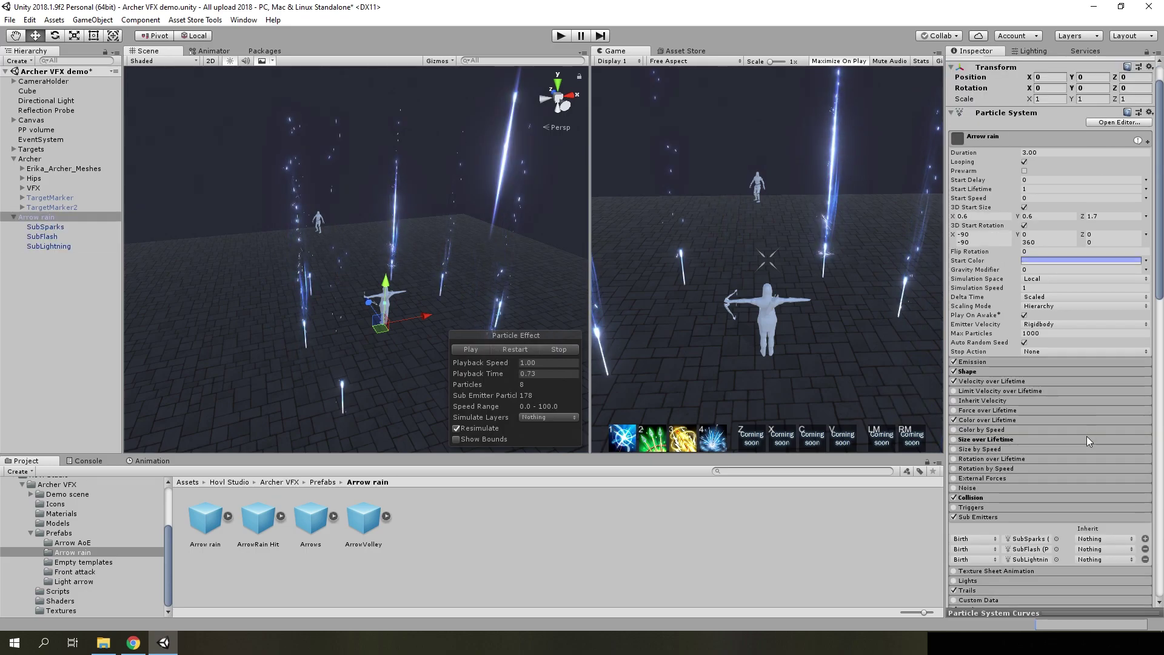
scroll(1067, 433, "down", 5)
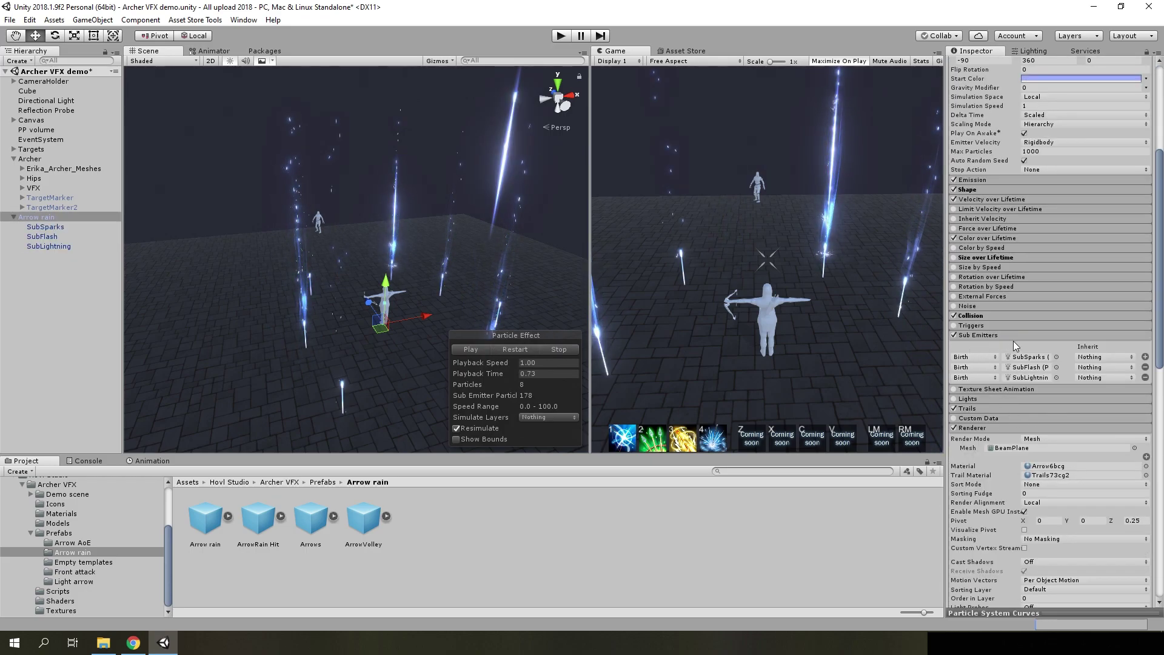
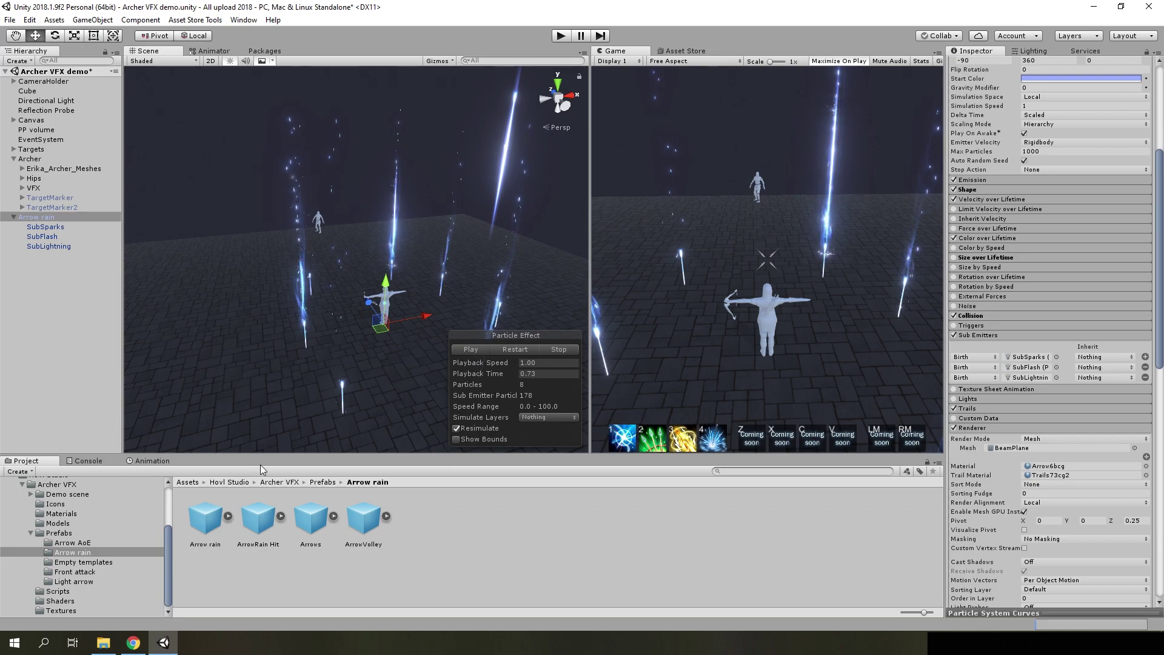
- Select Arrow rain, then ArrowRain Hit, and replay its blue lightning ring burst several times
left_click(46, 218)
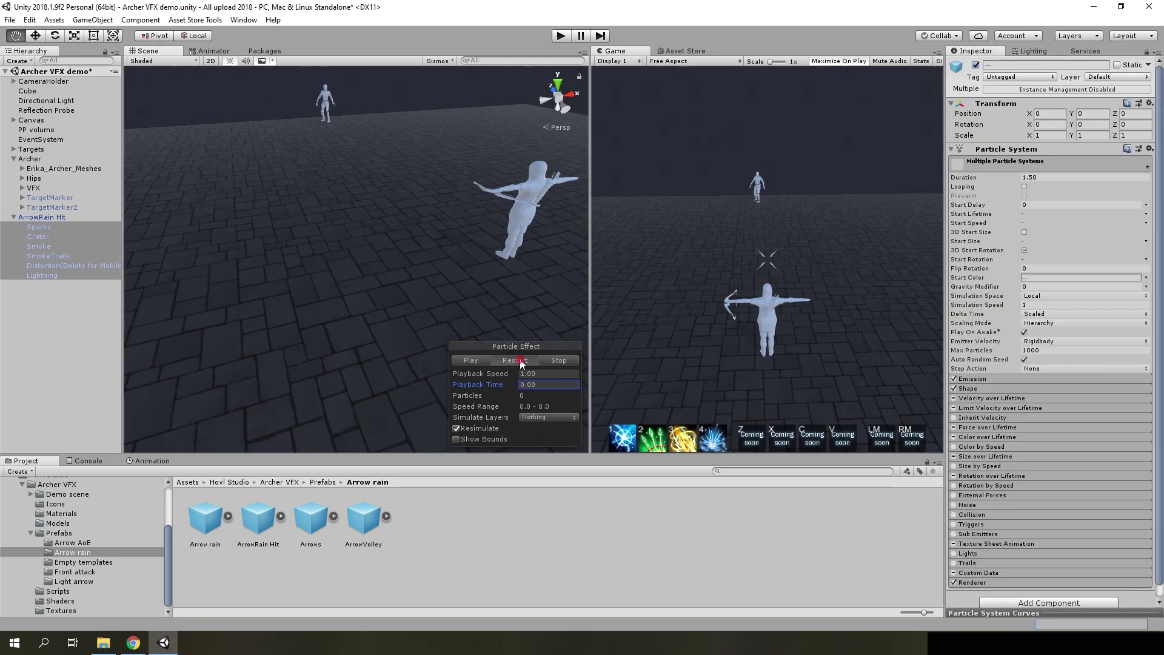
left_click(519, 360)
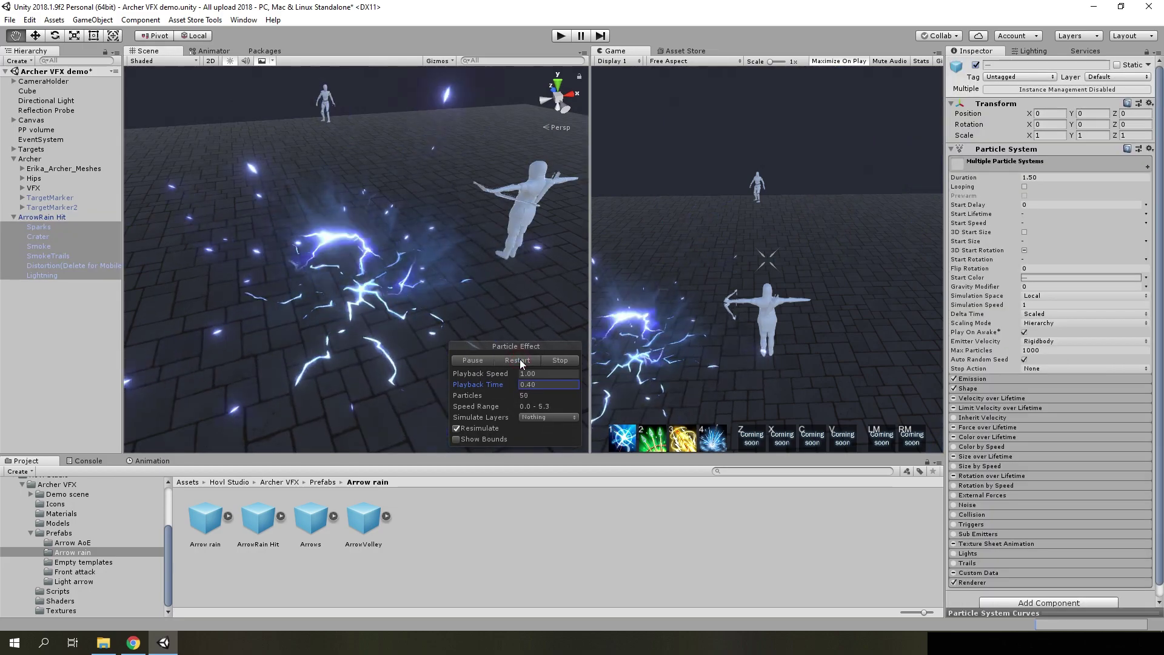
left_click(518, 360)
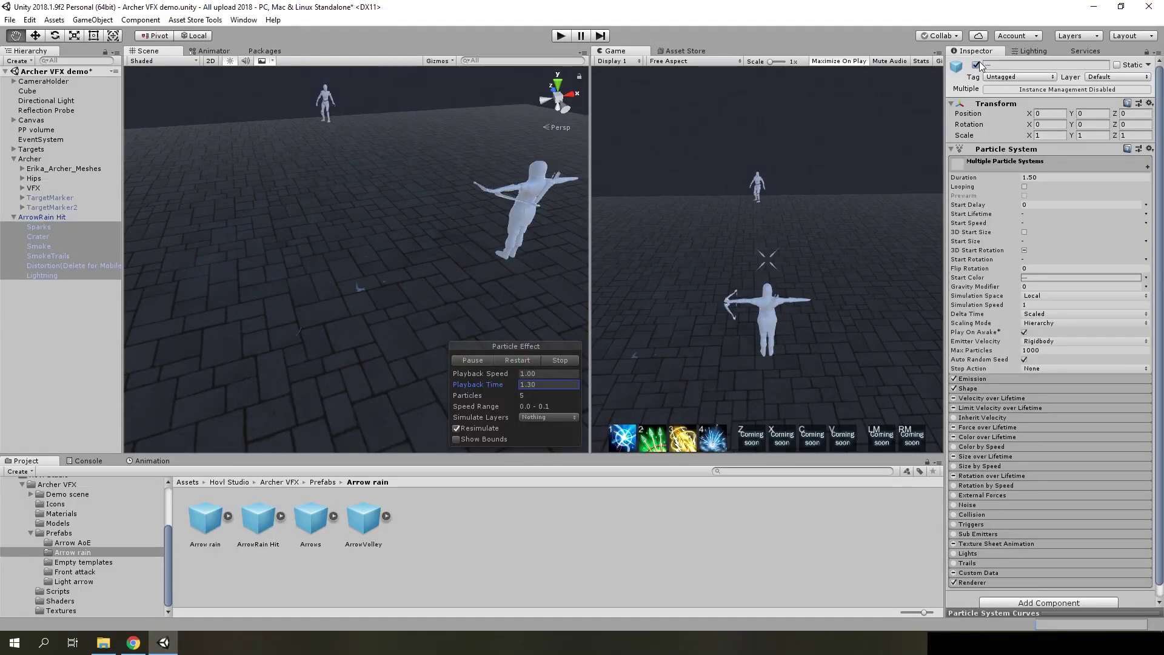
left_click(65, 218)
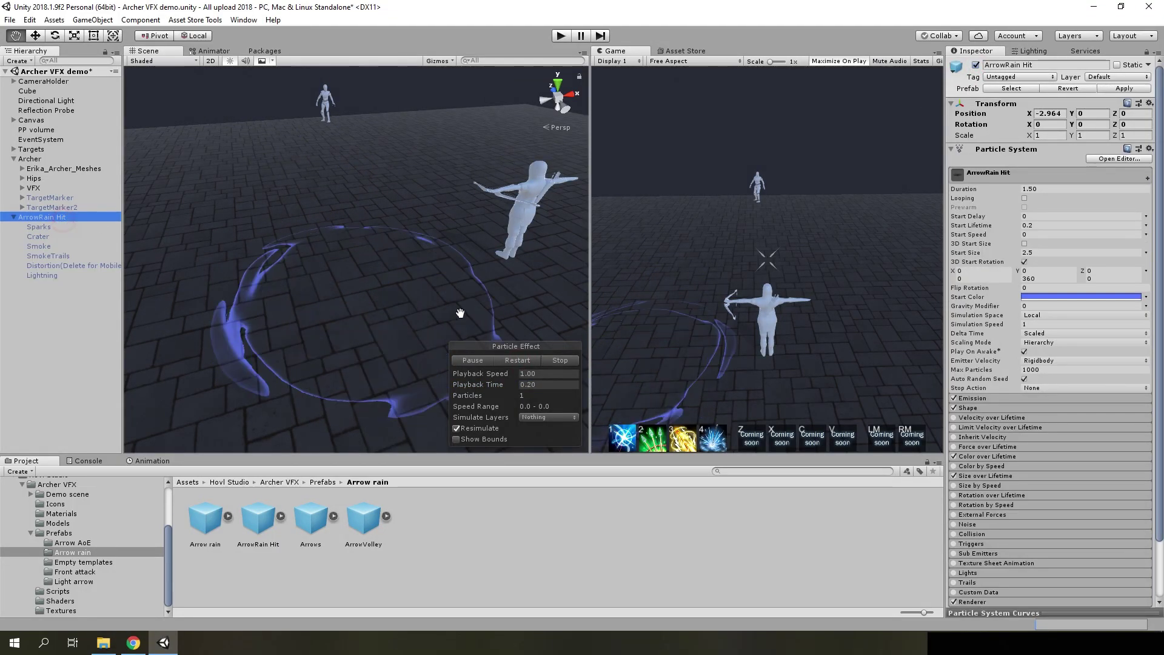
left_click(487, 360)
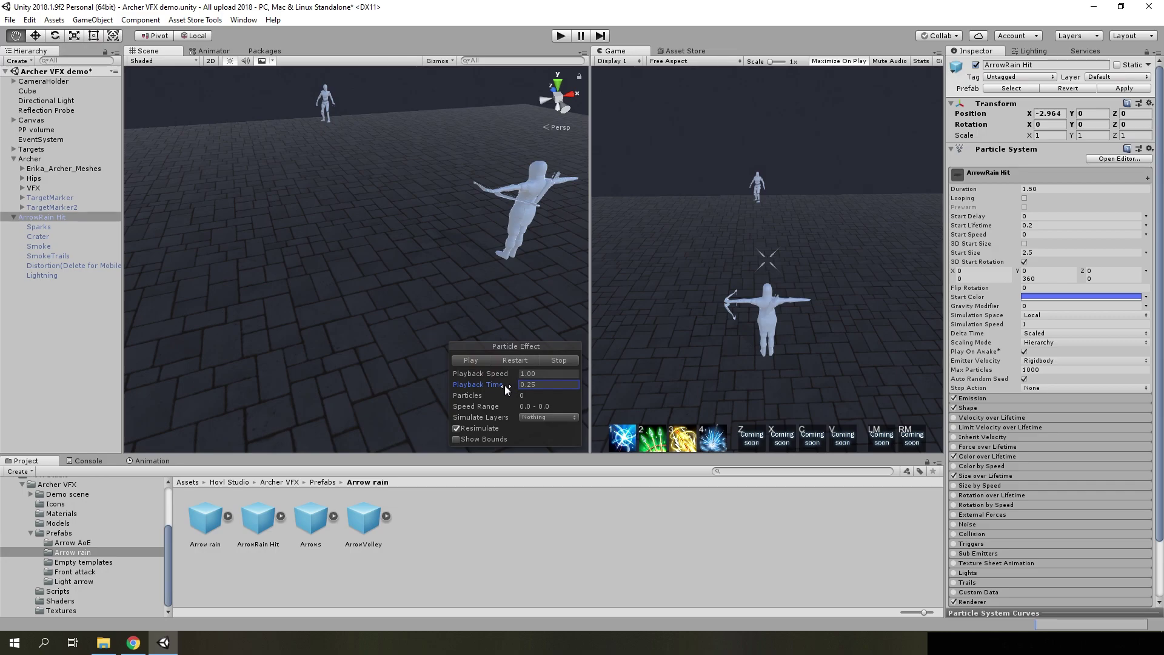
left_click(514, 360)
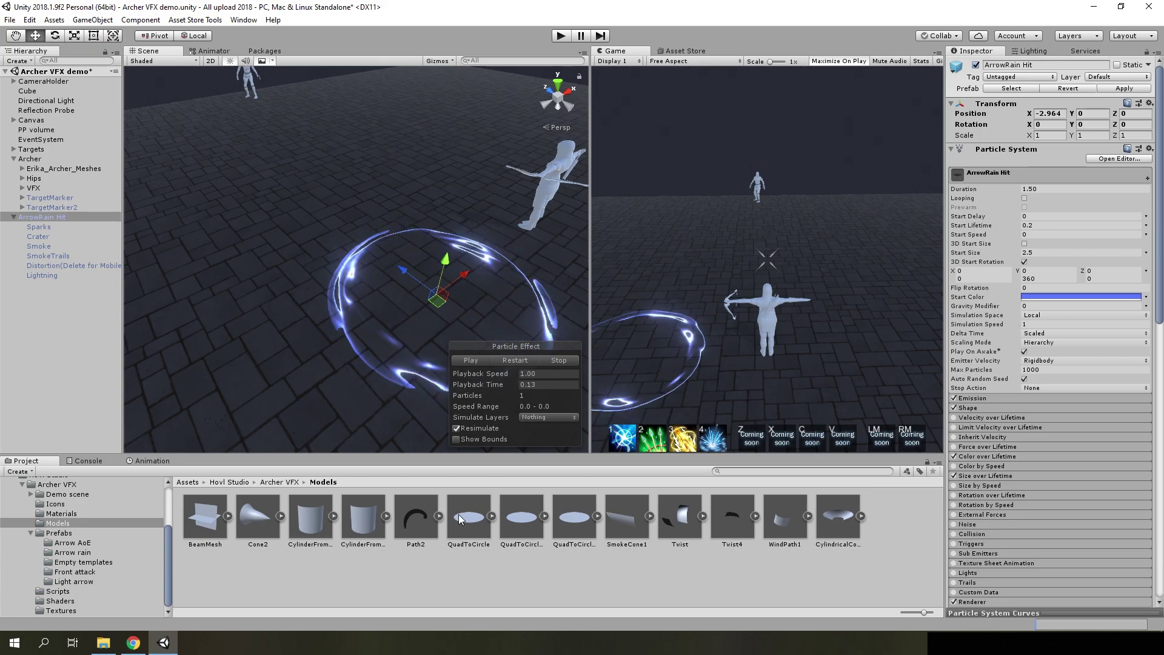
- Place a QuadToCircle disc in the scene, frame it, and check it in Wireframe before returning to Shaded
mouse_move(461, 516)
left_mouse_down()
mouse_move(251, 326)
mouse_move(246, 245)
left_mouse_up()
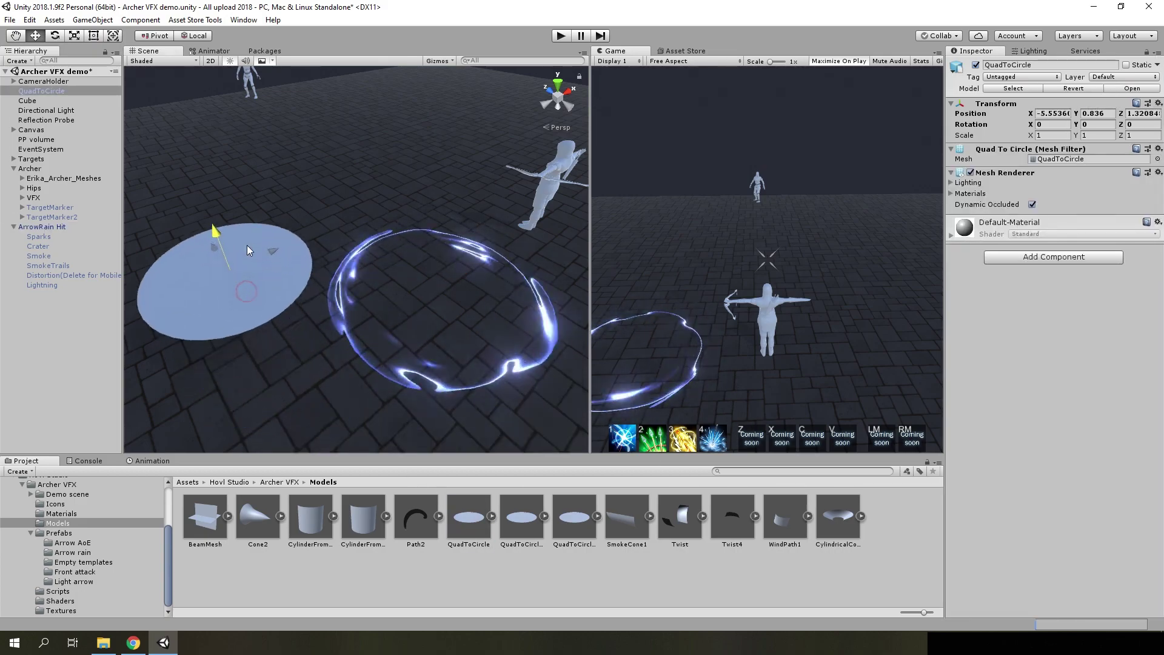
key("f")
left_click(169, 61)
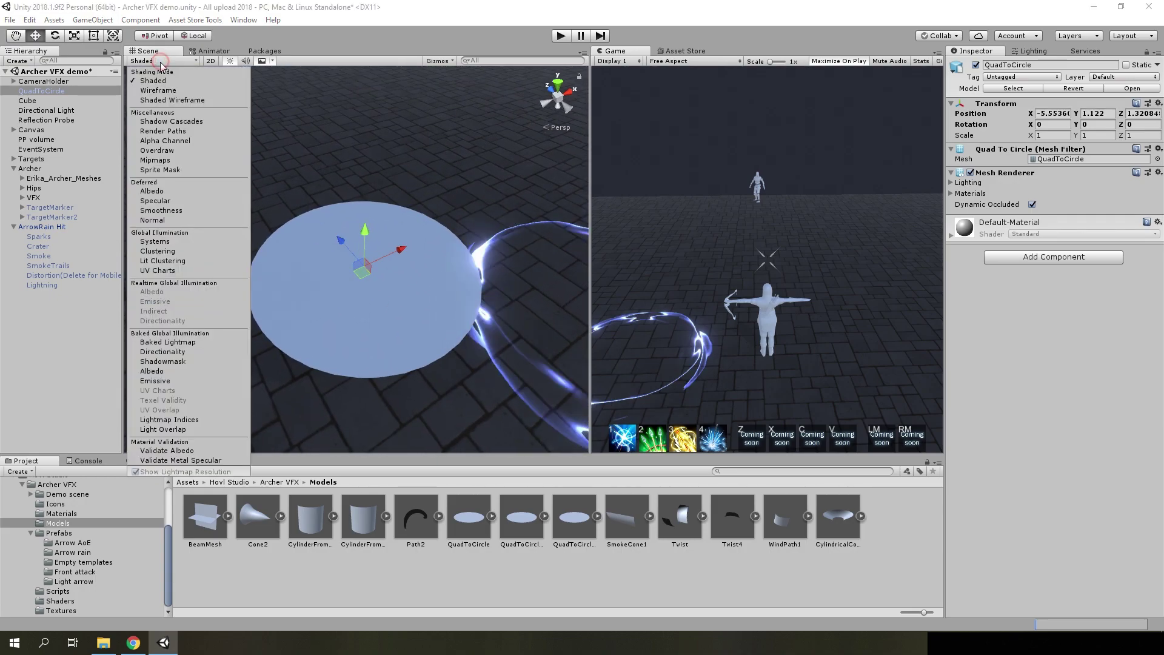
left_click(163, 90)
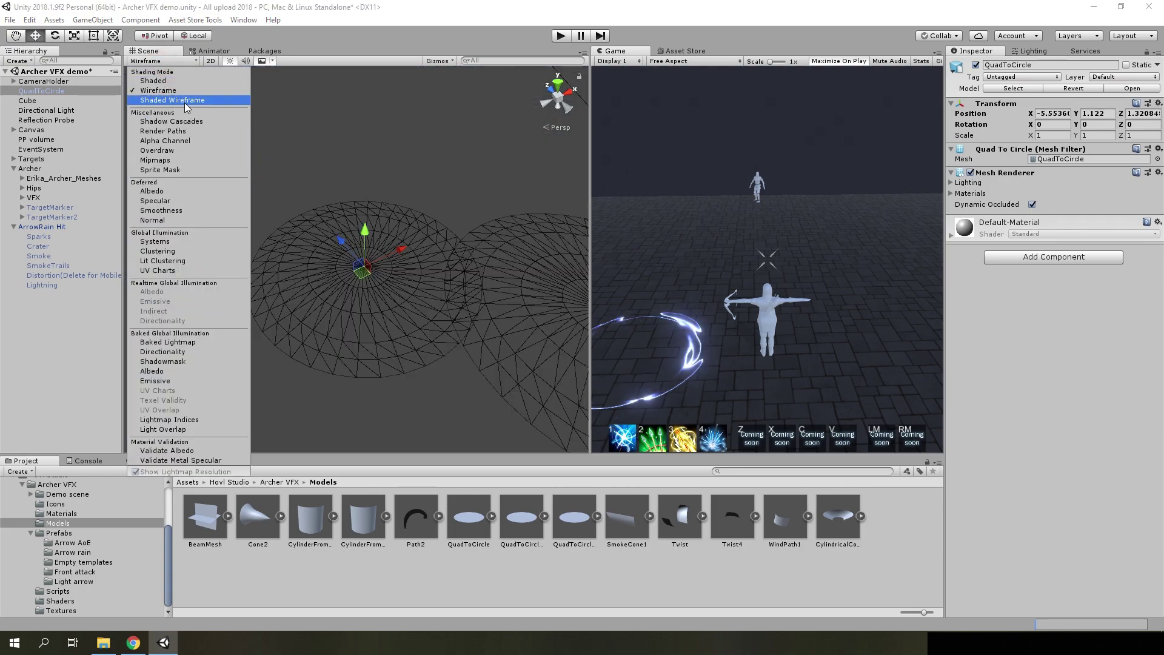
left_click(153, 81)
left_click(384, 159)
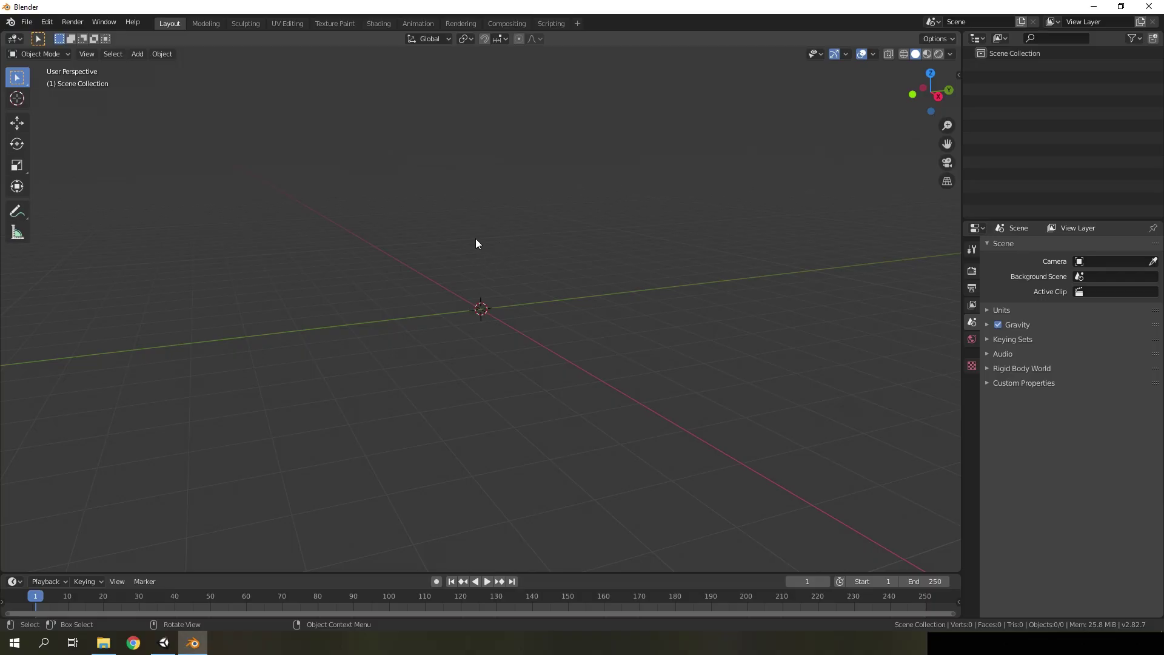
- Add a cylinder mesh with its Cap Fill Type set to Nothing
middle_click_drag(476, 240, 506, 277)
left_click(139, 55)
mouse_move(150, 70)
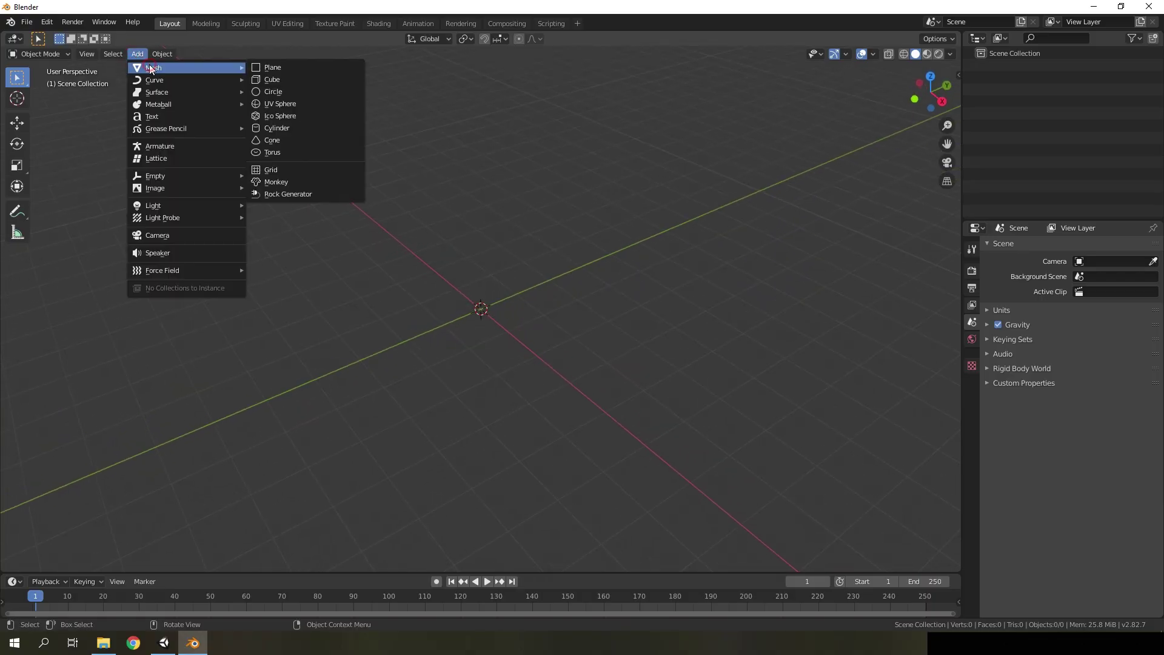
left_click(291, 127)
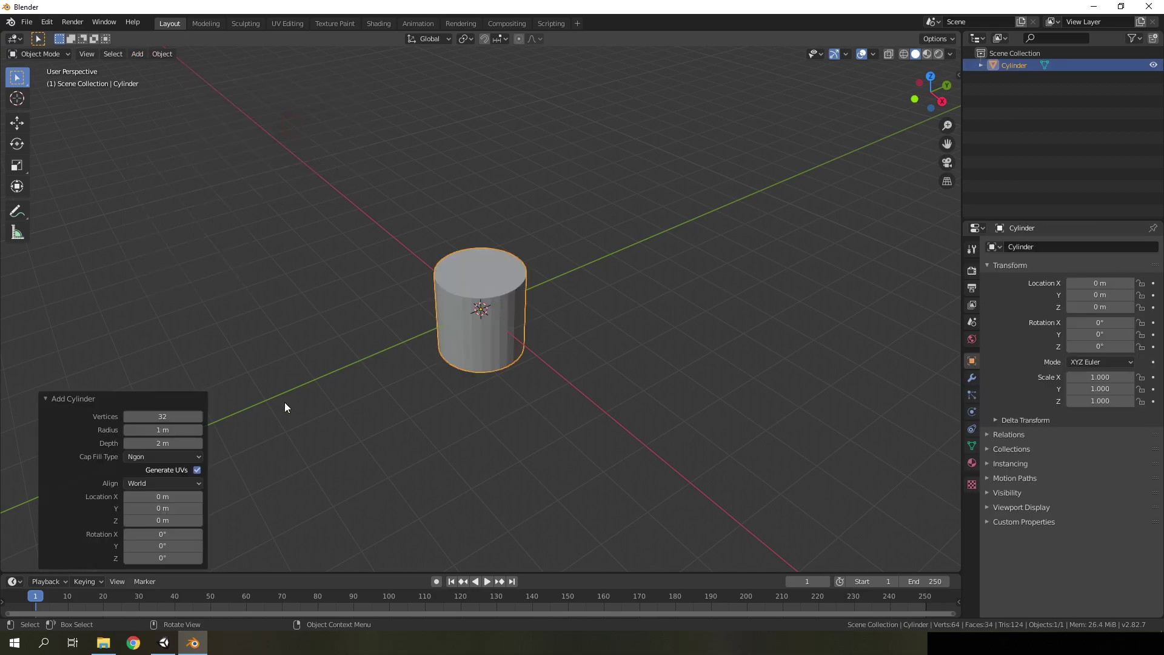
left_click(155, 457)
left_click(150, 471)
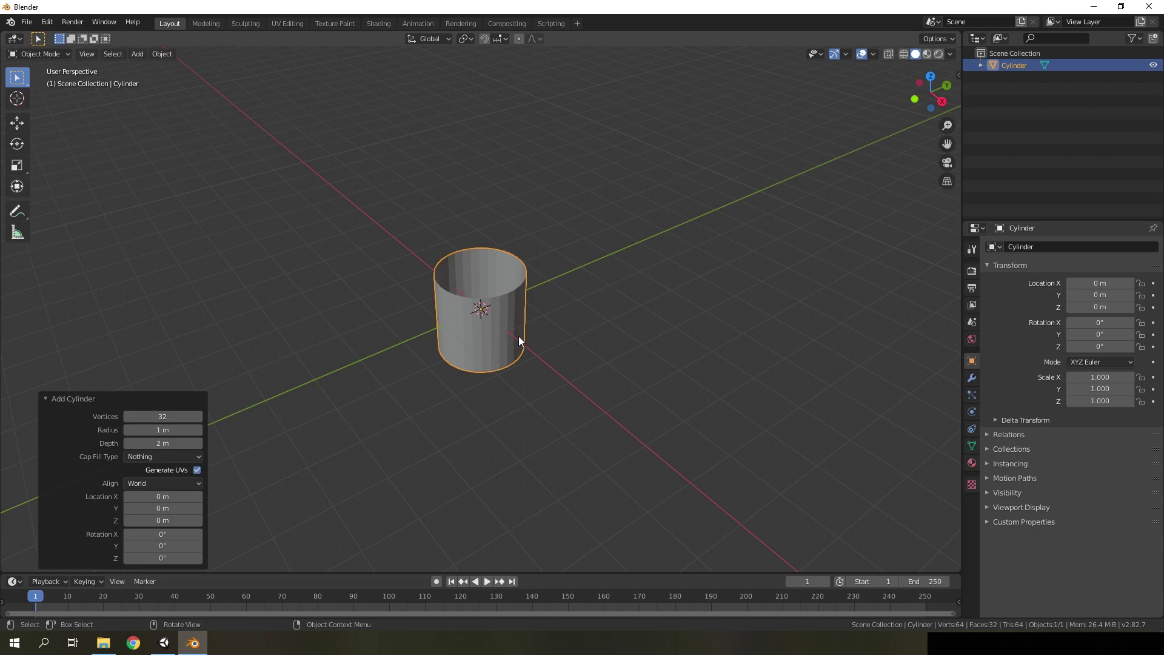
- Enter Edit Mode and select the cylinder's top edge loop
middle_click_drag(518, 336, 523, 329)
scroll(523, 329, "up", 3)
scroll(511, 330, "up", 2)
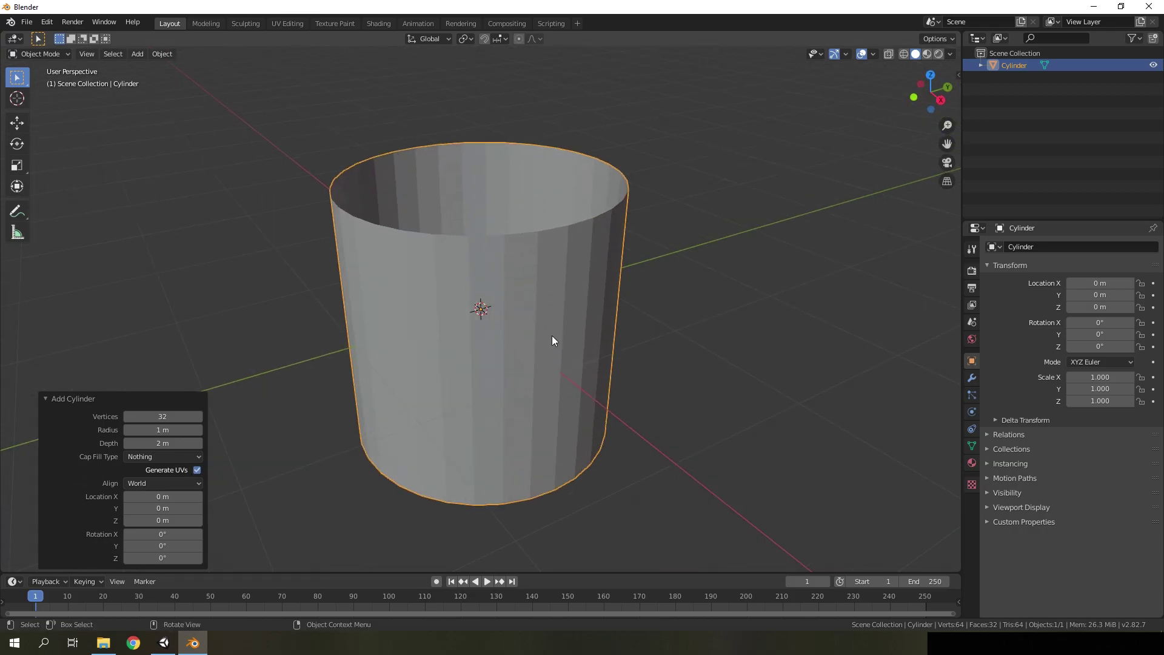
key("Tab")
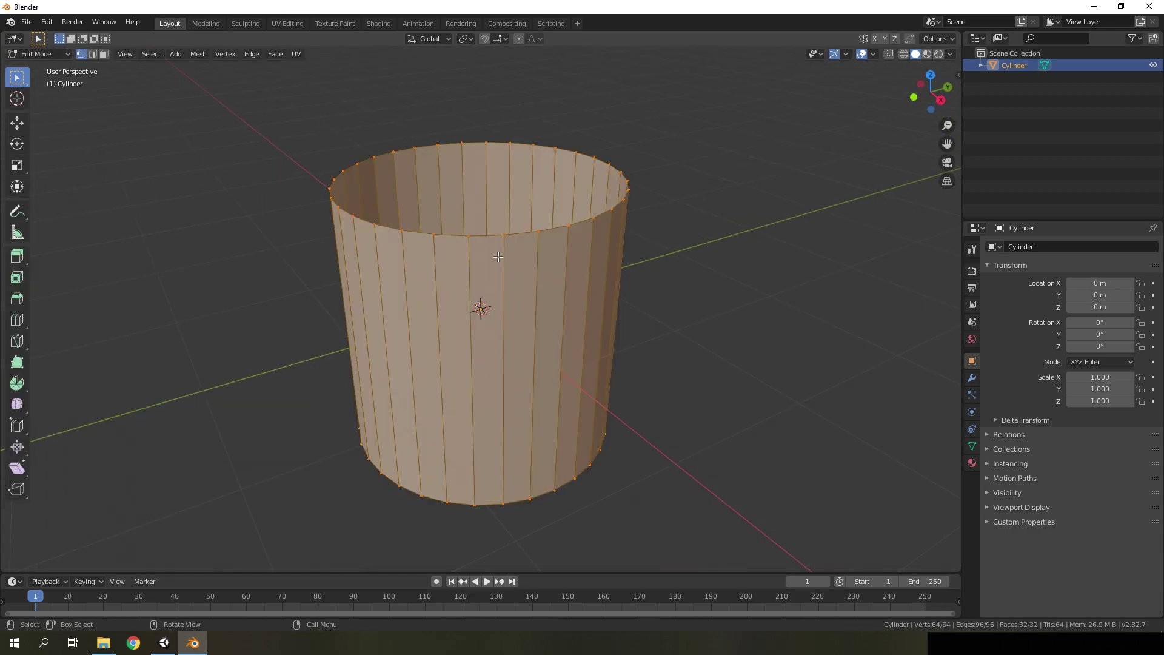
left_click(480, 236, "alt")
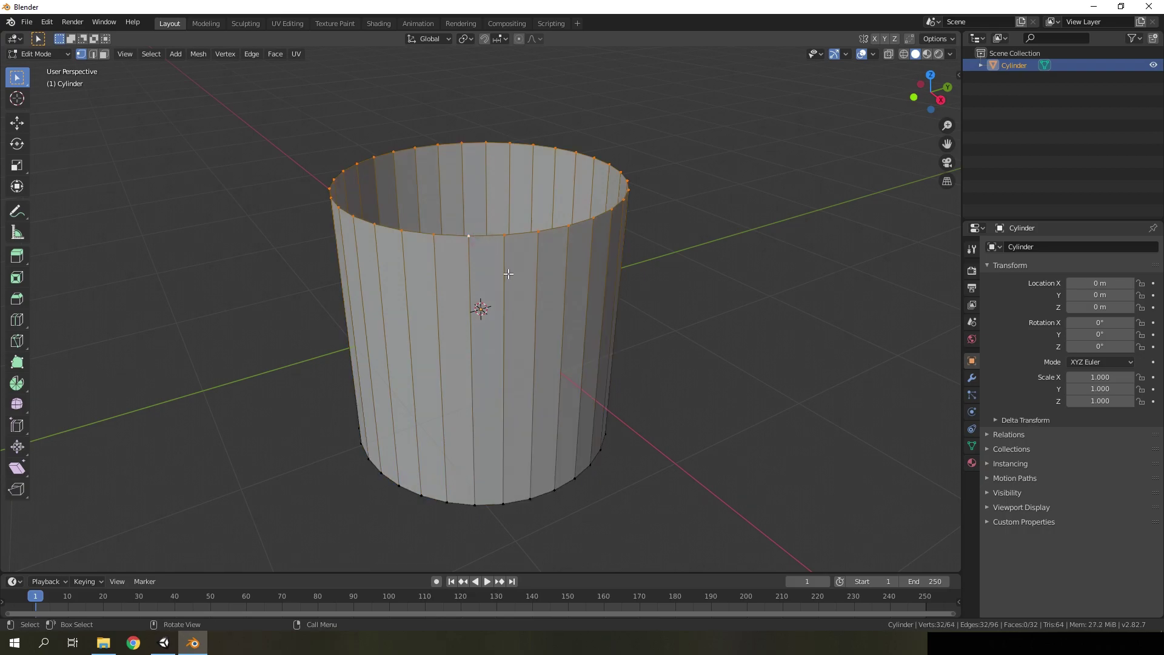
mouse_move(508, 272)
middle_mouse_down()
mouse_move(487, 308)
mouse_move(529, 270)
middle_mouse_up()
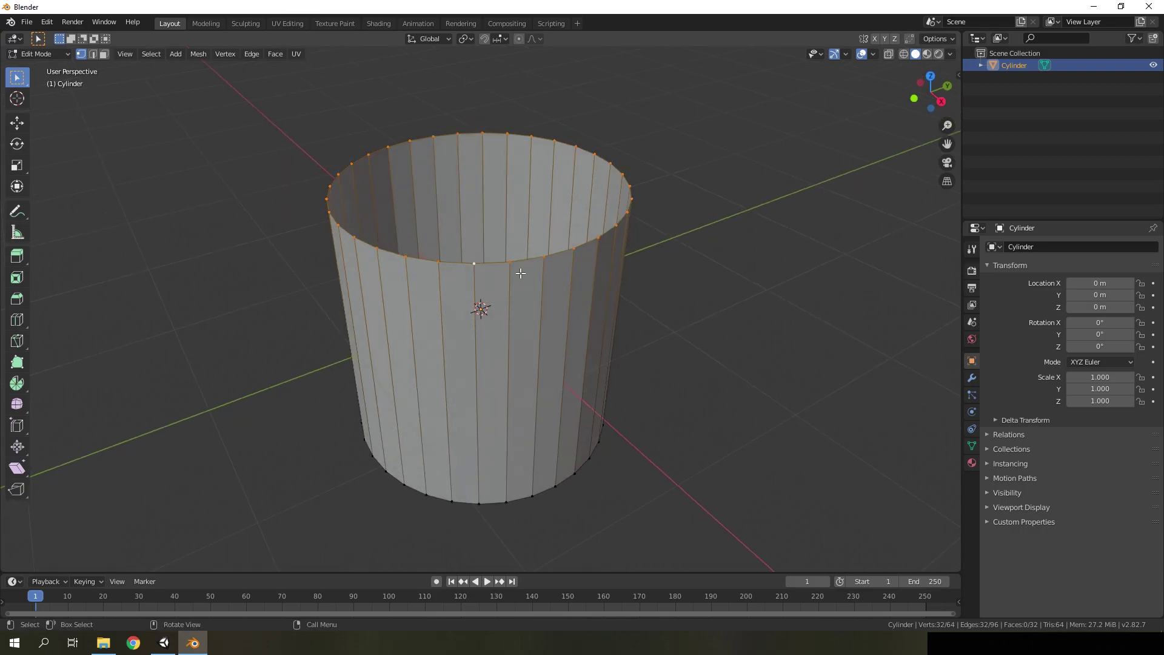
- Scale the top rim to 0, collapsing the cylinder into a cone
key("s")
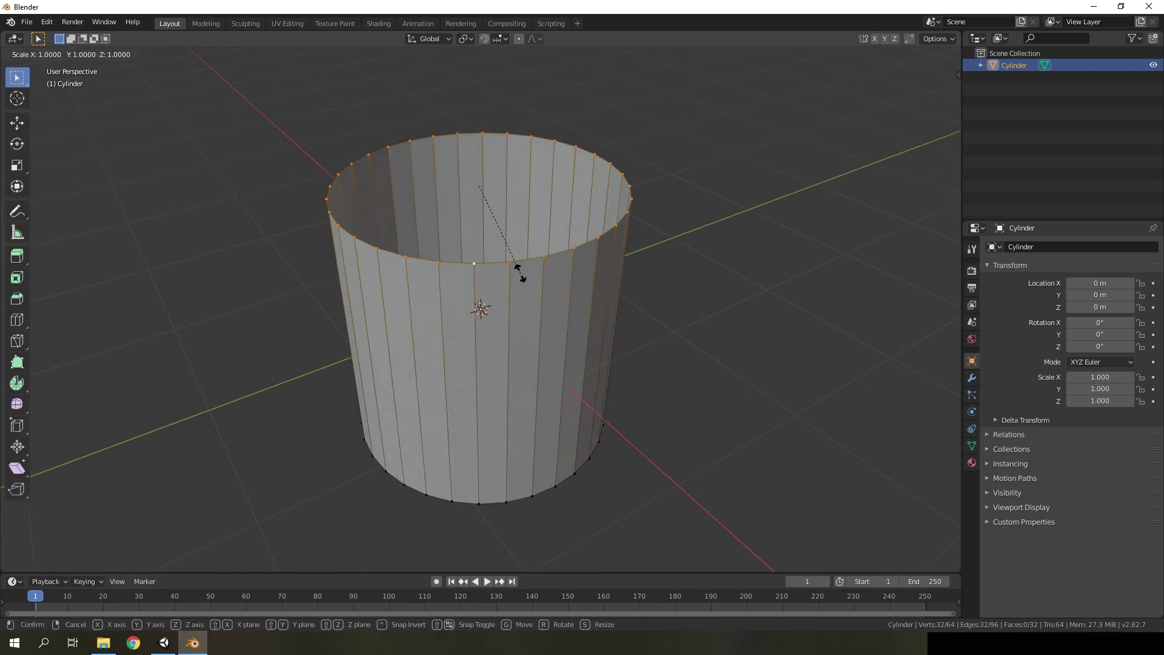
key("0")
key("Return")
middle_click_drag(515, 271, 510, 234)
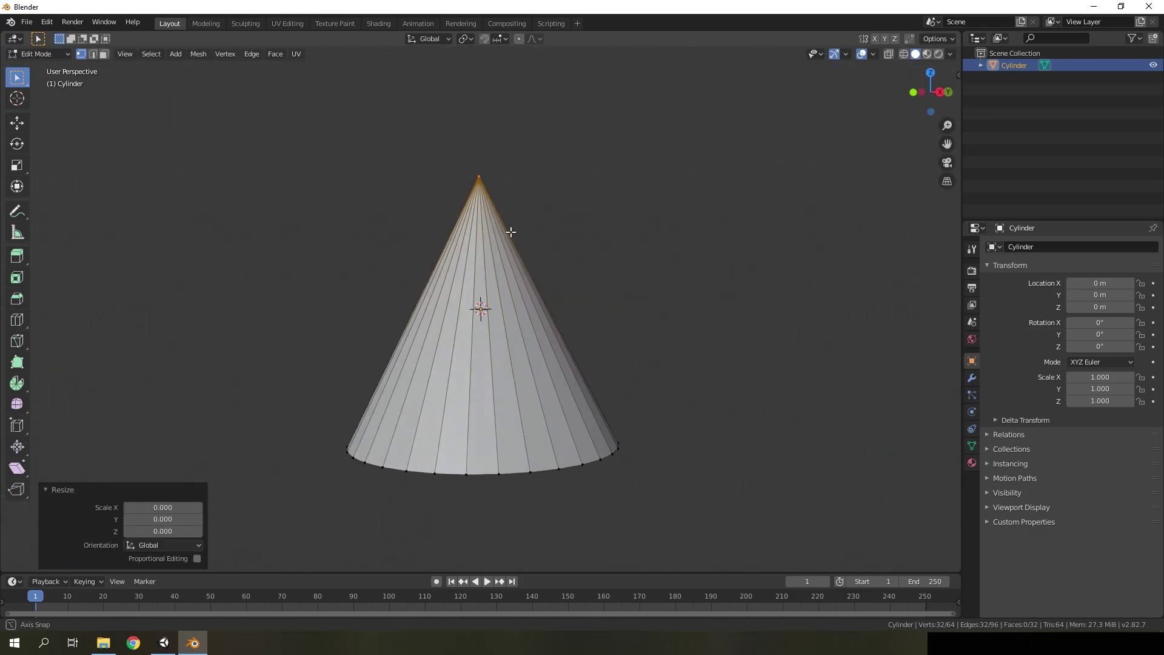
key("Tab")
key("Tab")
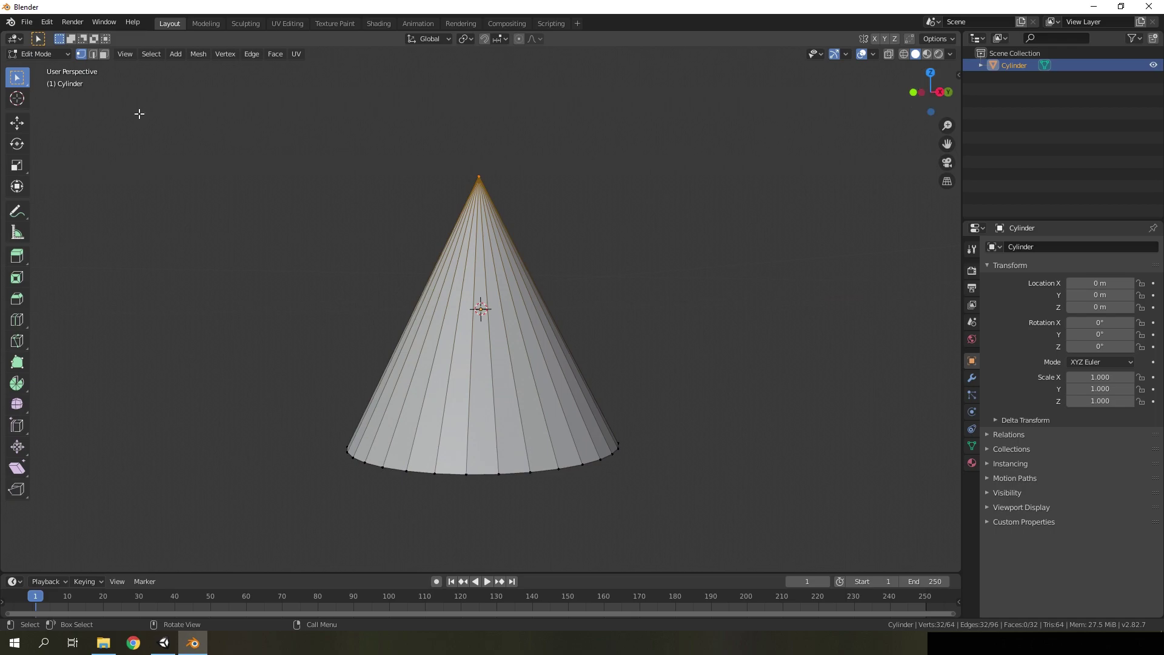
- Lower the cone apex by 1 m and raise the base loop by 1 m, flattening it
left_click(24, 125)
left_click_drag(472, 167, 472, 271)
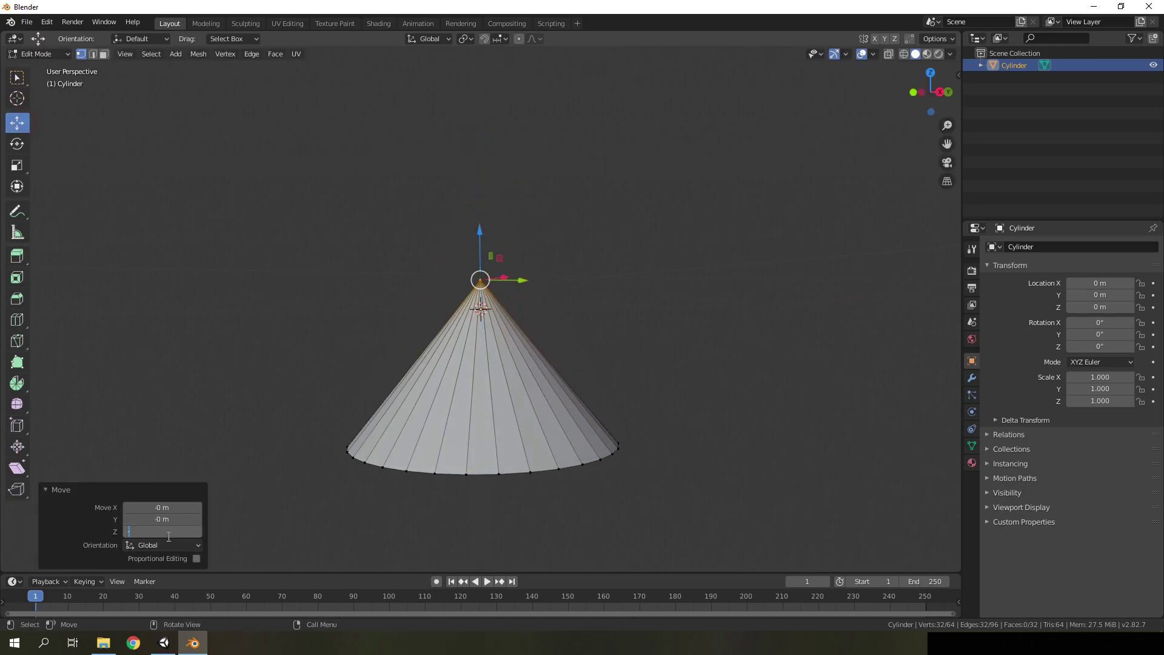
type("-1")
key("Return")
middle_click_drag(479, 424, 481, 475)
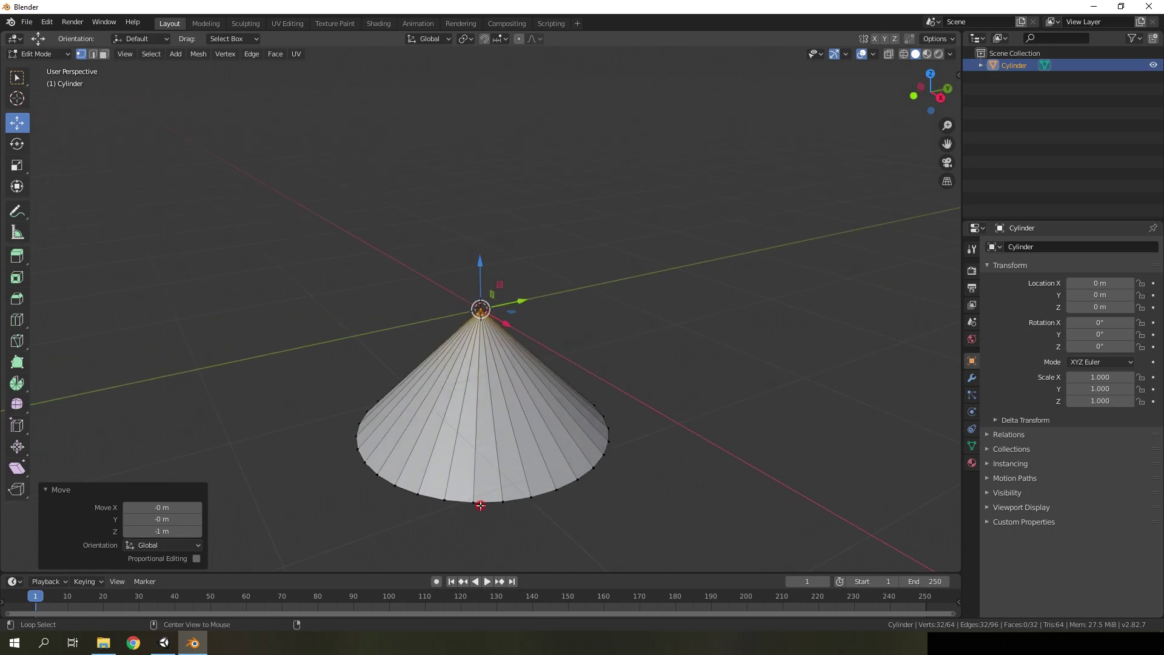
left_click(480, 505, "alt")
left_click_drag(484, 388, 482, 285)
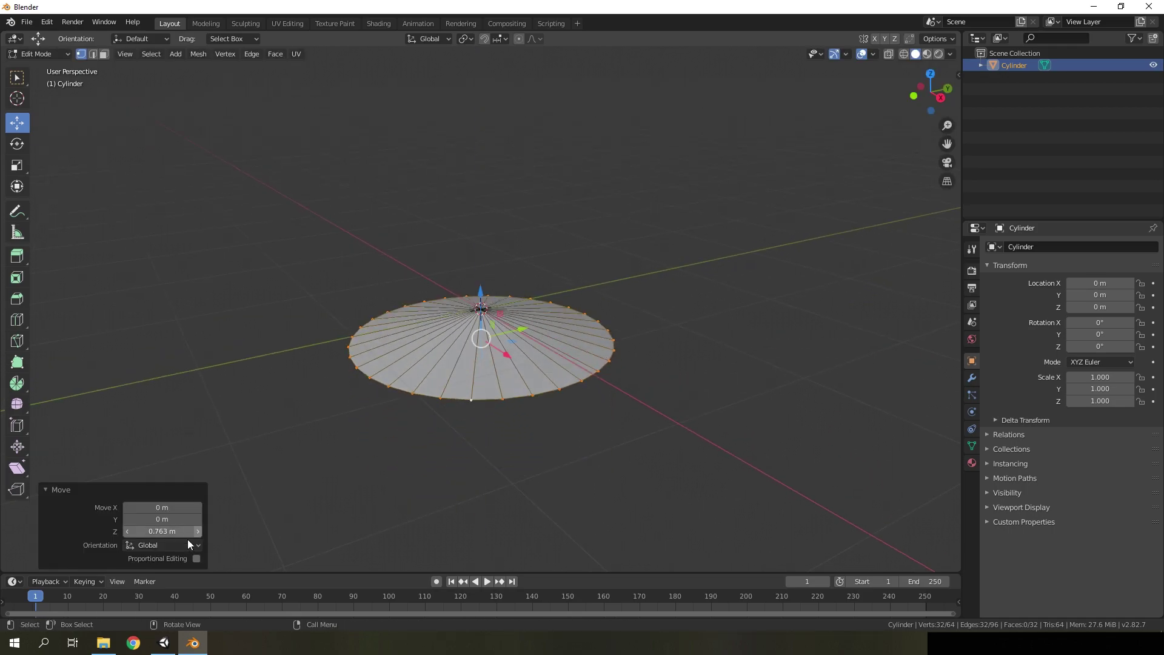
type("1")
key("Return")
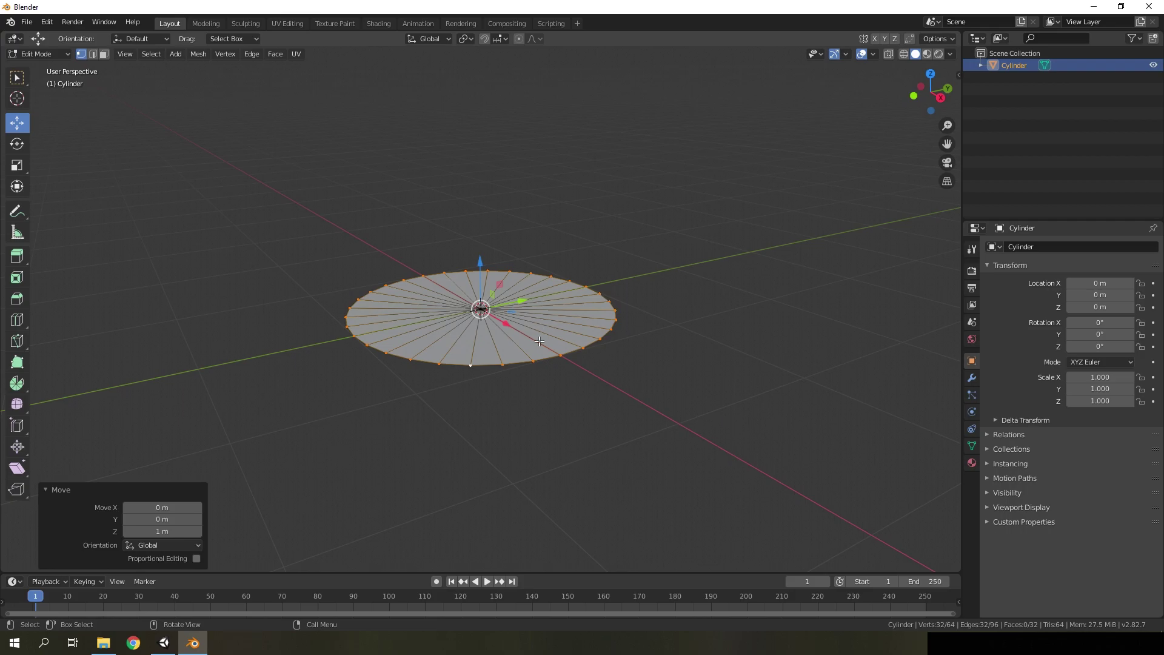
- Add four concentric loop cuts across the disc
middle_click_drag(539, 341, 570, 356)
scroll(570, 357, "up", 2)
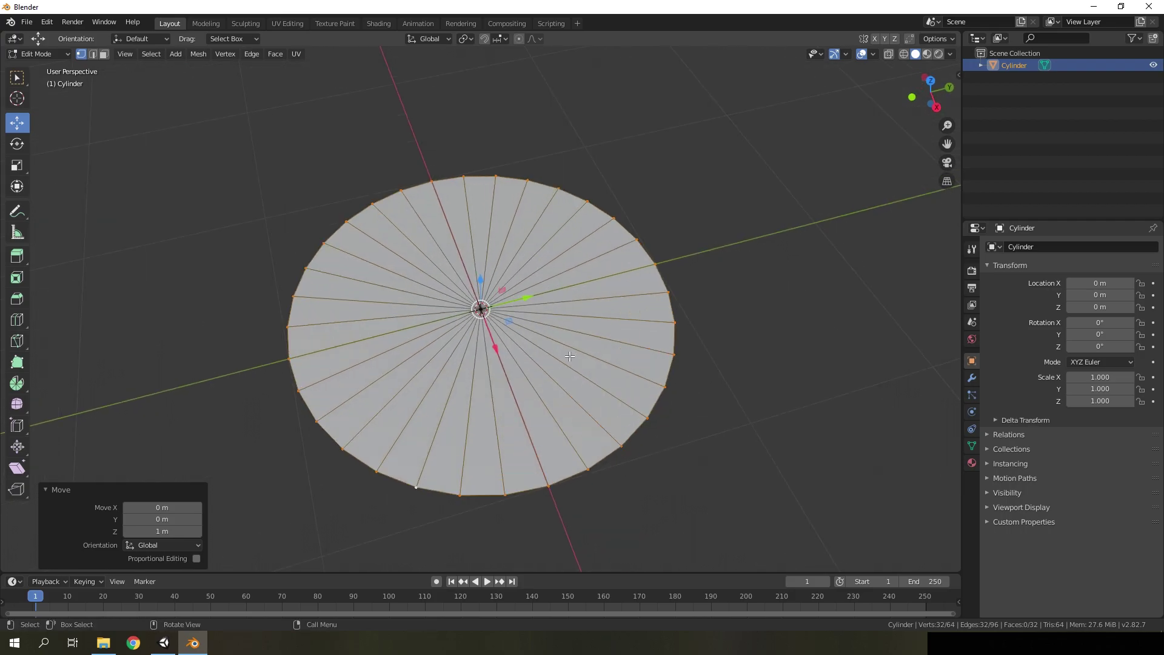
key("ctrl+r")
scroll(560, 391, "up", 3)
left_click(560, 391)
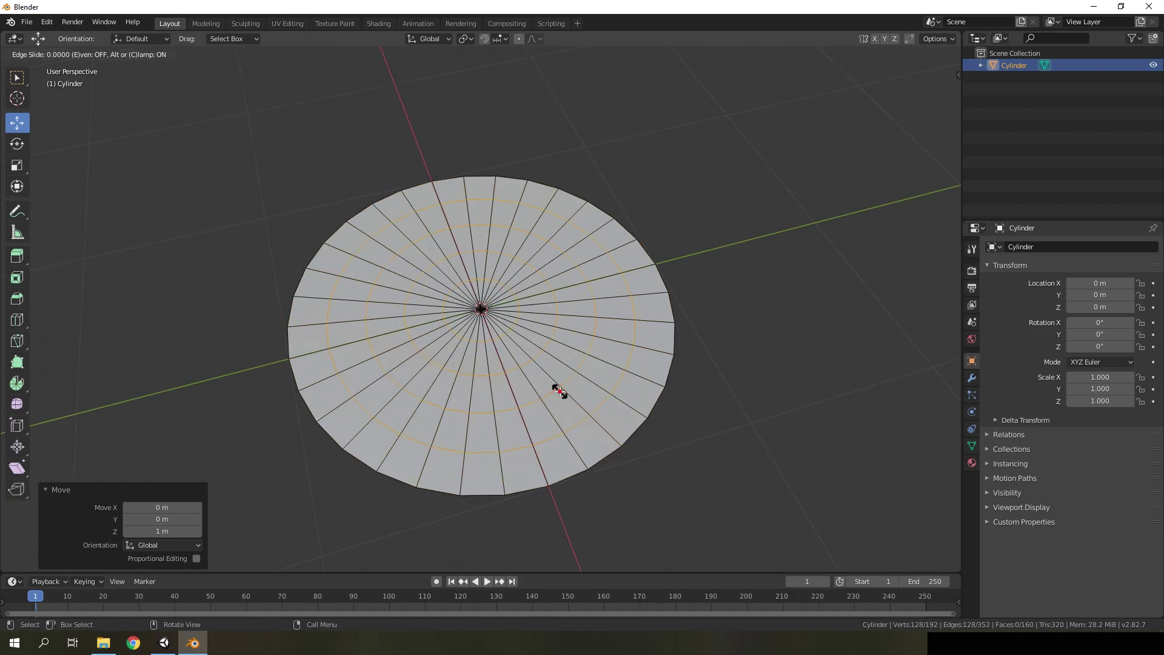
right_click(561, 391)
- Select the whole disc and switch to the UV Editing workspace, viewing it from above
key("a")
middle_click_drag(718, 344, 479, 363)
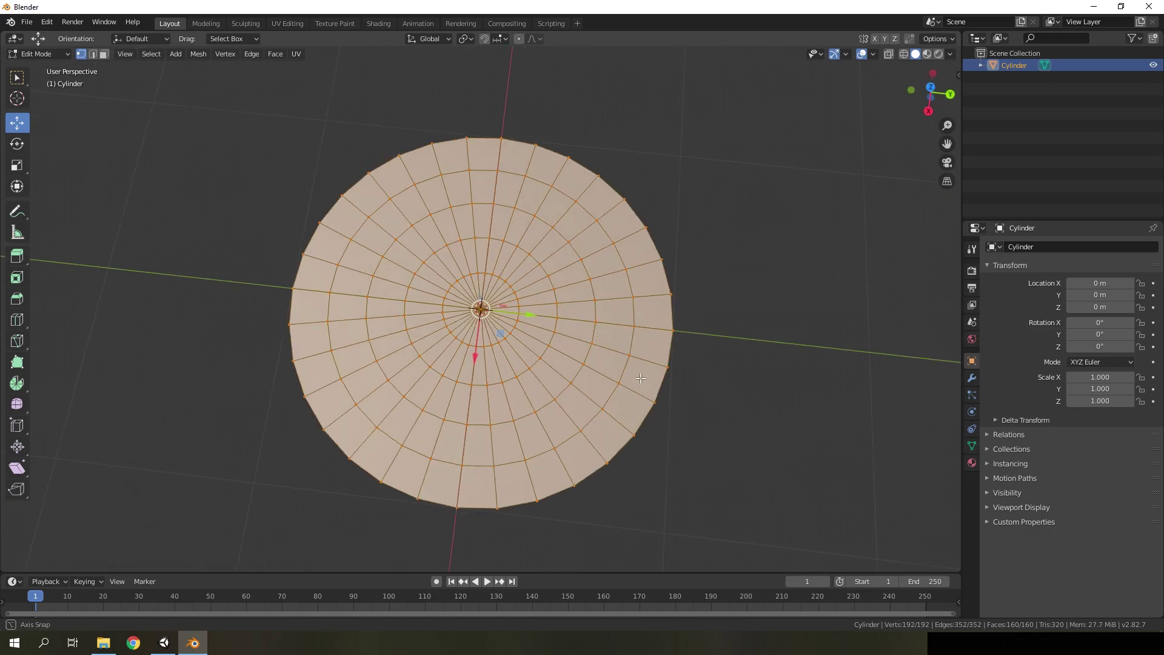
key("Tab")
key("Tab")
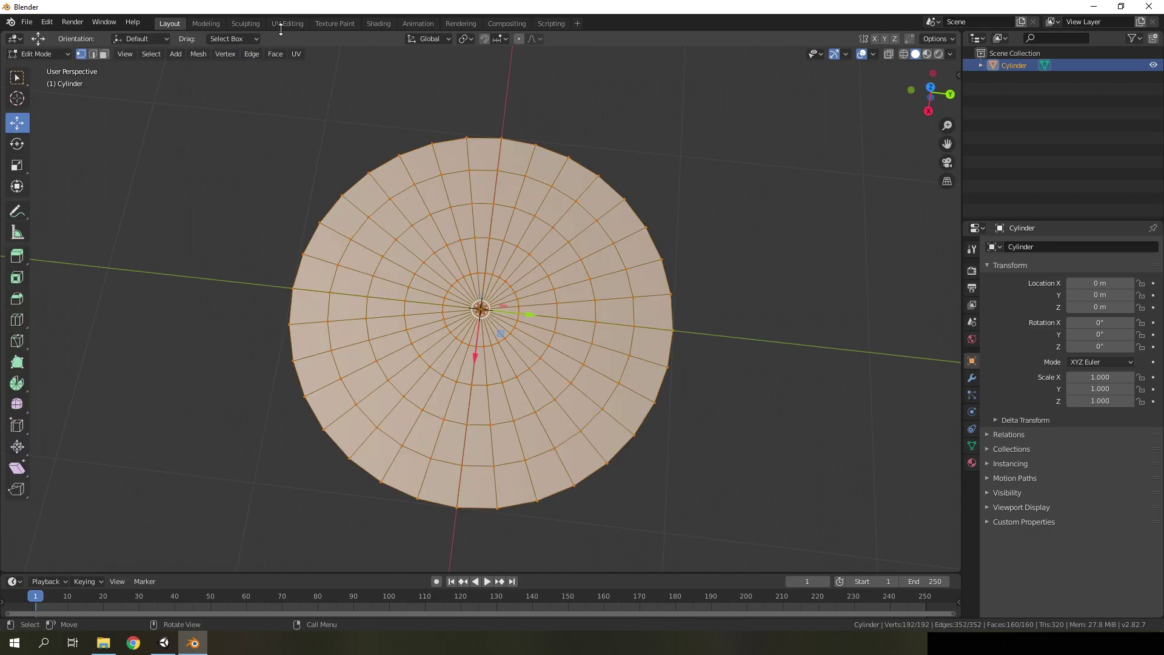
left_click(285, 24)
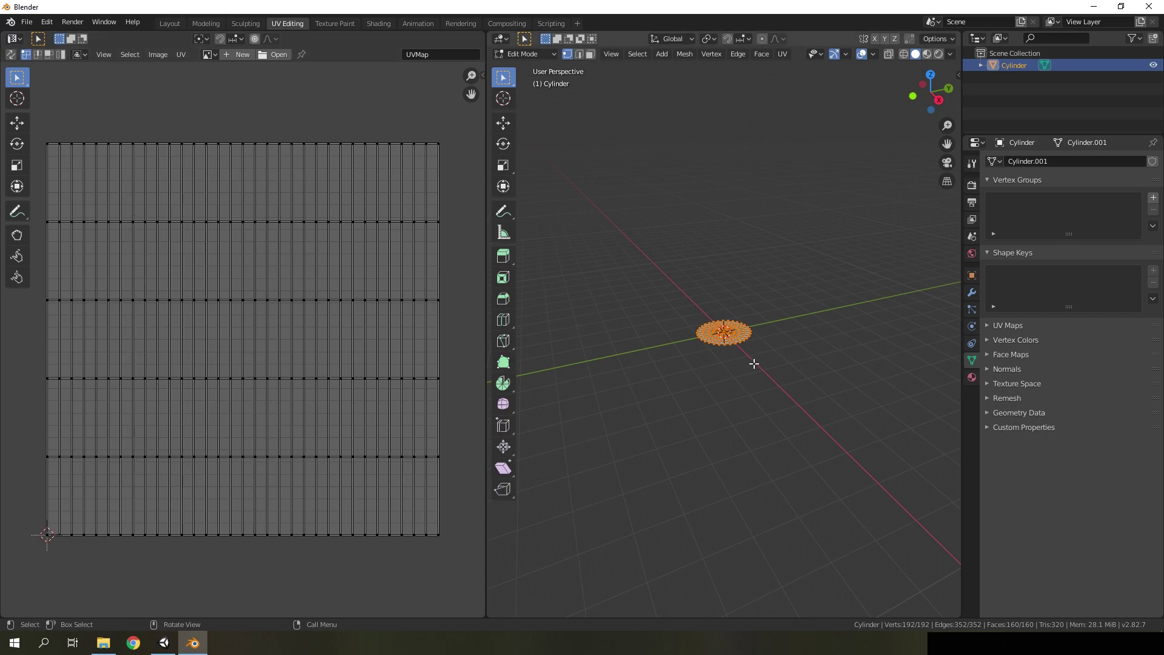
middle_click_drag(753, 363, 741, 392)
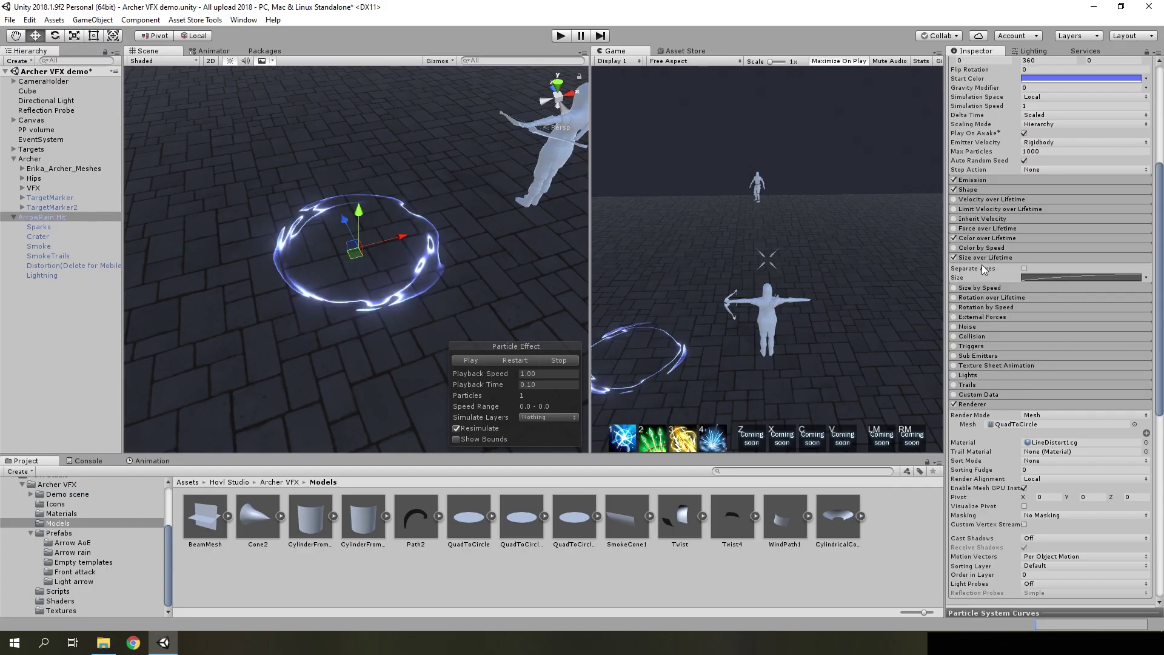
- Expand Color over Lifetime and Shape, toggle Shape off and on, and scrub the ring's playback
left_click(1054, 238)
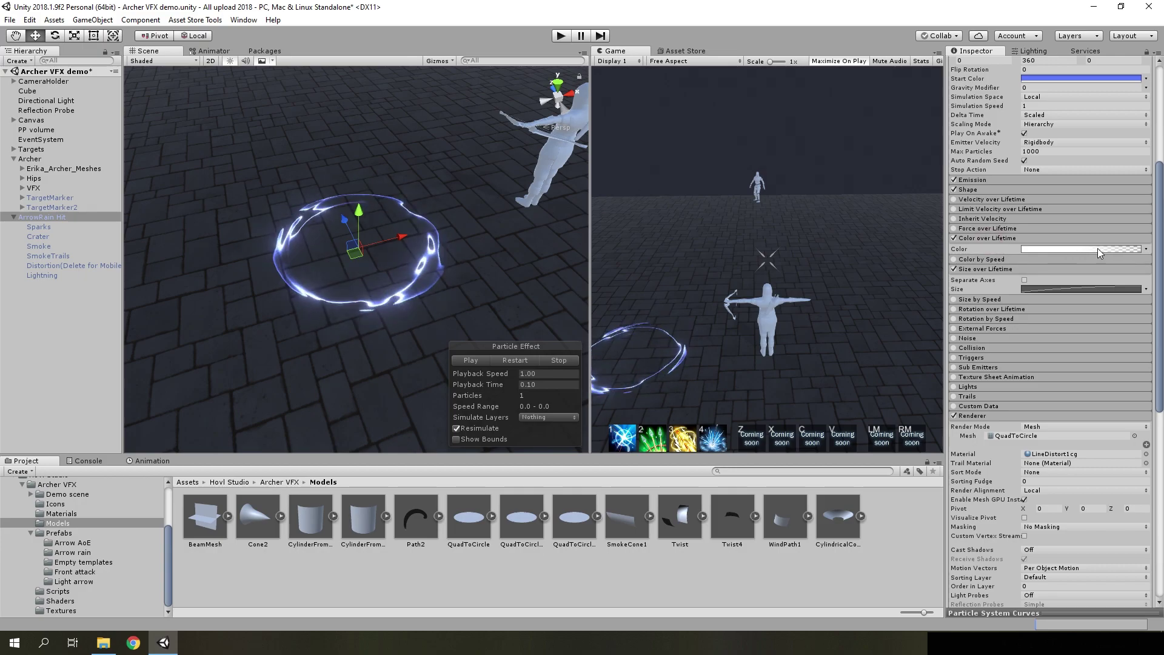
left_click(972, 189)
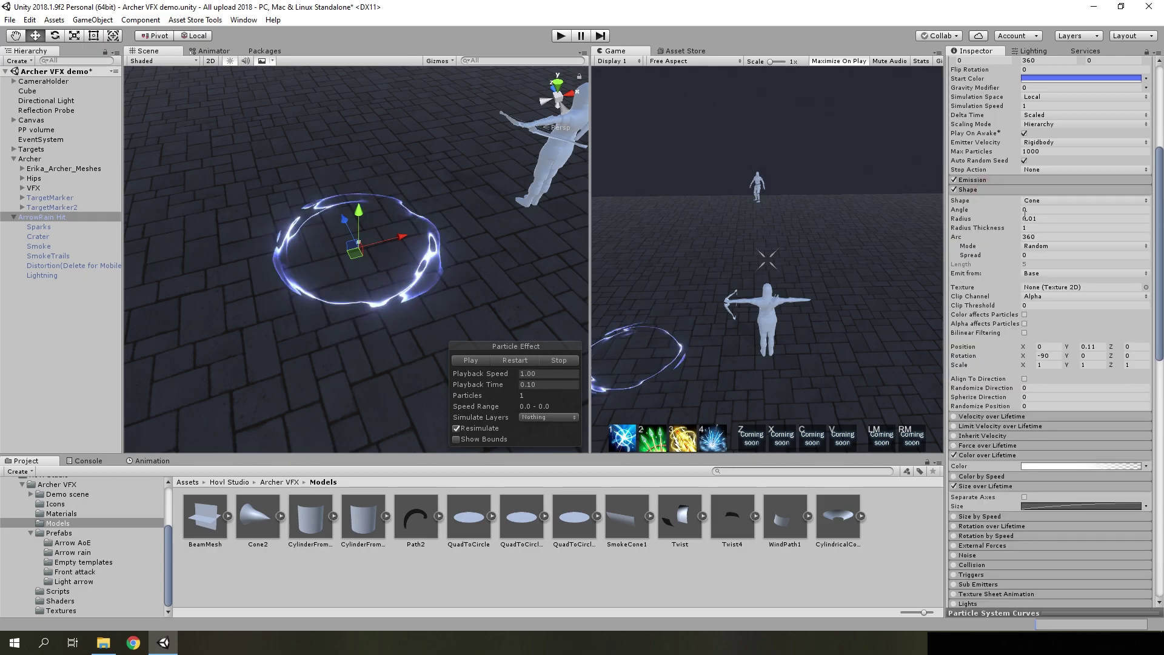
left_click(977, 189)
left_click(954, 189)
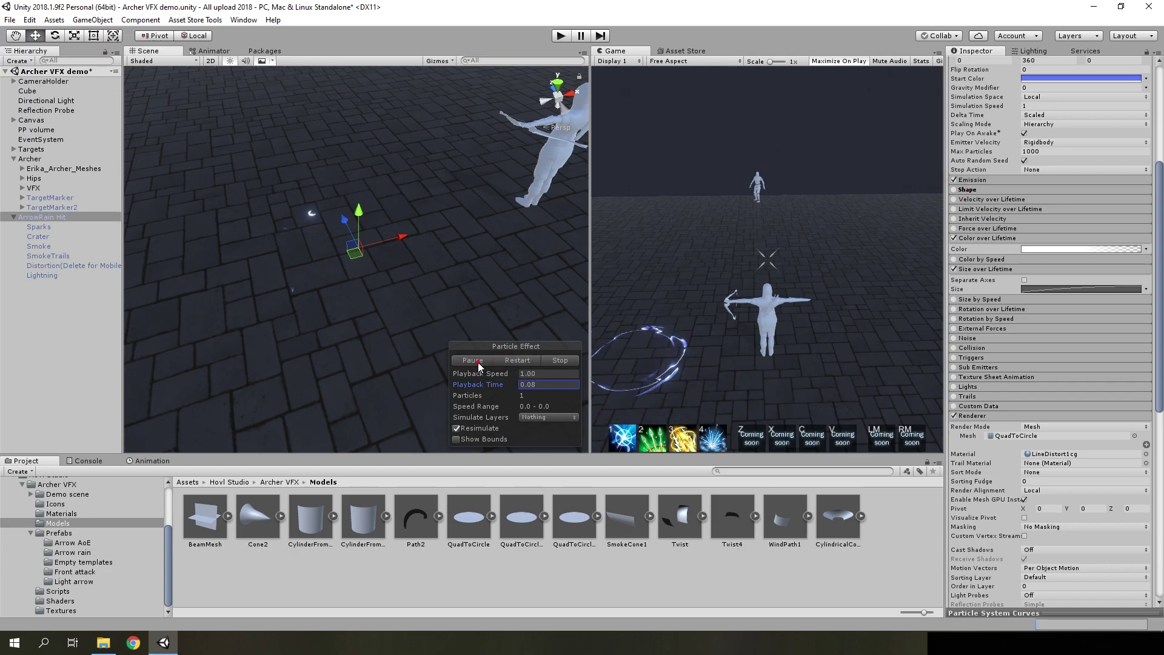
left_click(973, 190)
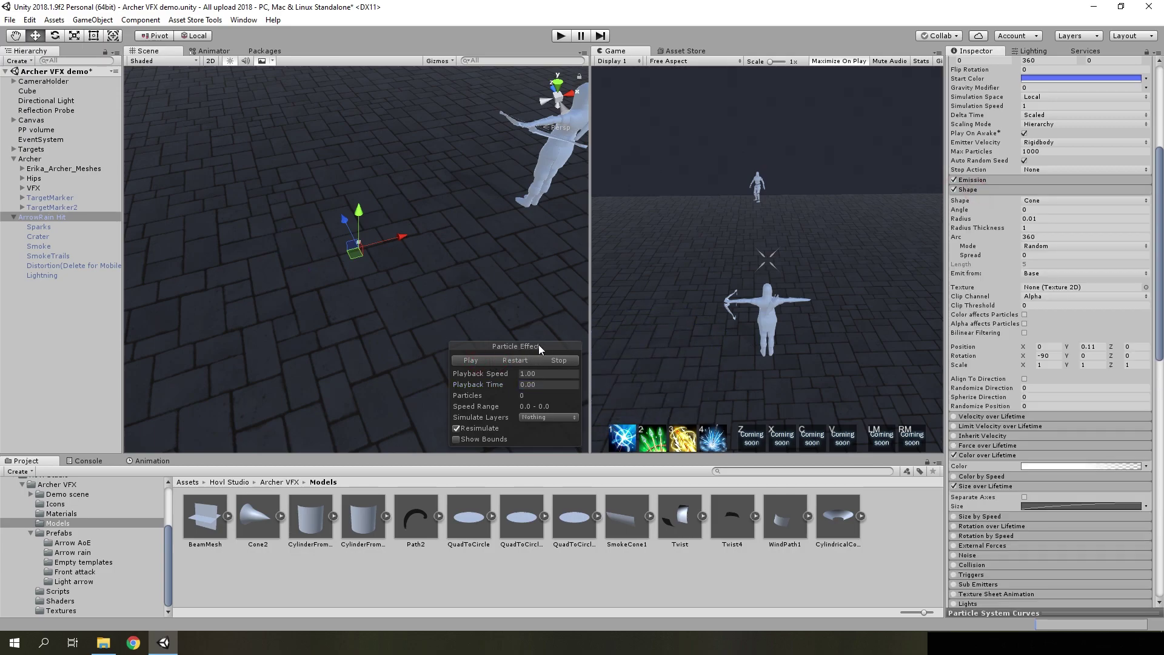
left_click_drag(504, 390, 507, 394)
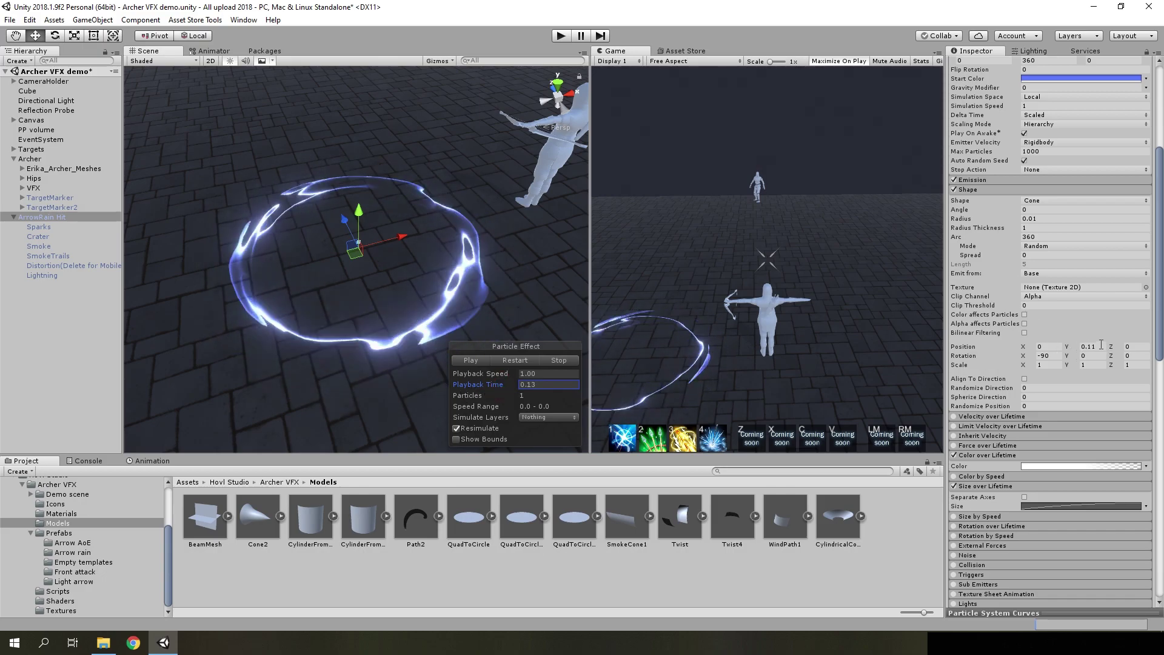
scroll(1067, 310, "up", 2)
scroll(1028, 267, "up", 4)
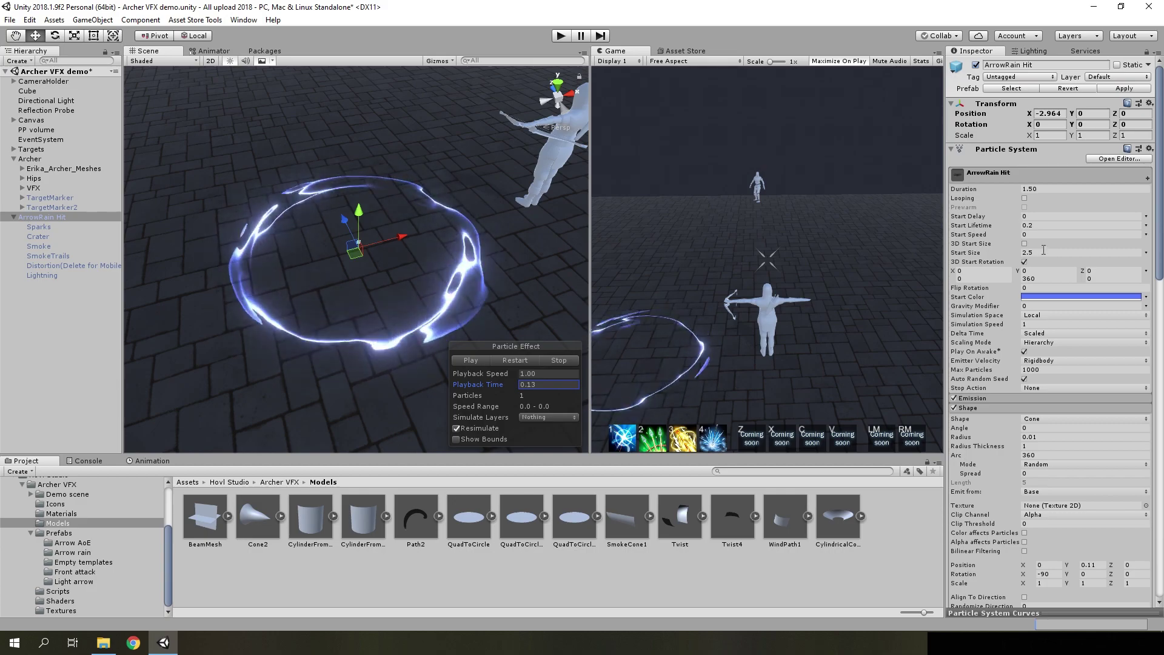
scroll(1039, 264, "down", 8)
scroll(1057, 337, "down", 10)
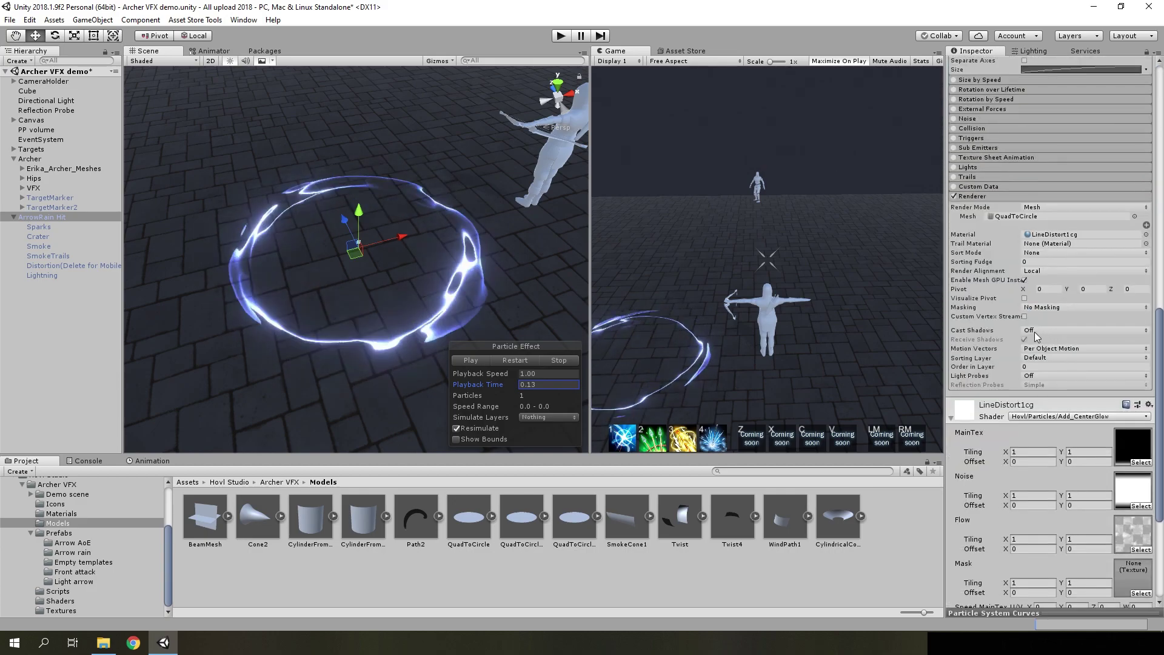
scroll(1035, 329, "down", 3)
left_click_drag(449, 270, 457, 252, "alt")
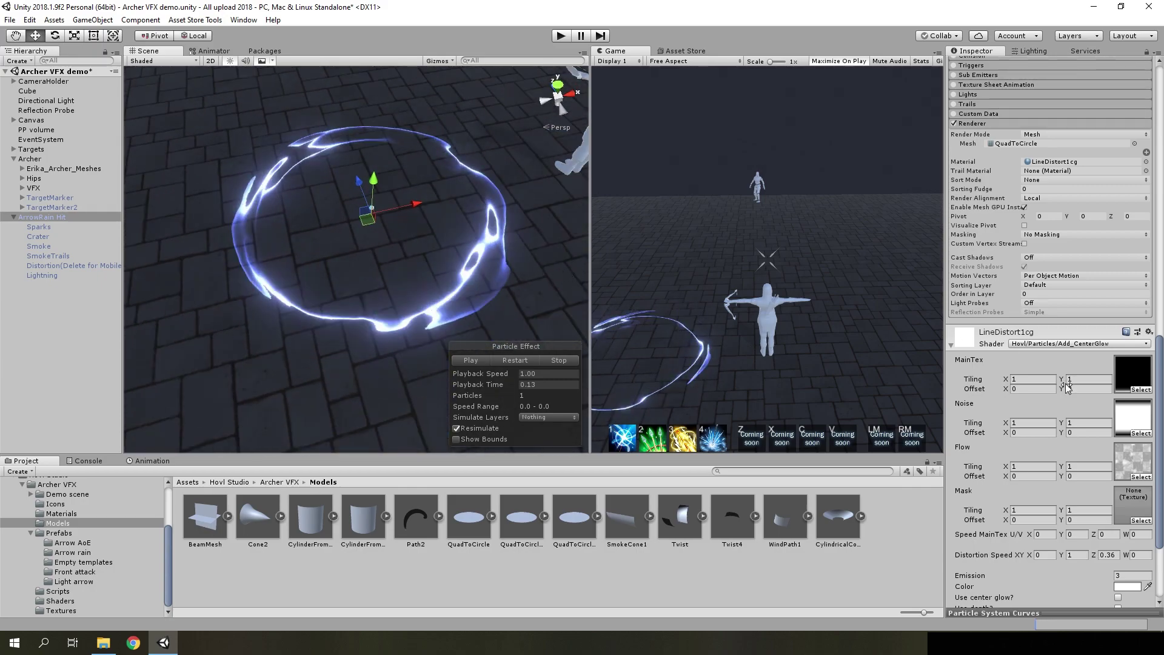
scroll(1071, 305, "down", 4)
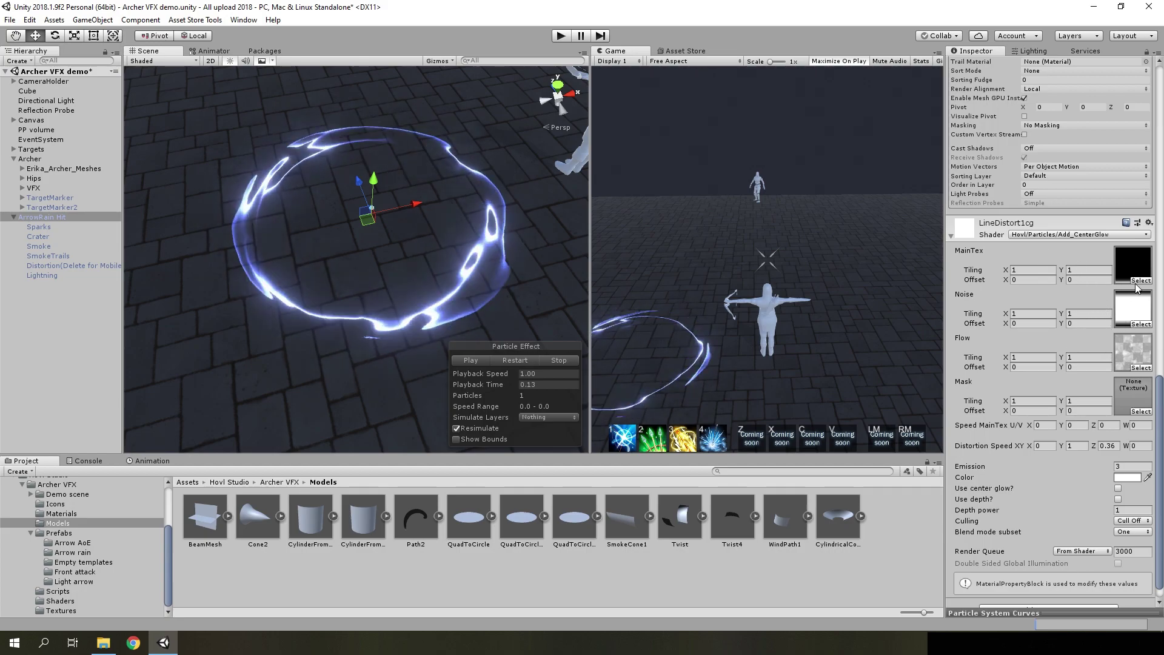
left_click(1107, 445)
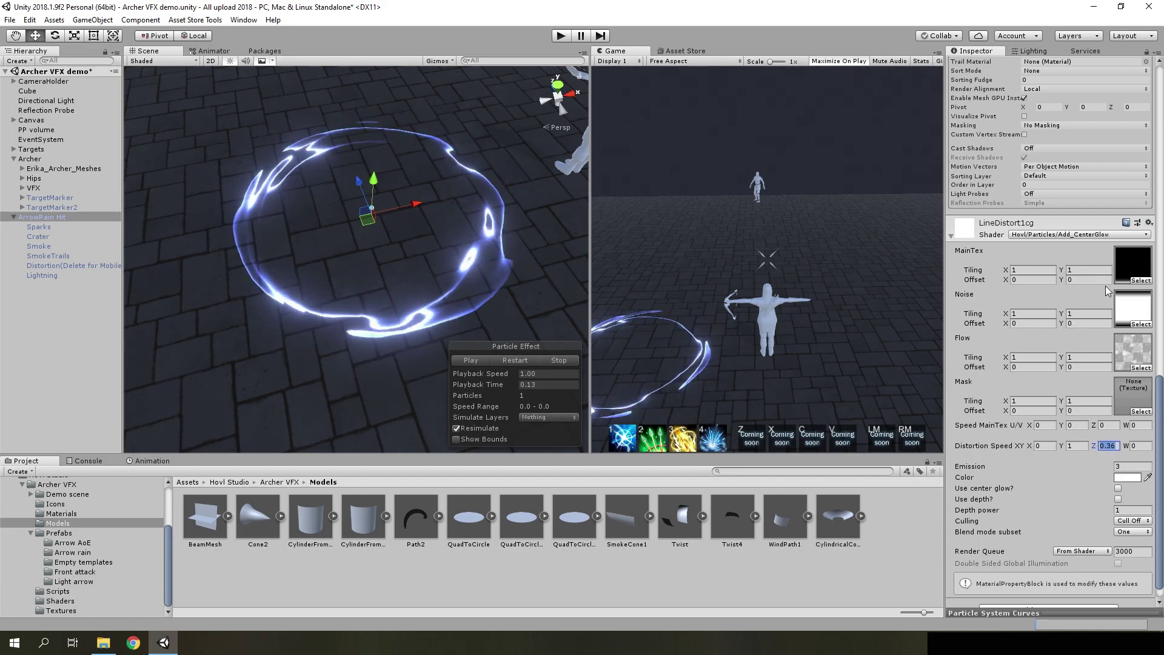
type("0")
left_click(1064, 284)
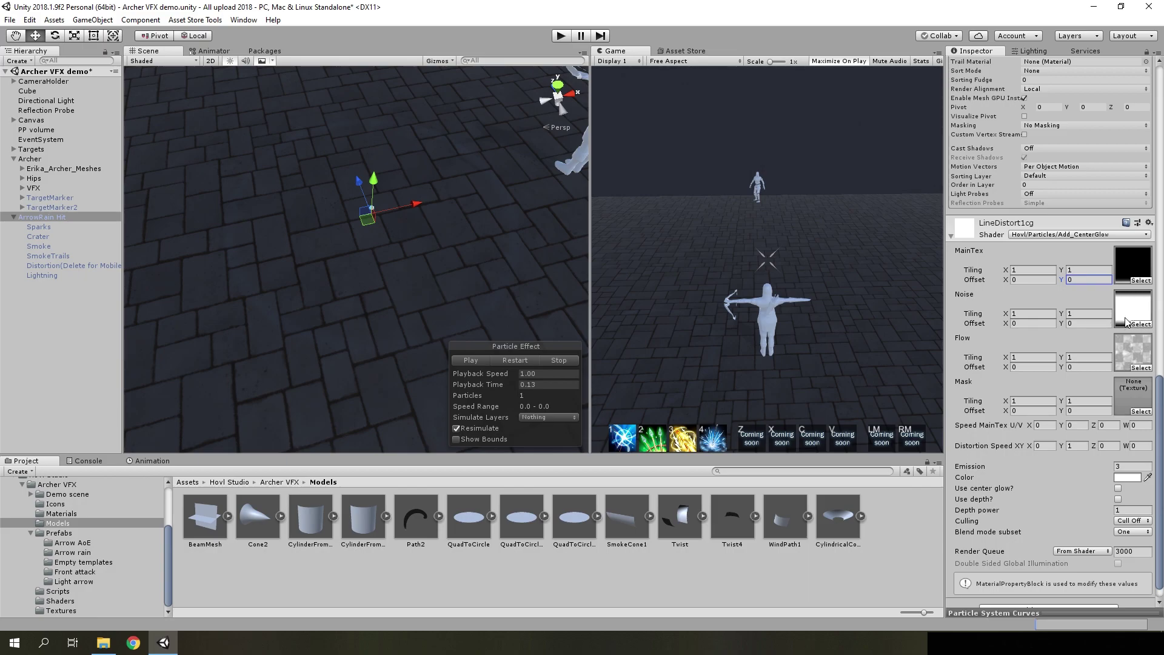
left_click_drag(1060, 281, 1059, 282)
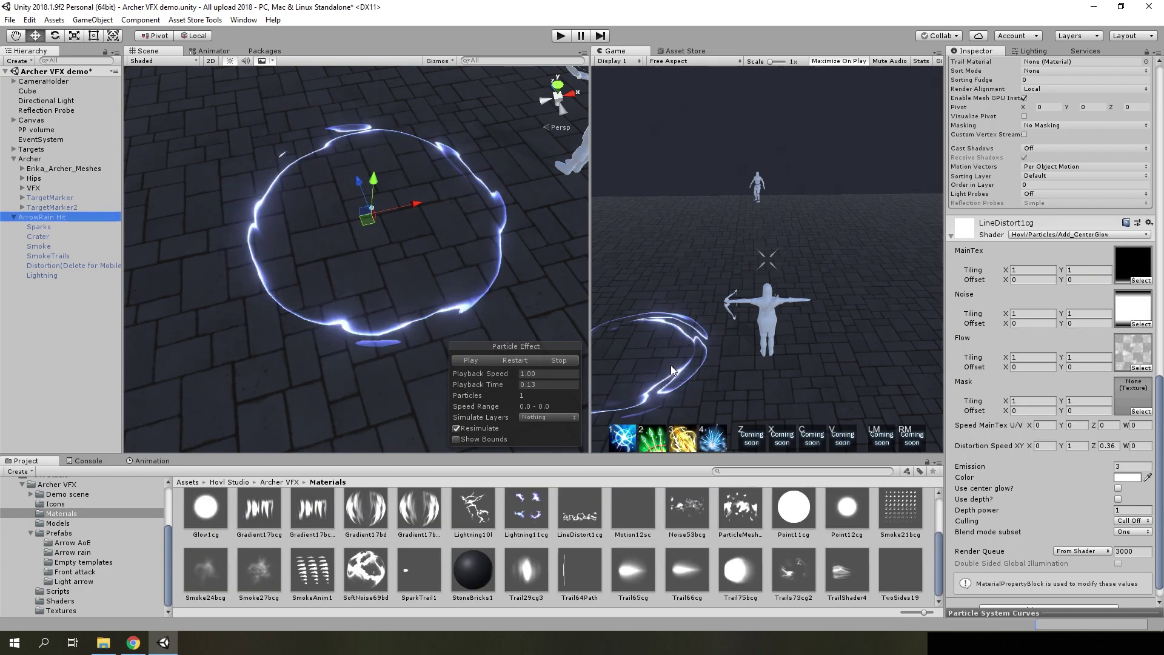
- Try Noise35n, Noise69, Noise63, Noise59 and another noise as the Flow texture
left_click(1140, 367)
left_click(949, 399)
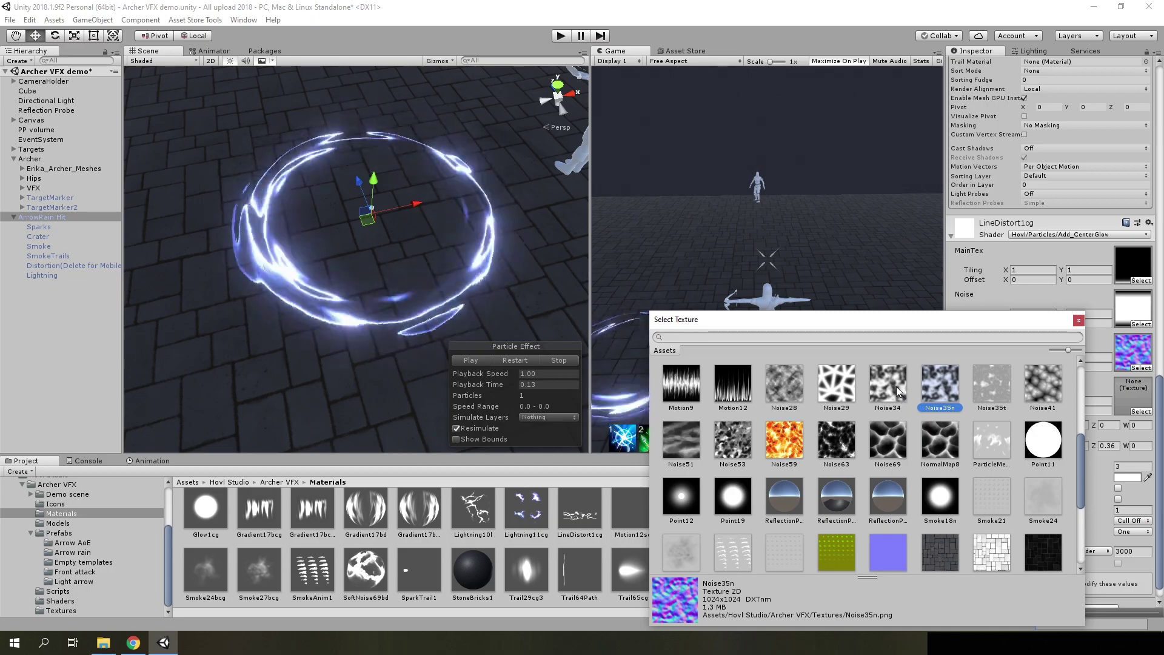
left_click(887, 440)
left_click(837, 441)
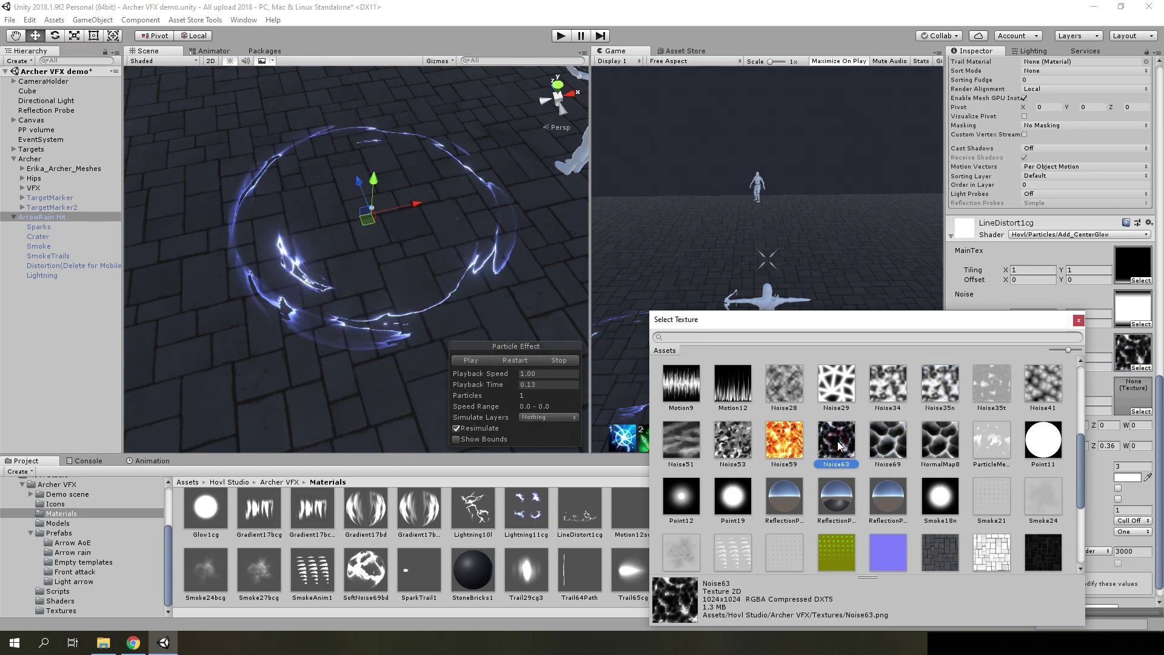
left_click(784, 441)
left_click(729, 444)
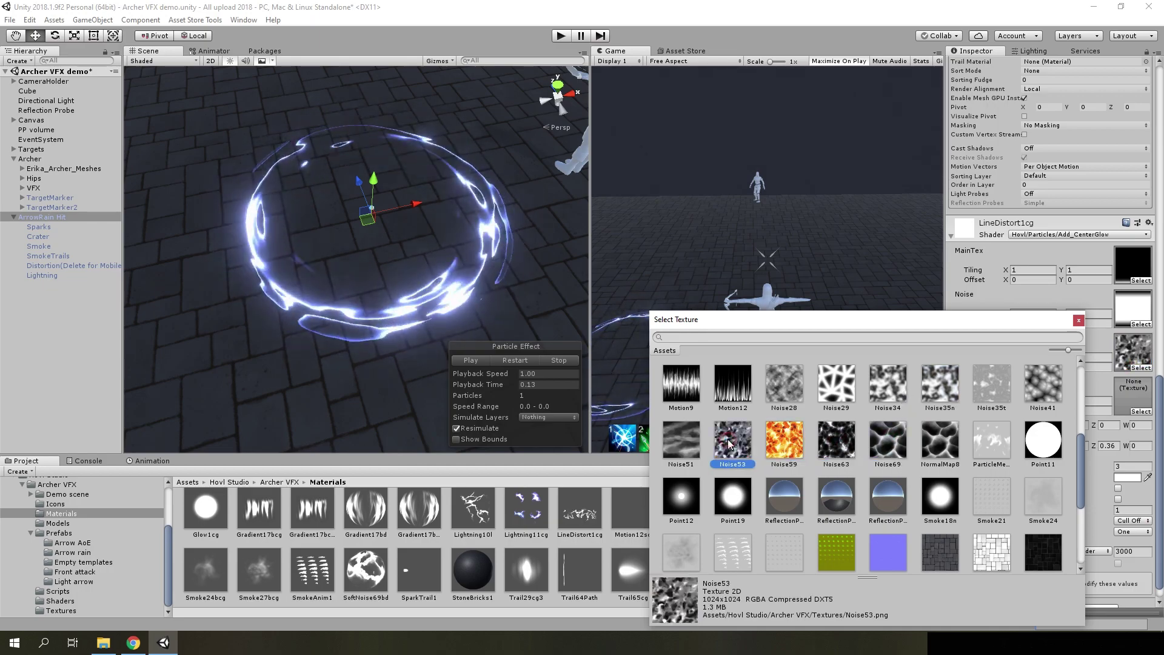
- Try Motion9 and Motion12 as the Flow texture, then go to the browser's Asset Store page
left_click(732, 383)
left_click(681, 383)
left_click(733, 388)
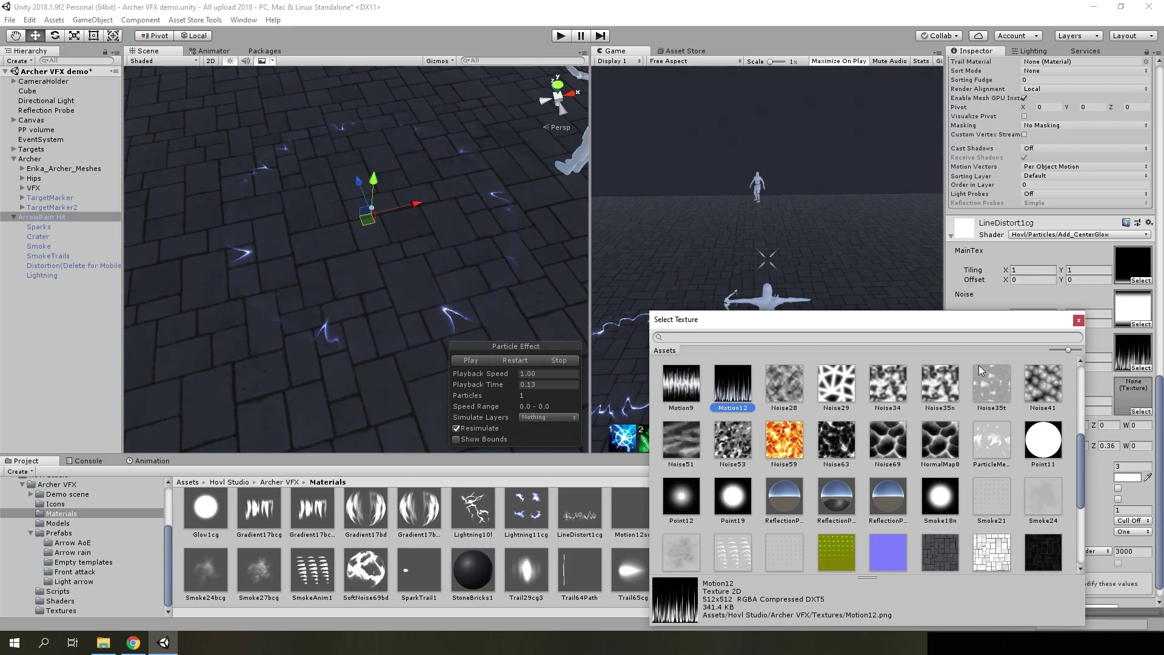
left_click(1077, 320)
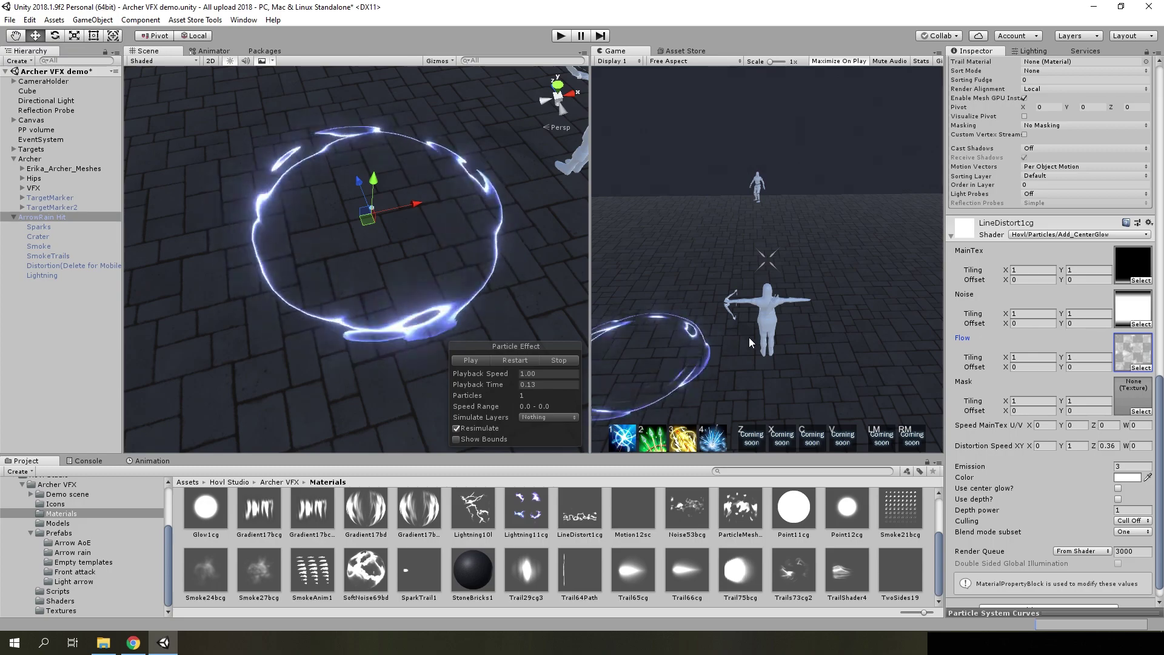
left_click(135, 642)
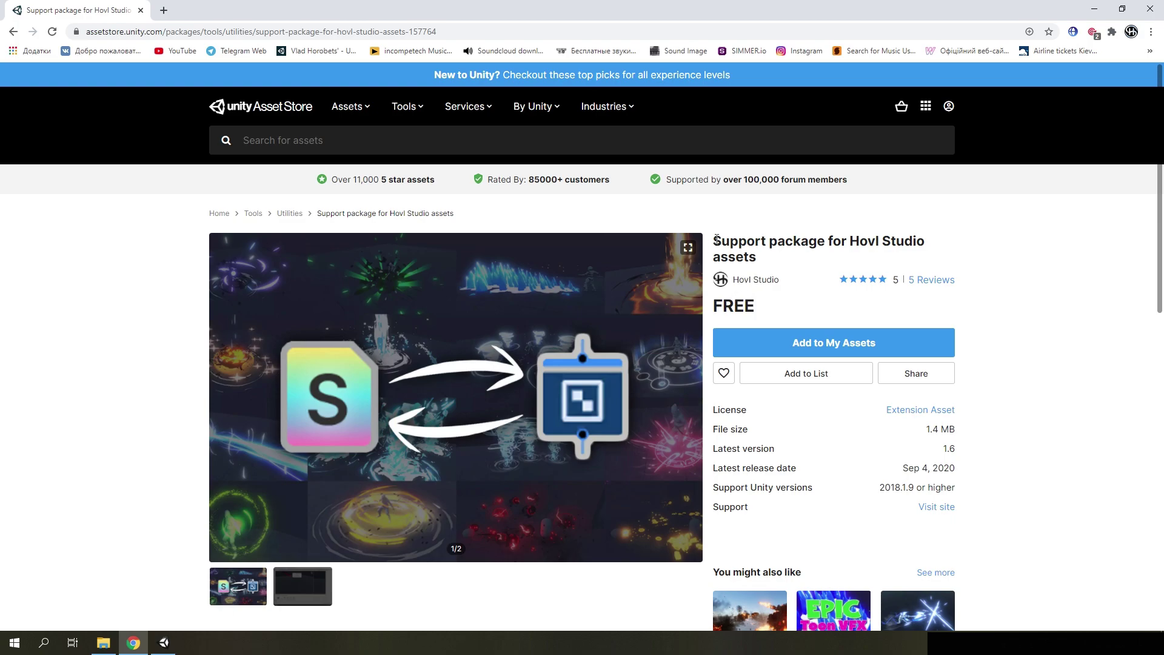
- Select the Support package title, scroll to the Description, and highlight the URP/LWRP support line
left_click_drag(715, 239, 772, 276)
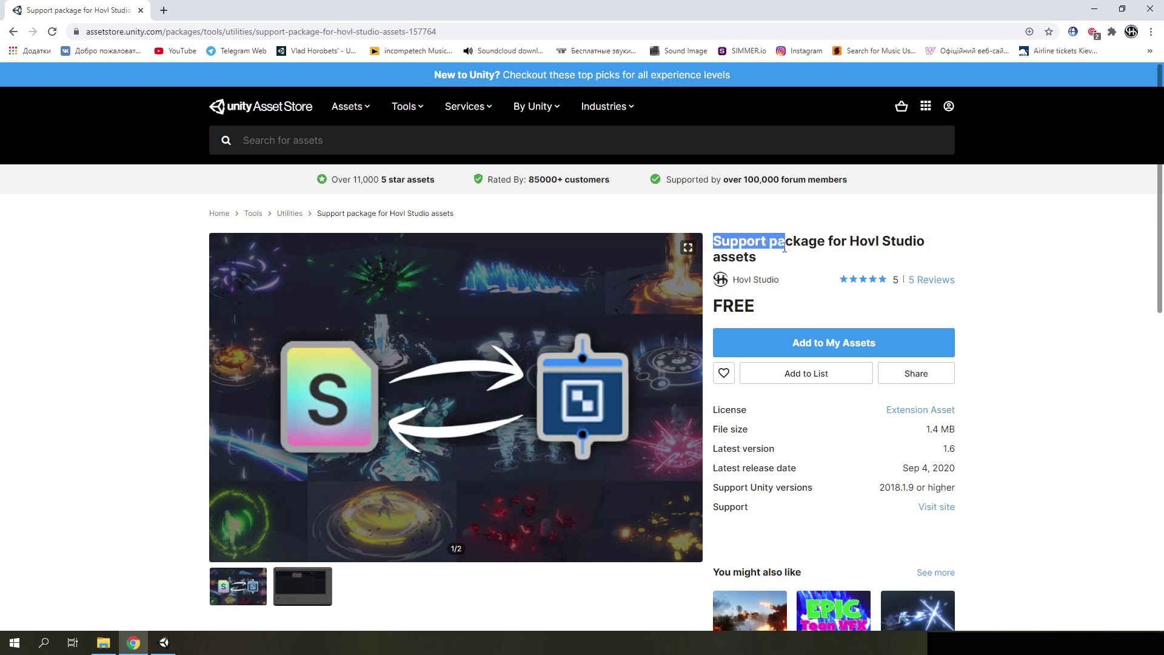
scroll(776, 286, "down", 5)
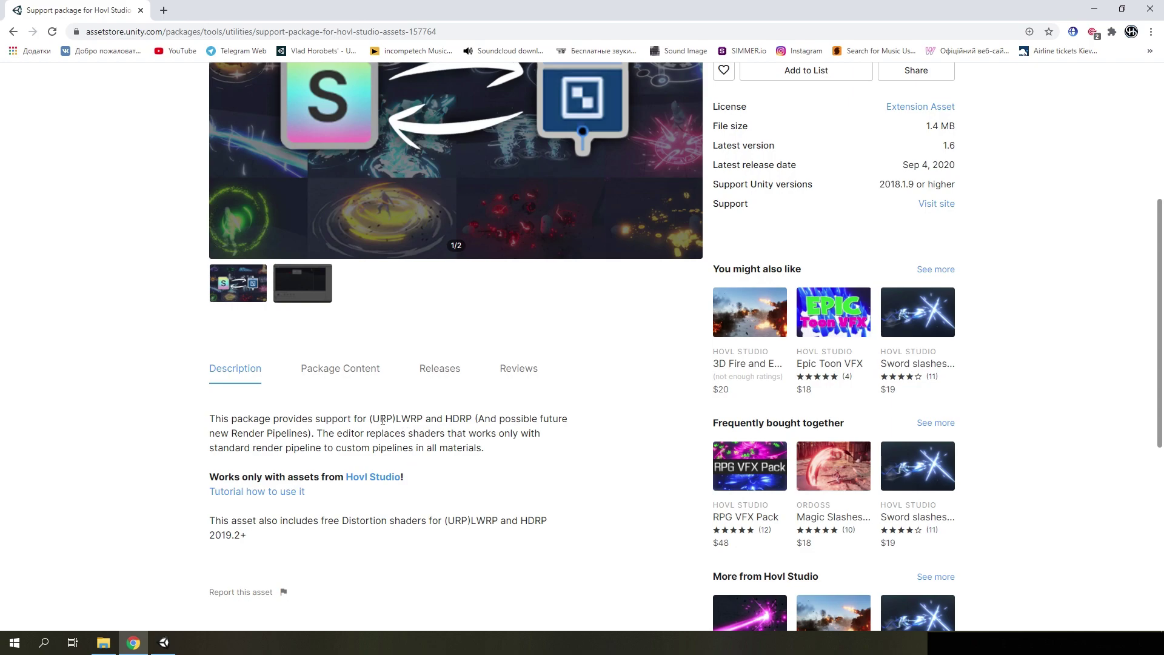
left_click_drag(382, 419, 457, 419)
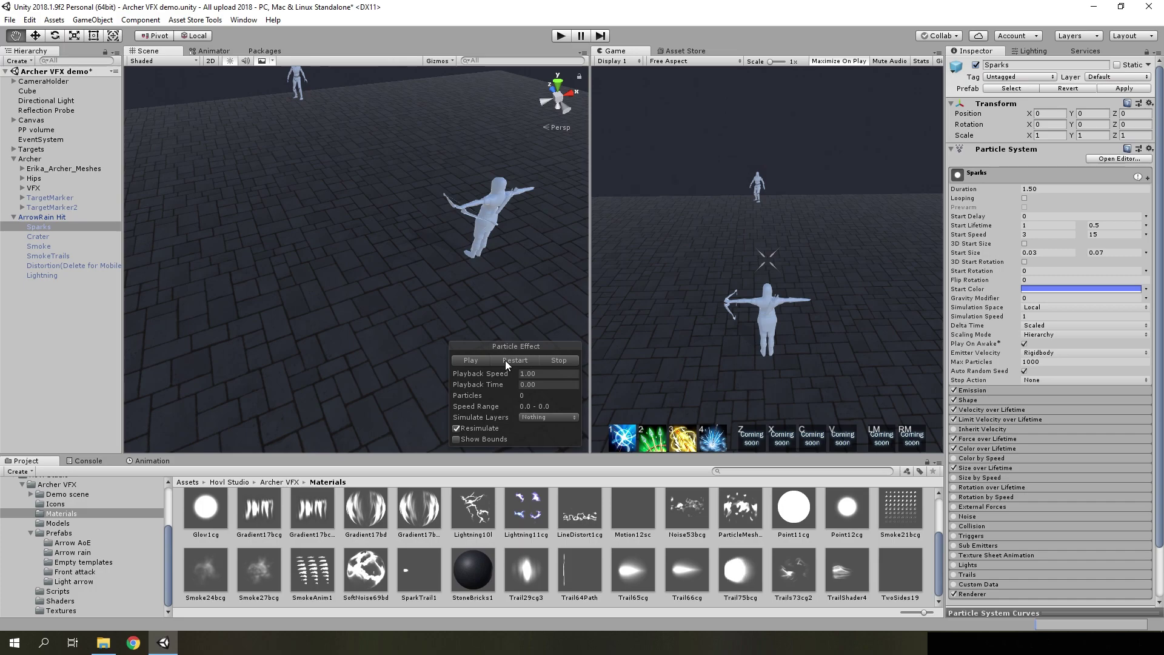
- Replay the Sparks burst several times, pause it, and scrub back to the ring stage
left_click(505, 361)
mouse_move(513, 359)
left_mouse_down("alt")
mouse_move(450, 350)
mouse_move(512, 361)
left_mouse_up("alt")
left_click(514, 361)
left_click(511, 362)
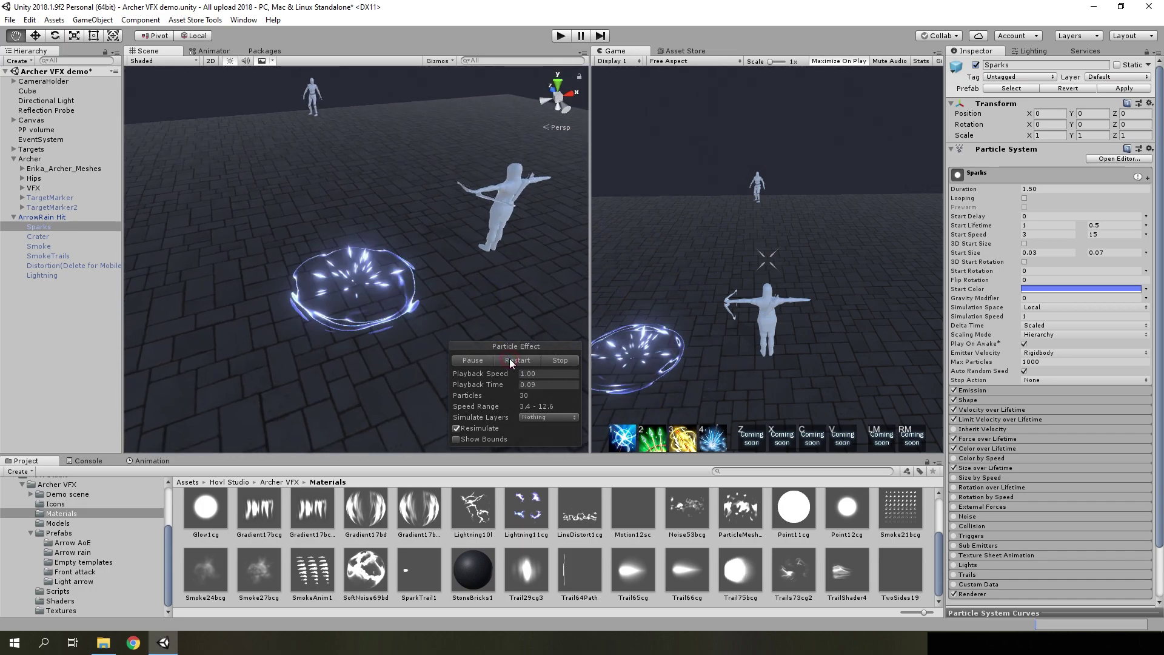
left_click(508, 359)
left_click(501, 359)
left_click(496, 360)
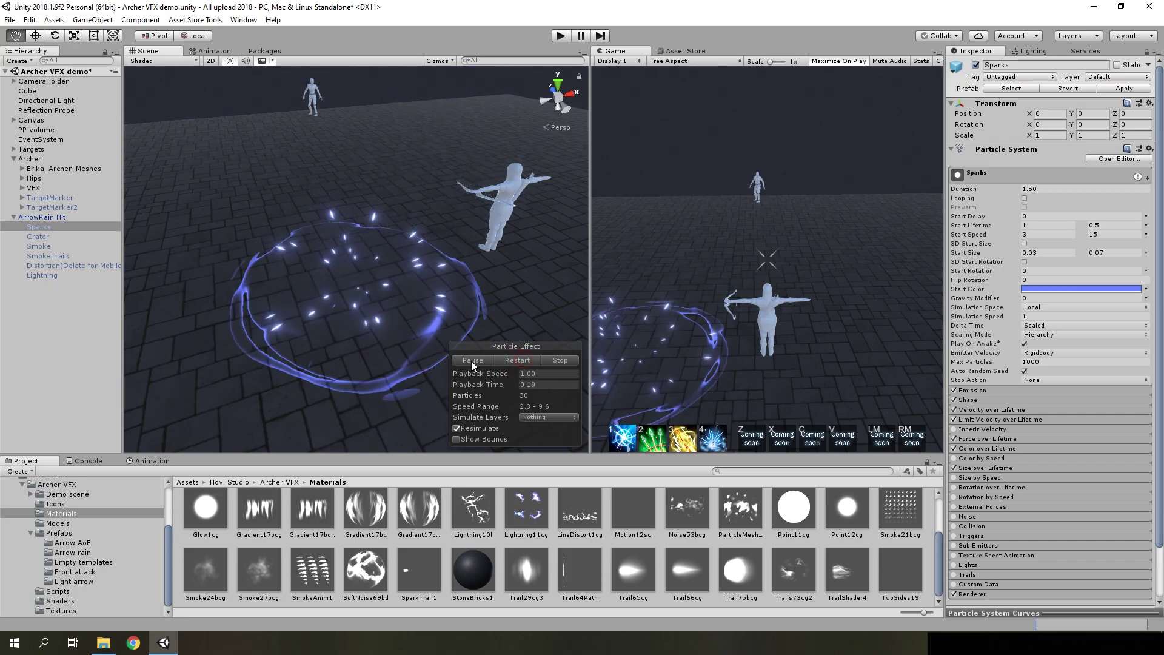
left_click(473, 361)
left_click_drag(509, 384, 407, 412)
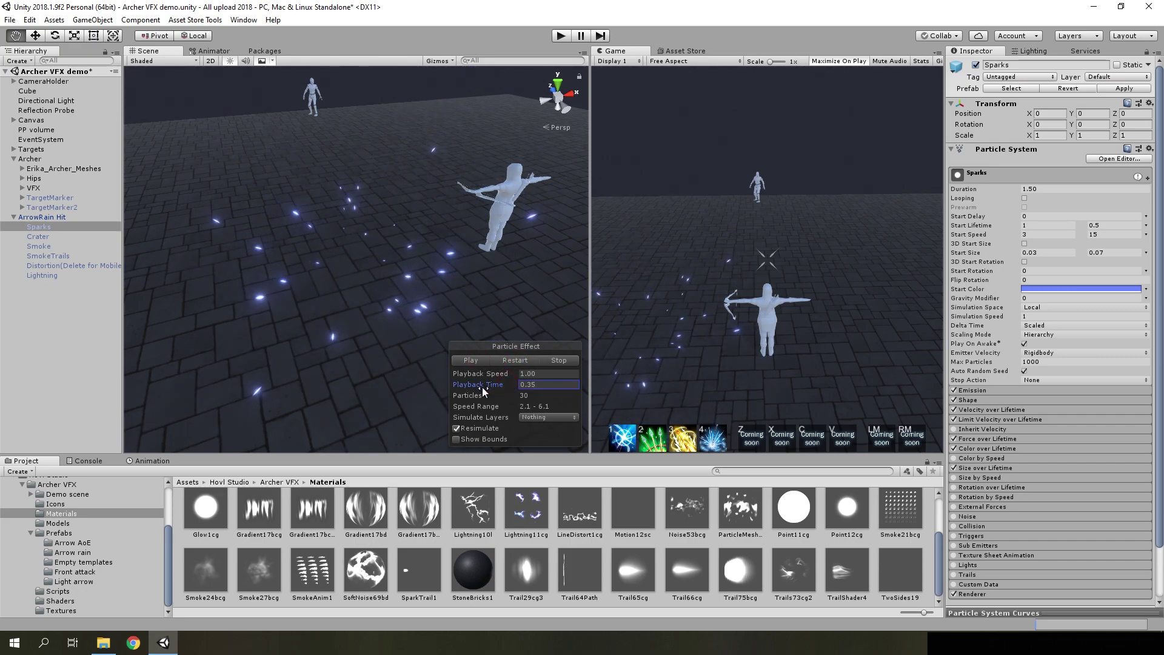
- Restart the Sparks burst a few more times and freeze it mid-flight
left_click(507, 360)
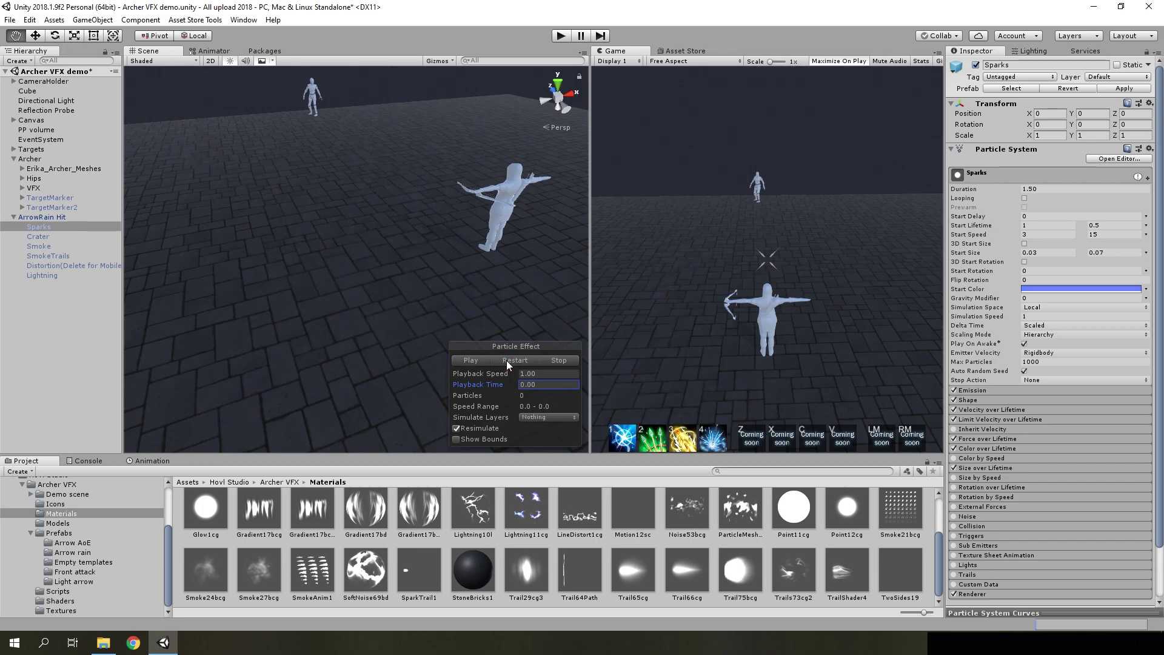
left_click(507, 360)
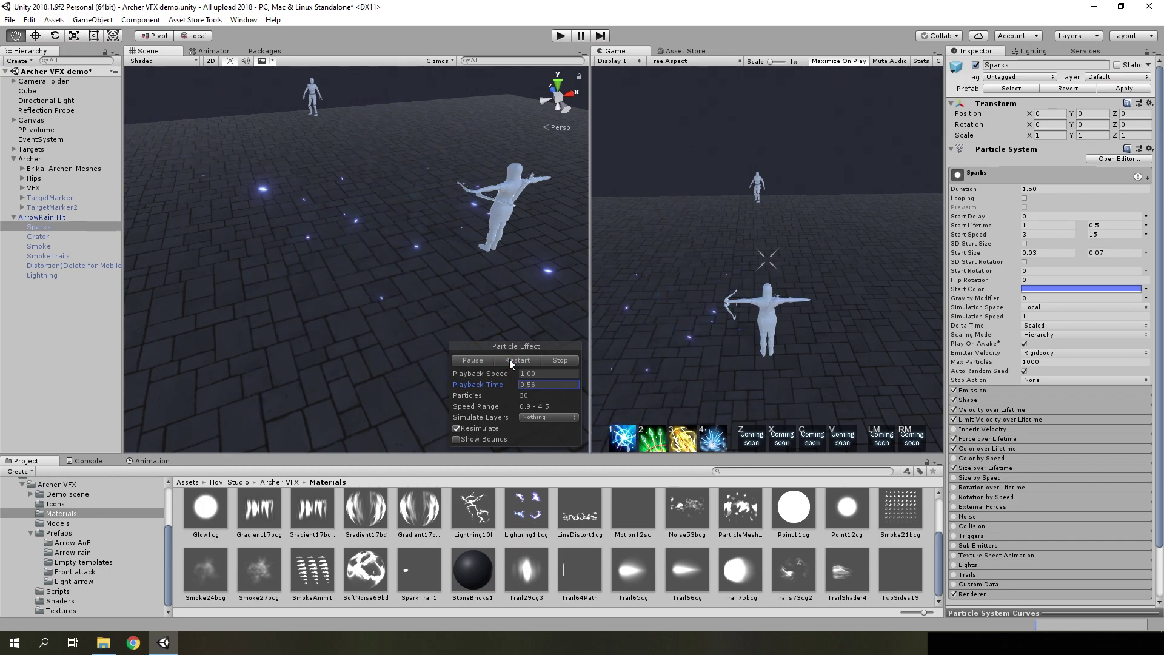
left_click(479, 363)
left_click(512, 362)
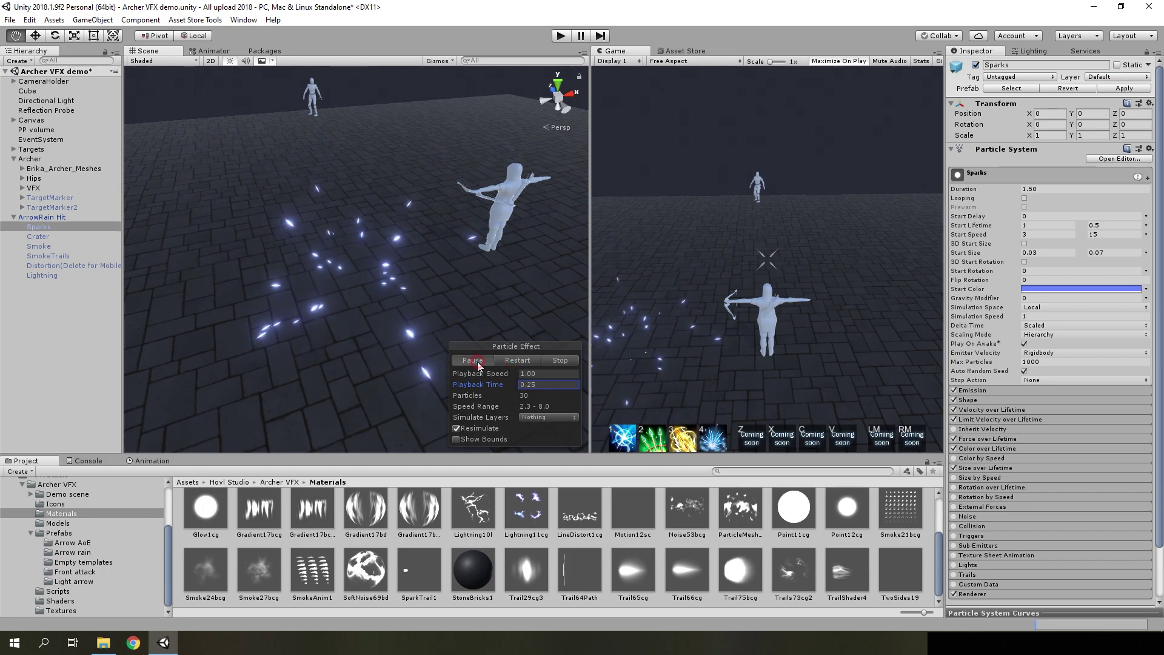
left_click(478, 361)
- Replay the hit effect and expand the Smoke emitter's Shape and Emission settings
left_click(503, 360)
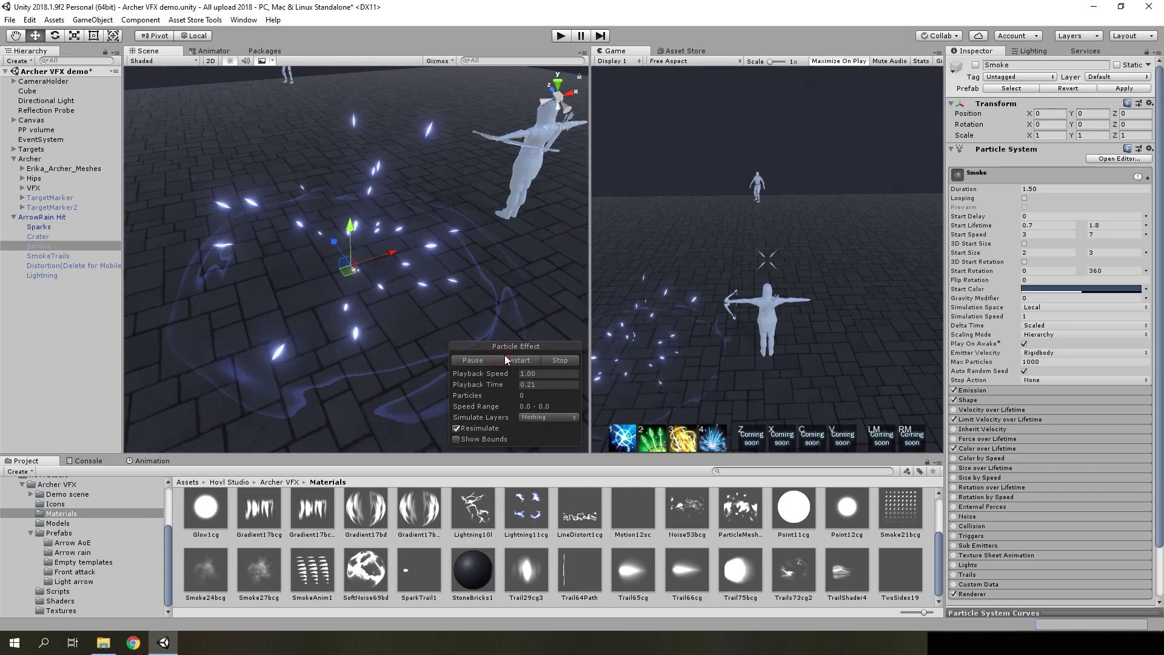
left_click(996, 402)
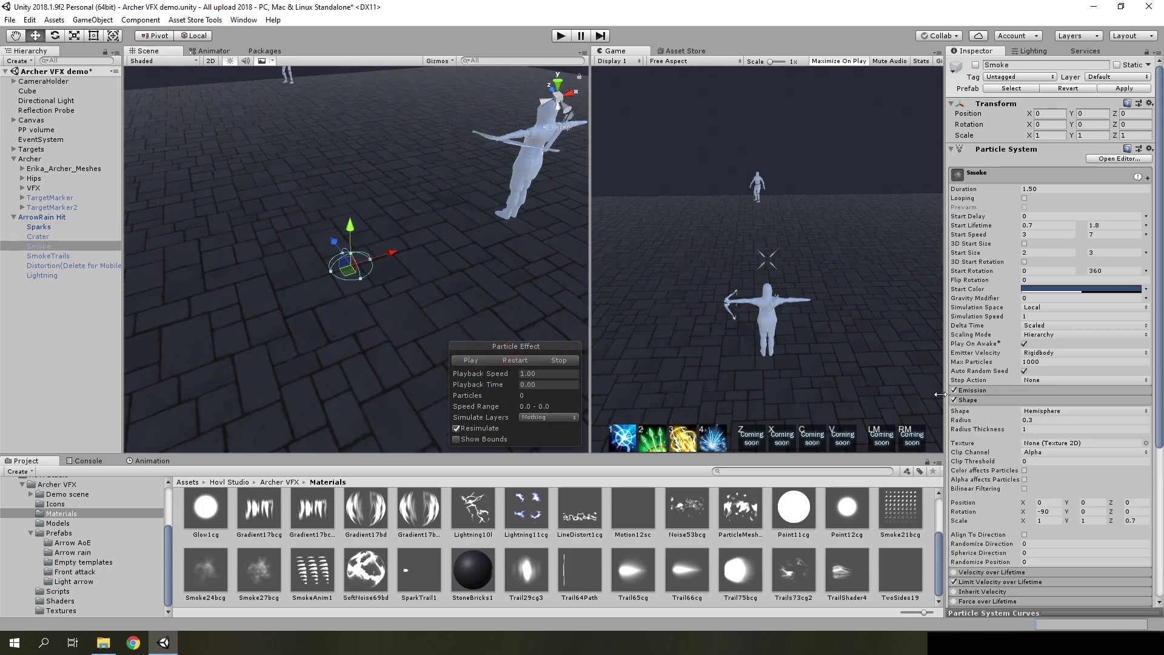
left_click(986, 391)
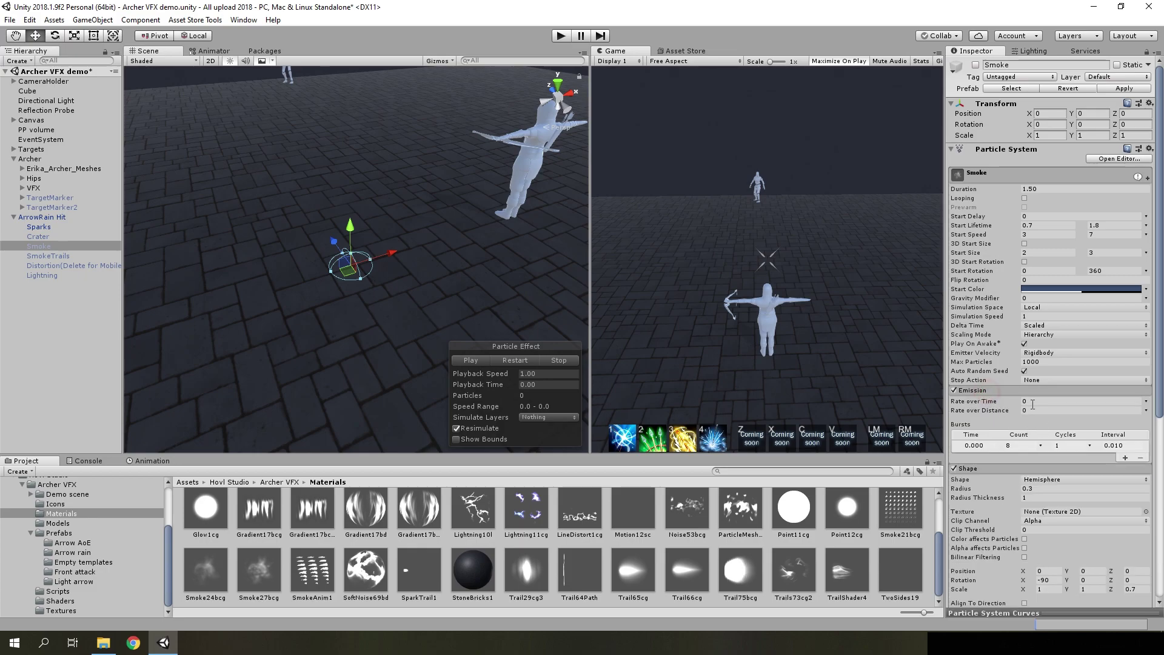
left_click(536, 362)
- Enable the Smoke particle system, play it, and inspect its Start Color
left_click(974, 64)
left_click(471, 373)
left_click(471, 360)
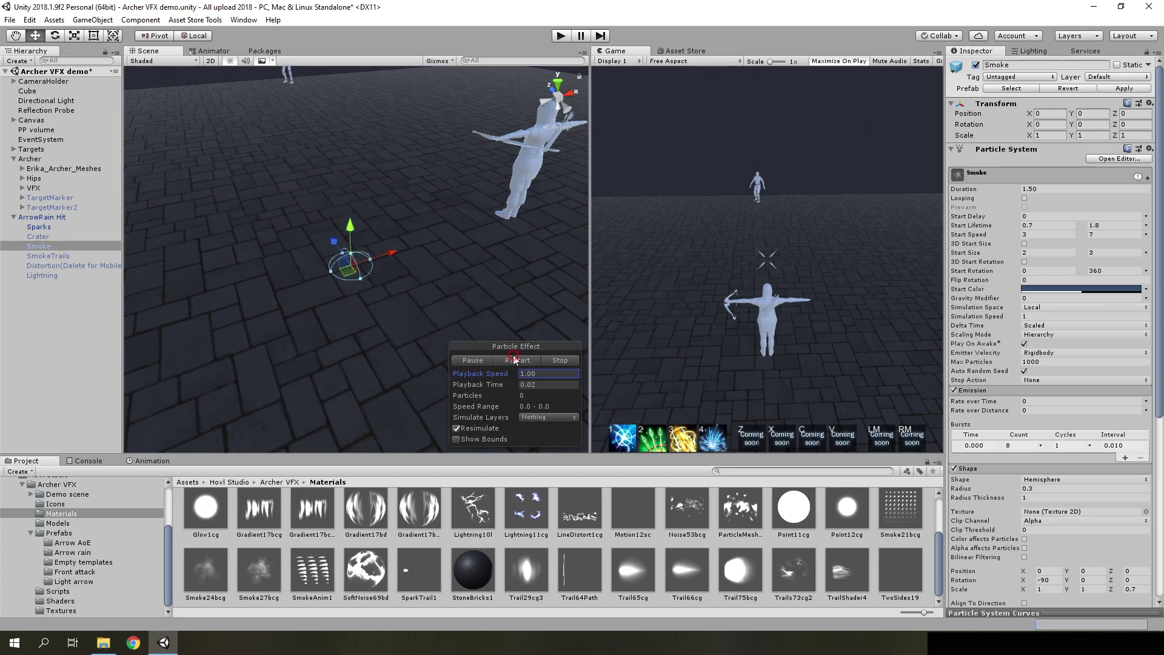
left_click(1036, 291)
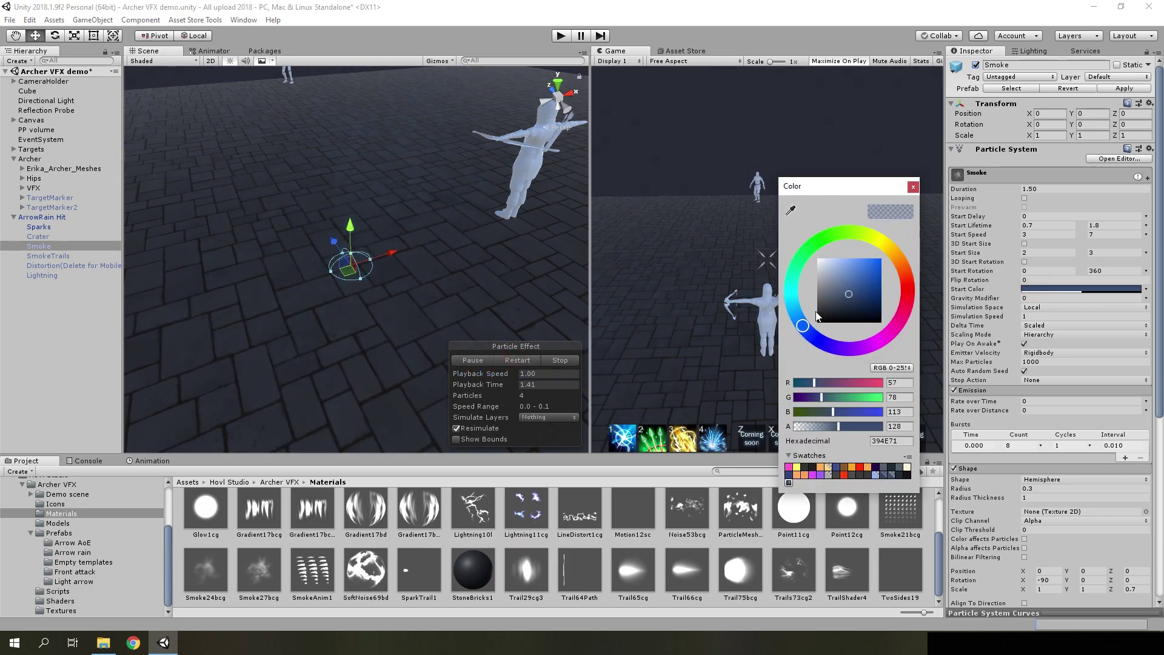
left_click(913, 187)
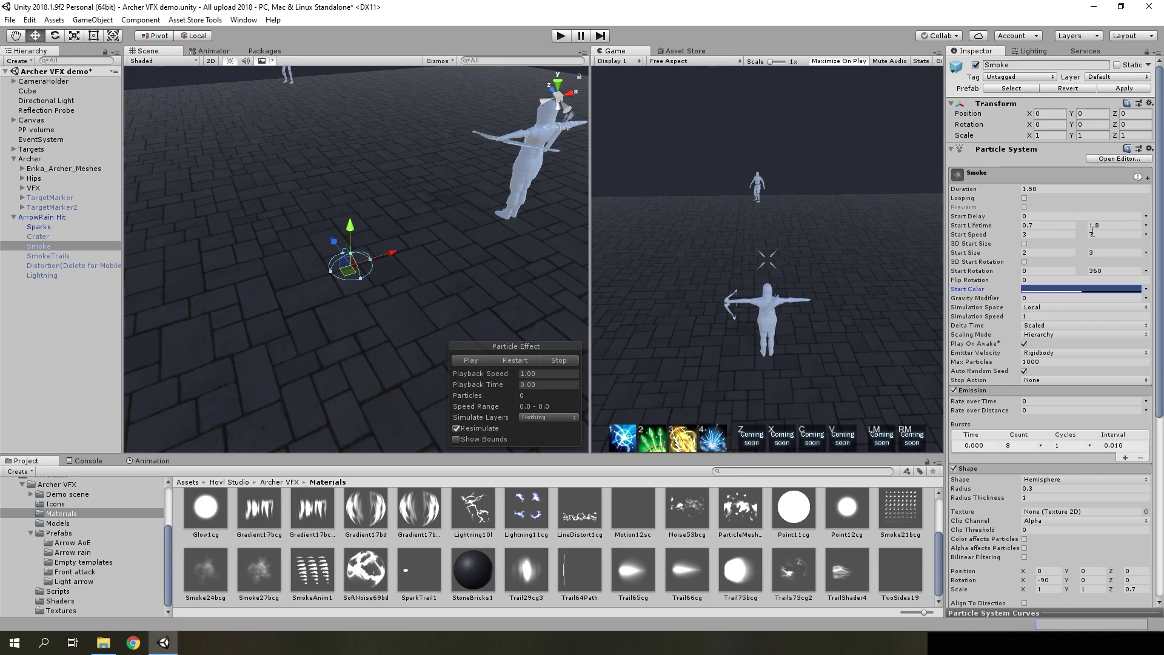
left_click(515, 360)
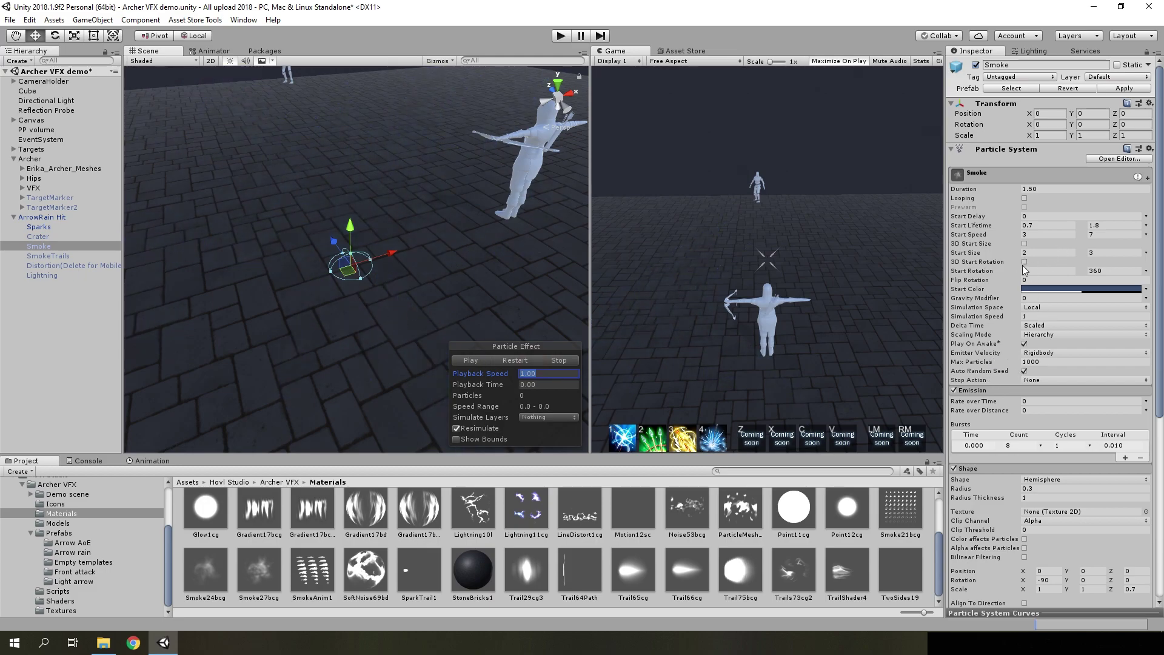
- Check the Smoke's Color over Lifetime gradient, then select SmokeTrails in the Hierarchy
left_click(968, 468)
left_click(976, 390)
scroll(989, 449, "down", 3)
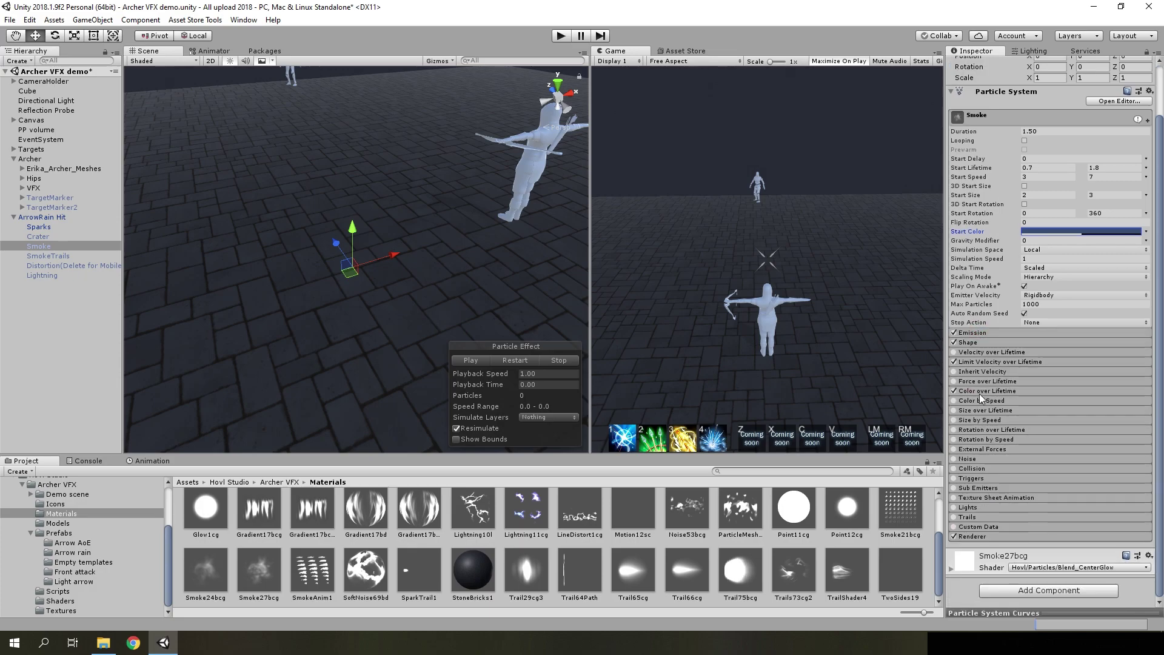
left_click(979, 392)
left_click(1033, 401)
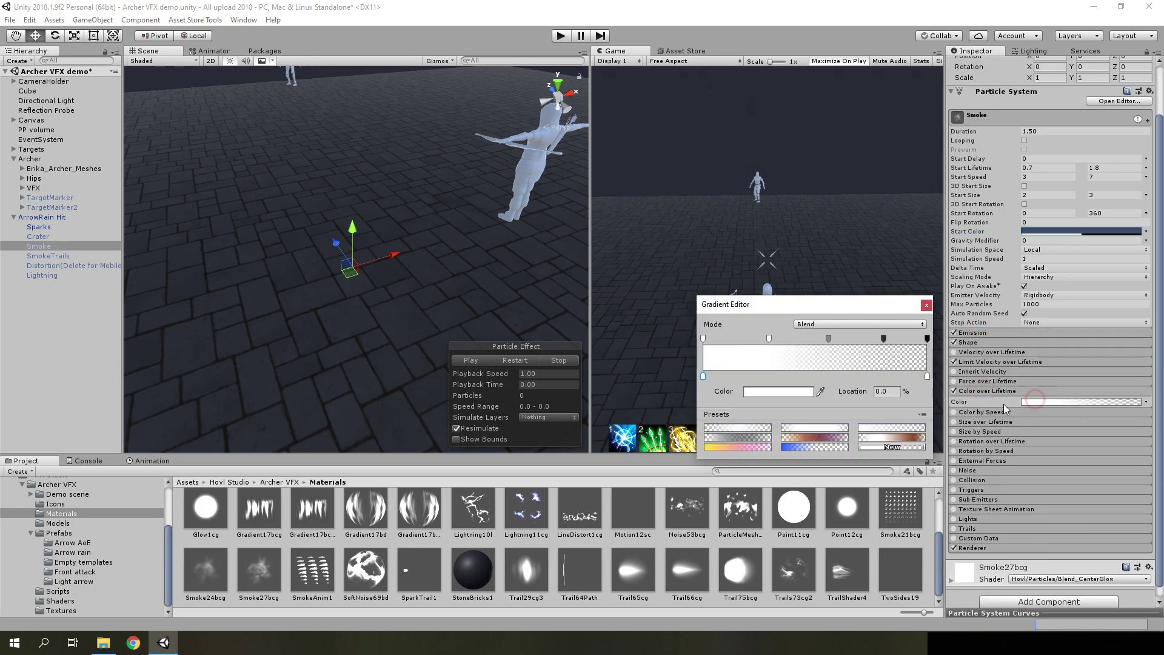
left_click(927, 306)
left_click(50, 255)
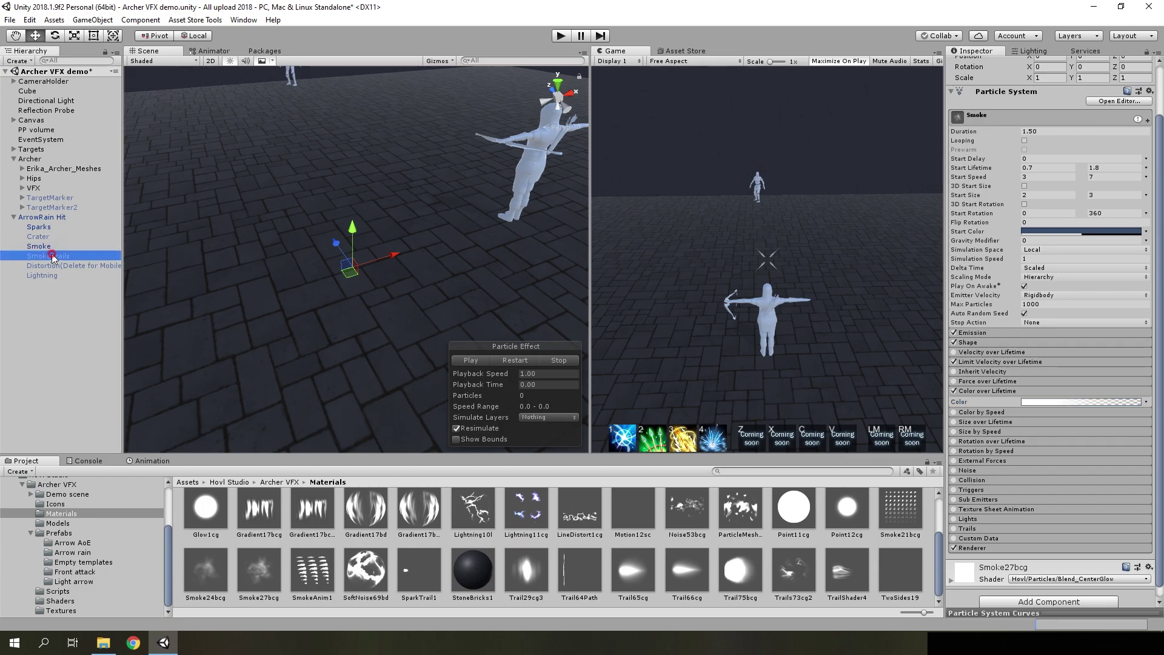
- Restart the preview and move SmokeTrails to X -4.286
left_click(515, 360)
left_click_drag(364, 337, 422, 328, "alt")
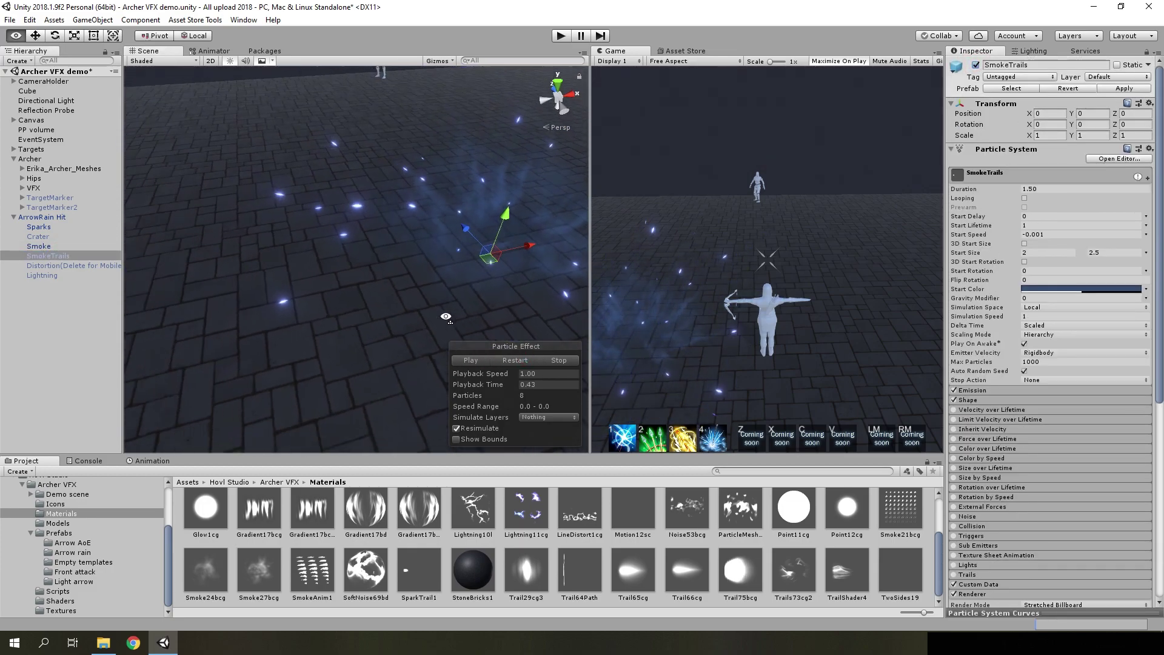
mouse_move(446, 237)
left_mouse_down()
mouse_move(339, 306)
mouse_move(313, 344)
mouse_move(364, 328)
left_mouse_up()
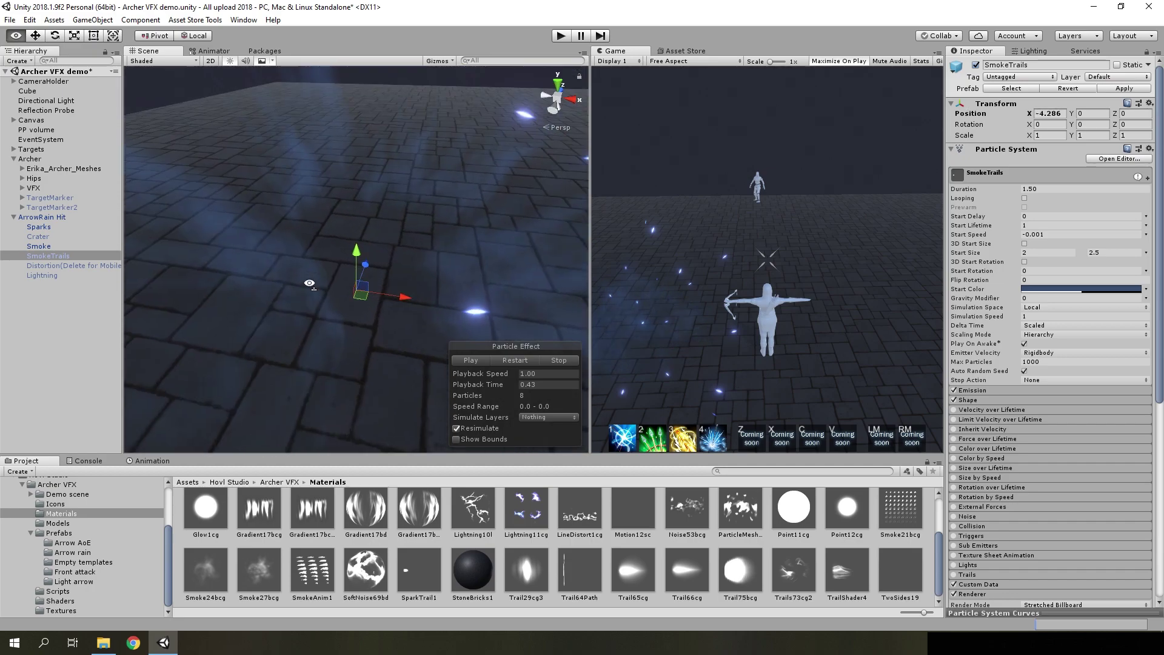
- Set the SmokeTrails Start Color to opaque white, FFFFFF with alpha 255
left_click(1039, 291)
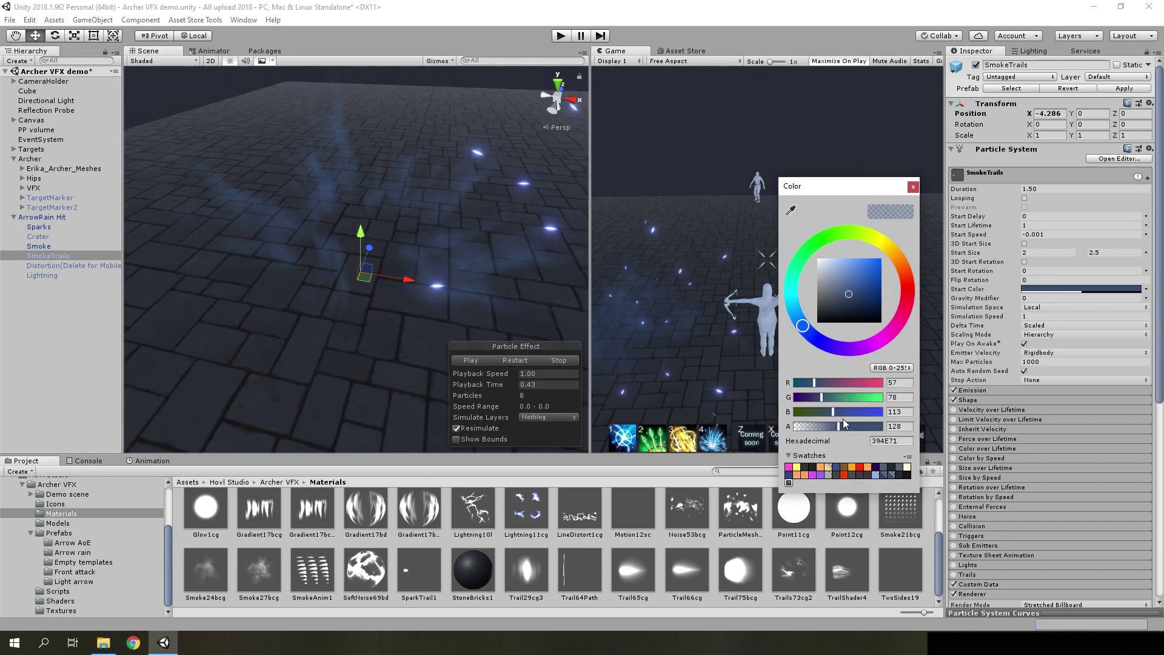
left_click_drag(845, 423, 882, 426)
left_click_drag(826, 274, 817, 258)
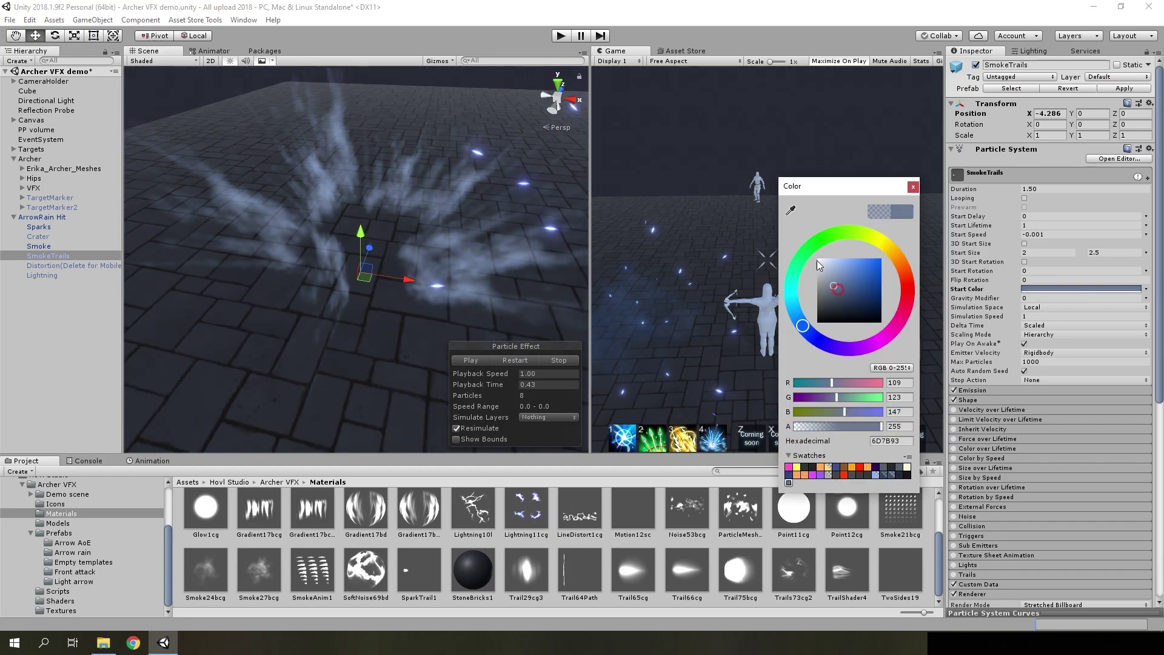
left_click(478, 257)
mouse_move(478, 257)
left_mouse_down("alt")
mouse_move(421, 297)
mouse_move(489, 269)
left_mouse_up("alt")
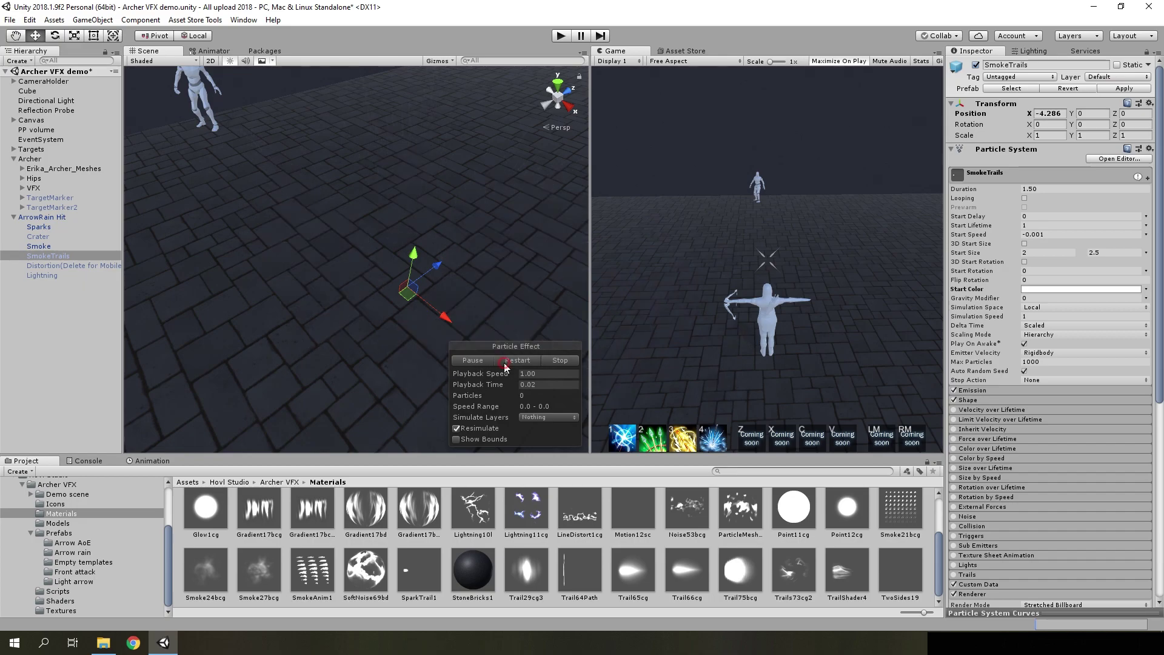
scroll(1054, 453, "down", 5)
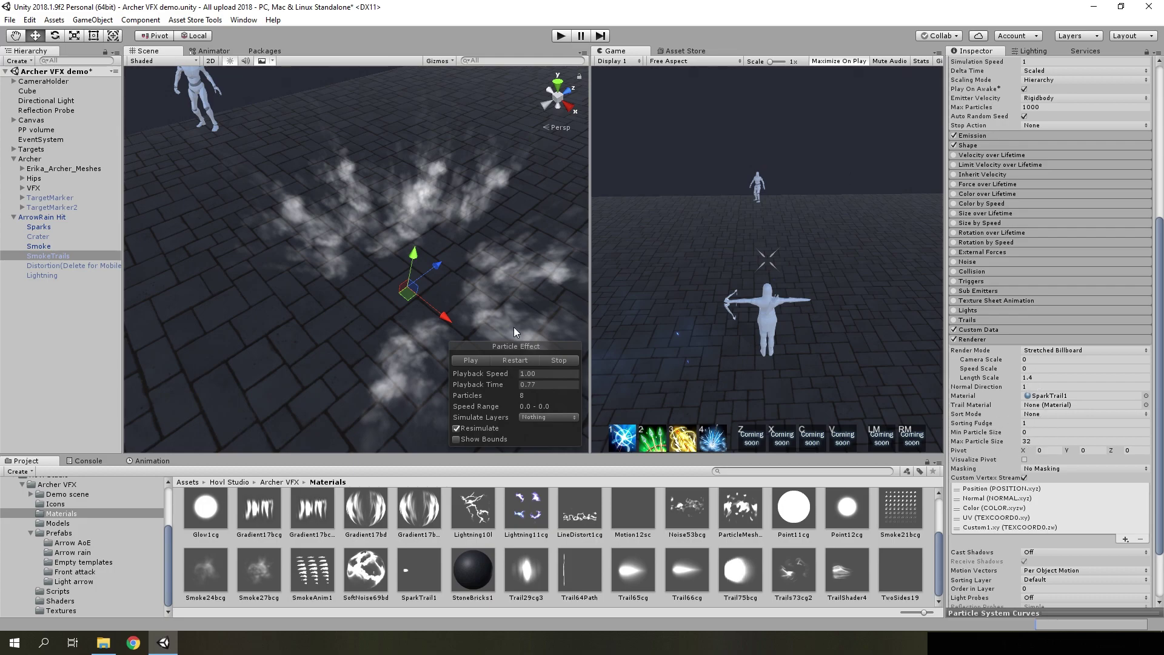
- Test SmokeTrails' Max Particle Size at 1 and 0.5, then undo it back to 32
middle_click_drag(516, 331, 497, 295)
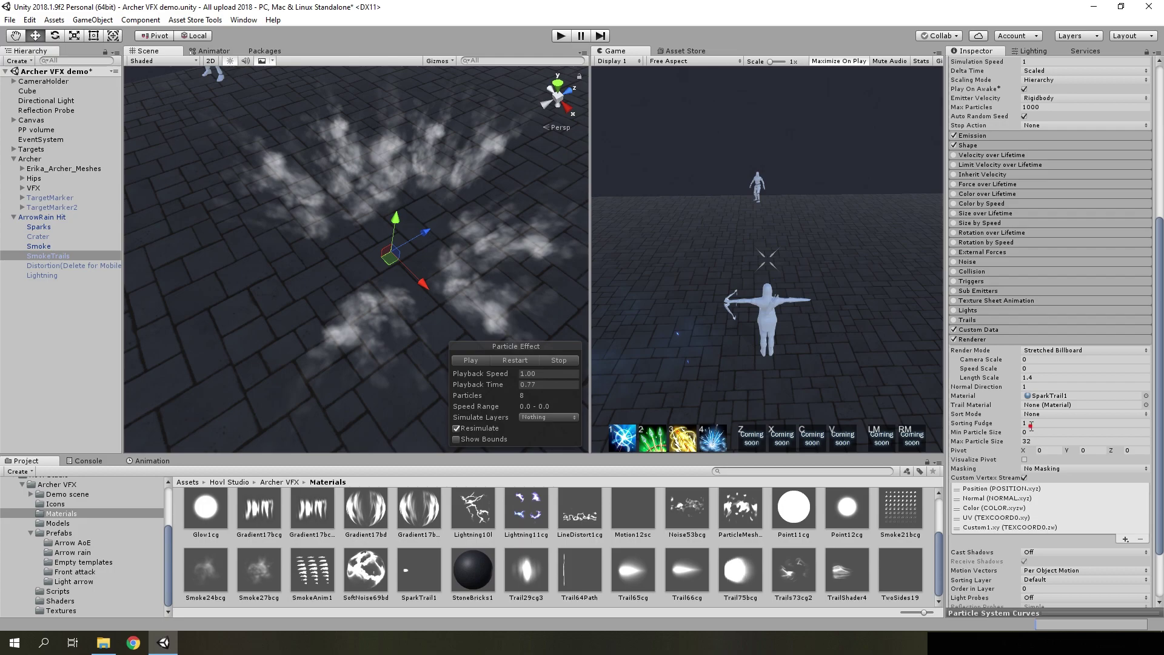
left_click(1031, 442)
type("1")
left_click_drag(576, 361, 469, 202, "alt")
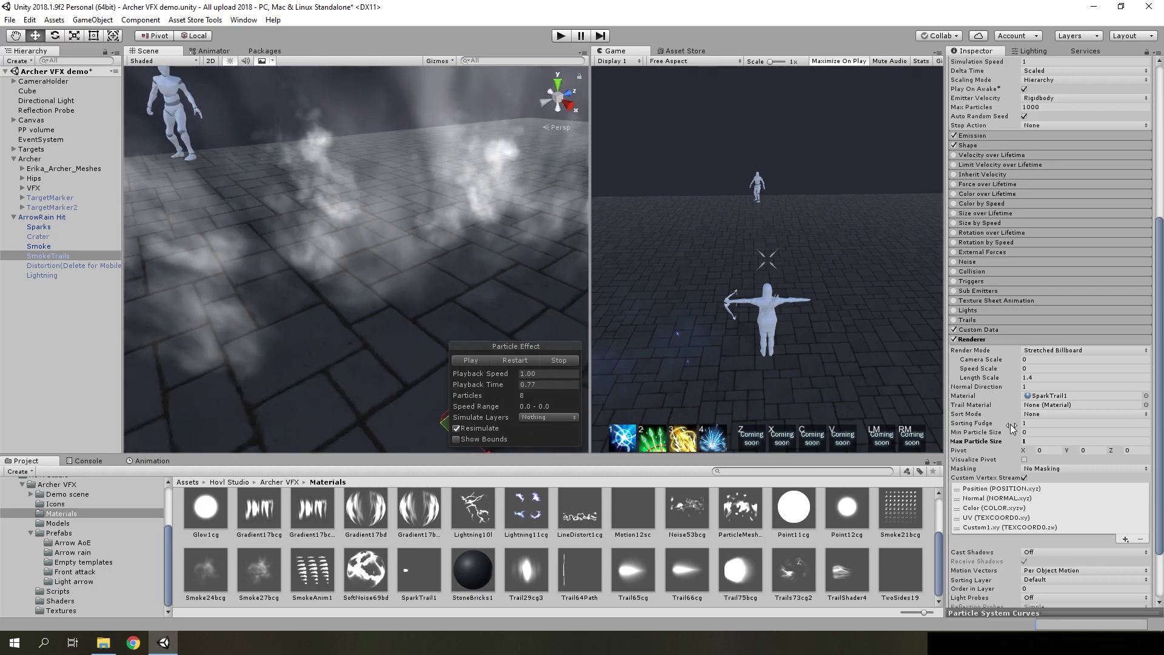
left_click(1030, 442)
type("0.5")
left_click(471, 361)
left_click(479, 362)
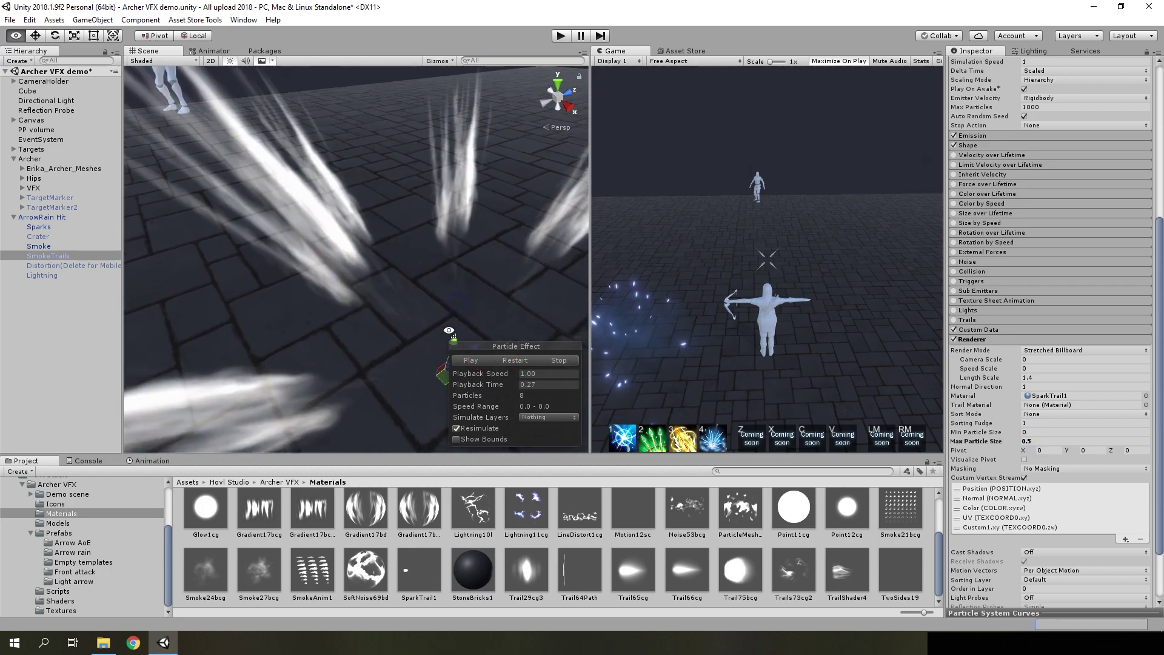
key("f")
key("ctrl+z")
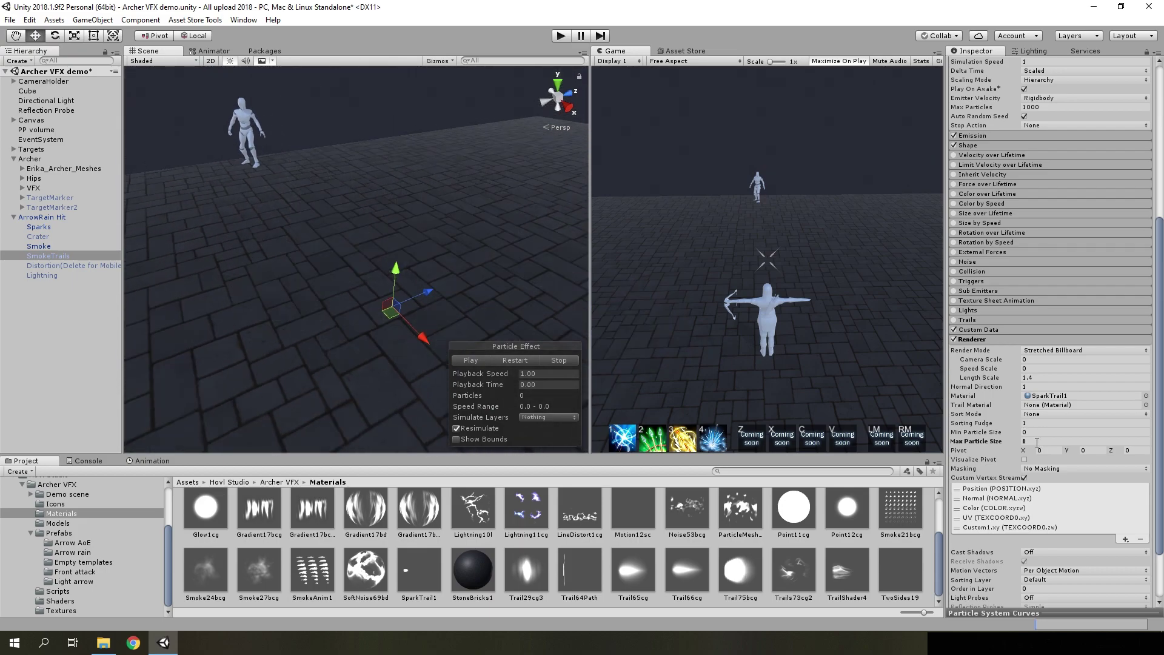
type("32")
left_click(530, 366)
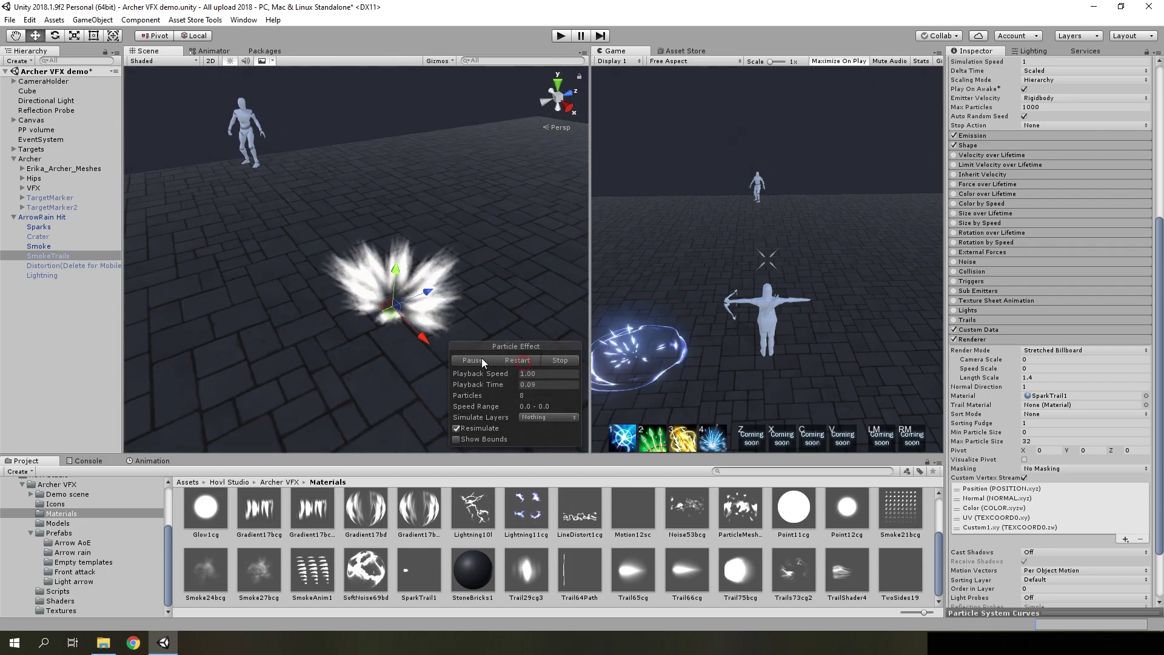
left_click(1041, 442)
- Review the SmokeTrails Shape settings, then select the Distortion (Delete for Mobile) particle system
right_click_drag(400, 279, 425, 280)
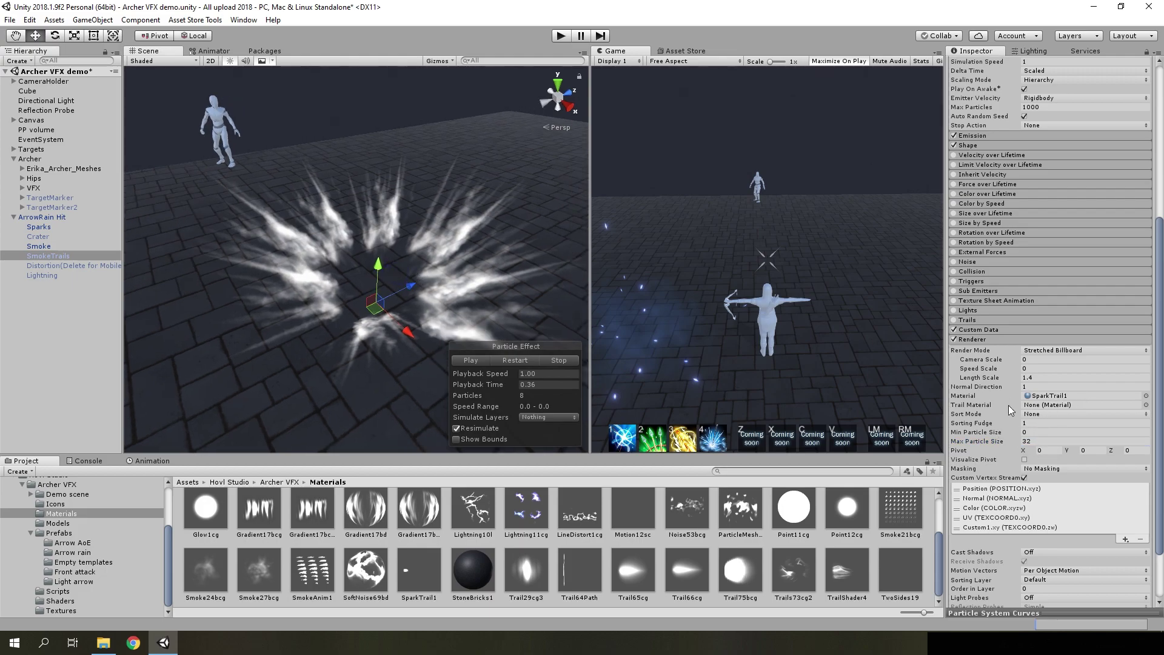
scroll(941, 179, "up", 1)
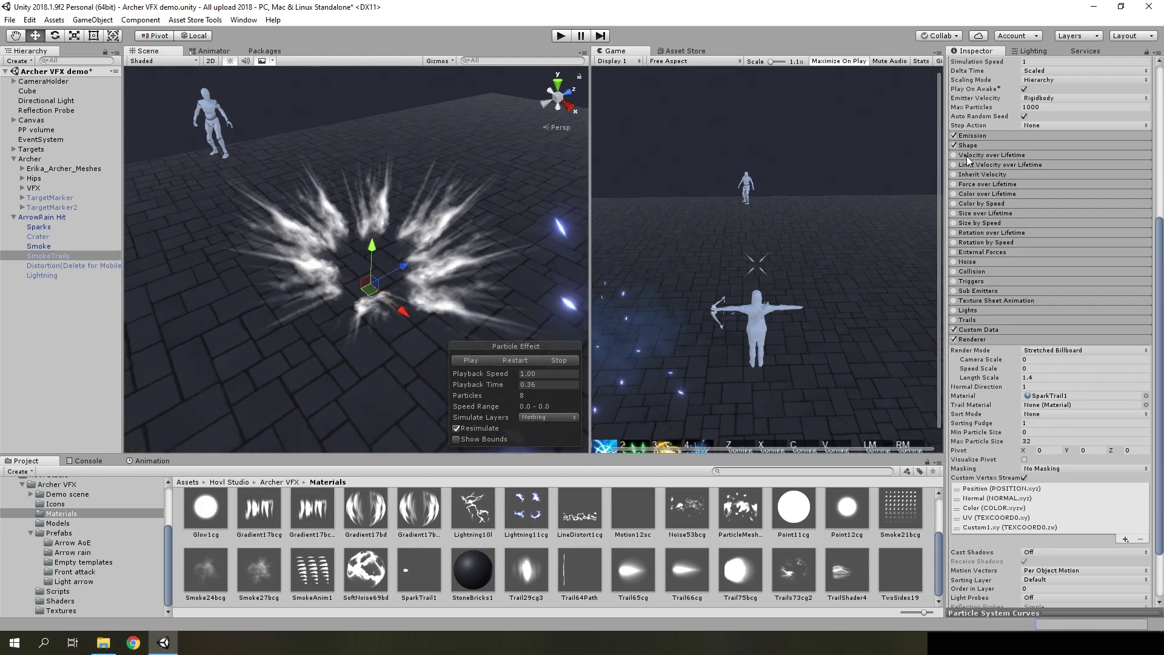
left_click(980, 146)
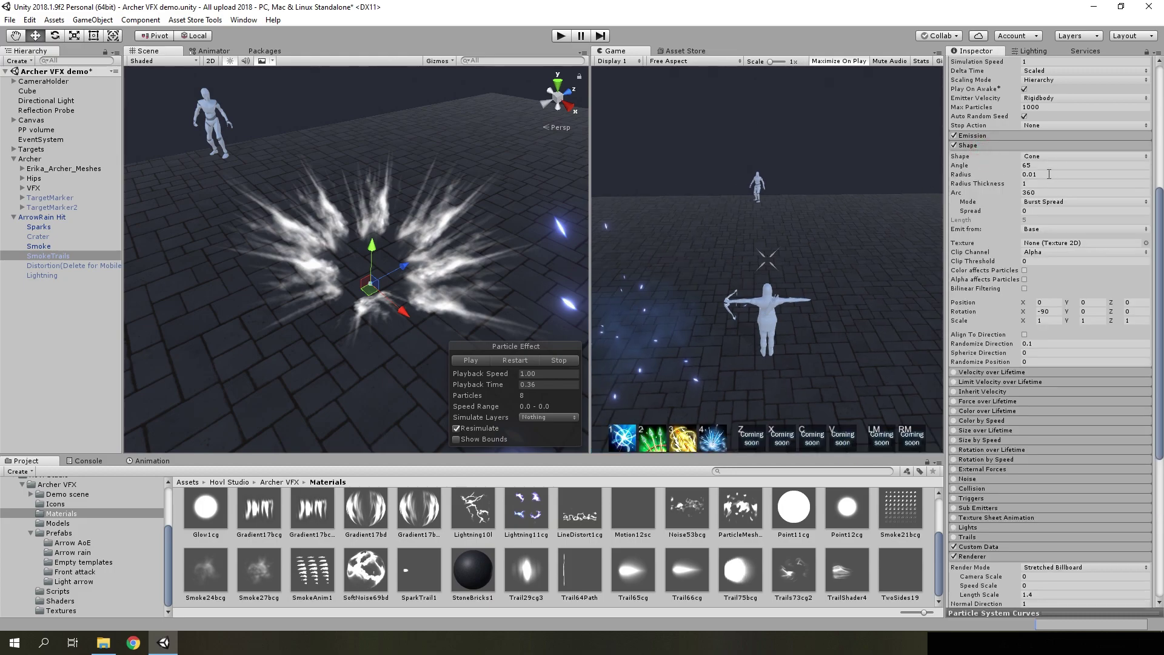
scroll(1055, 182, "up", 1)
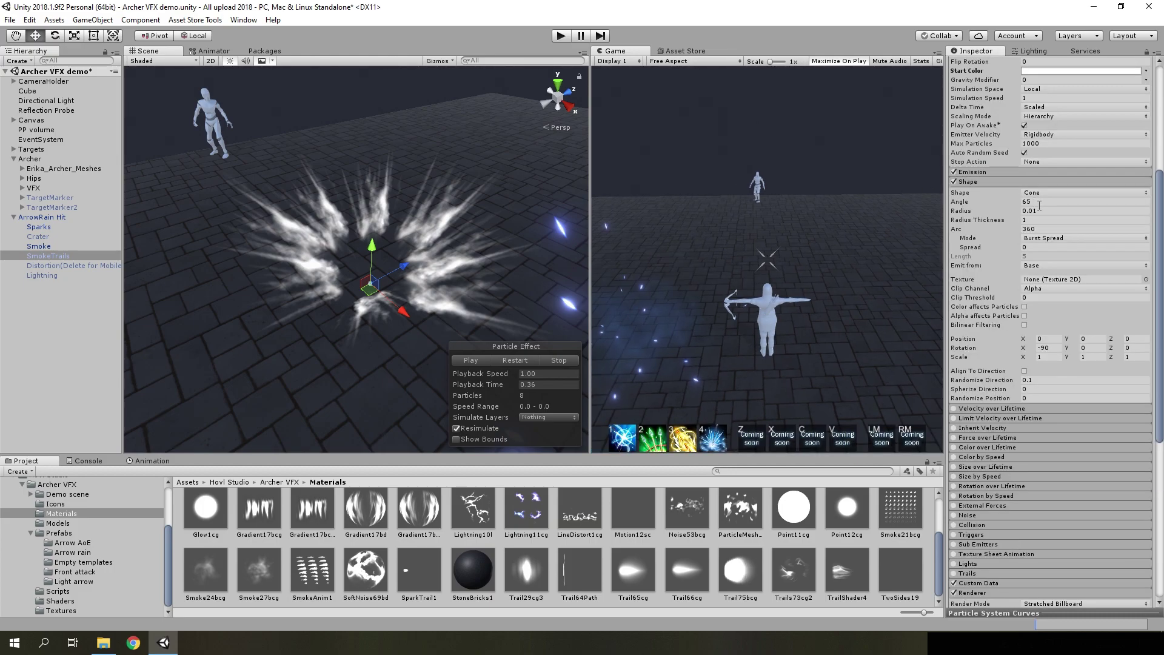
scroll(1039, 205, "up", 3)
scroll(1047, 247, "up", 3)
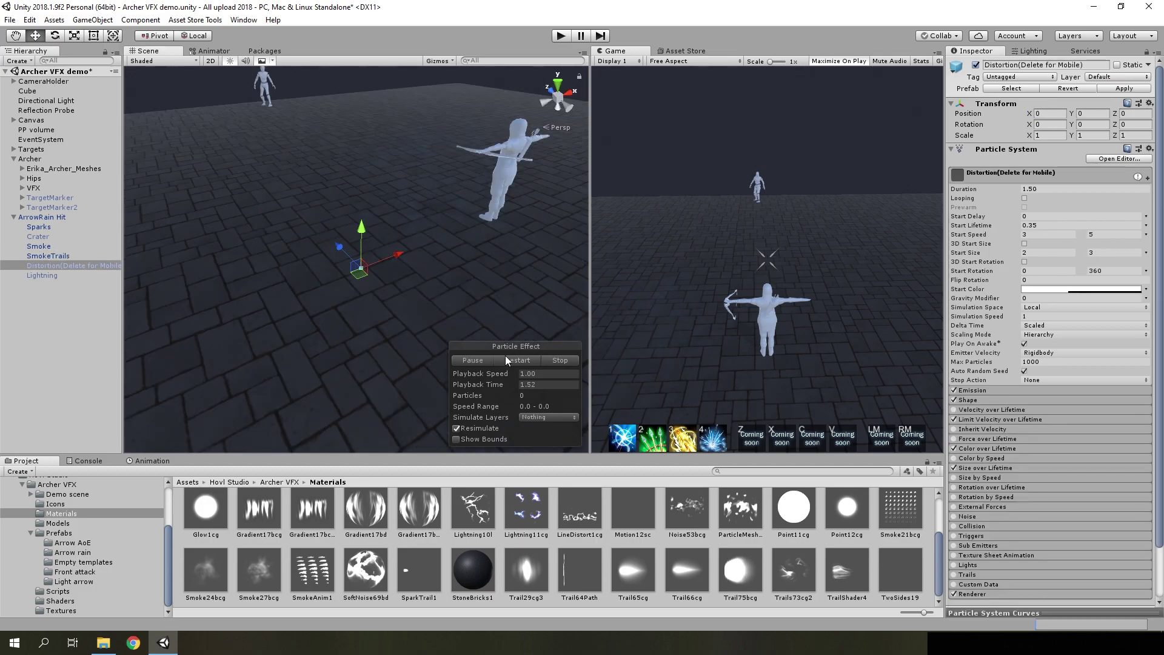
left_click(505, 360)
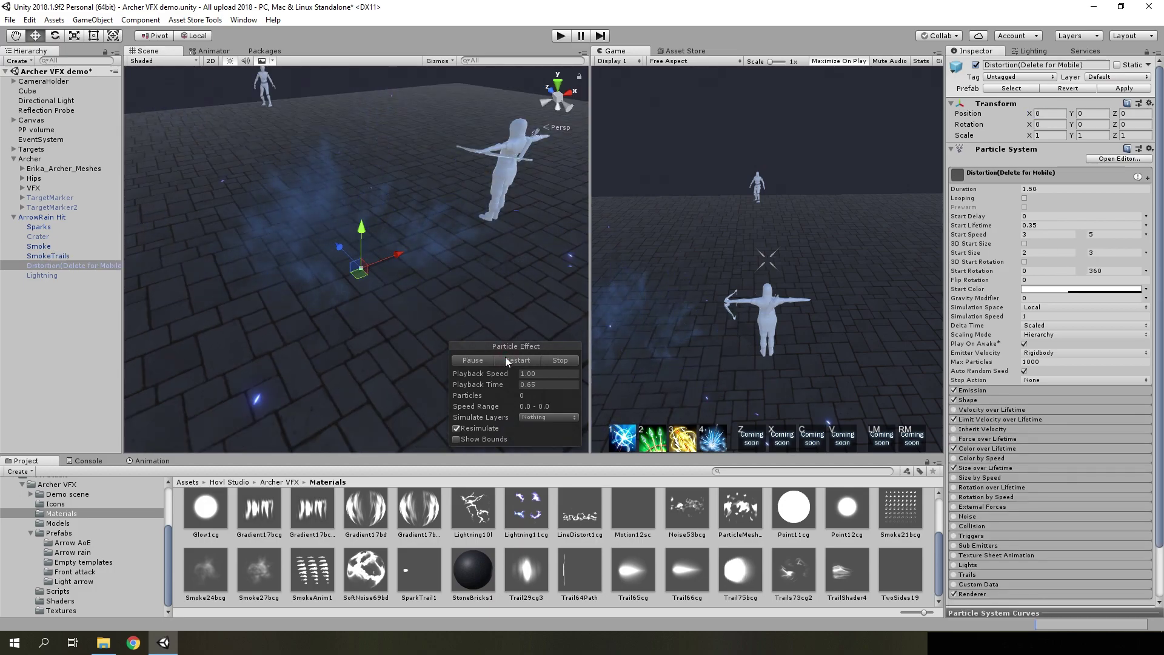
- Replay the Distortion burst preview several times and pause it mid-burst
left_click(506, 359)
left_click(505, 361)
left_click(505, 359)
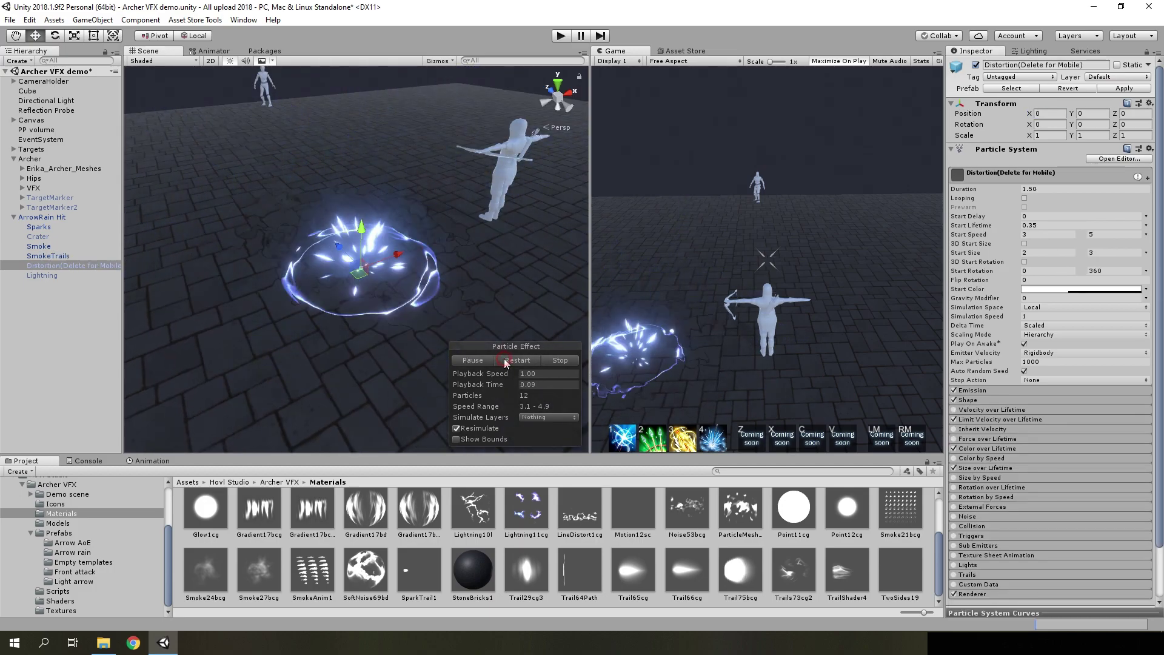
left_click(510, 359)
left_click(511, 360)
left_click(467, 360)
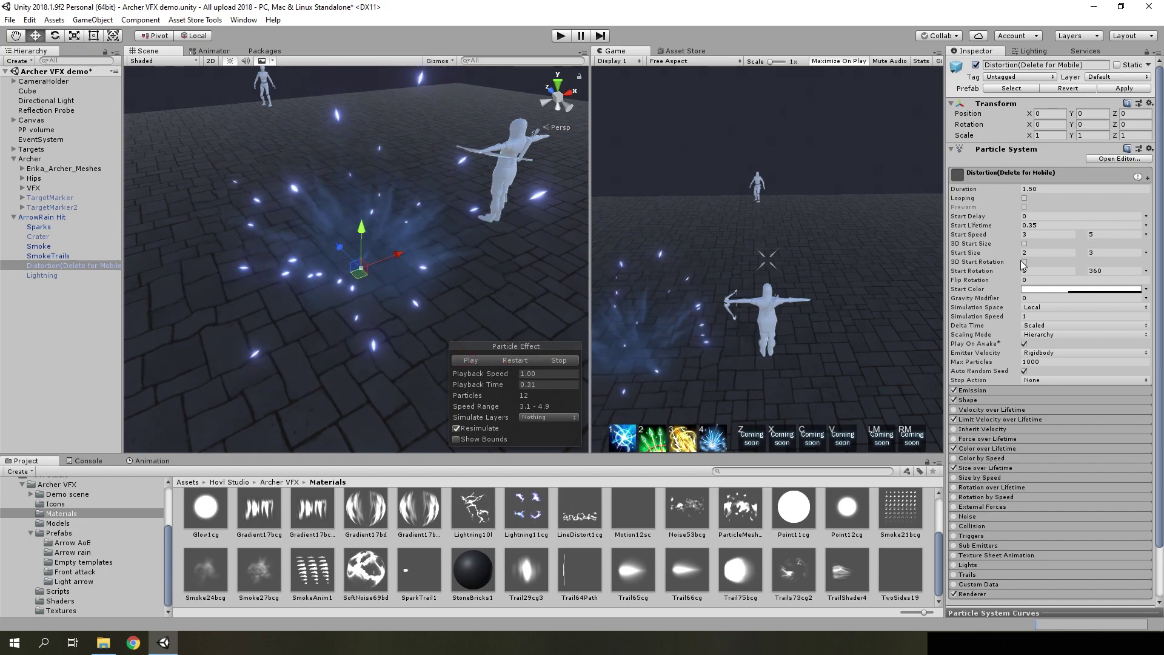
- Inspect Distortion's Limit Velocity, Circle shape (radius 1.5) and 12-particle emission burst, then replay it
scroll(1018, 291, "down", 3)
left_click(988, 362)
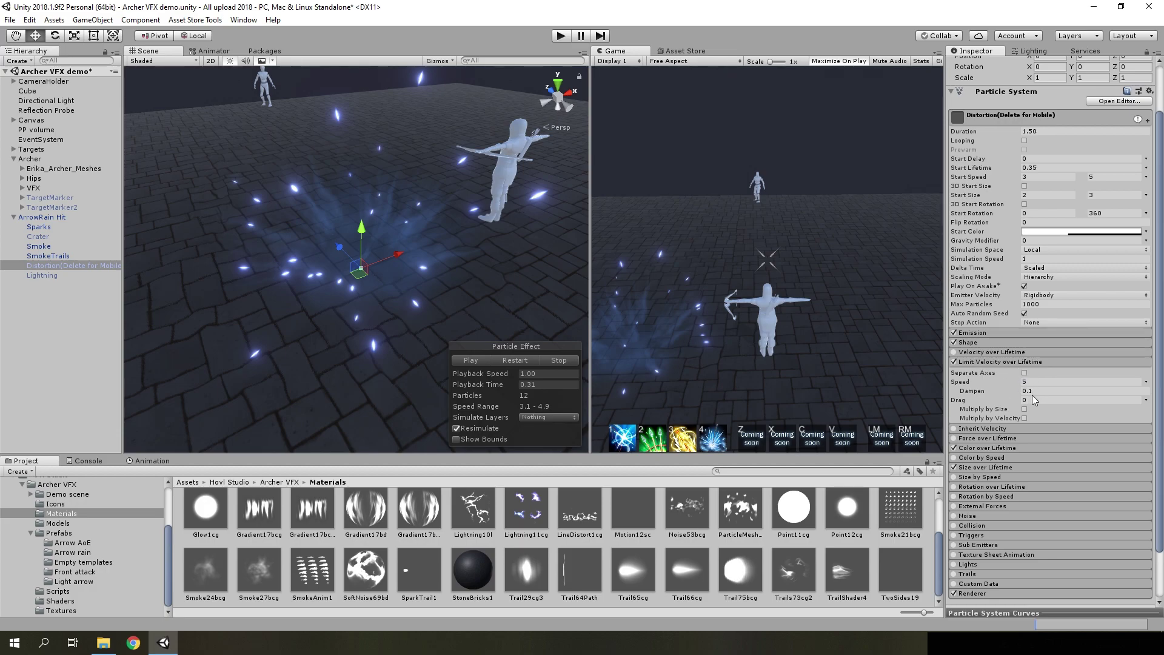
left_click(969, 341)
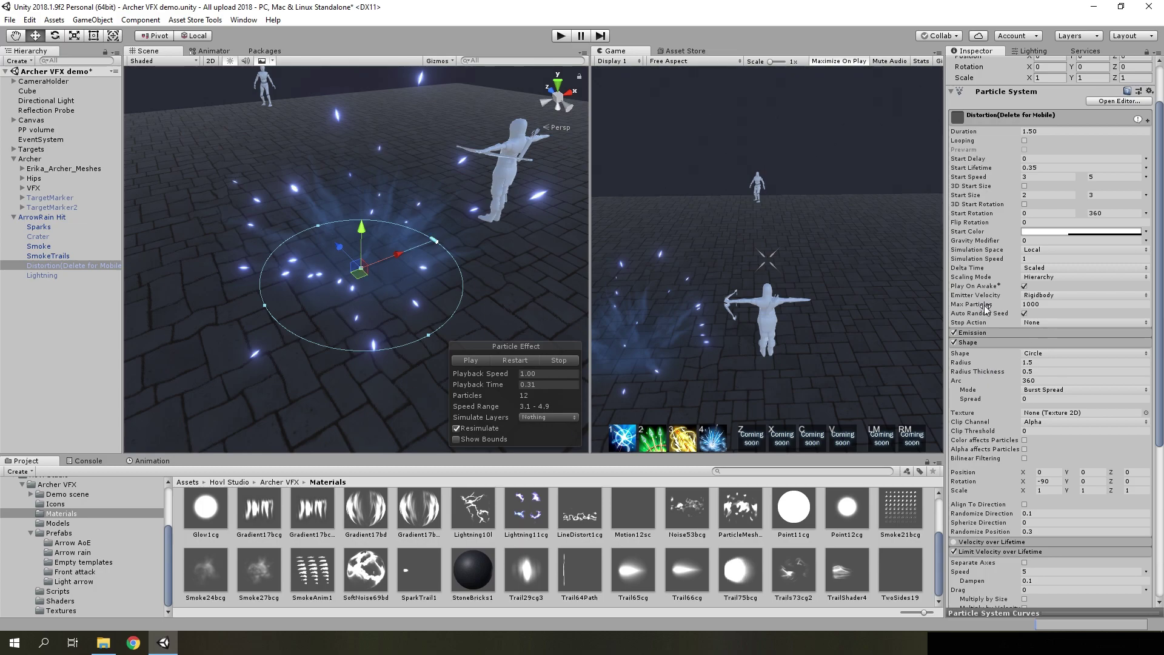
left_click(983, 344)
left_click(979, 333)
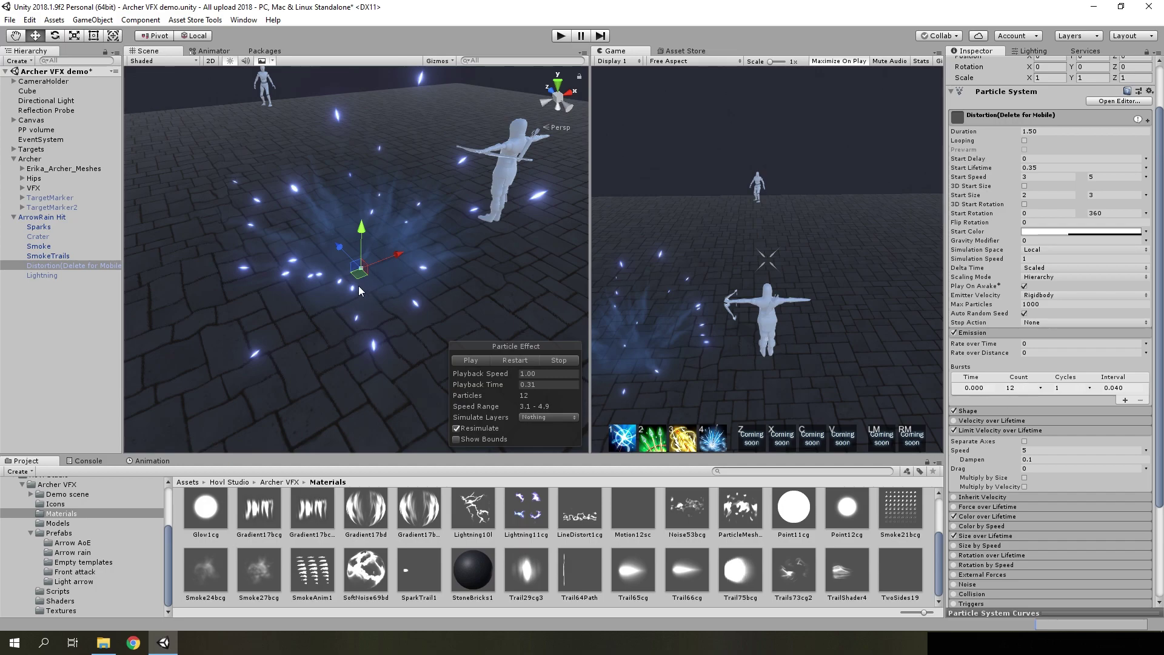
left_click(523, 360)
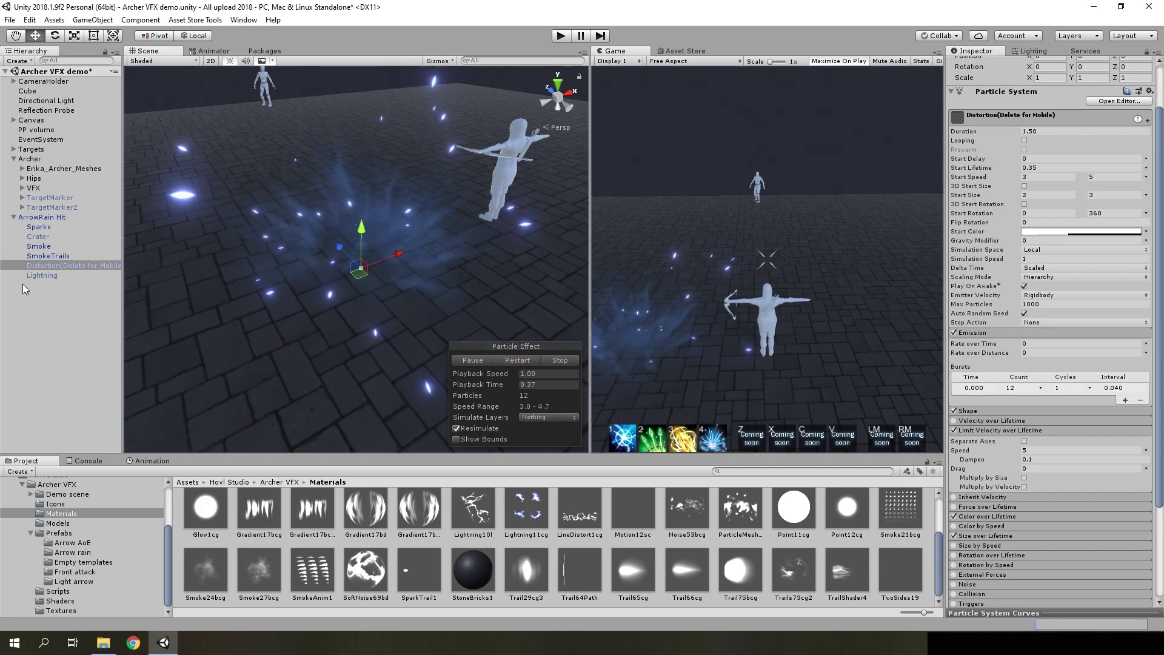
- Select the Crater particle system, expand its Custom Data and replay the crack effect repeatedly
left_click(51, 236)
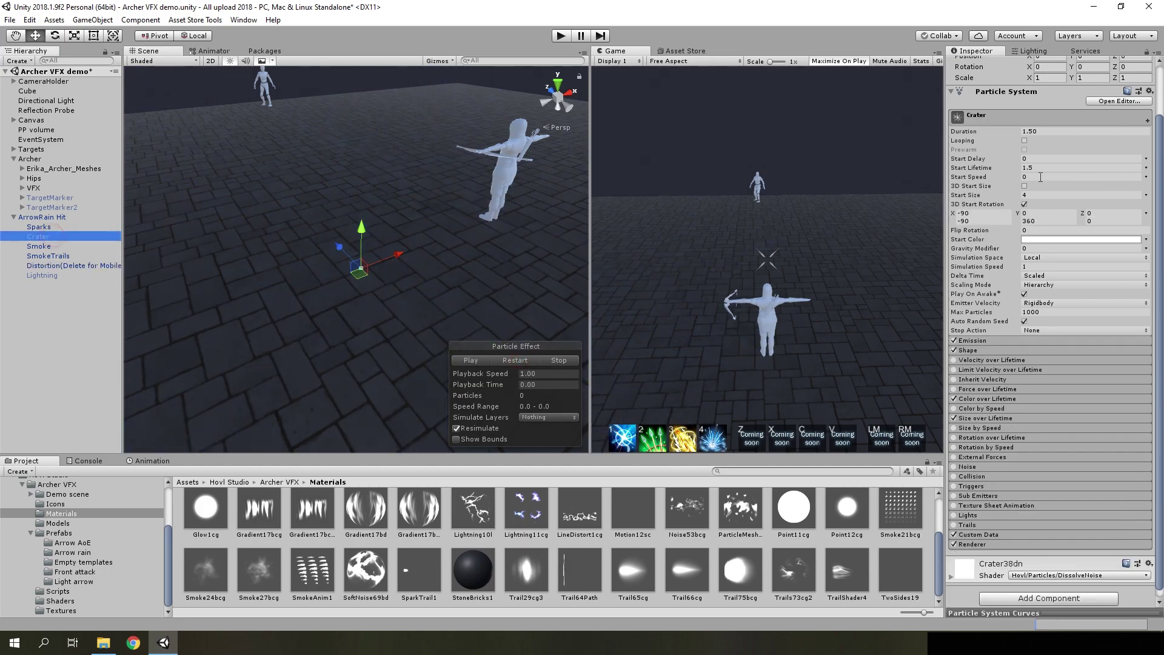
left_click(501, 361)
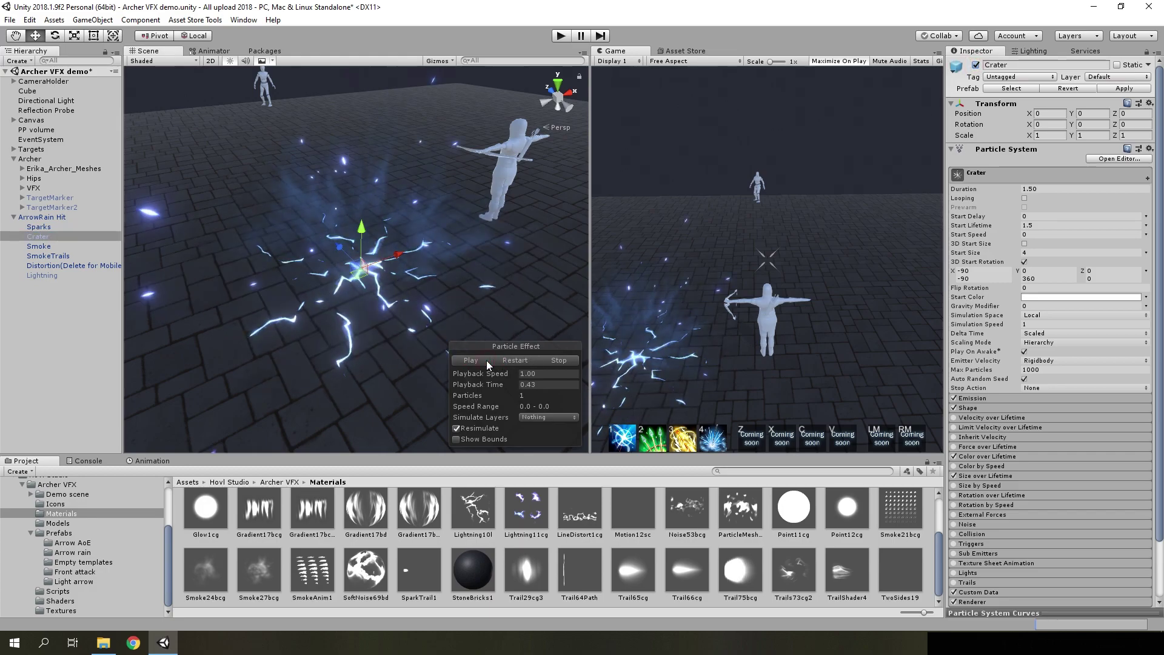
left_click(501, 360)
left_click(503, 385)
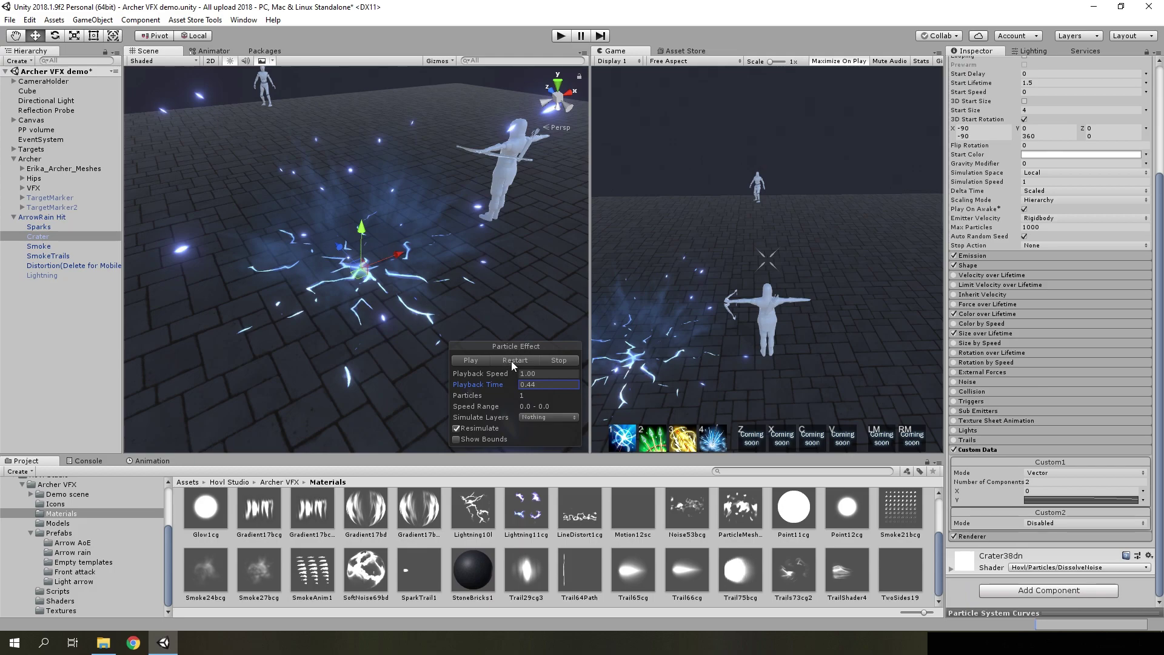
left_click(512, 361)
left_click(516, 360)
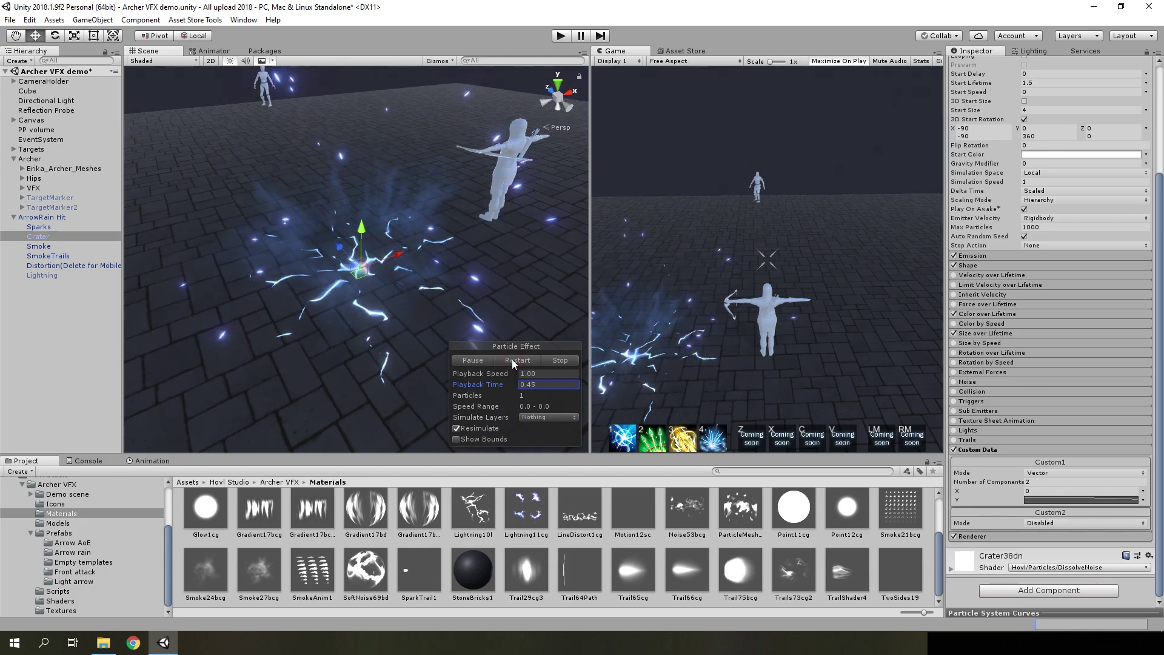
left_click(515, 360)
left_click(515, 360)
- Try Custom1 Y as a constant value, compare the replay, then undo back to a curve
left_click(512, 361)
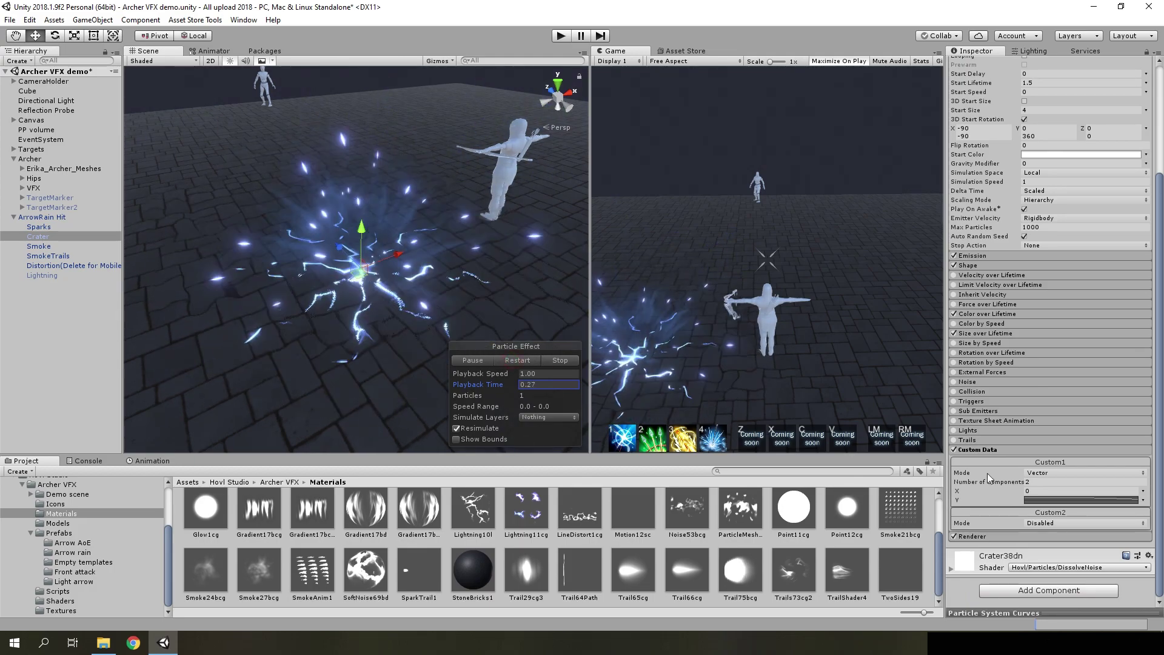
left_click(1142, 500)
left_click(1031, 497)
left_click(549, 384)
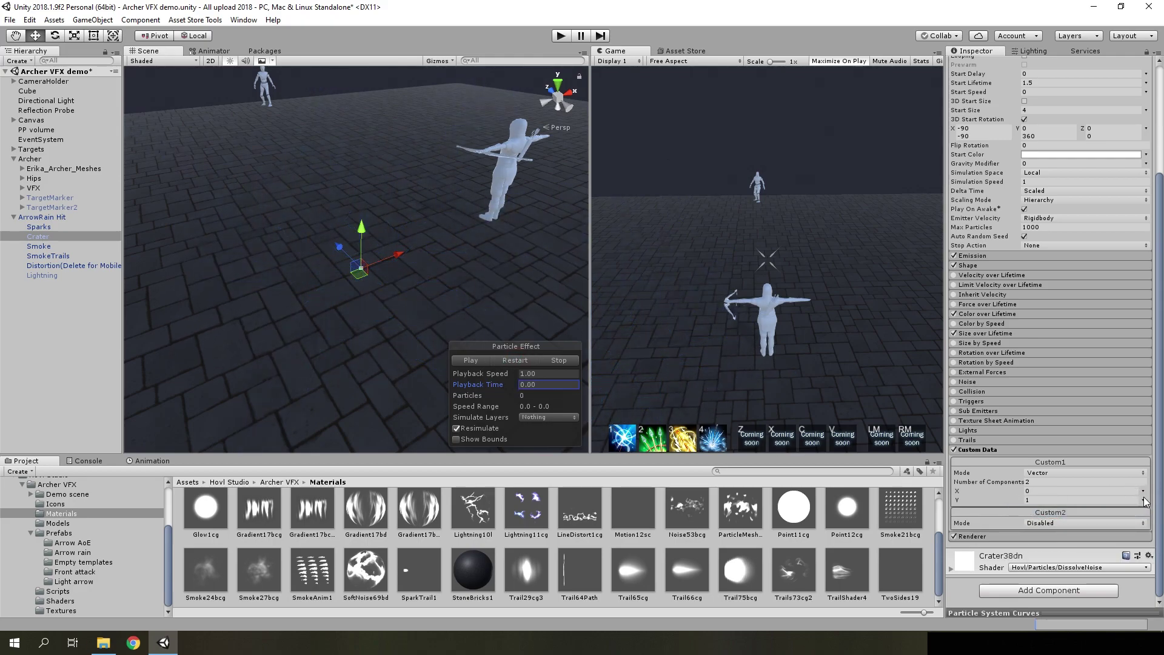
key("ctrl+z")
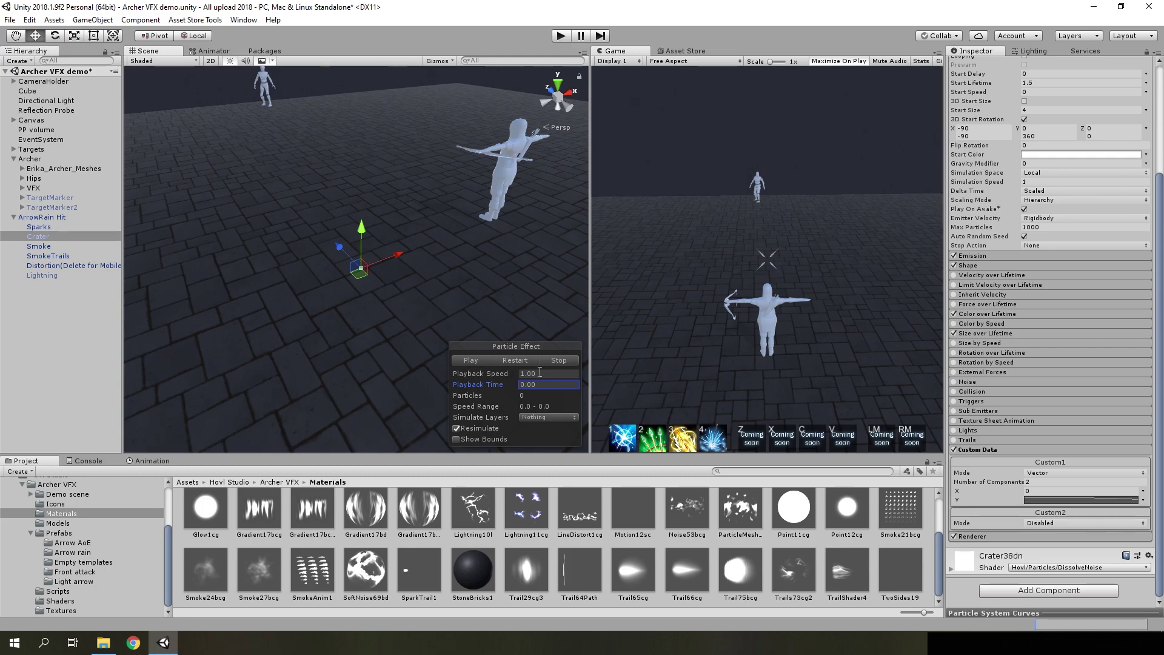
left_click(506, 359)
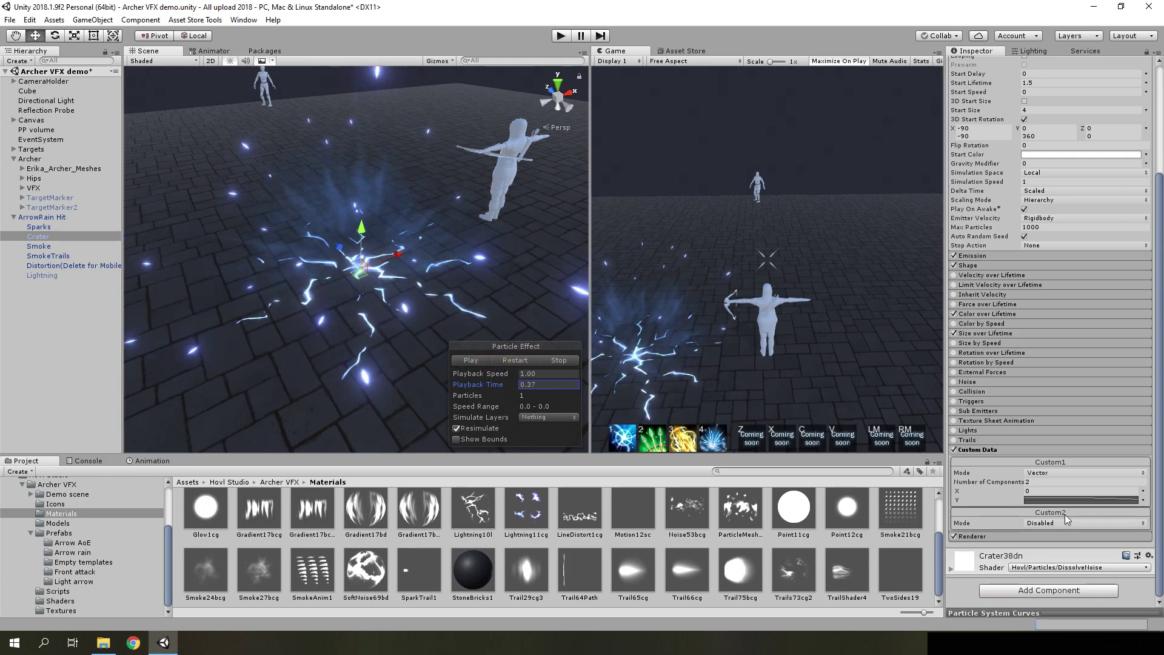
- Inspect the Crater38dn DissolveNoise material and view its Noise63 texture, then reselect Crater
left_click(975, 559)
scroll(1062, 428, "down", 5)
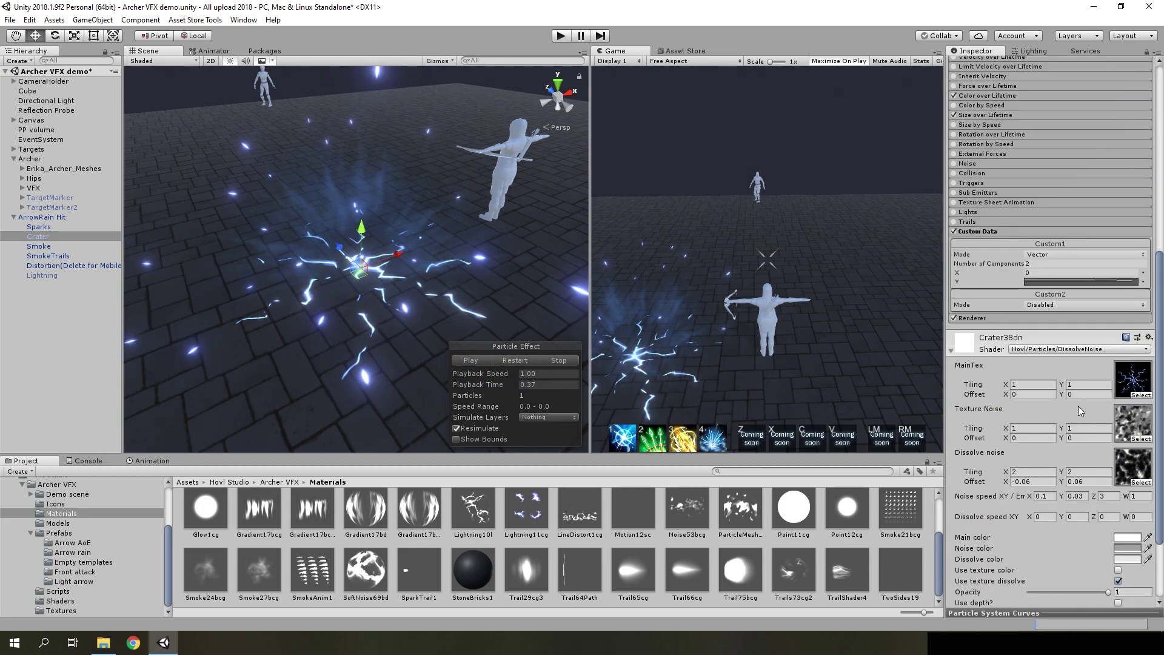
left_click(1142, 453)
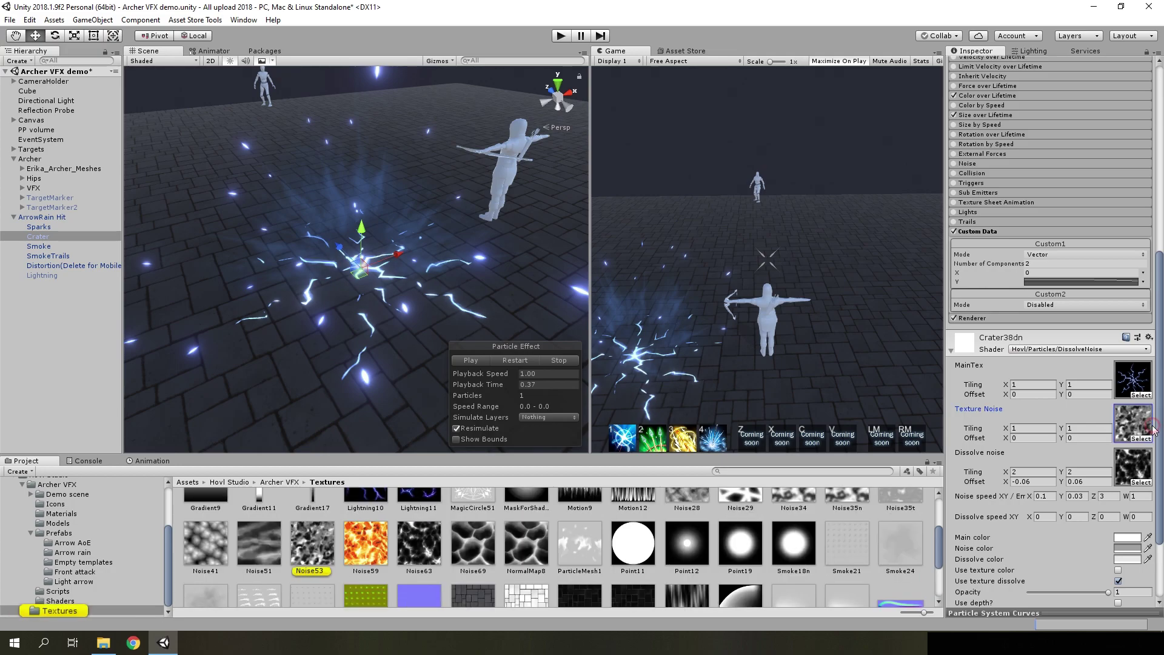
left_click(438, 555)
double_click(437, 554)
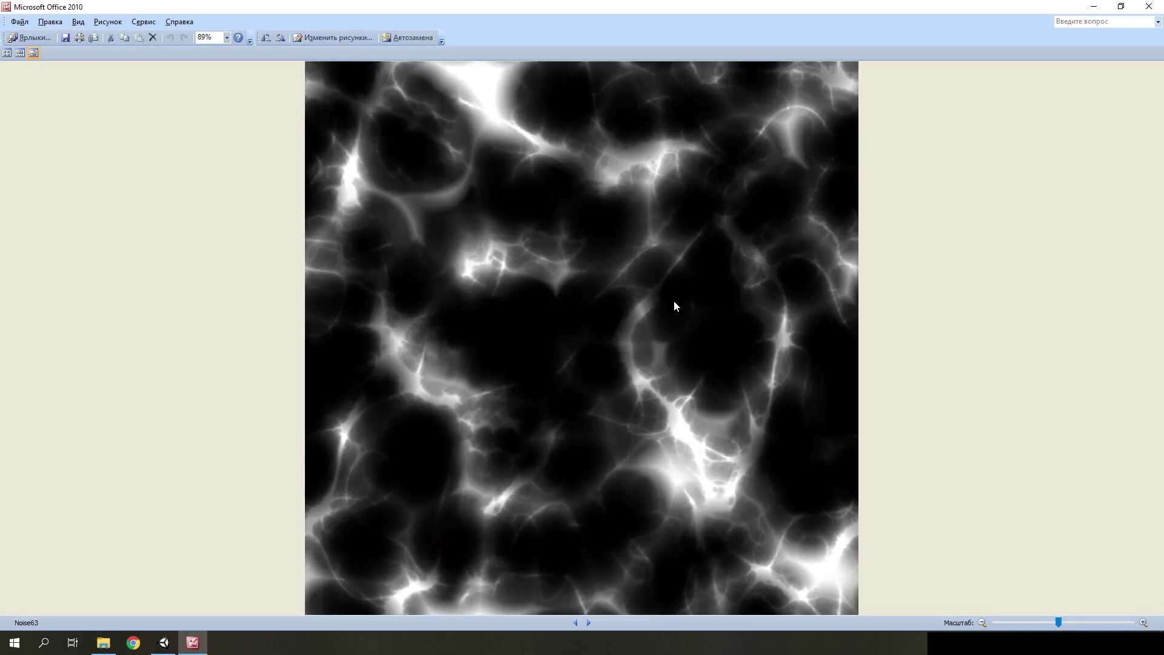
left_click(1150, 6)
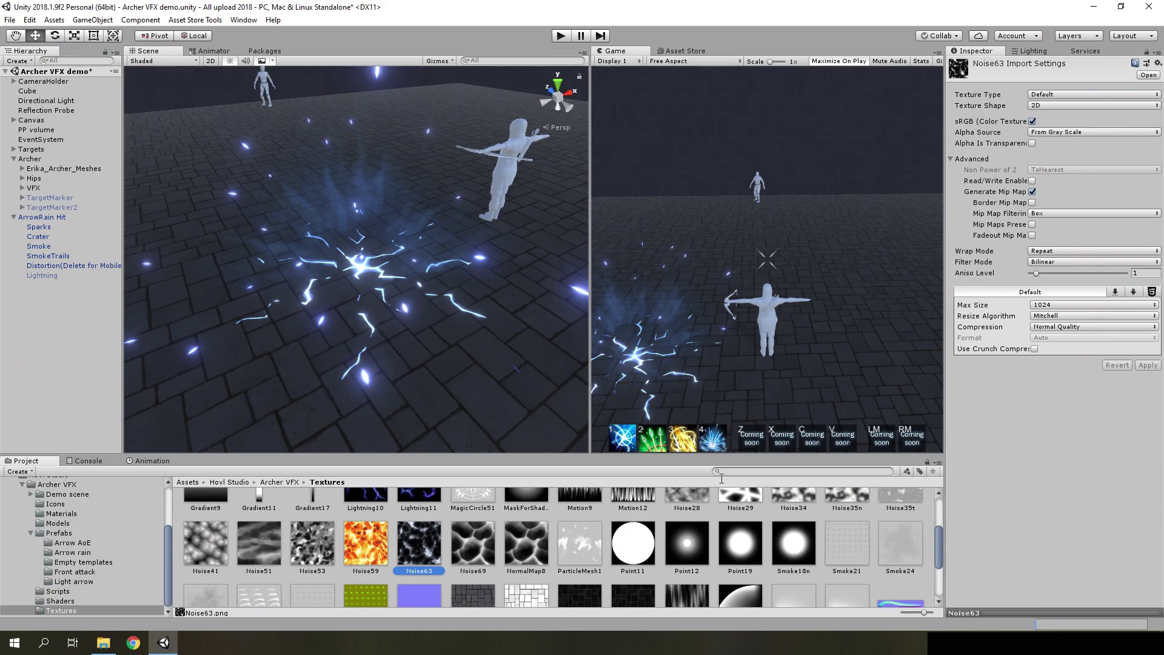
left_click(51, 237)
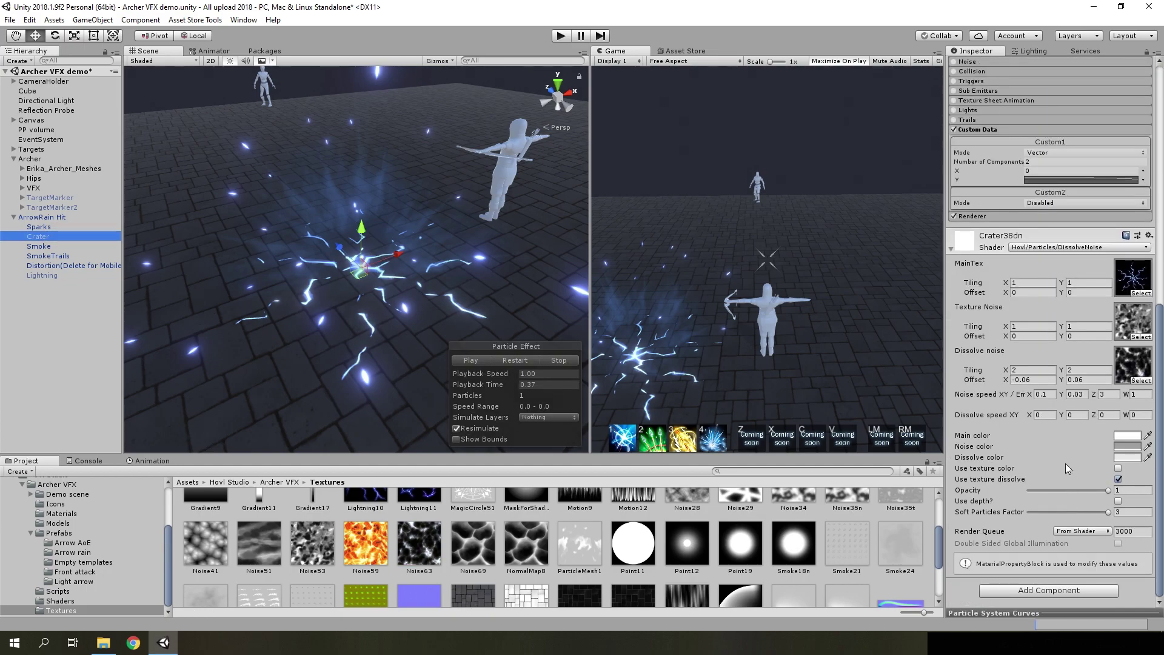
- Select Lightning, play and pause its bolt burst, then show the Google Images electricity results
key("Down")
key("Down")
key("Down")
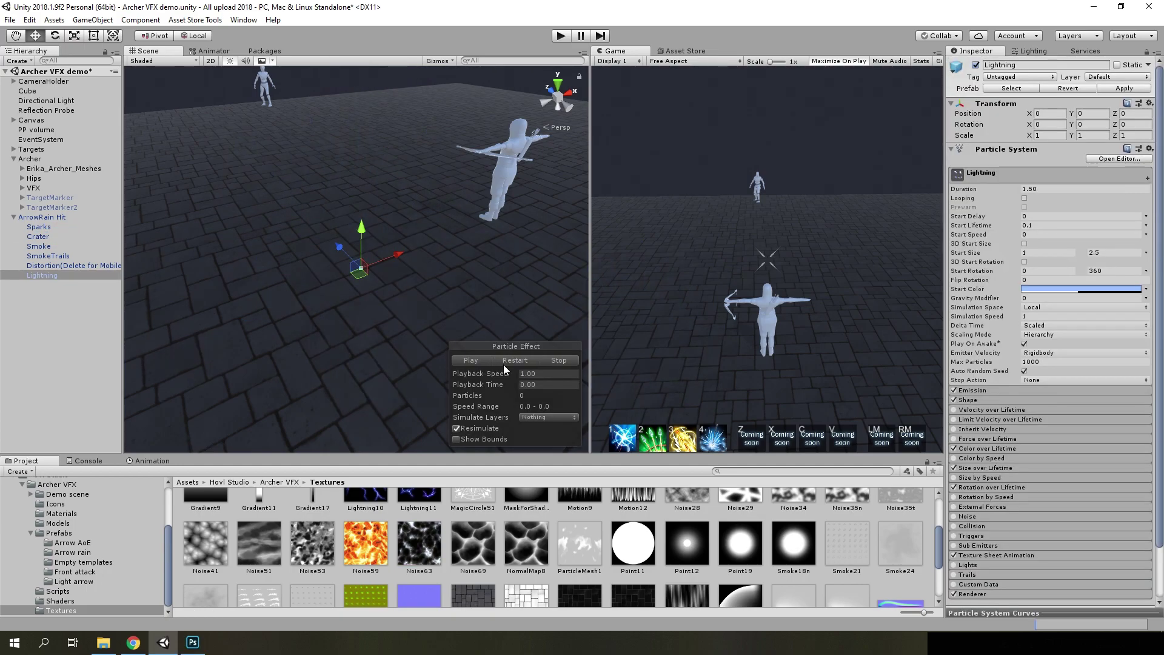
left_click(503, 360)
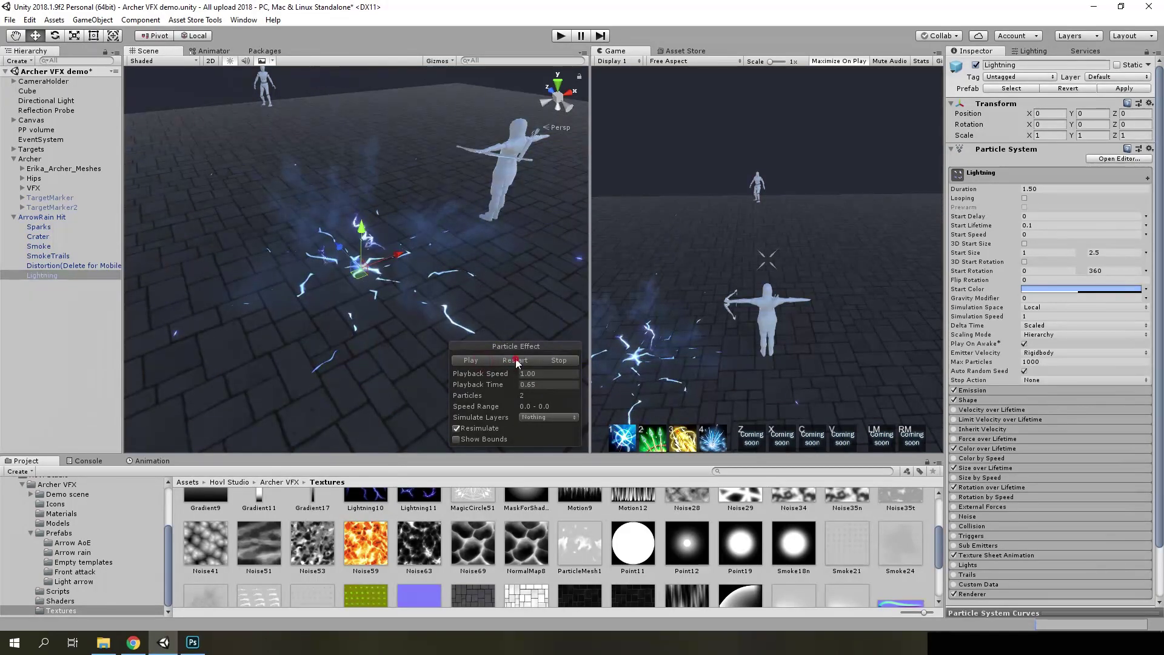
left_click(473, 361)
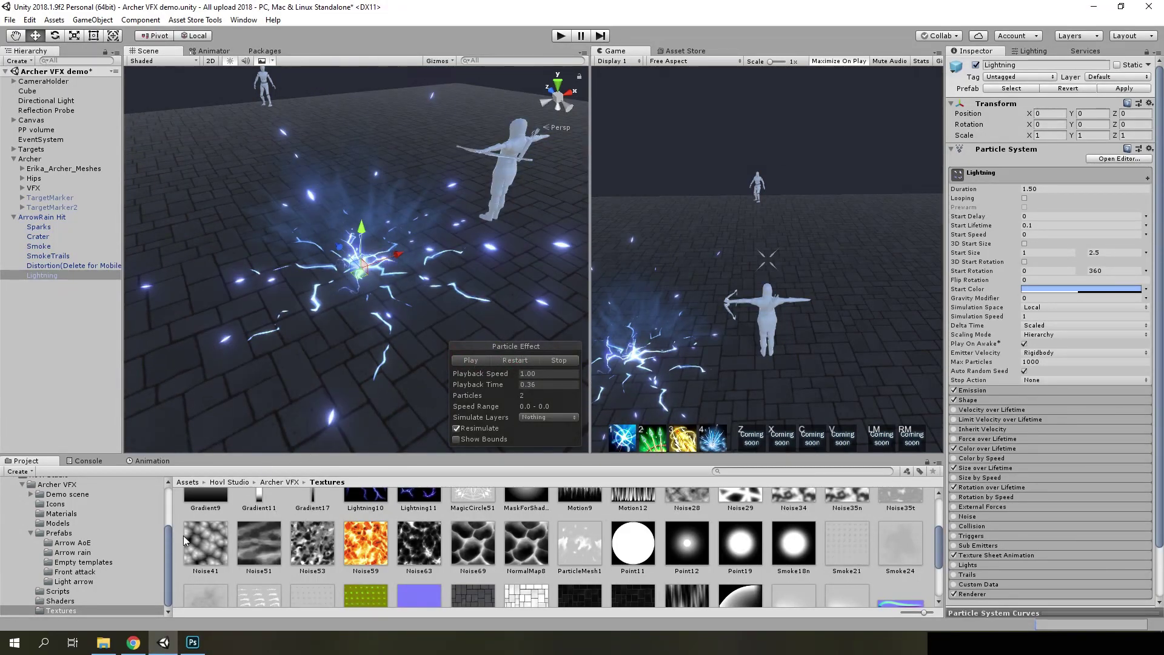
left_click(144, 642)
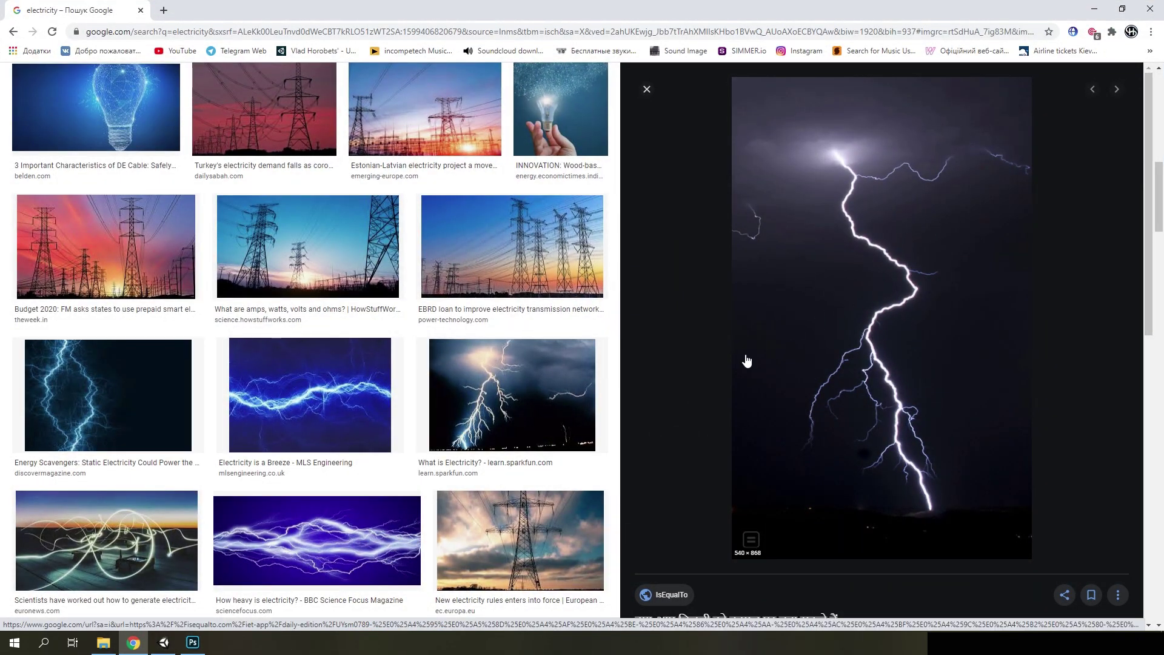
- Snip the lightning photo's lower forked branches to the clipboard
key("super+shift+s")
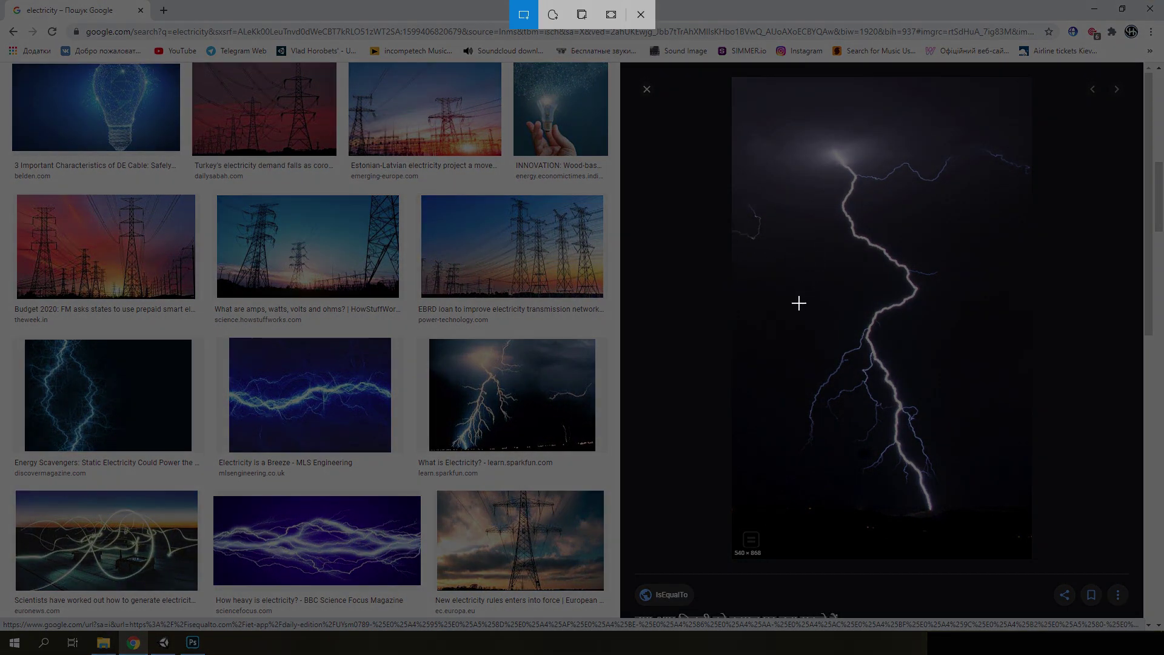
left_click_drag(767, 310, 991, 503)
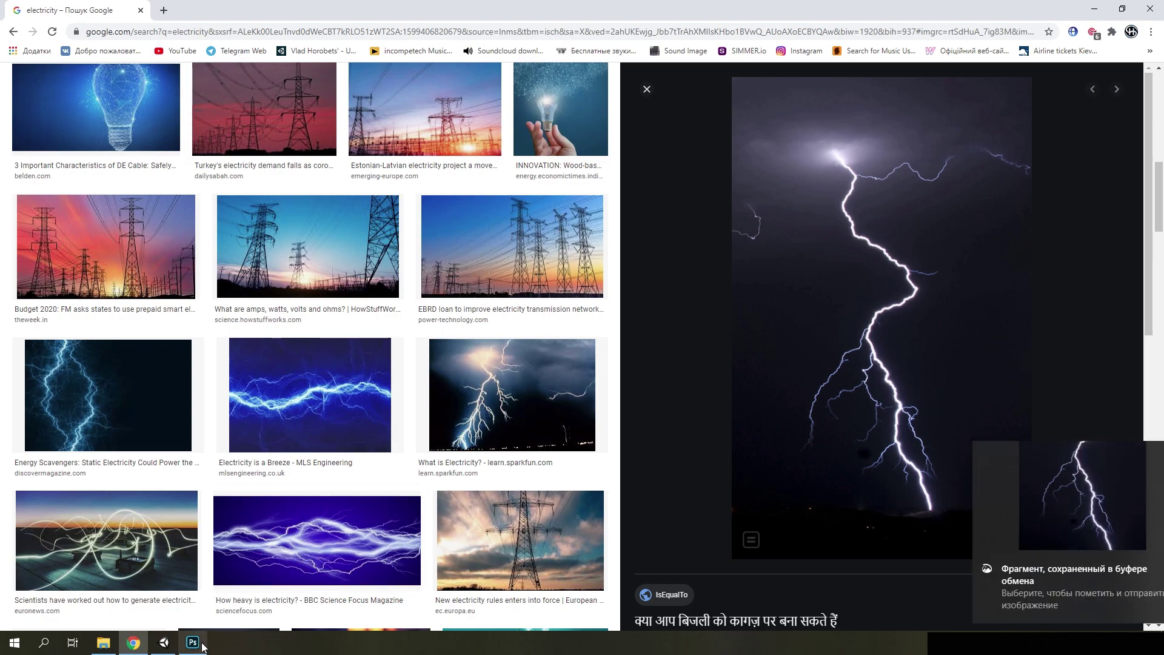
- Paste the lightning snip into Photoshop and scale it up to fill the 512×512 canvas
left_click(193, 642)
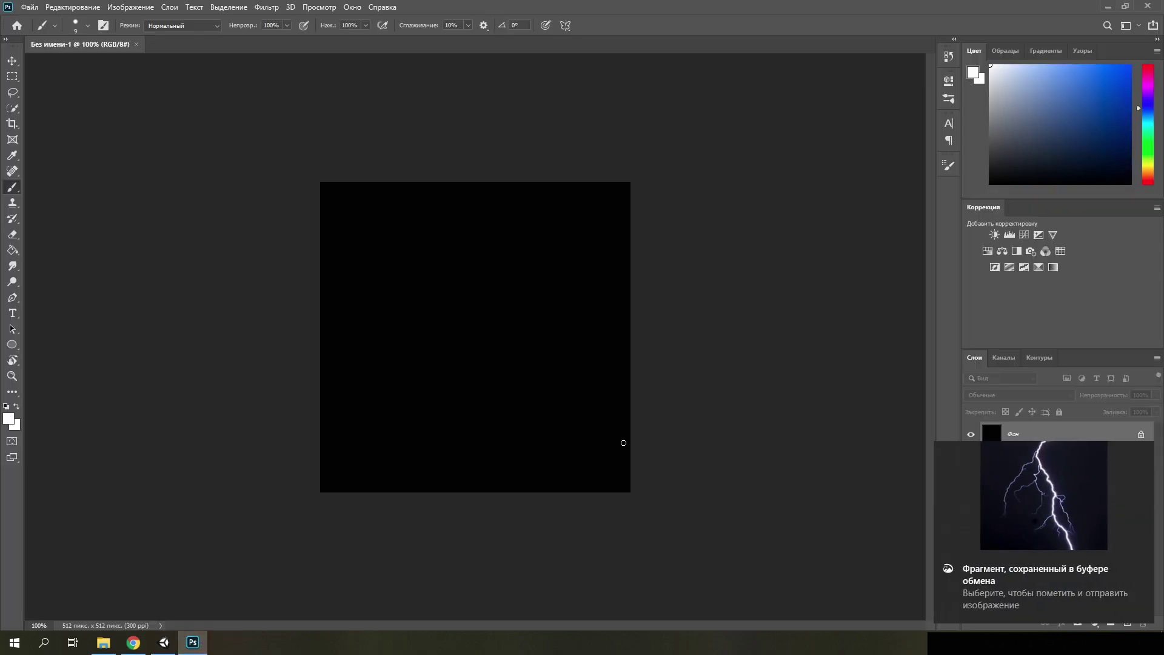
key("ctrl+v")
key("ctrl+t")
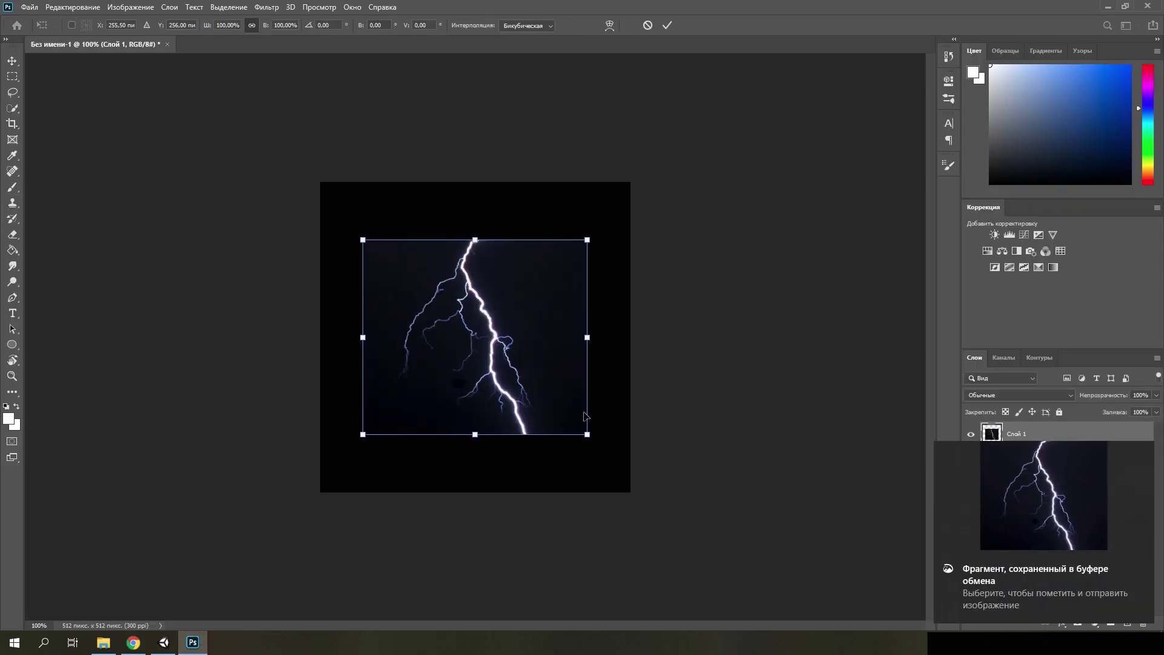
left_click_drag(586, 434, 644, 488, "alt")
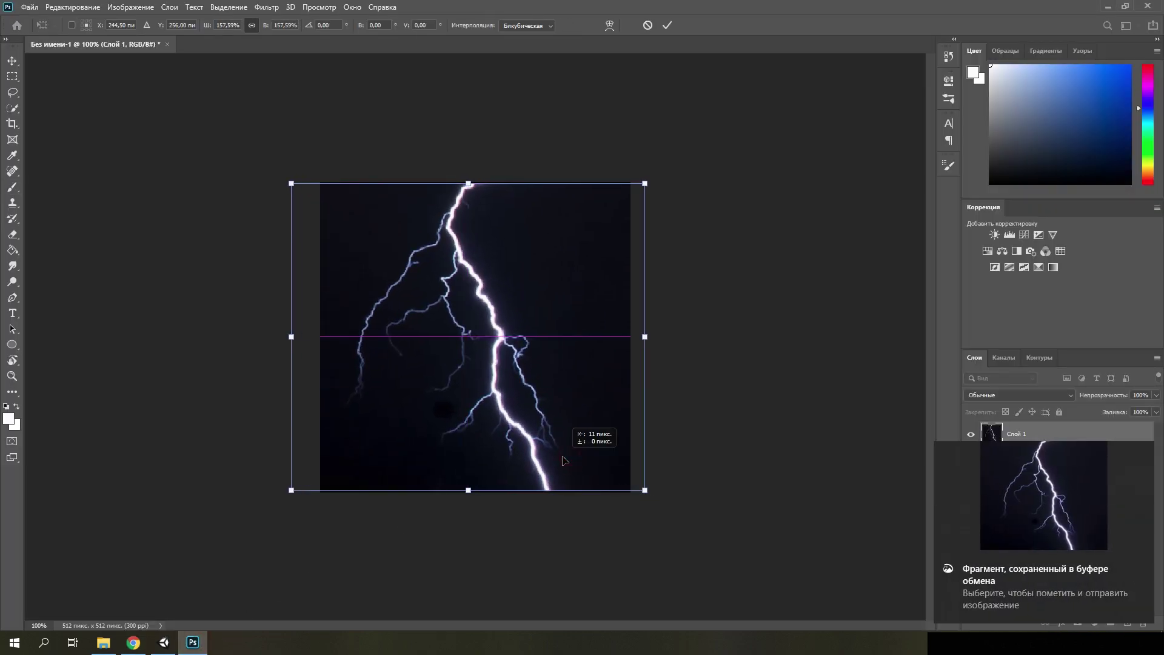
key("Return")
key("b")
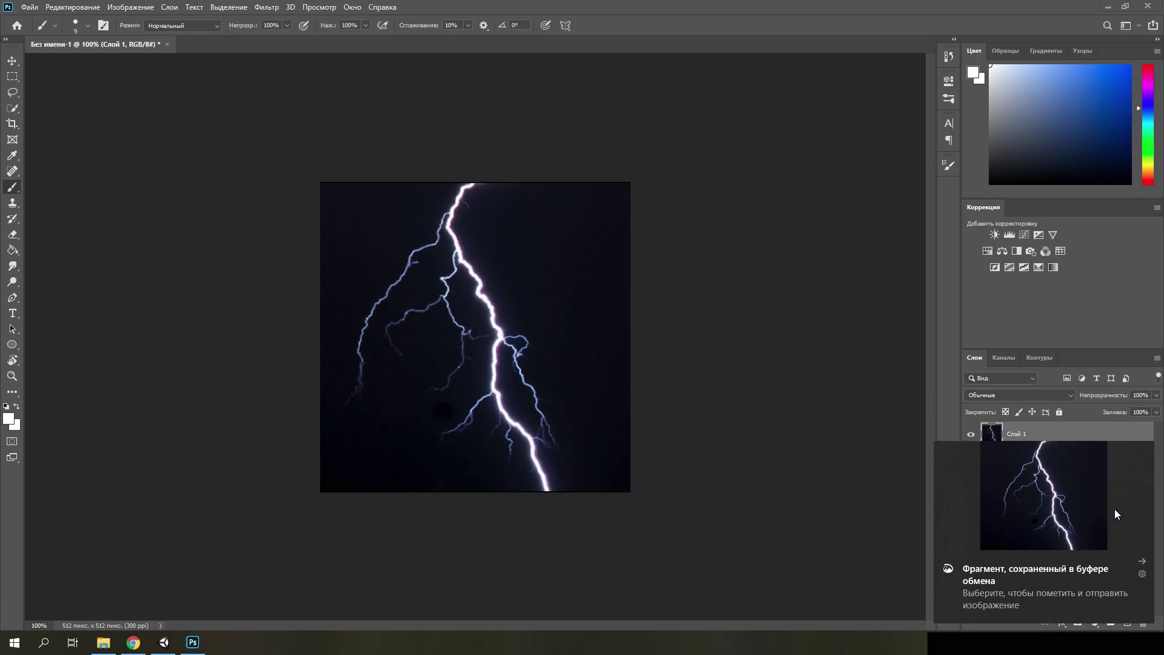
left_click(1143, 564)
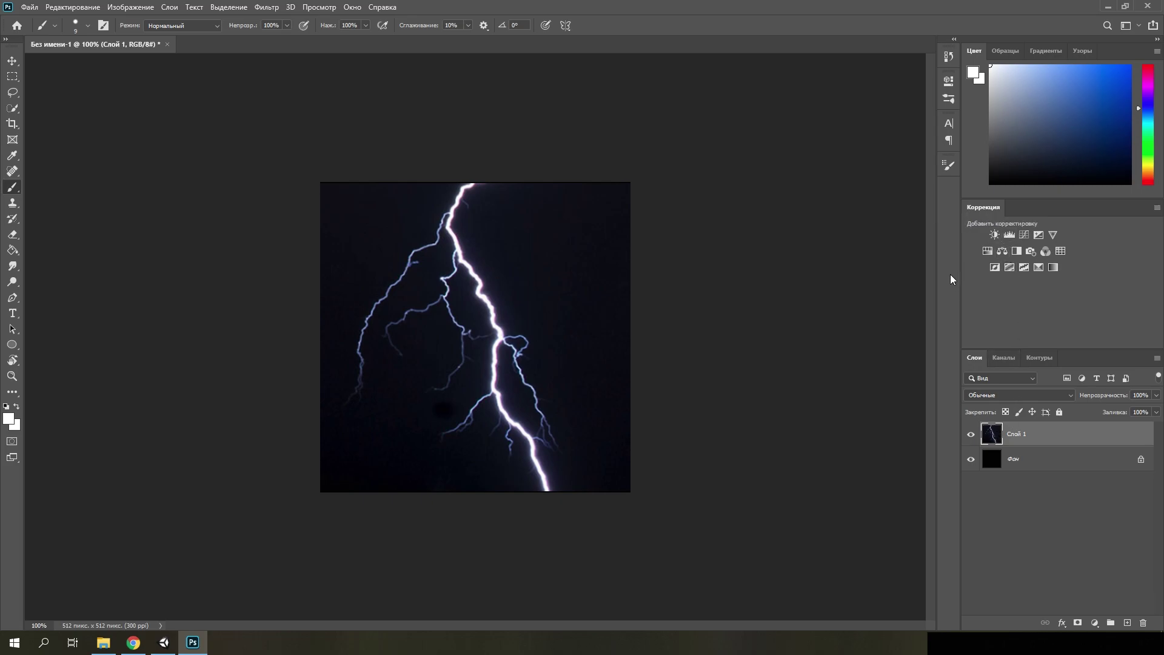
- Add a Levels adjustment with black 26 and white 204, then merge it into the lightning layer
left_click(1009, 235)
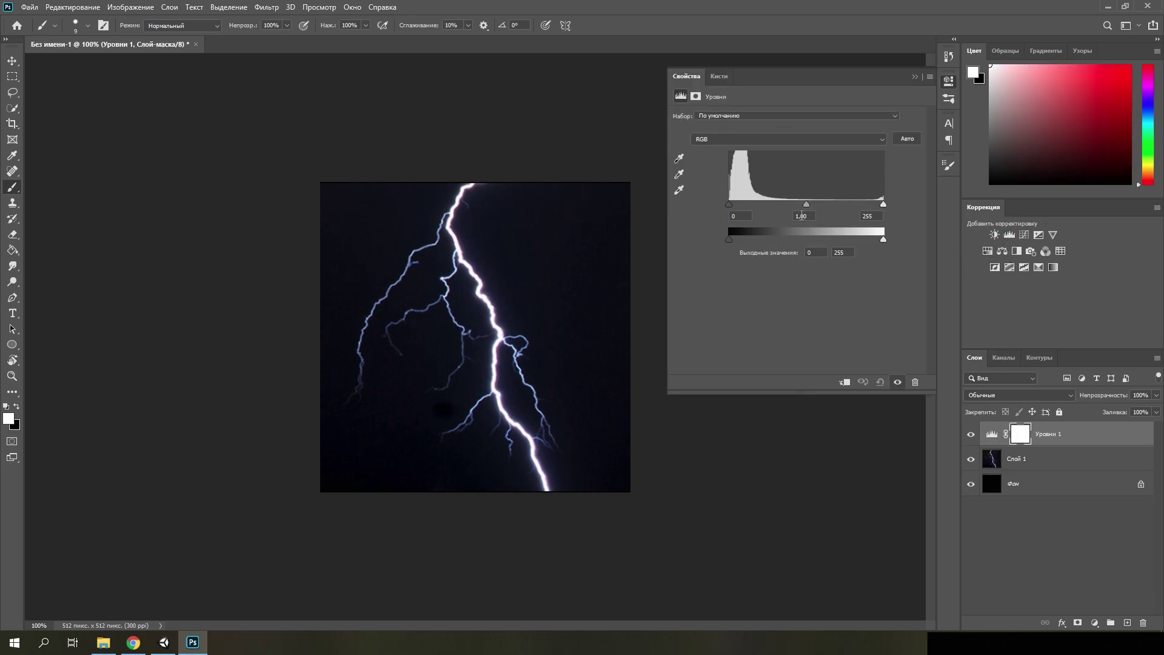
left_click_drag(728, 204, 744, 205)
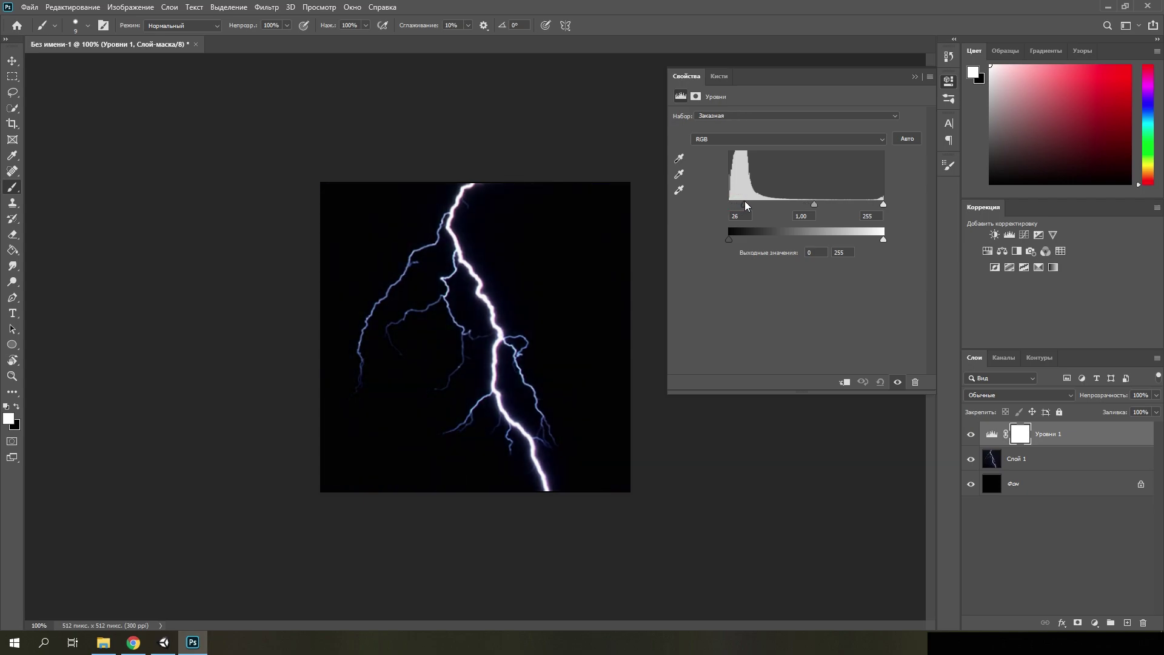
left_click_drag(883, 205, 853, 210)
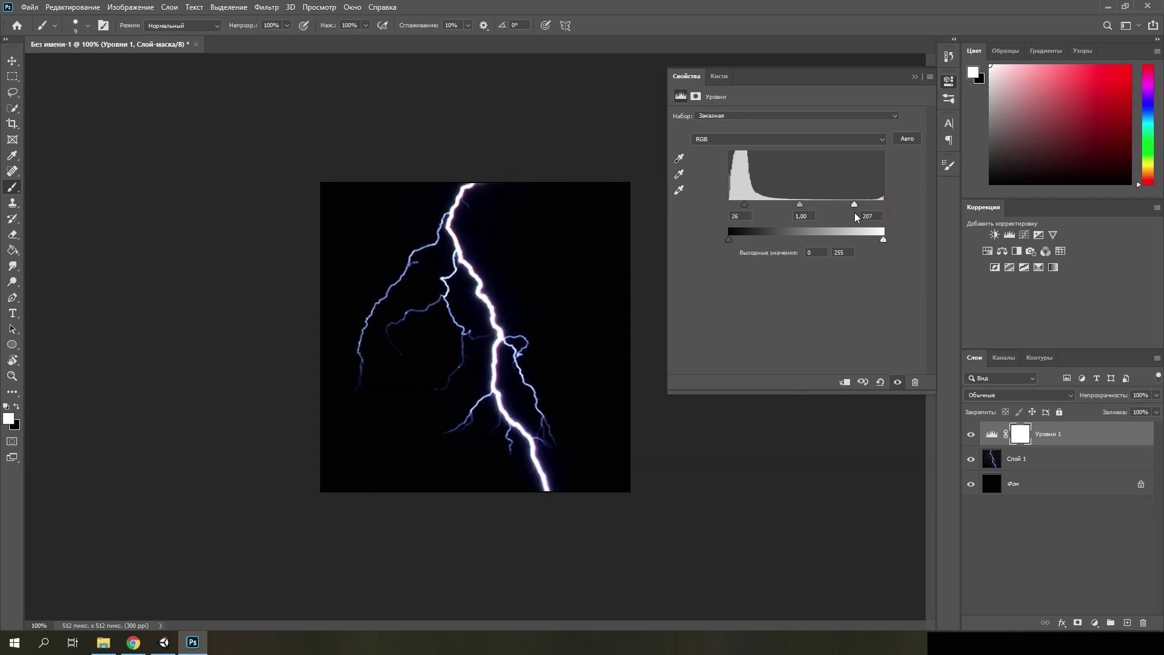
left_click(1049, 458, "shift")
right_click(1048, 456)
left_click(861, 476)
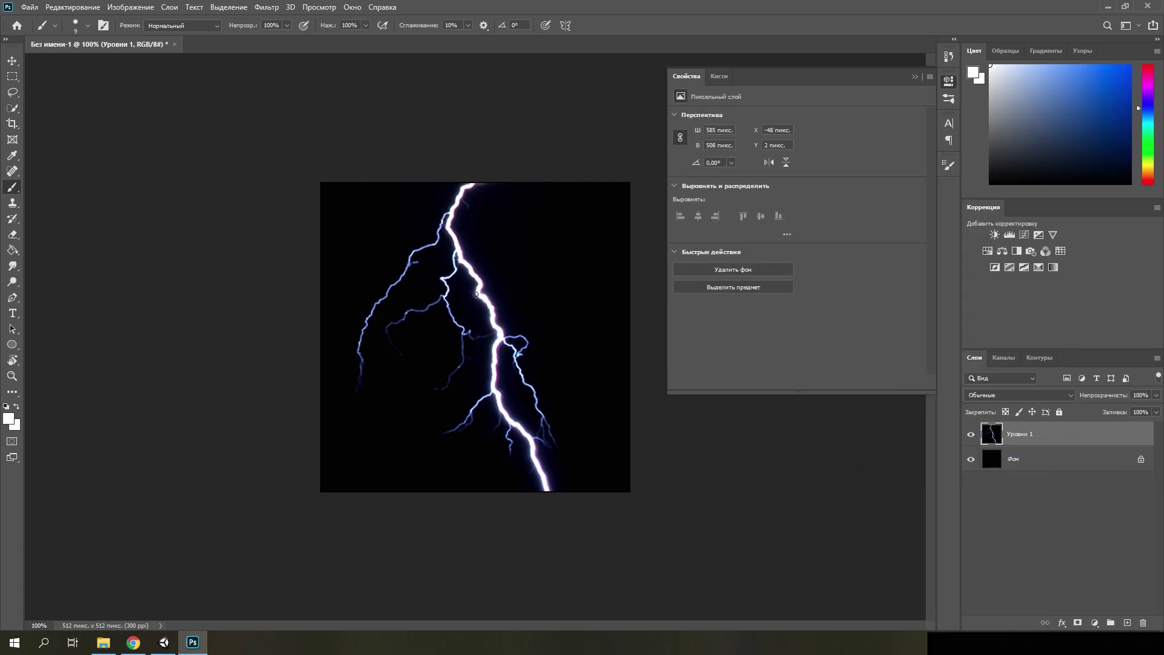
- Fade out the lightning bolt's top and bottom ends with a soft 175 px black brush
left_click(914, 79)
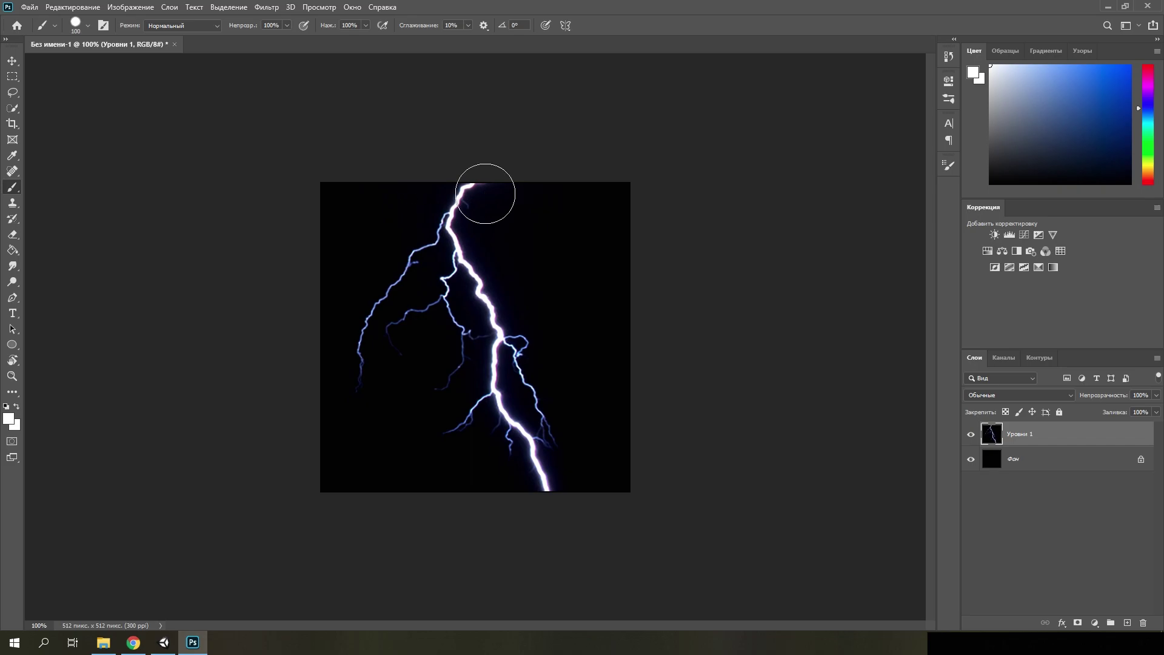
key("bracketright")
key("bracketright")
key("bracketright")
left_click(87, 25)
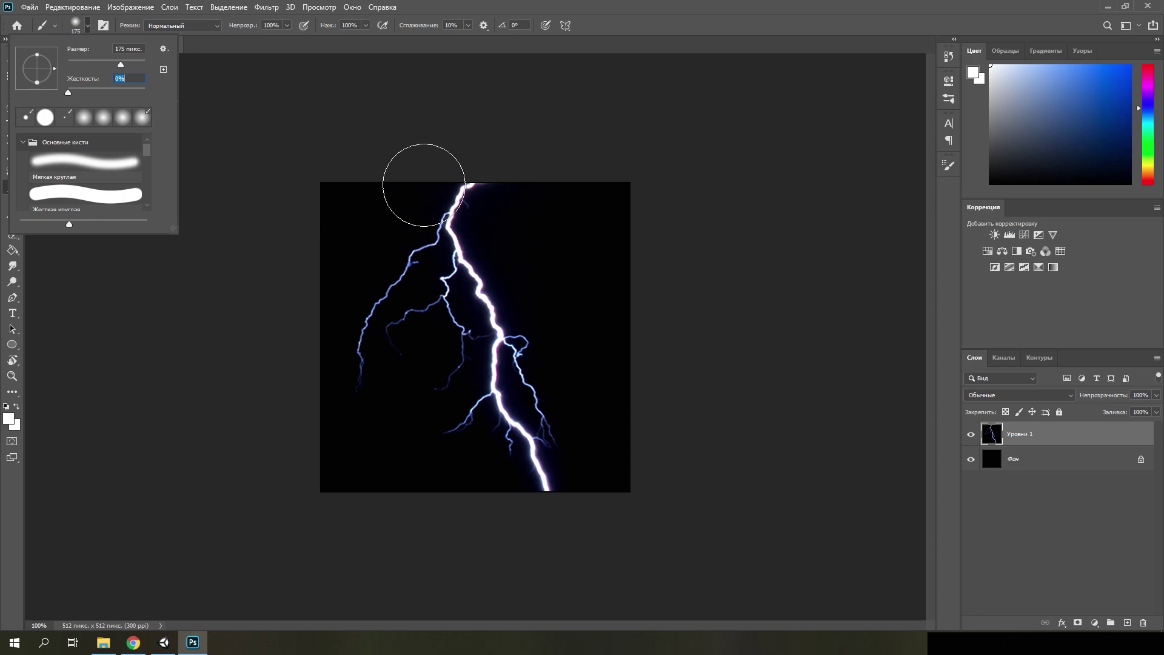
left_click_drag(388, 194, 512, 161)
key("ctrl+z")
mouse_move(461, 216)
left_mouse_down()
mouse_move(481, 138)
mouse_move(451, 125)
left_mouse_up()
key("ctrl+z")
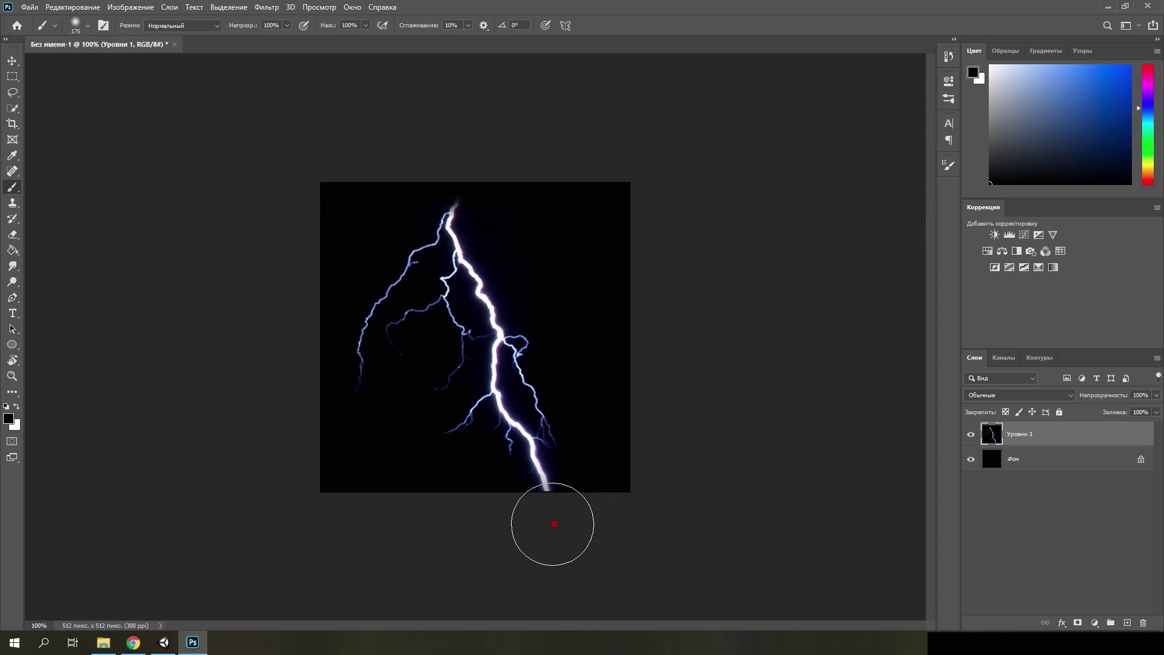
left_click_drag(554, 522, 504, 527)
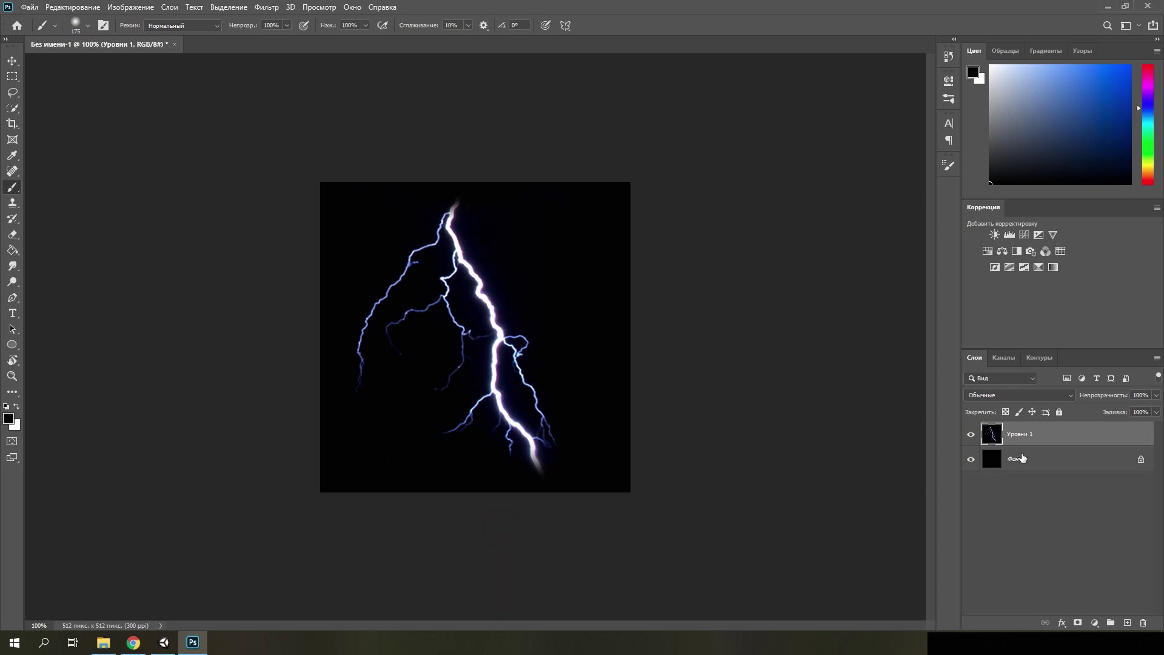
- Duplicate the lightning layer, rotate the copy about 70° and blend it with Linear Dodge (Add)
key("ctrl+j")
key("ctrl+t")
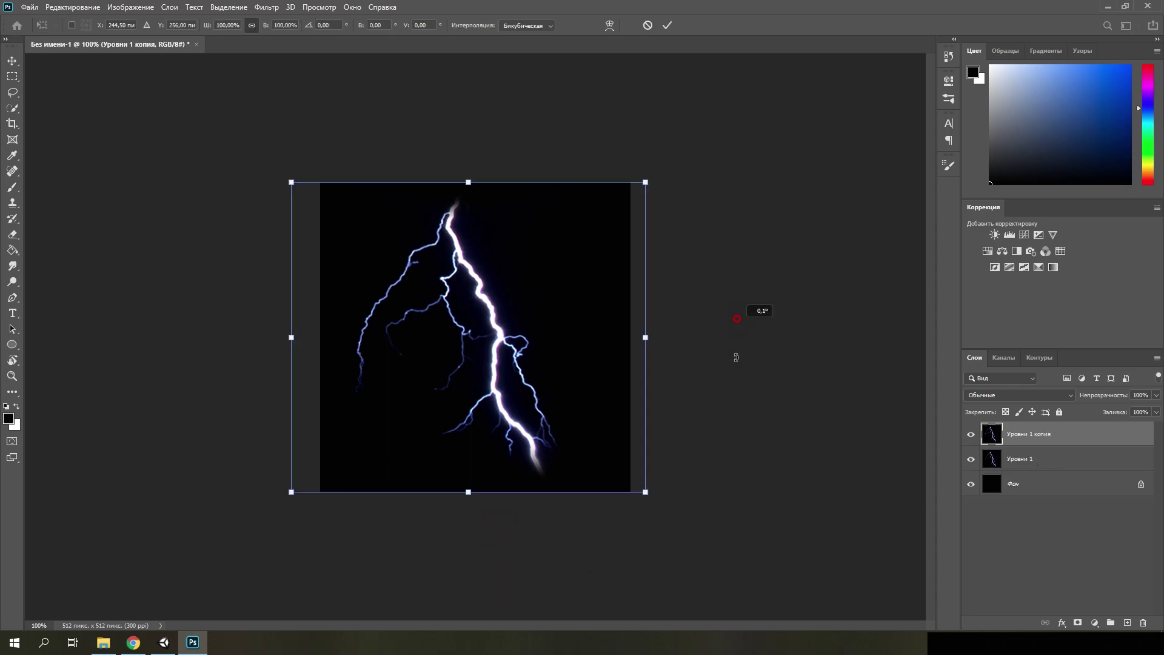
left_click_drag(753, 312, 515, 467)
key("Return")
left_click(1012, 401)
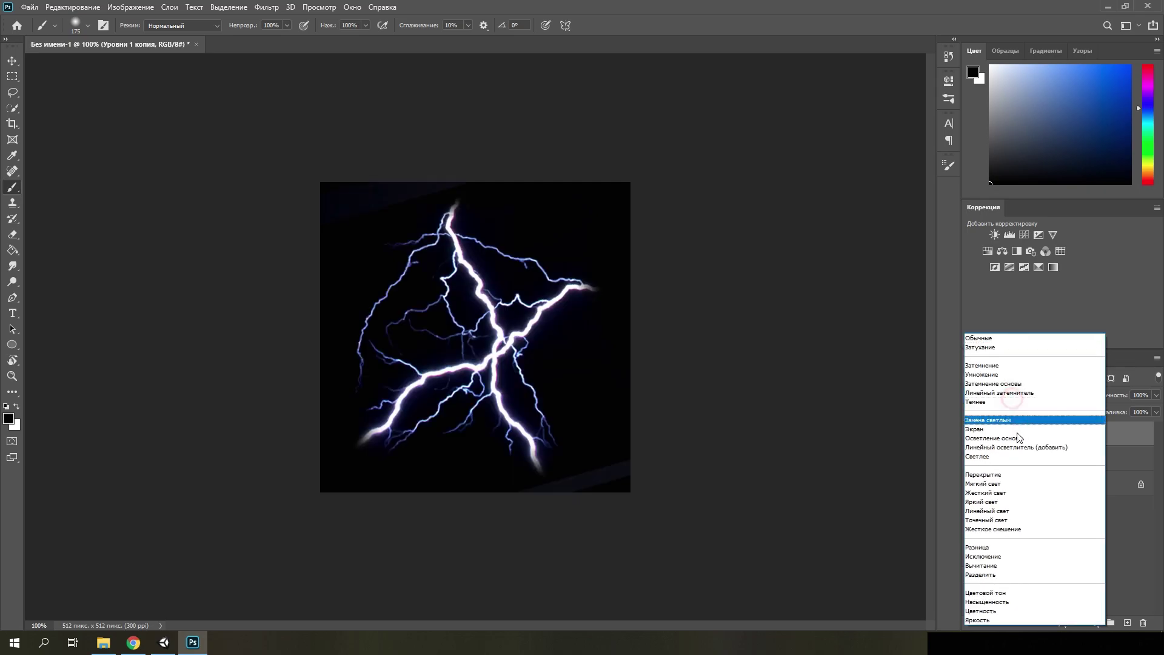
left_click(1013, 449)
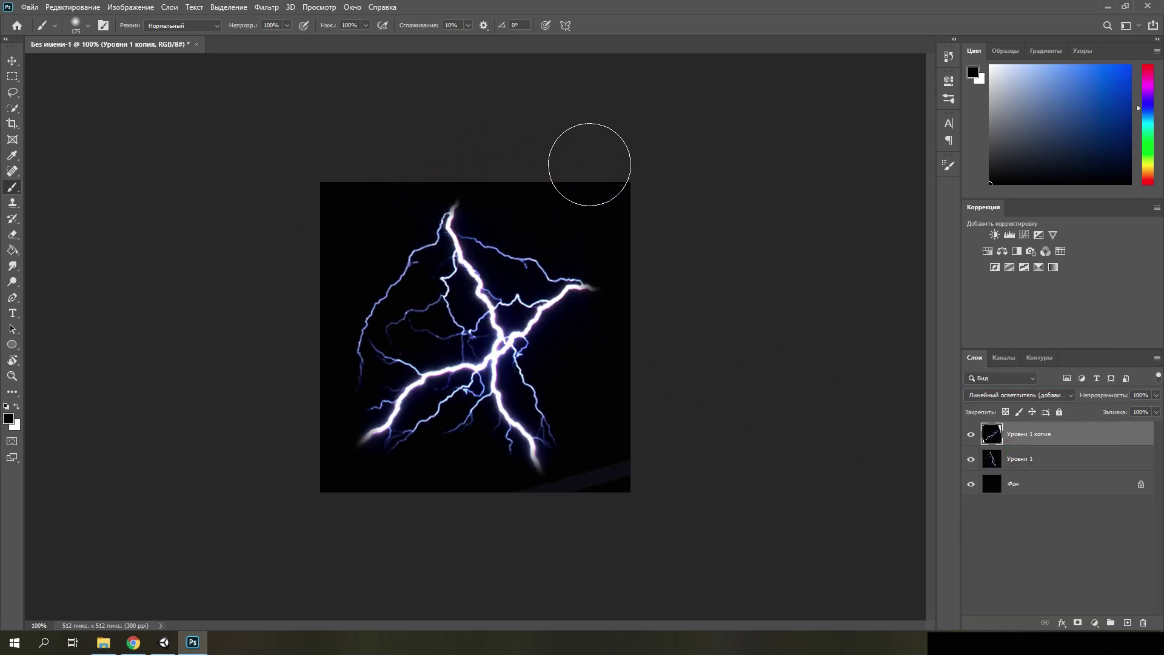
- Paint out the copy's extra upper-right, lower-left and upper-left branches and the faint top band
left_click_drag(649, 350, 520, 338)
mouse_move(426, 365)
left_mouse_down()
mouse_move(390, 410)
mouse_move(615, 394)
left_mouse_up()
key("ctrl+z")
key("ctrl+z")
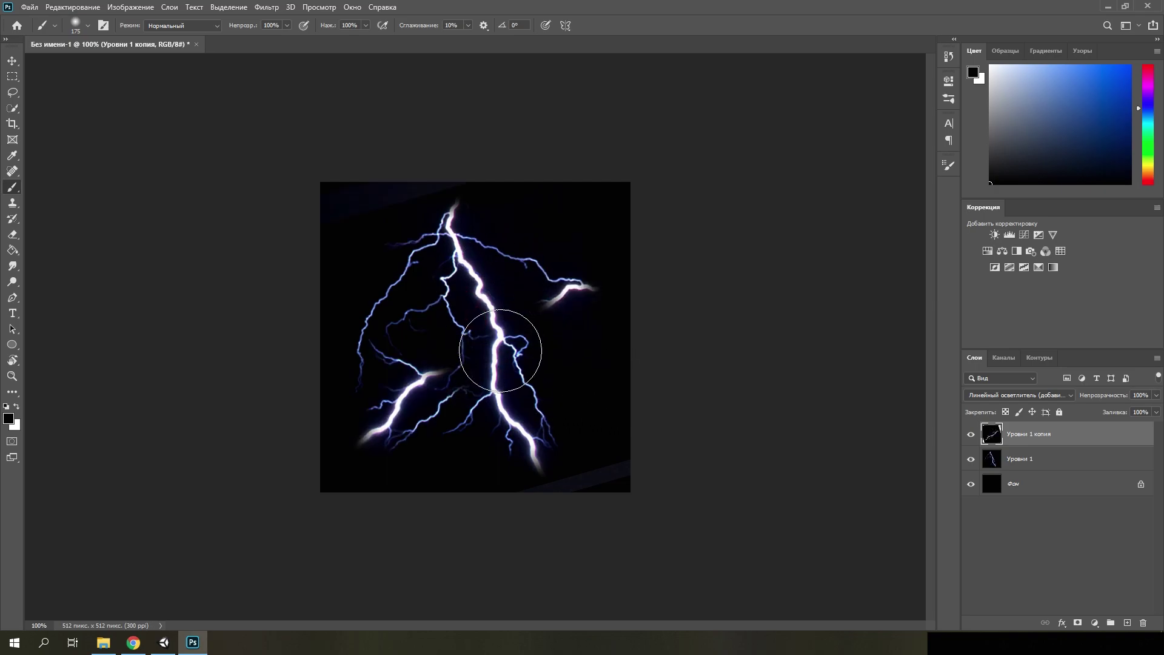
left_click_drag(515, 339, 612, 338)
left_click_drag(450, 378, 377, 480)
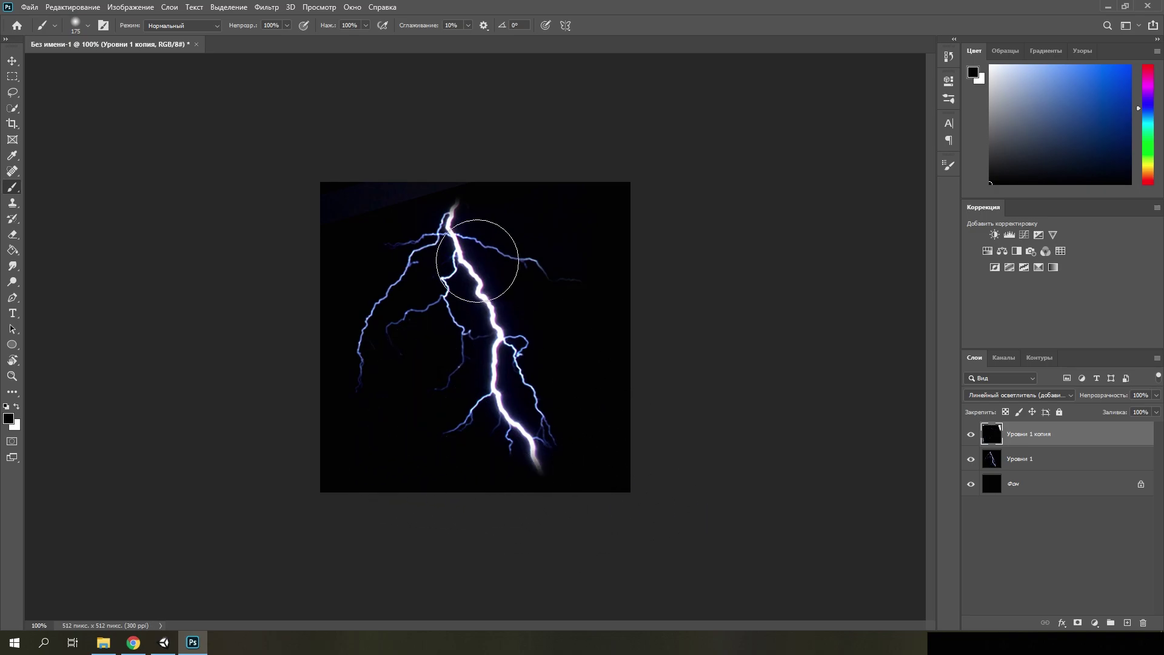
left_click_drag(330, 200, 483, 164)
left_click_drag(328, 182, 380, 206)
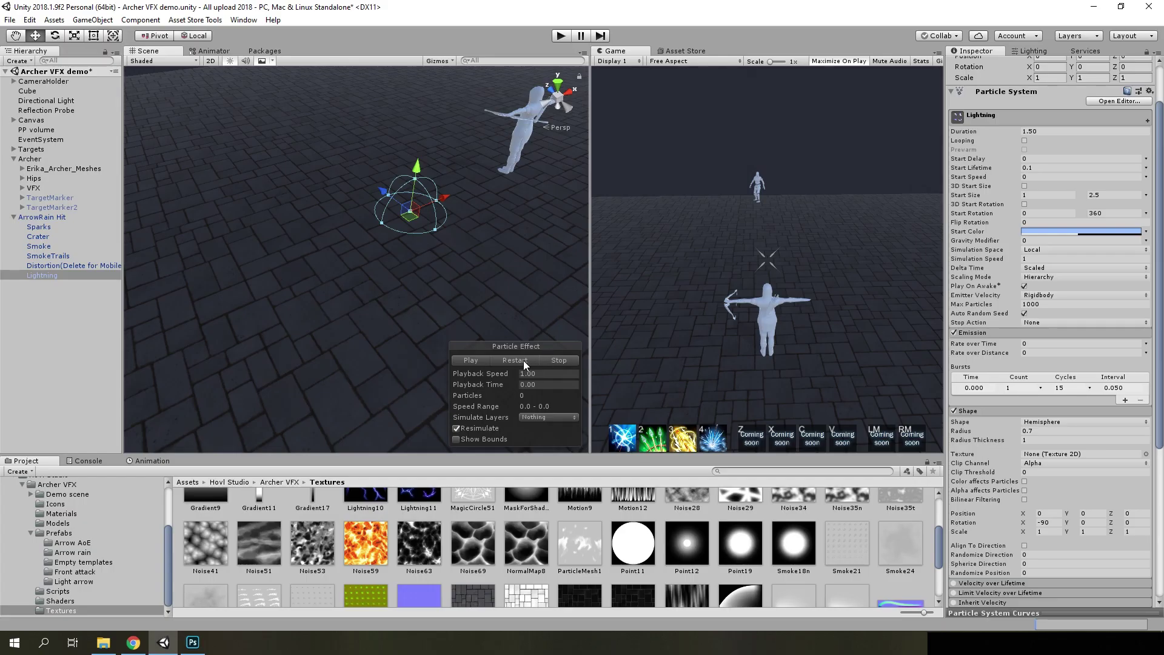
- Expand the Lightning's Renderer module and replay the bolt burst while orbiting the scene view
left_click(522, 360)
scroll(1038, 482, "down", 5)
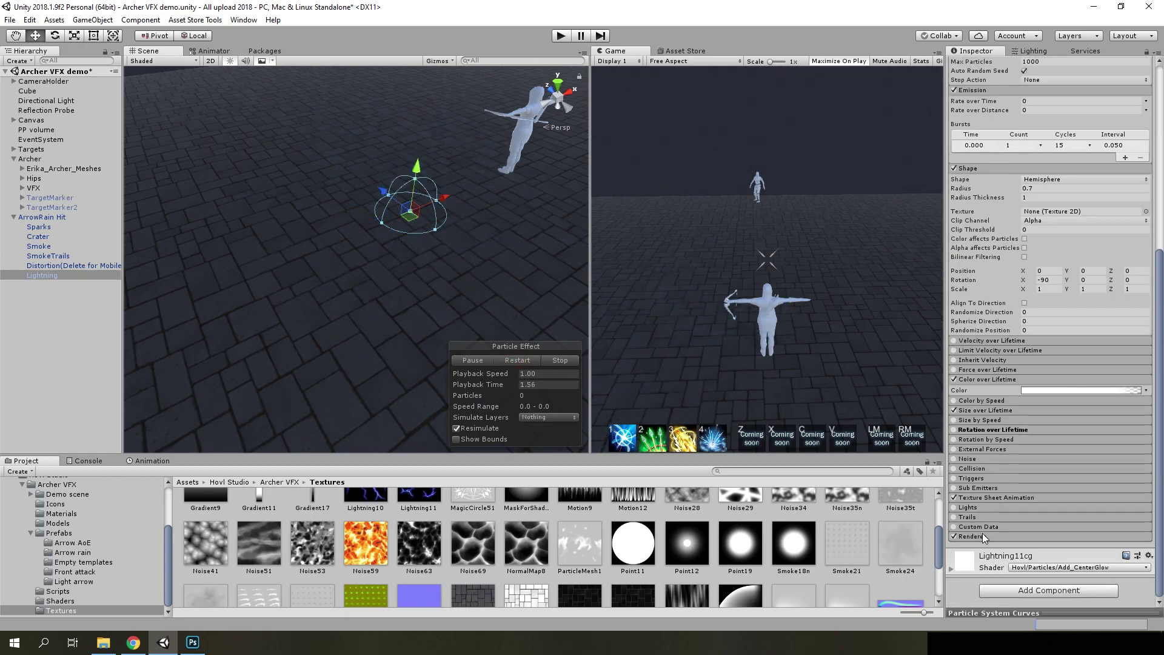
left_click(971, 536)
scroll(1027, 514, "down", 4)
left_click_drag(446, 202, 507, 318, "alt")
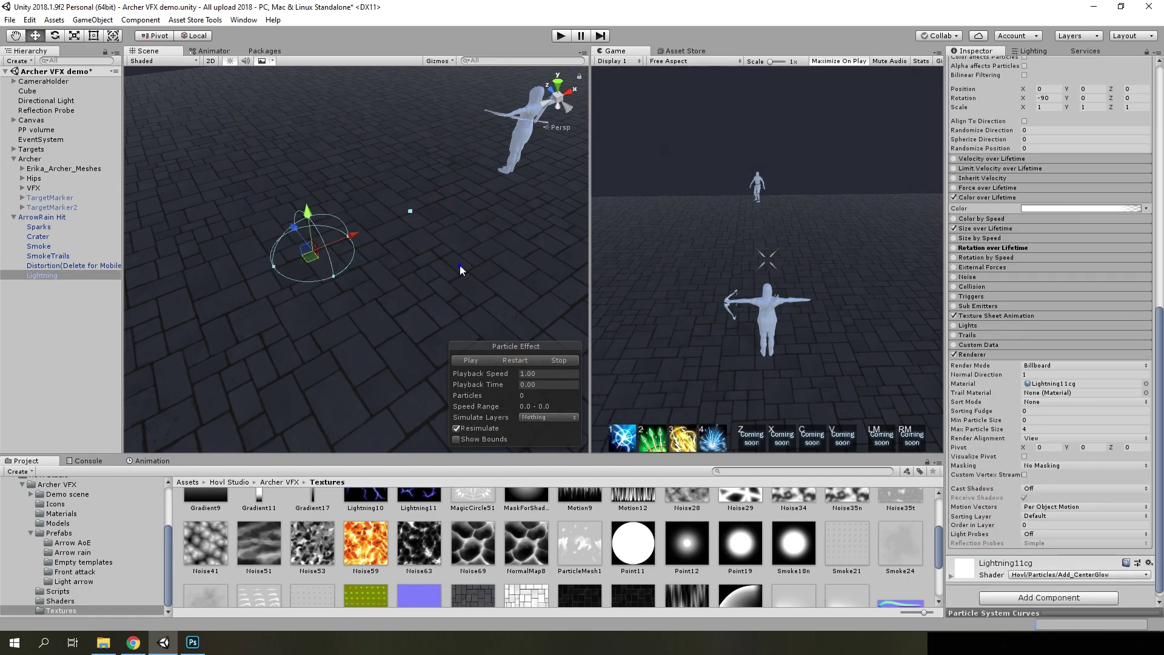
left_click(514, 360)
scroll(1058, 347, "up", 4)
scroll(1057, 348, "up", 3)
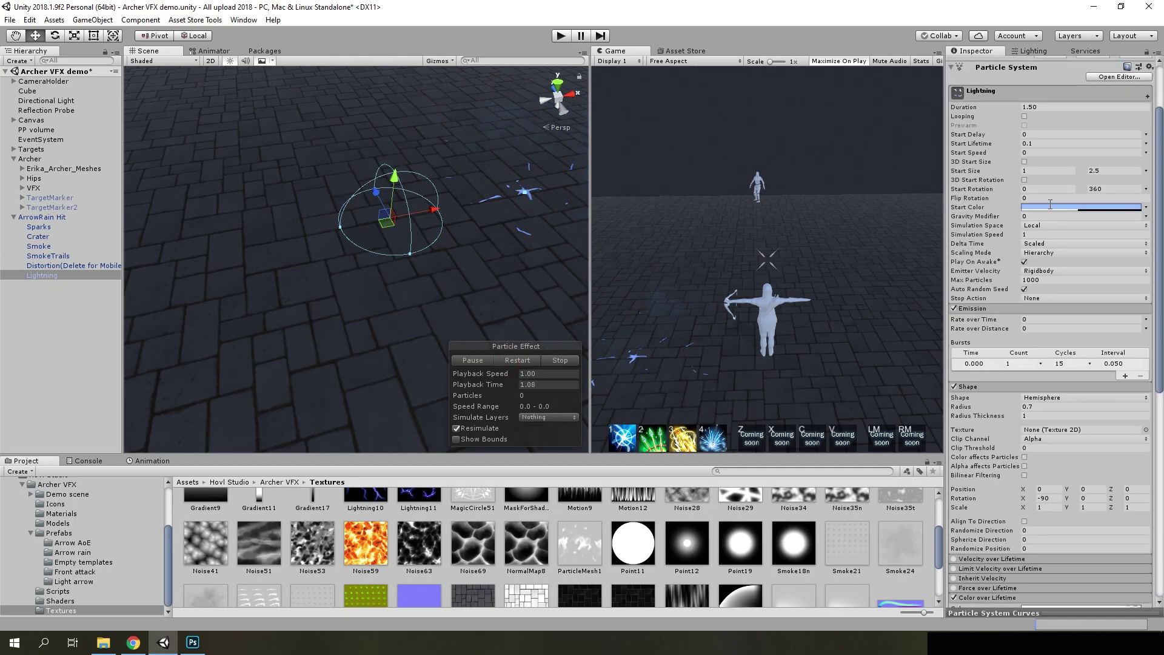
scroll(1034, 216, "up", 3)
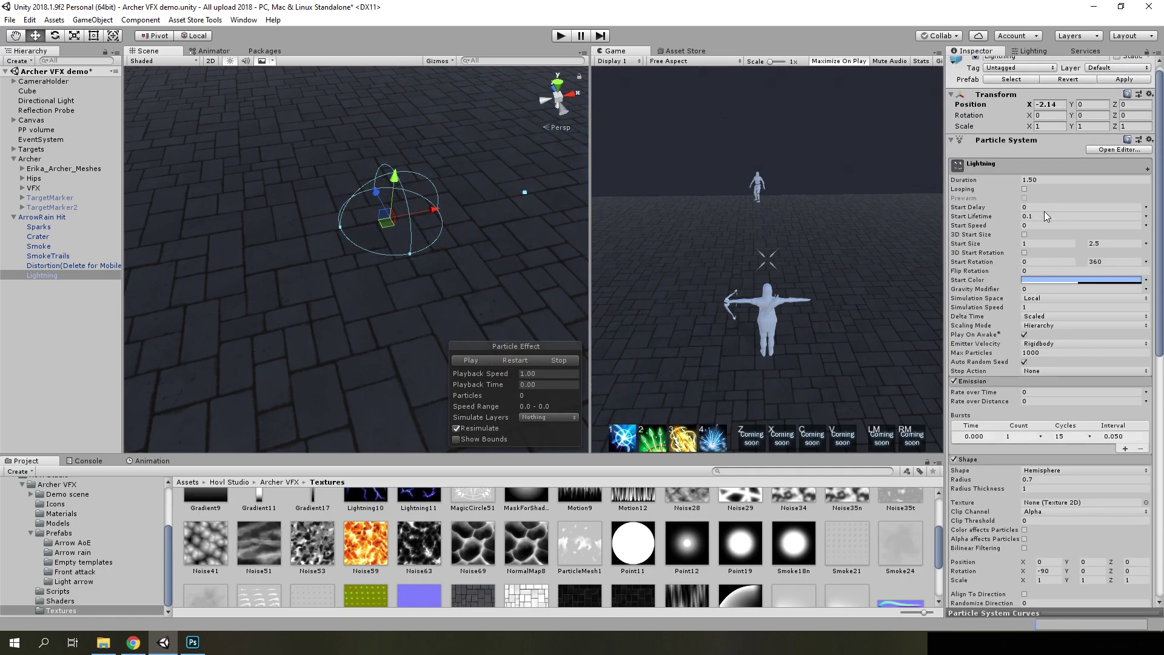
left_click_drag(584, 249, 460, 253, "alt")
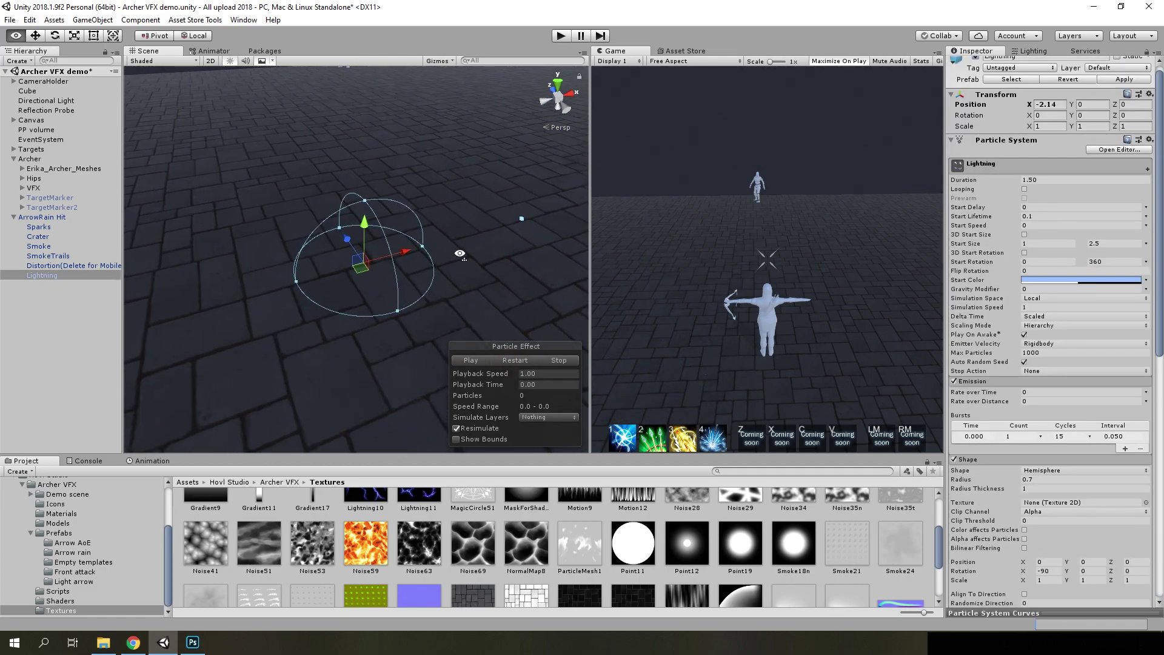
scroll(1038, 390, "down", 3)
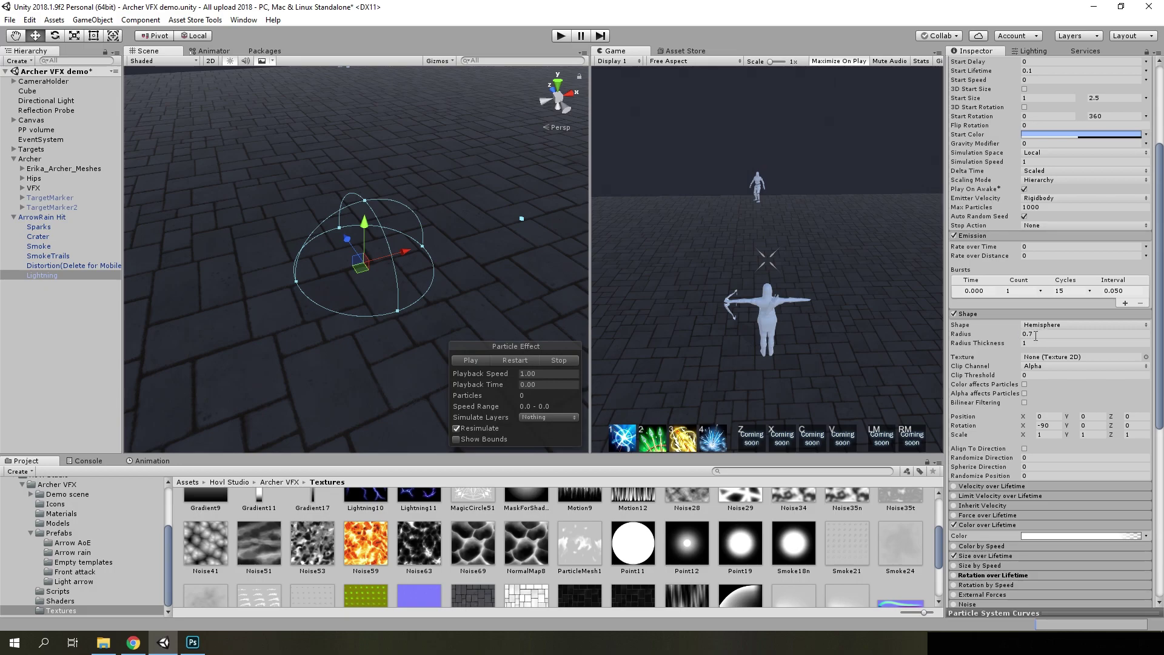
scroll(1048, 375, "down", 5)
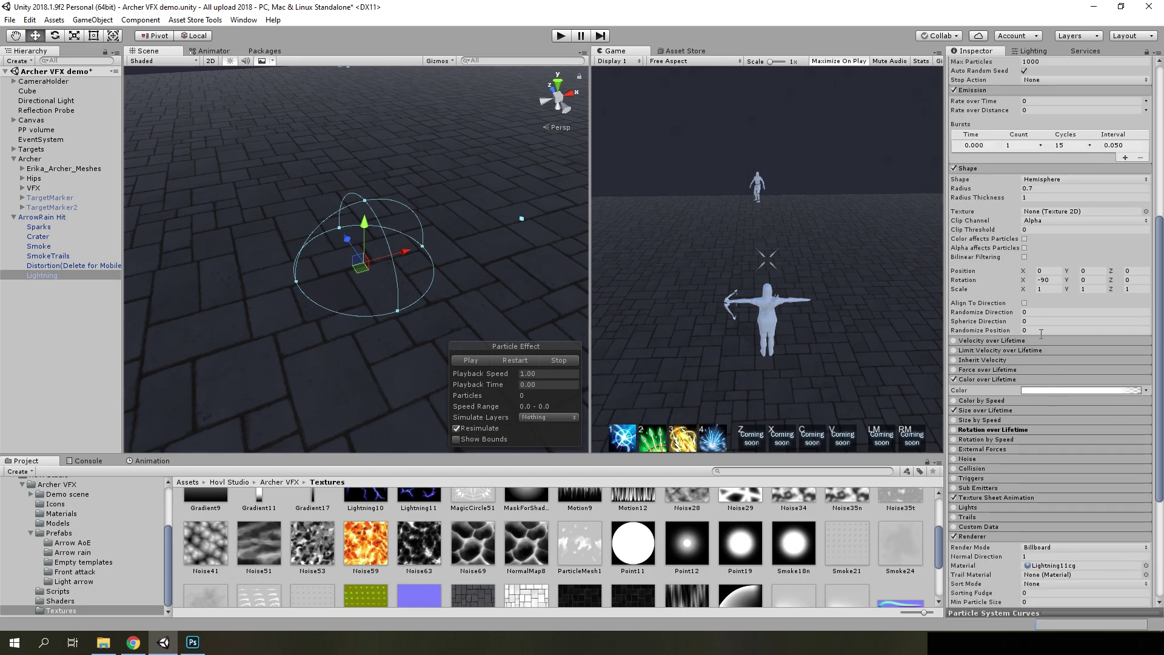
- Check the Lightning's Color over Lifetime gradient and replay the burst a few more times
left_click(1066, 391)
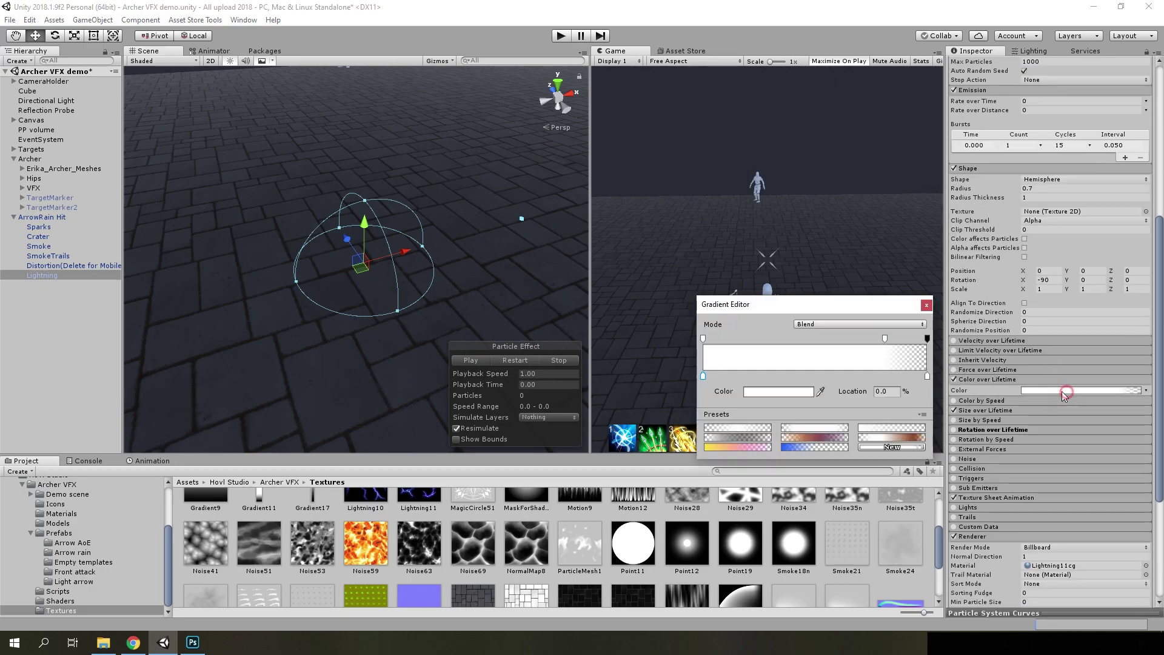
left_click(926, 304)
left_click(514, 360)
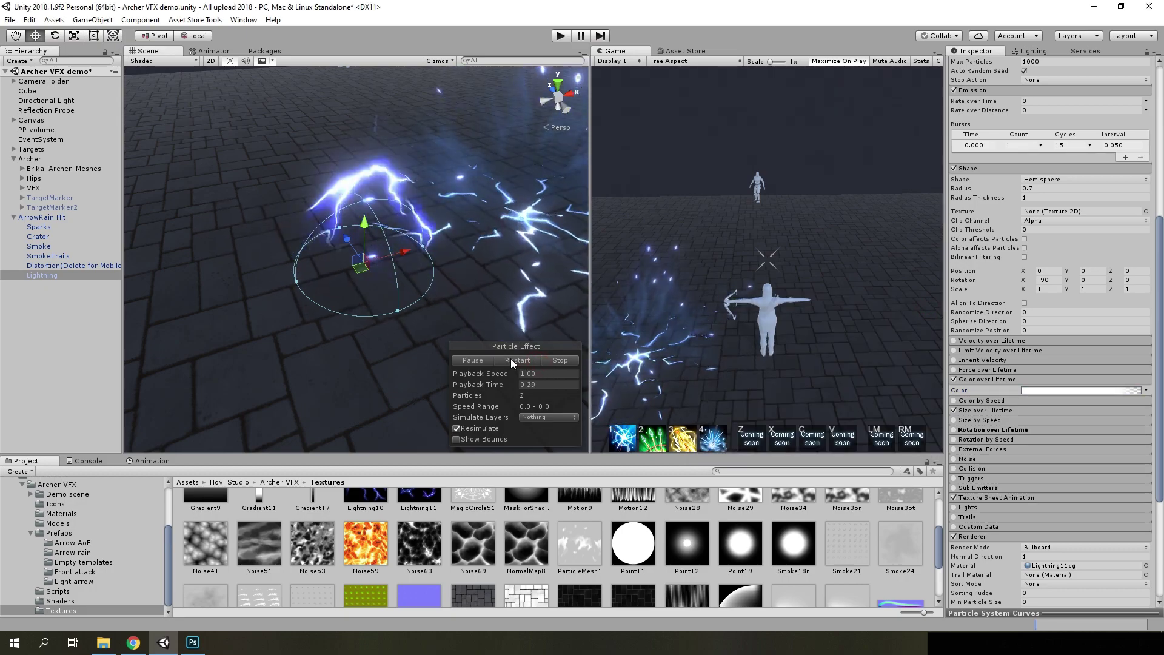
scroll(1075, 305, "up", 10)
left_click(499, 360)
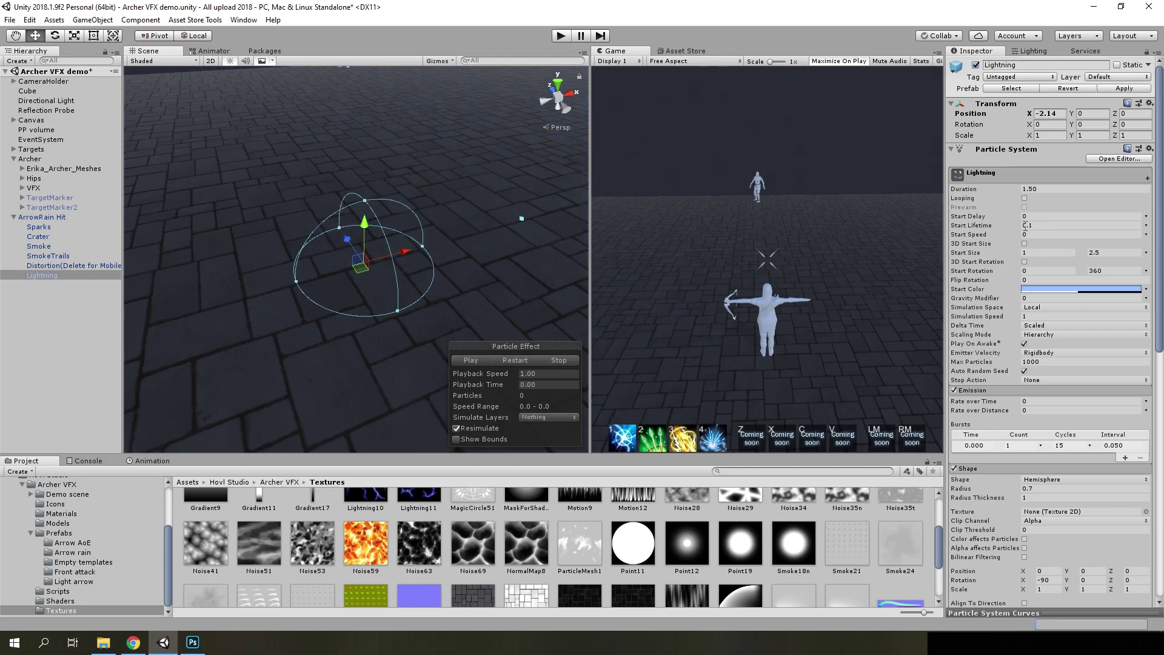
left_click(516, 360)
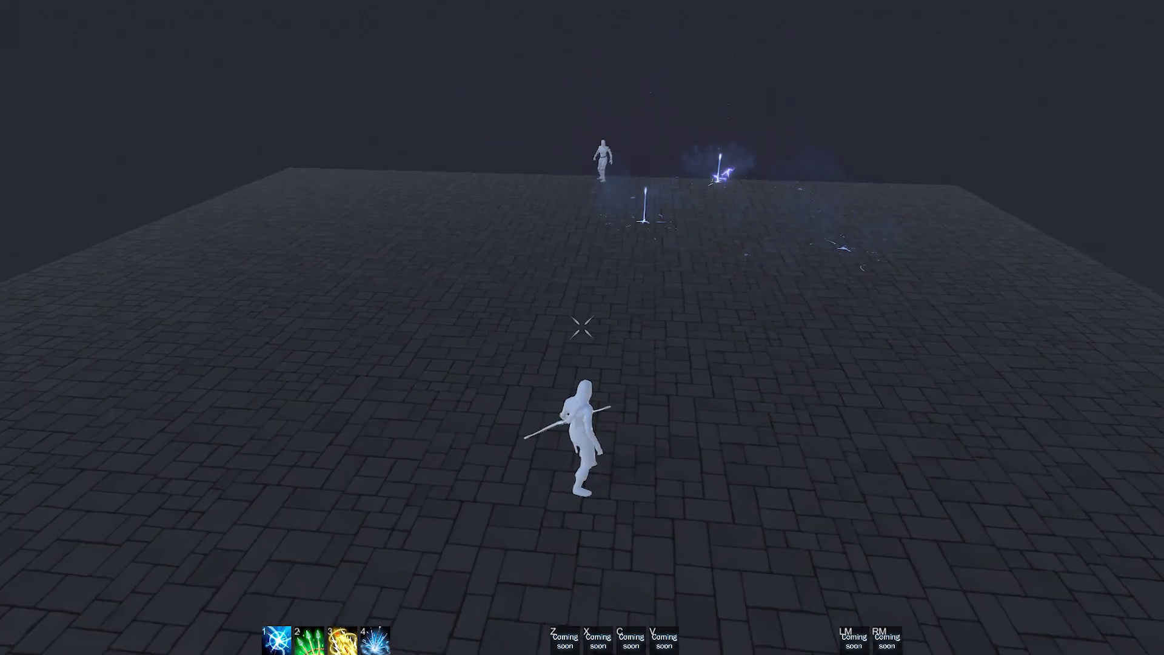
- Cast the arrow-rain ability three times with hotkey 4 to watch the lightning strikes
key("4")
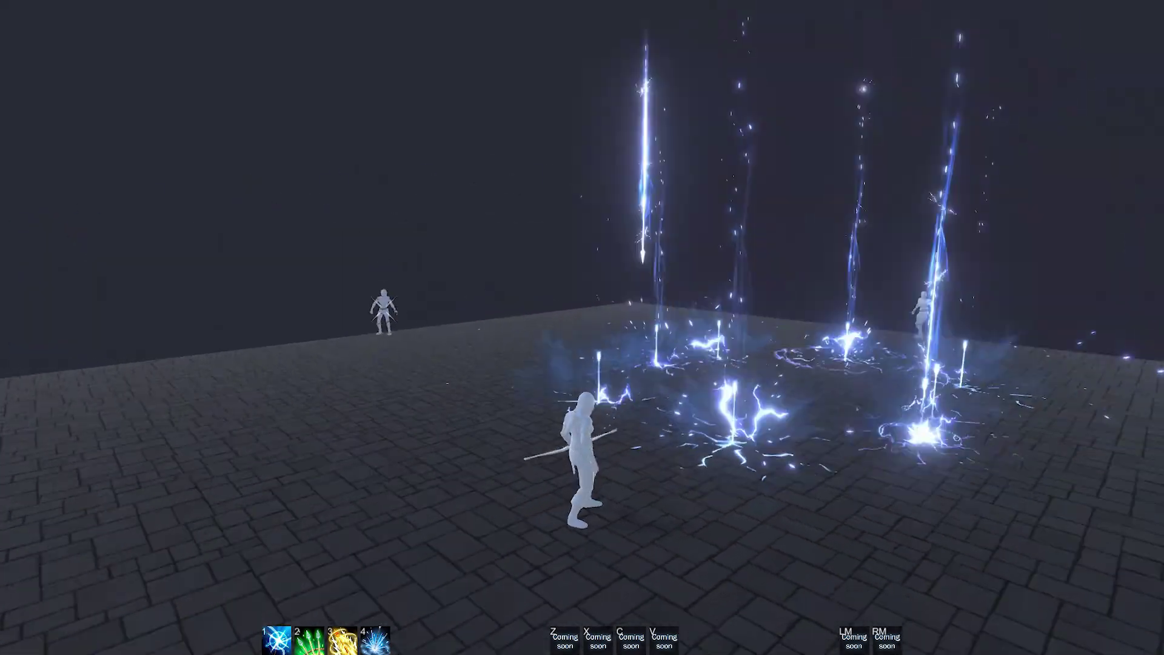
key("4")
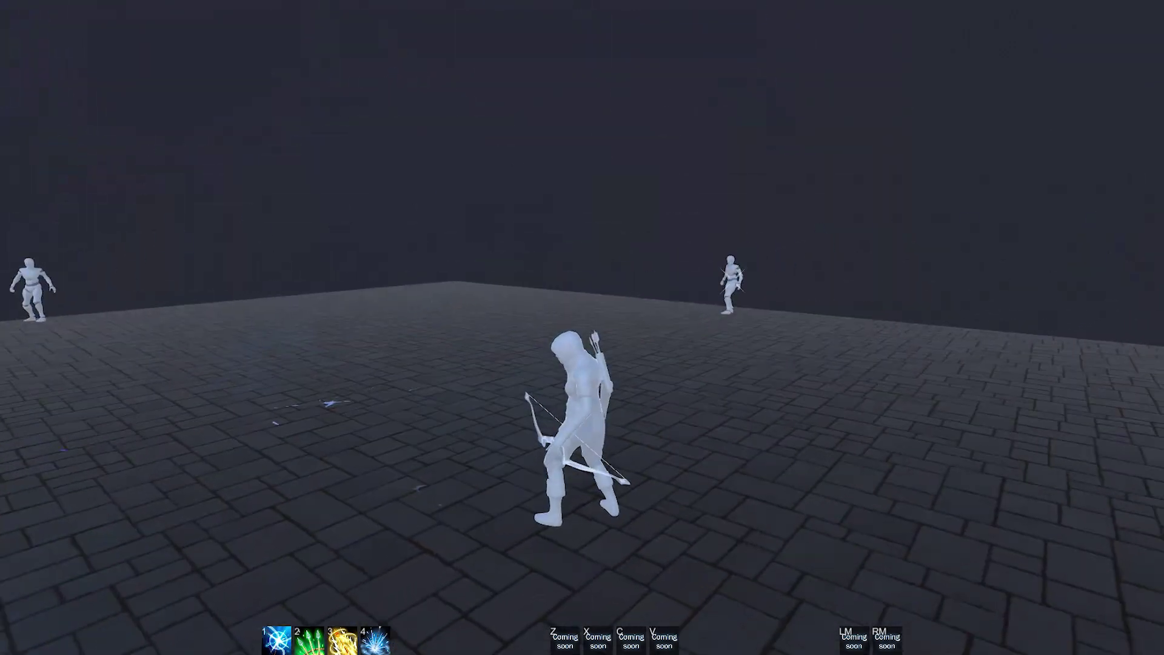
key("4")
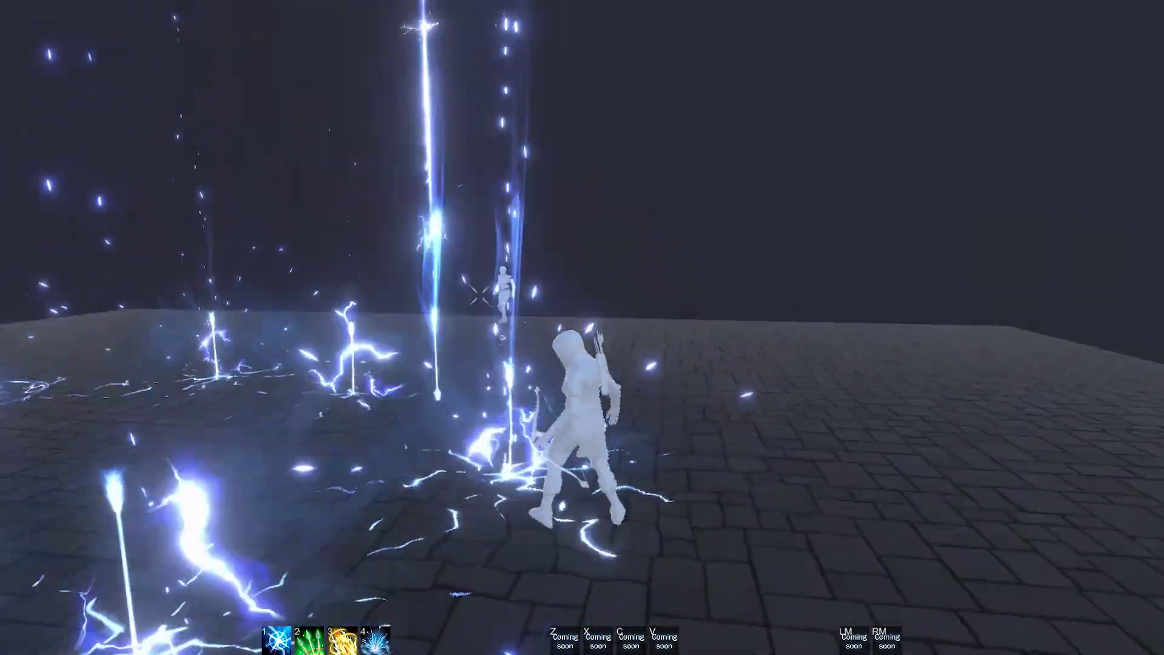